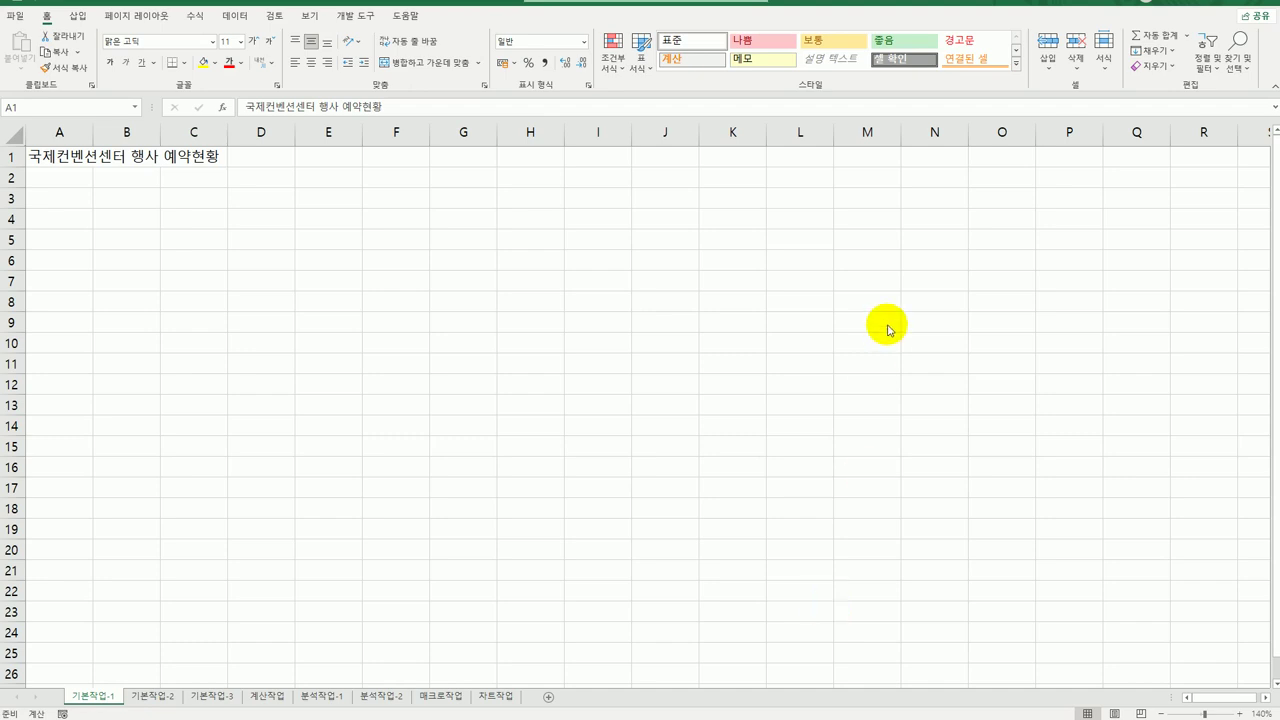
pyautogui.moveTo(57, 195); pyautogui.dragTo(367, 384)
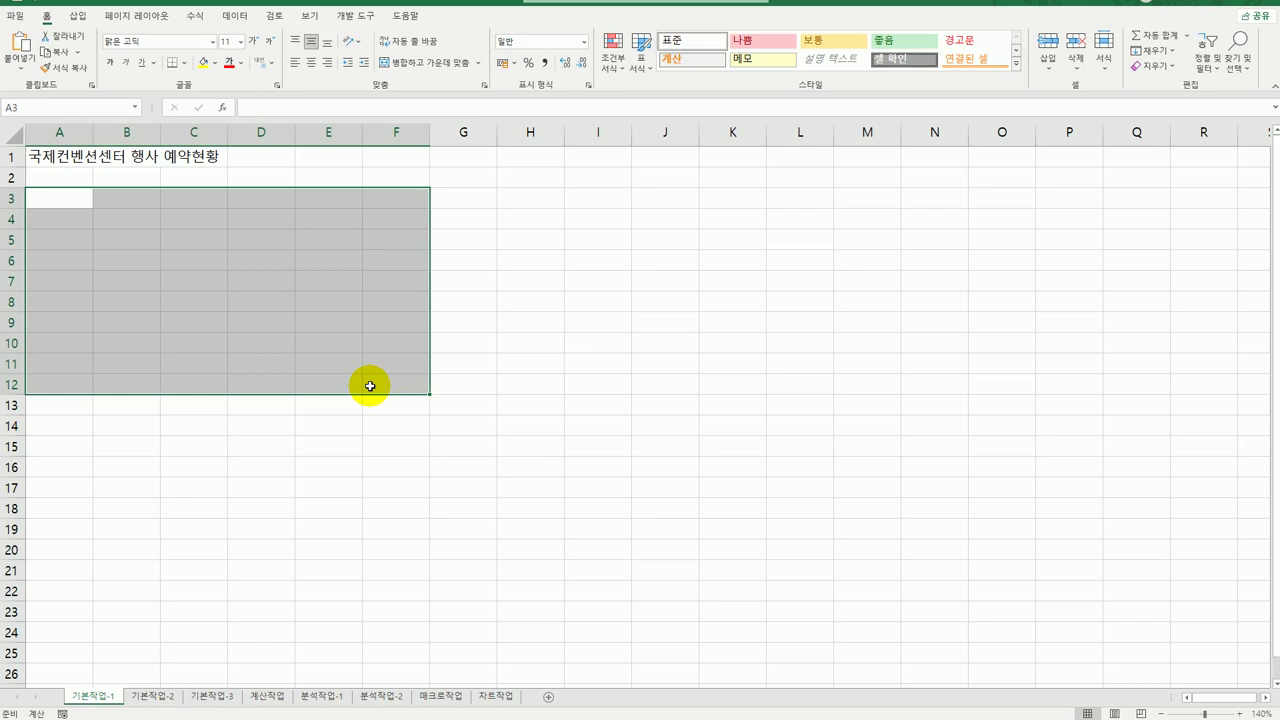
pyautogui.click(370, 386)
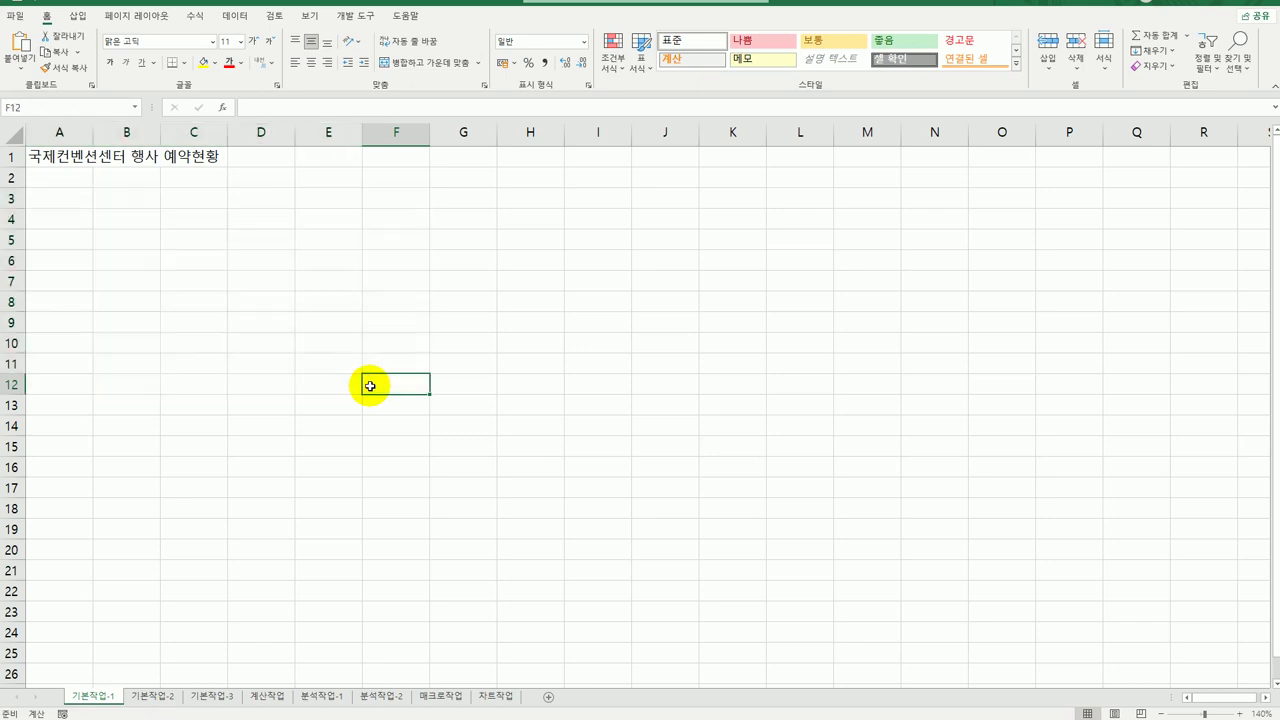
# On the 기본작업-2 sheet, insert the special character ◈ before the title text in cell A1.
pyautogui.click(153, 697)
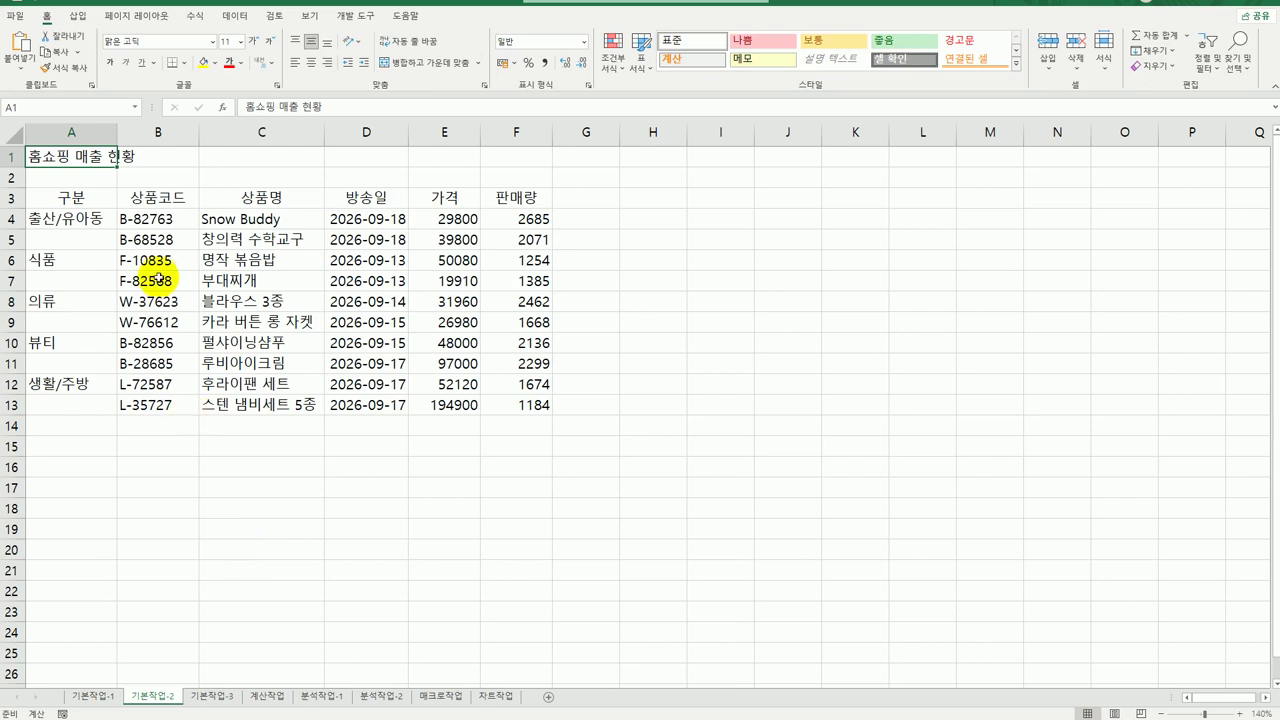
pyautogui.doubleClick(32, 157)
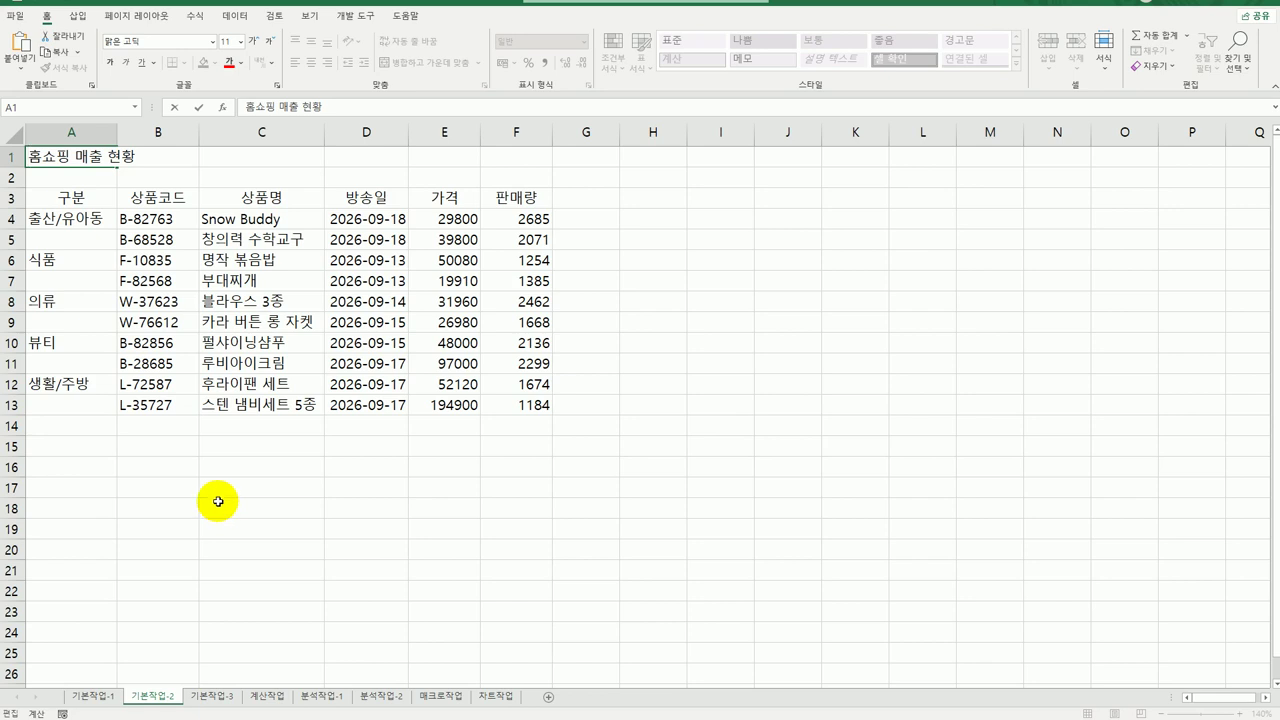
pyautogui.write('ㅁ')
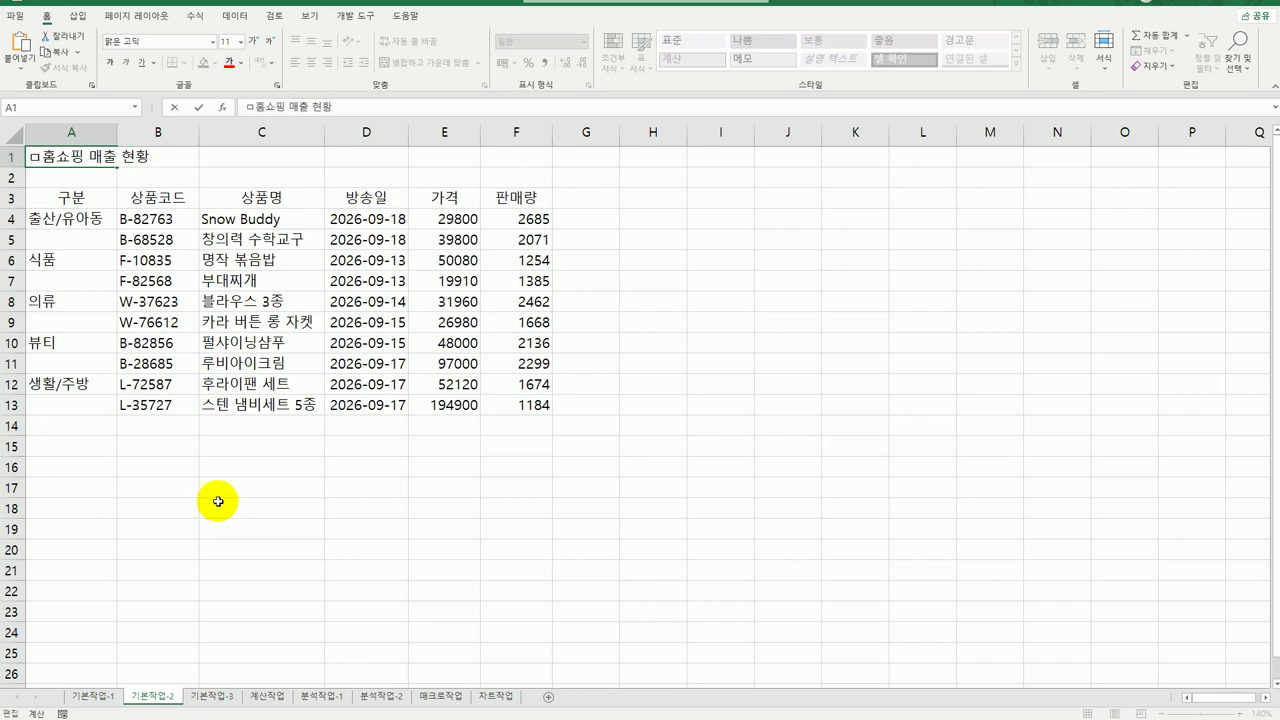
pyautogui.press('Hangul_Hanja')
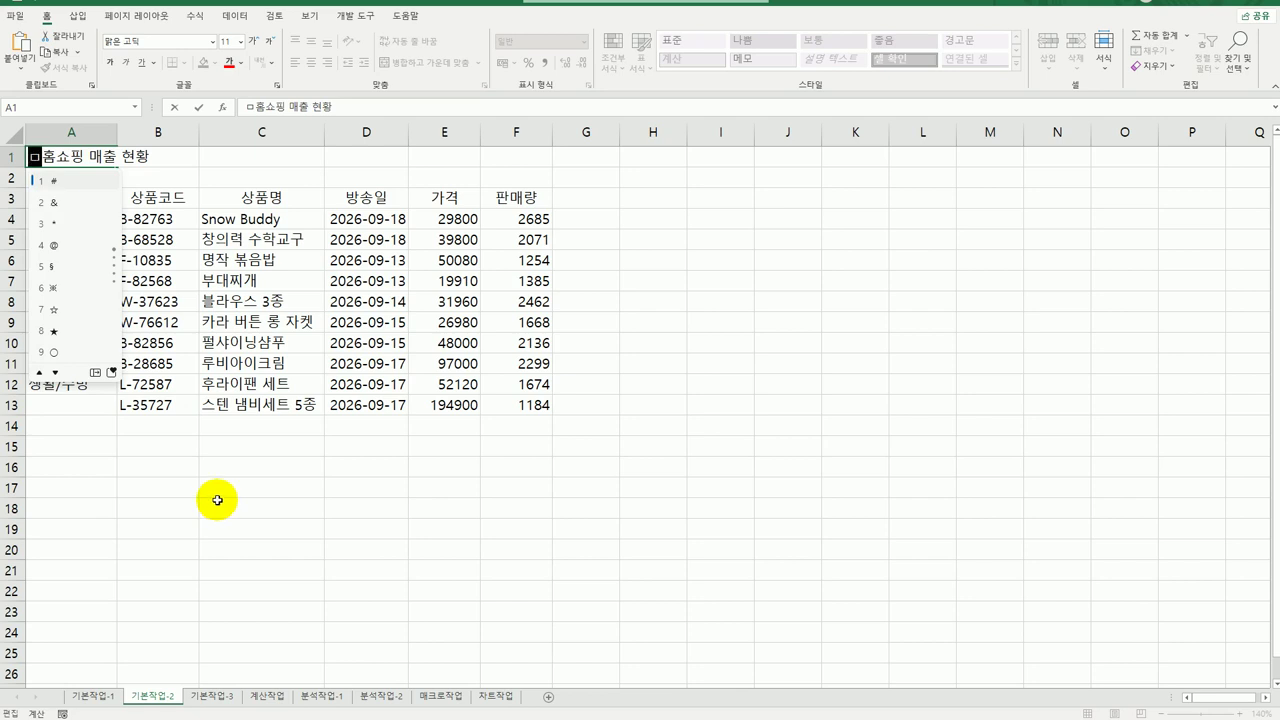
pyautogui.click(95, 373)
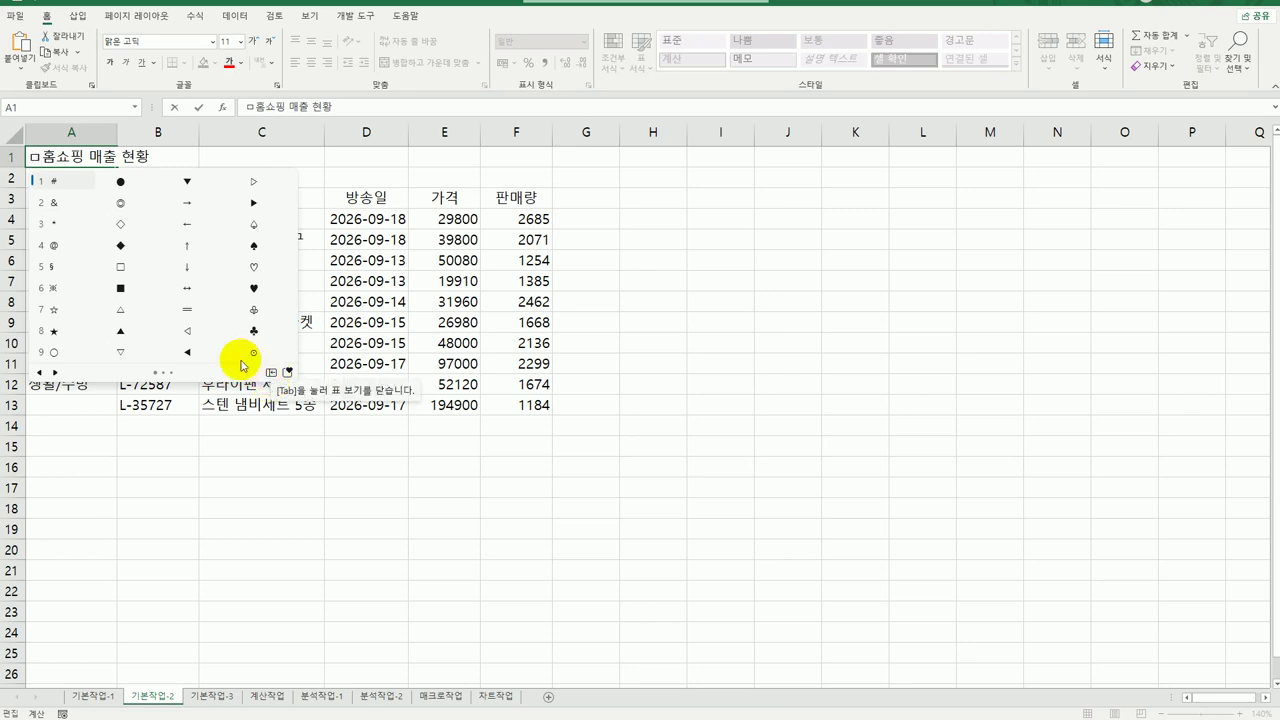
pyautogui.click(56, 376)
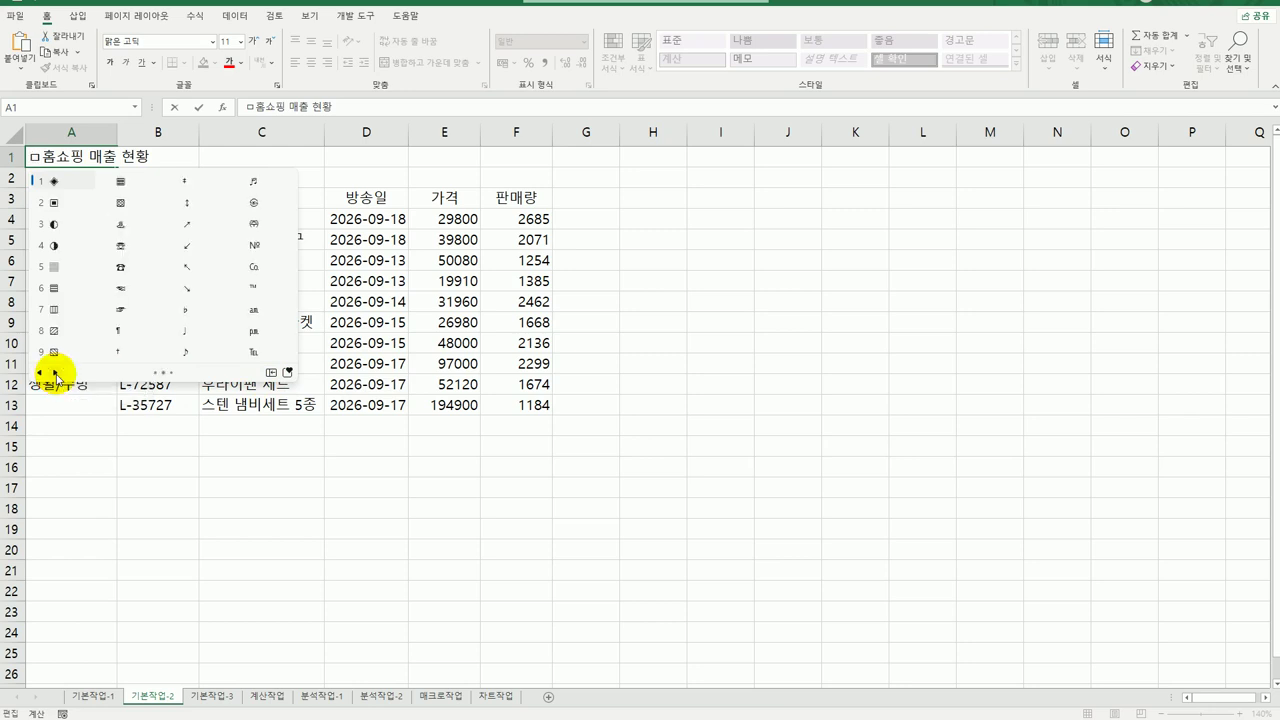
pyautogui.click(54, 181)
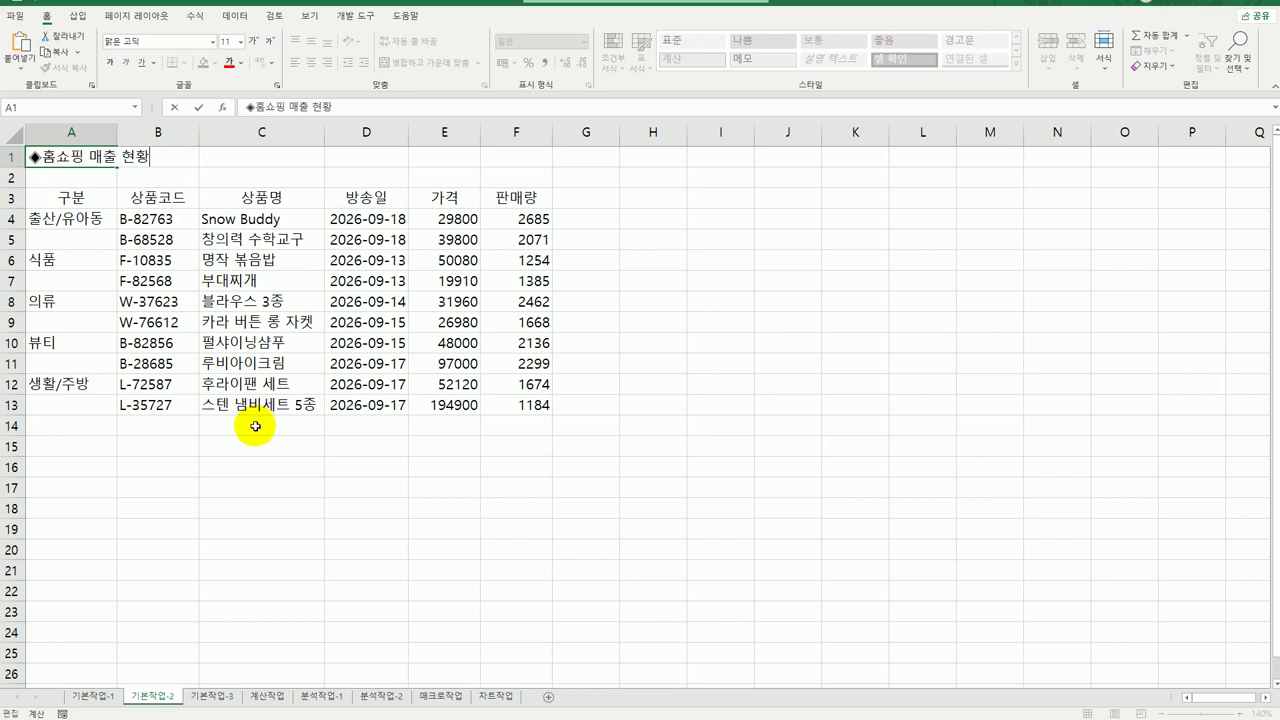
# Add the special character ◈ after the title text in A1 and commit the cell.
pyautogui.write('ㅁ')
pyautogui.press('Hangul_Hanja')
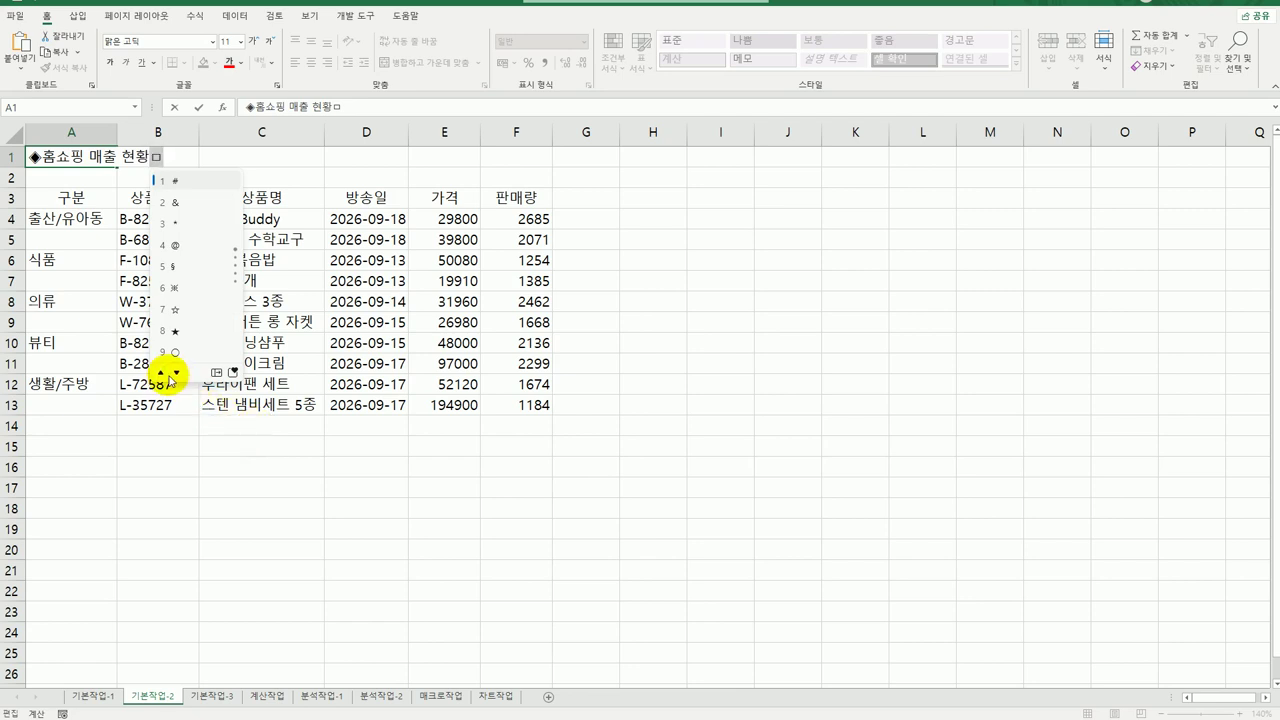
pyautogui.click(216, 373)
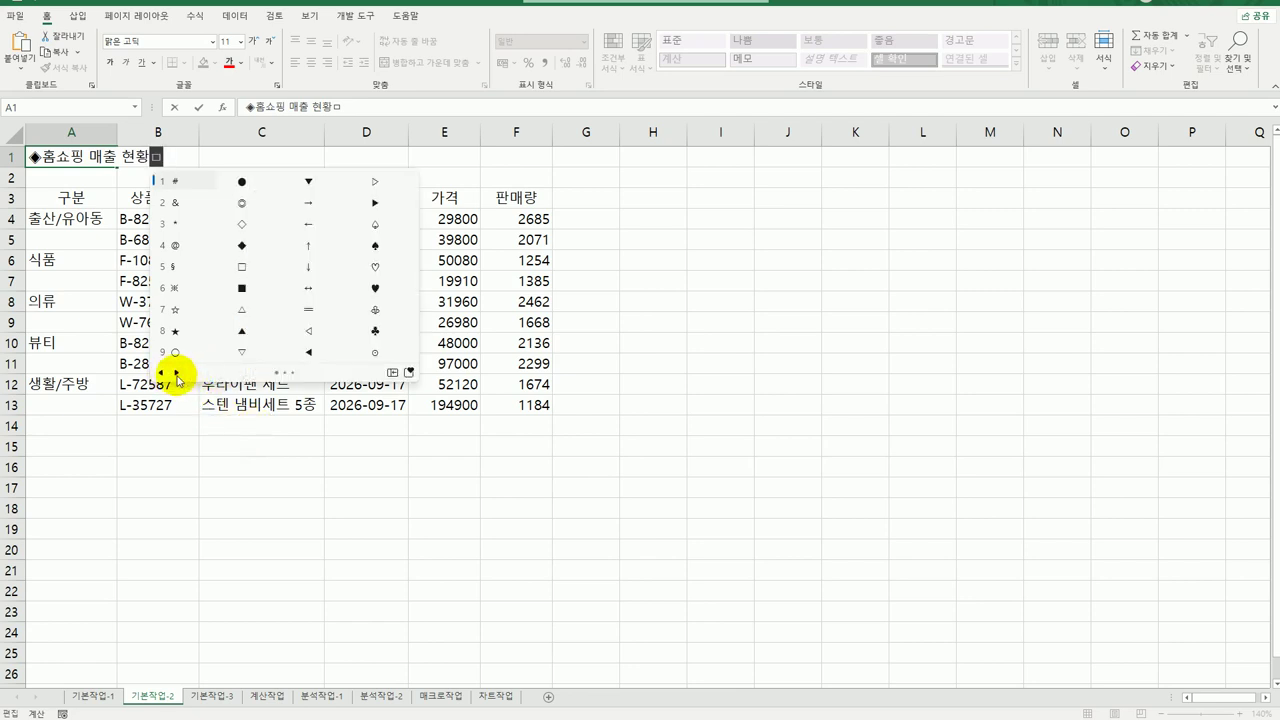
pyautogui.click(177, 373)
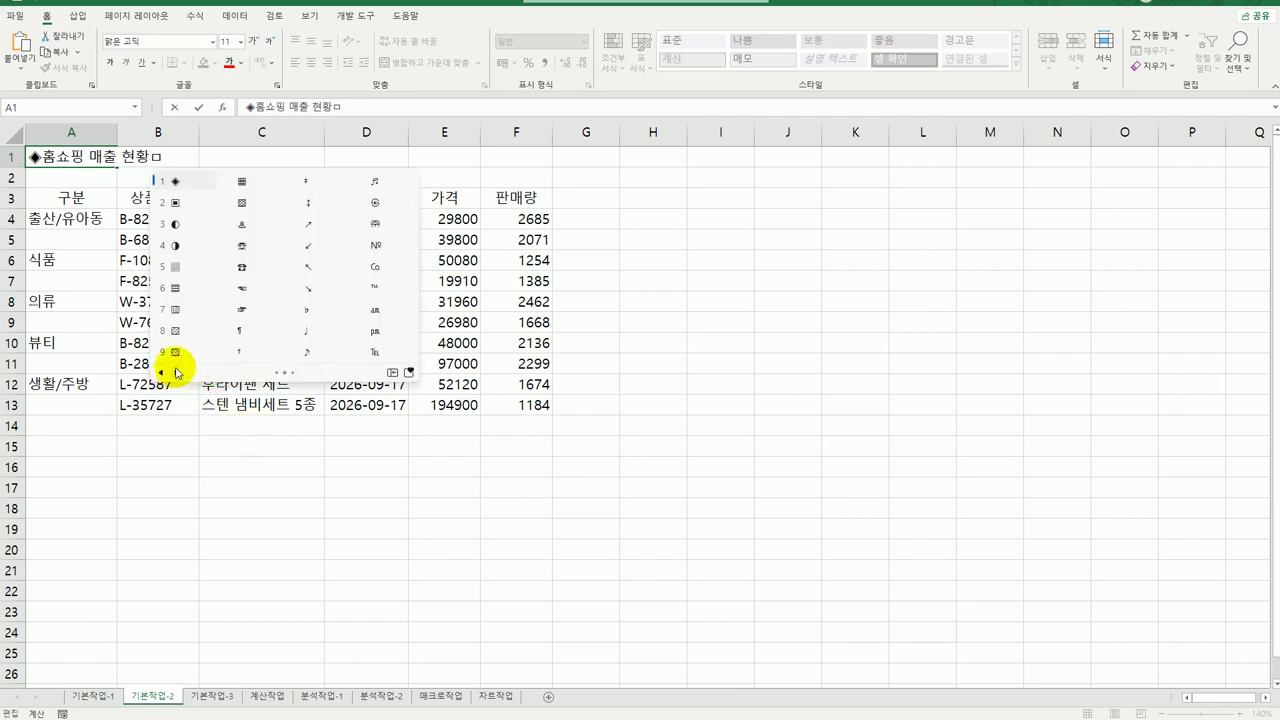
pyautogui.click(173, 181)
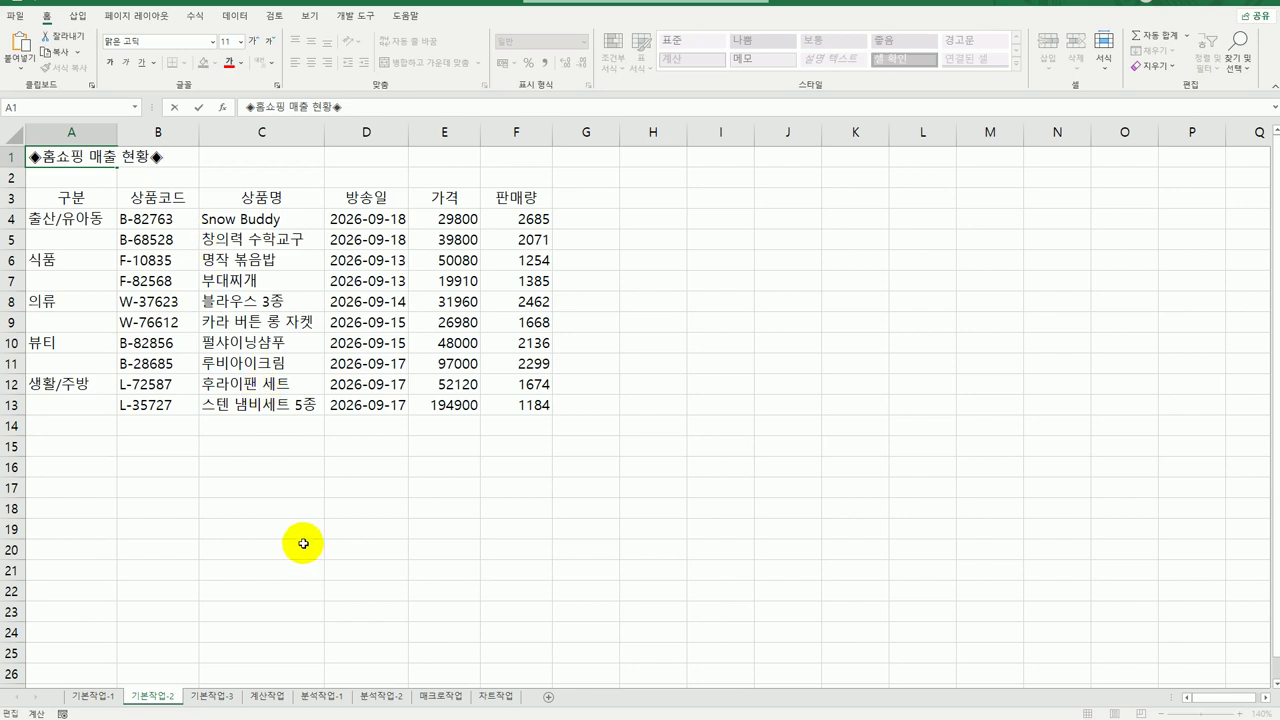
pyautogui.click(303, 543)
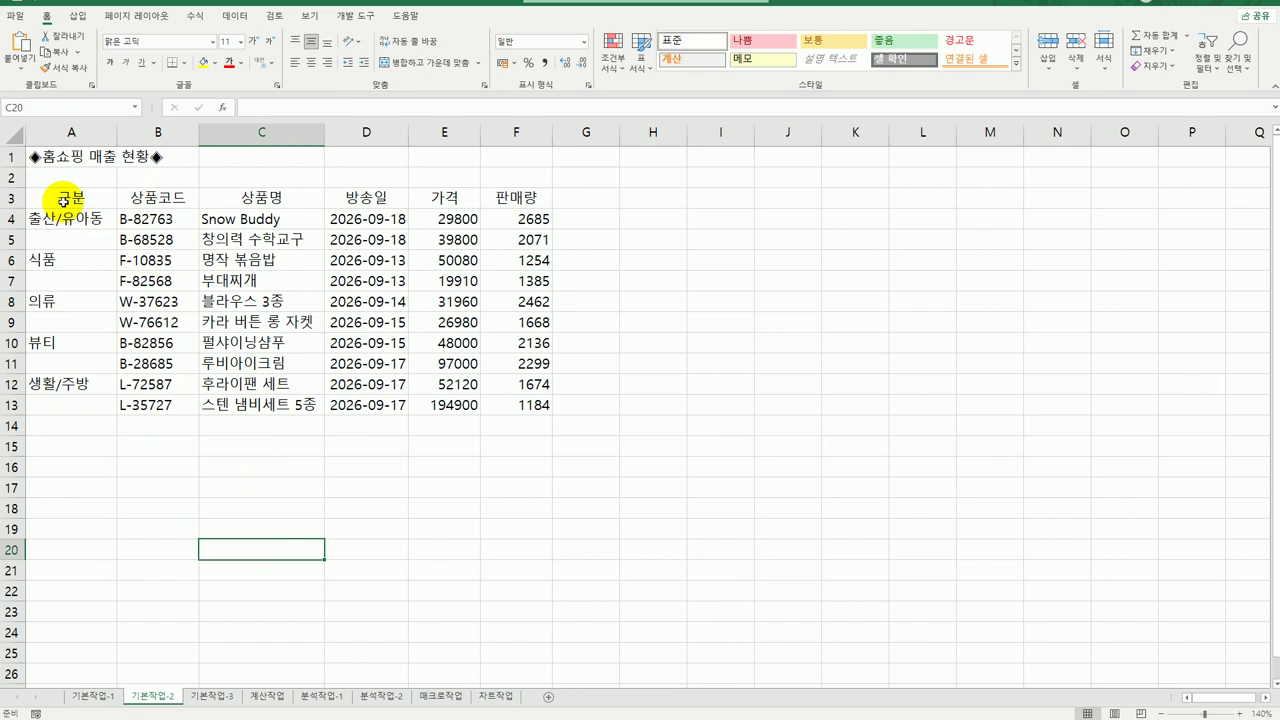
# Merge and center the title across A1:F1 and apply the 강조색6 cell style.
pyautogui.moveTo(62, 200); pyautogui.dragTo(498, 193)
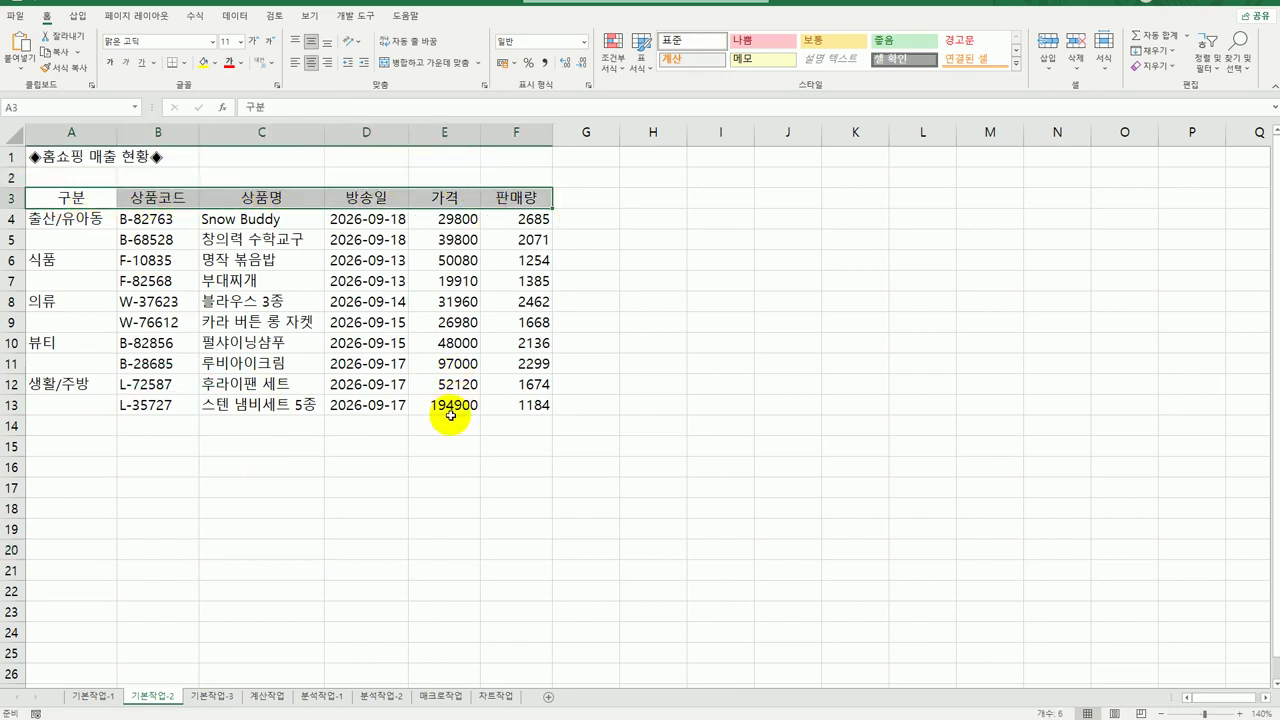
pyautogui.moveTo(63, 160); pyautogui.dragTo(505, 158)
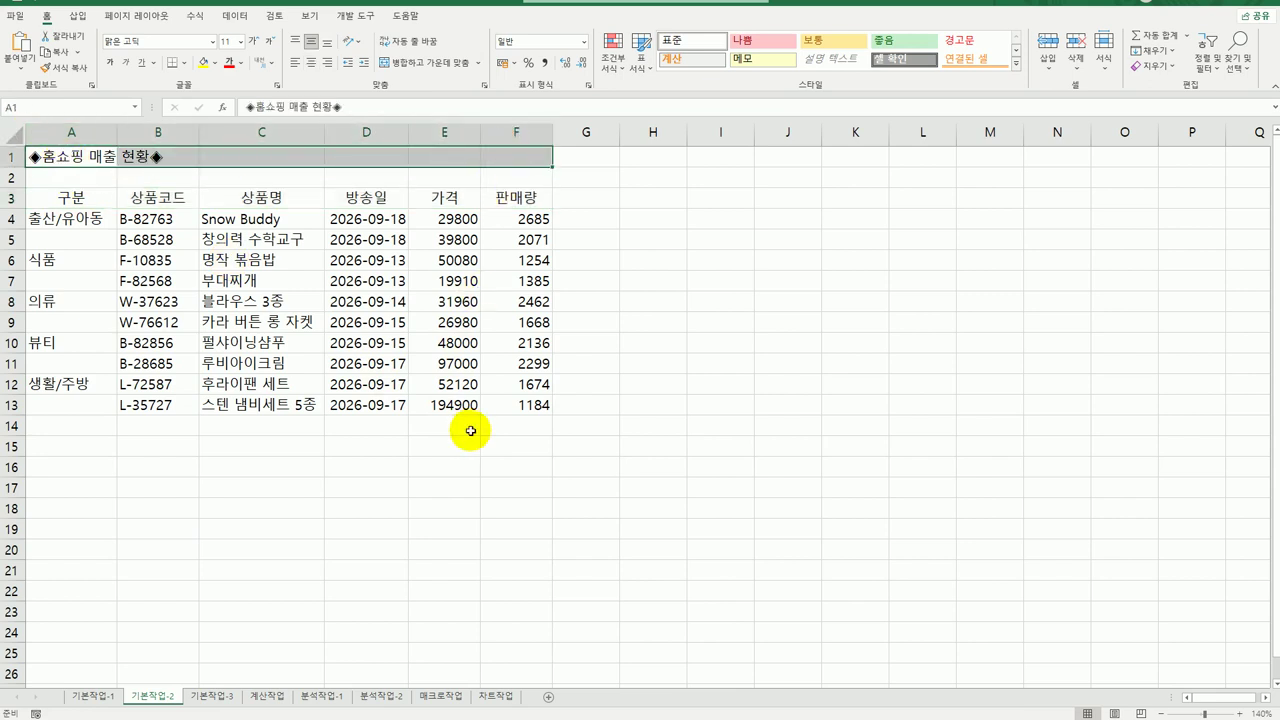
pyautogui.click(420, 64)
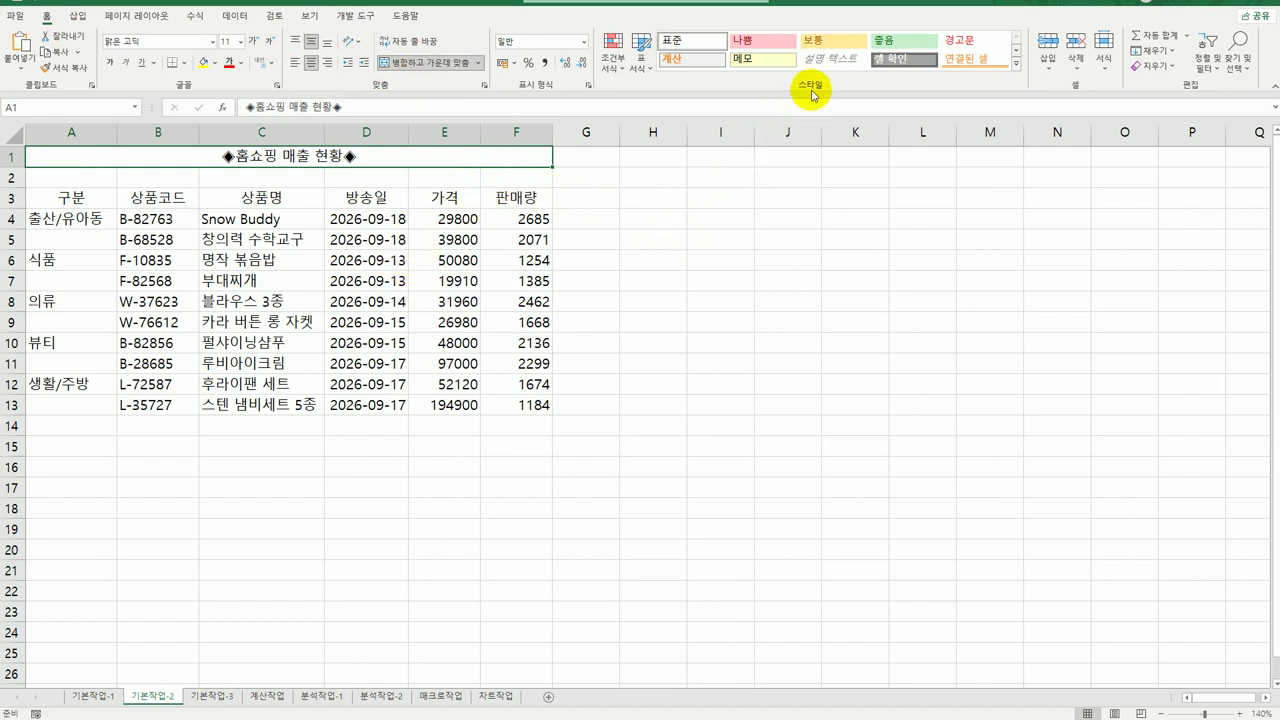
pyautogui.click(1016, 63)
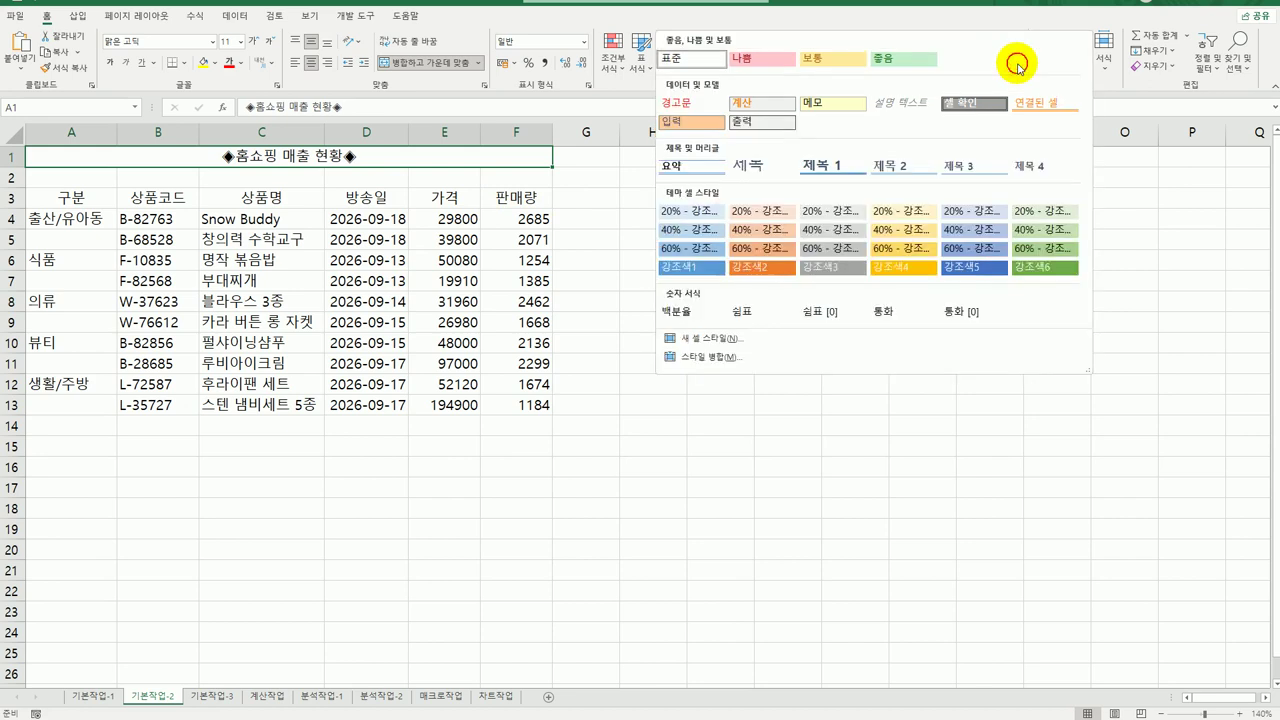
pyautogui.click(1037, 272)
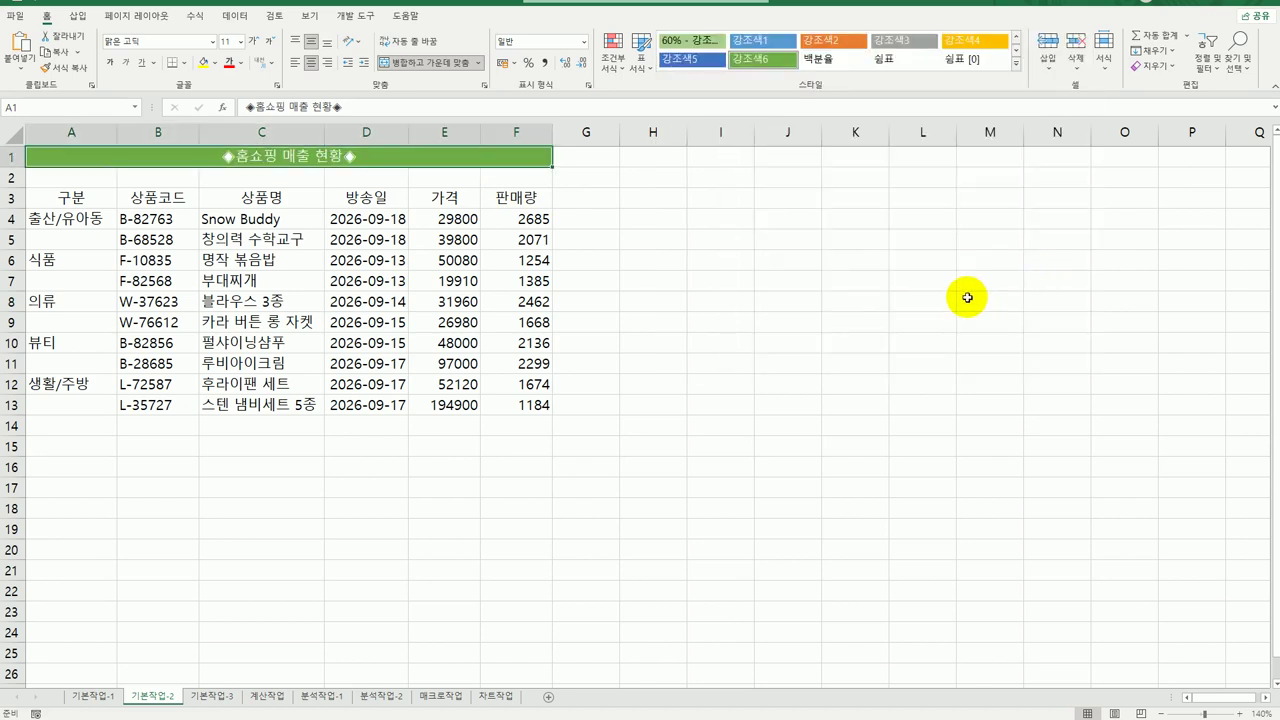
# Format the A1 title in the HY견고딕 font at size 17 with a double underline.
pyautogui.click(213, 43)
pyautogui.click(197, 211)
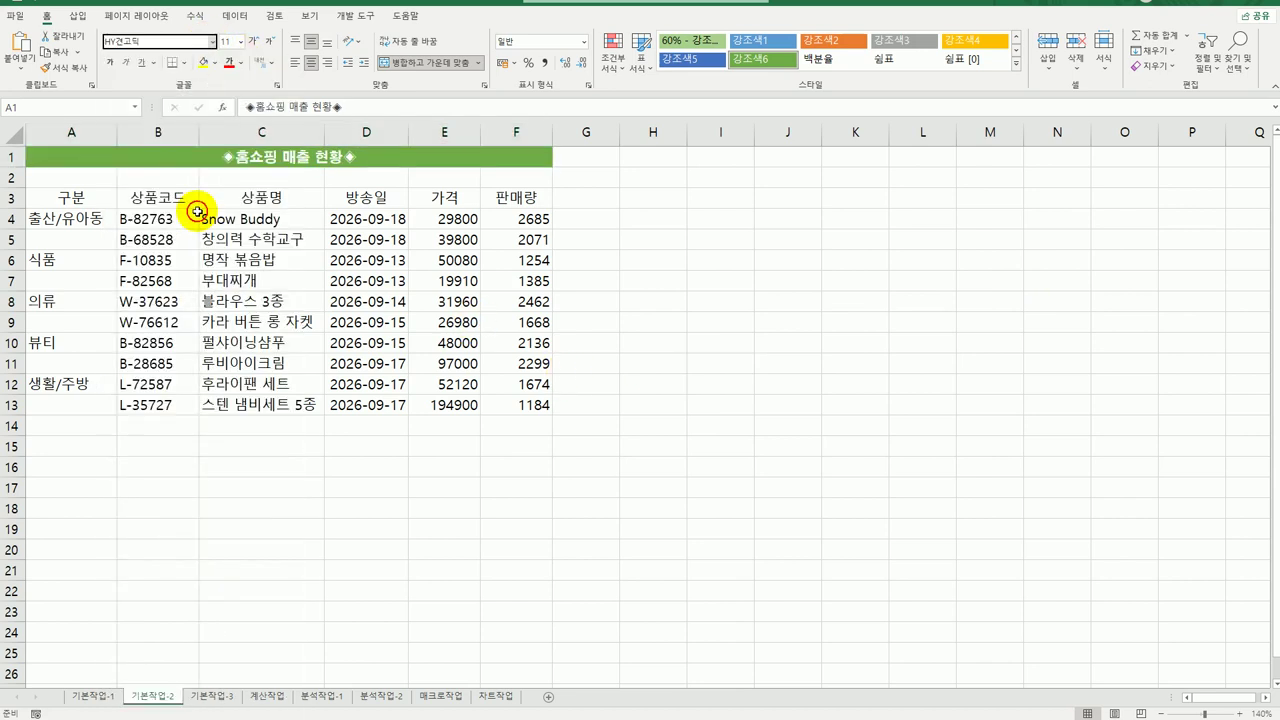
pyautogui.click(229, 43)
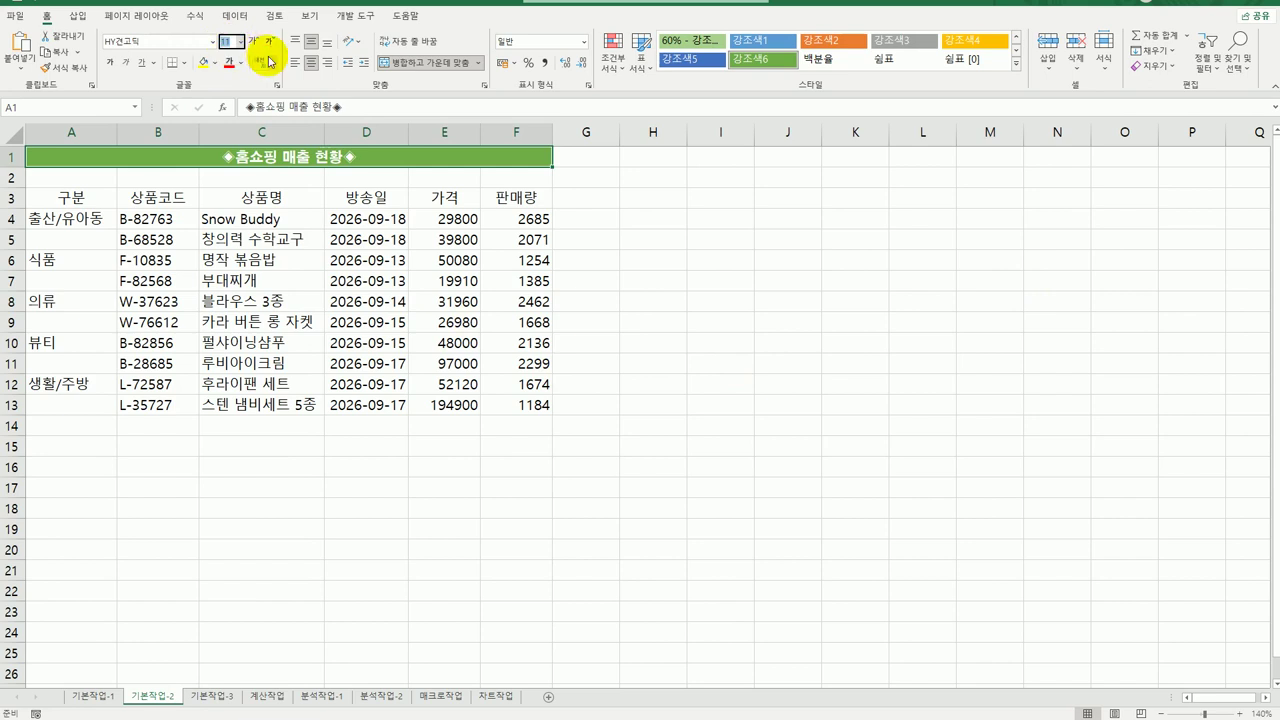
pyautogui.write('17')
pyautogui.press('Return')
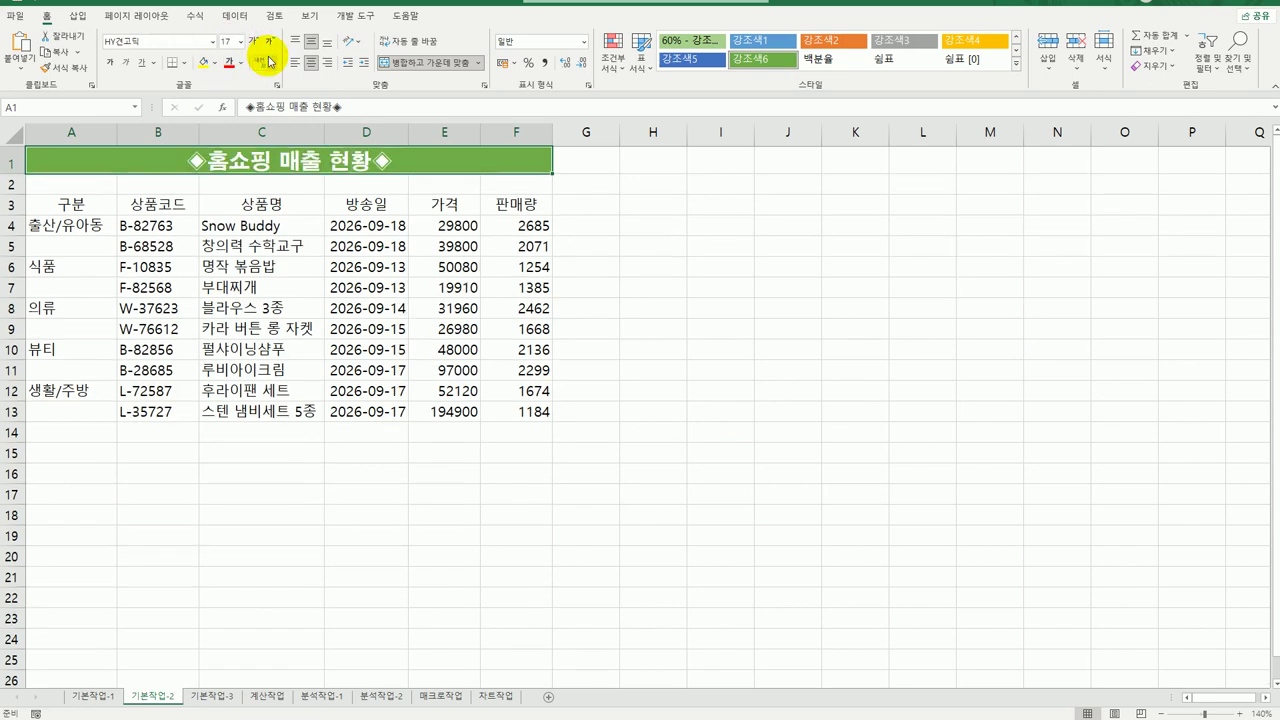
pyautogui.click(152, 68)
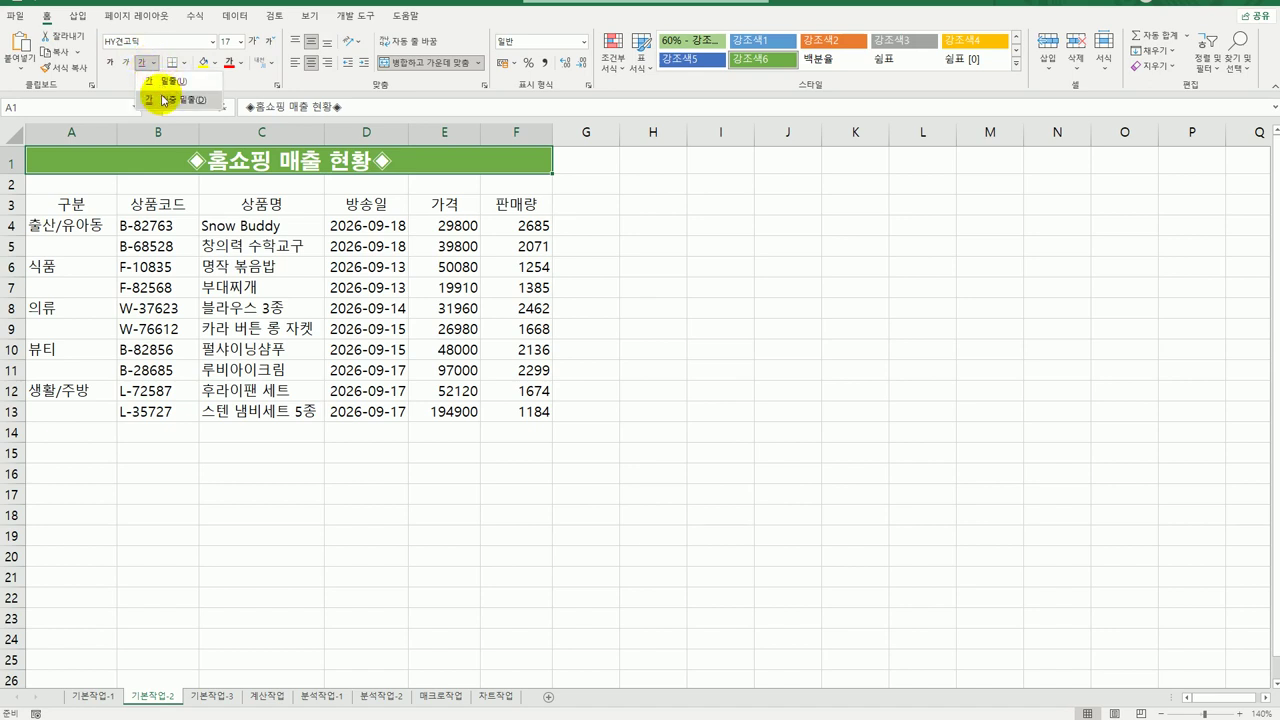
pyautogui.click(165, 100)
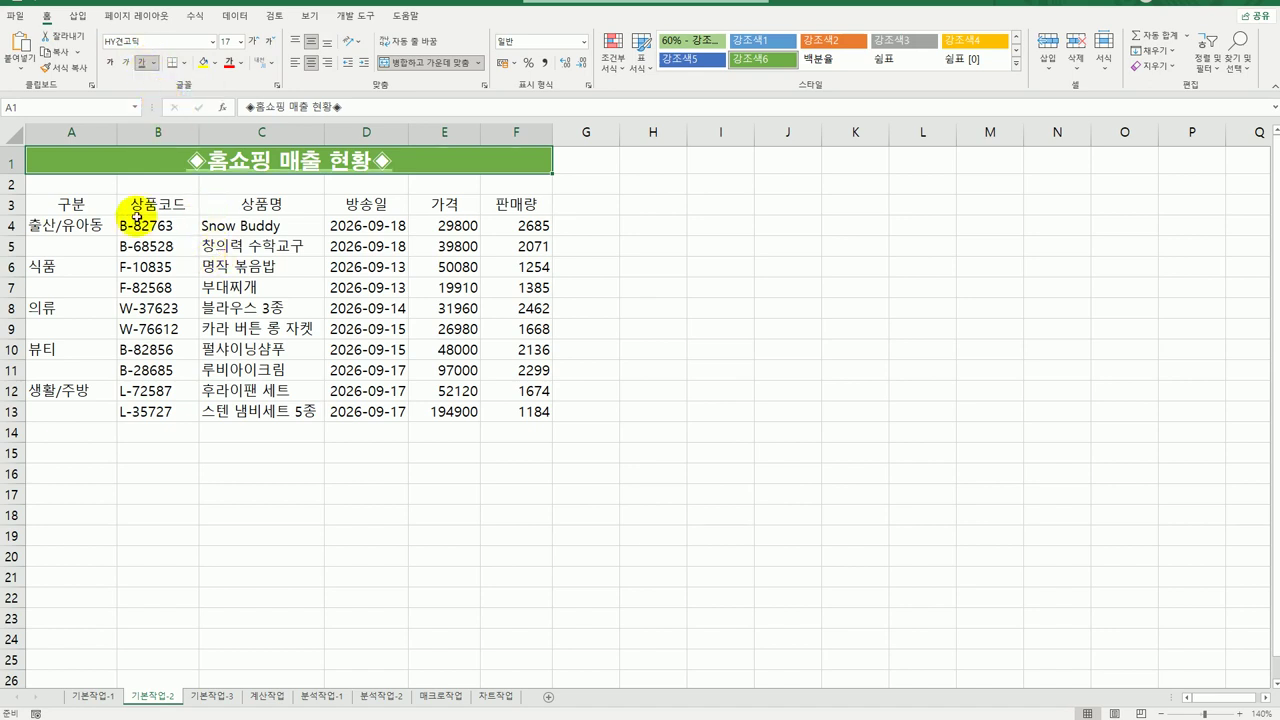
# Set the height of row 1 to 28.
pyautogui.rightClick(14, 160)
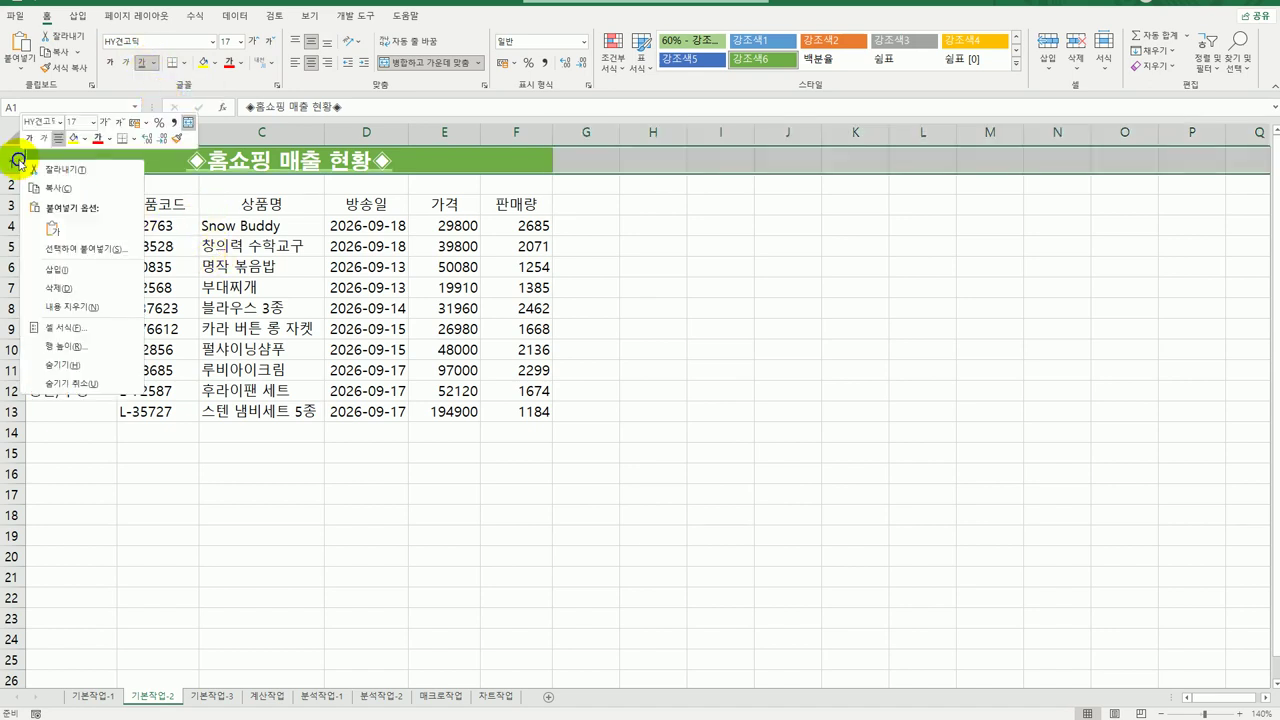
pyautogui.click(80, 334)
pyautogui.write('28')
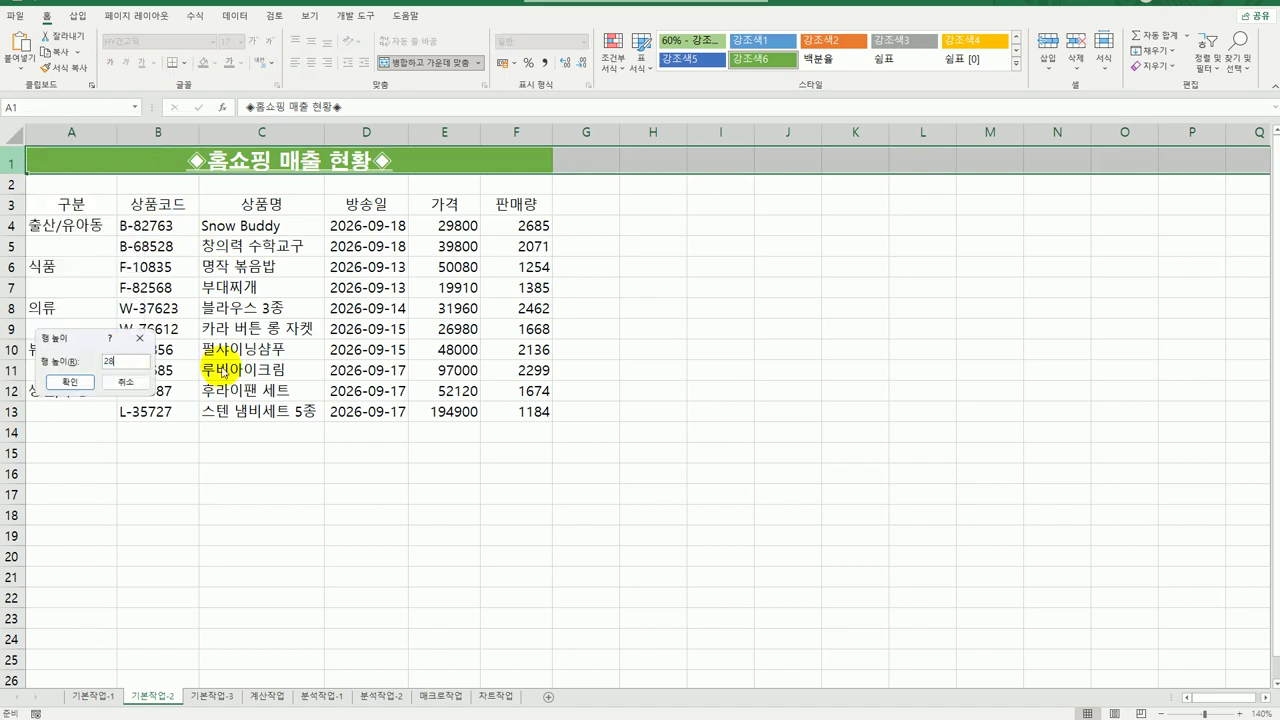
pyautogui.press('Return')
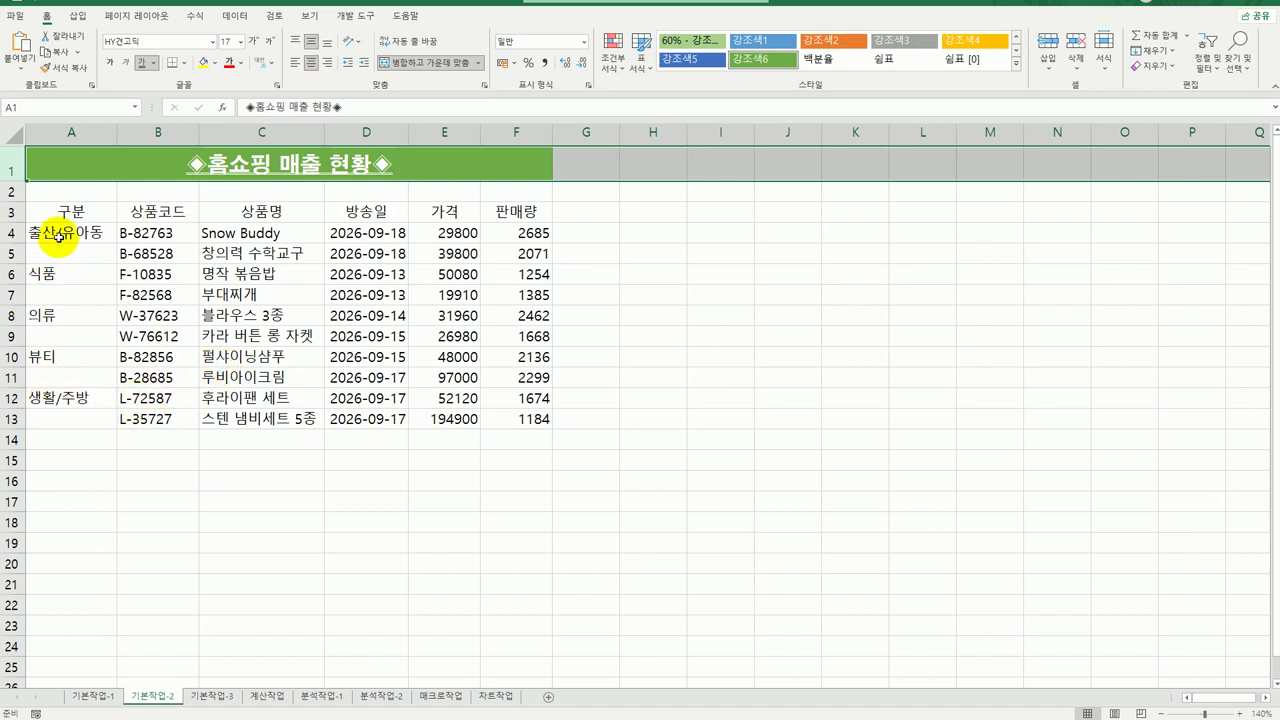
# Merge and center each two-row category pair in A4:A13, and apply the comma style to the prices and sales quantities in E4:F13.
pyautogui.moveTo(52, 234)
pyautogui.mouseDown()
pyautogui.moveTo(74, 282)
pyautogui.moveTo(84, 414)
pyautogui.mouseUp()
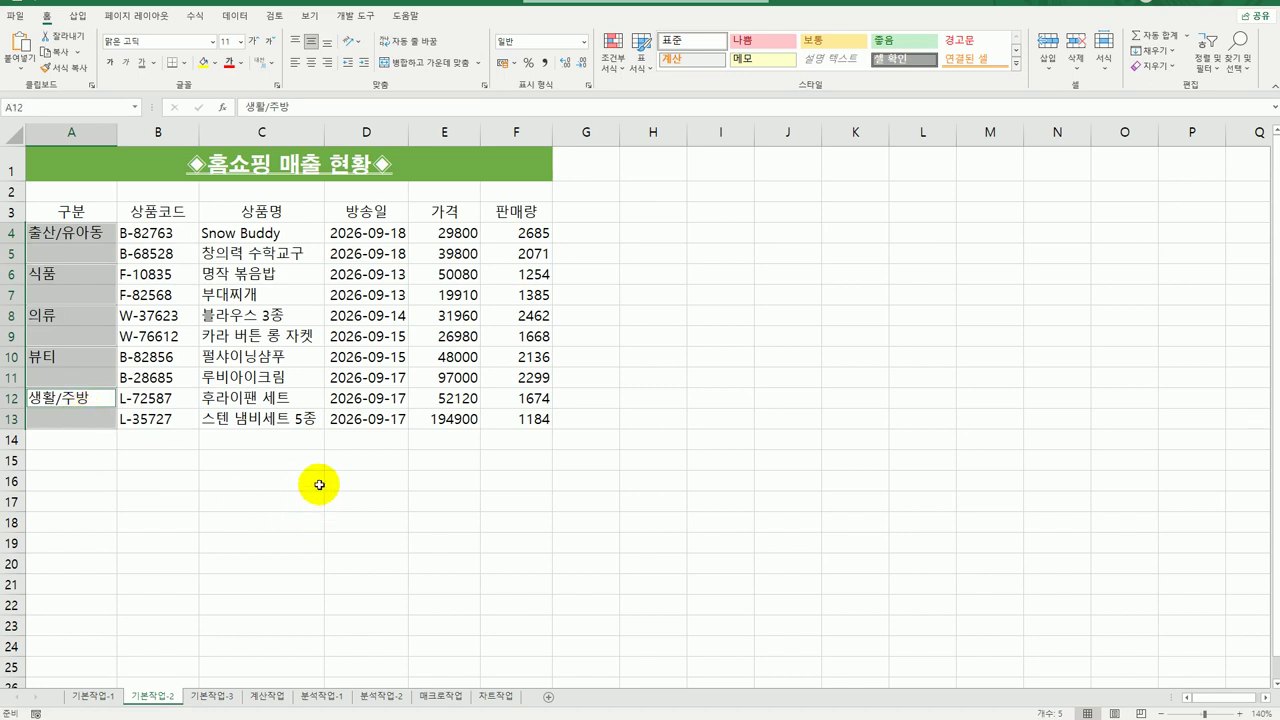
pyautogui.click(410, 68)
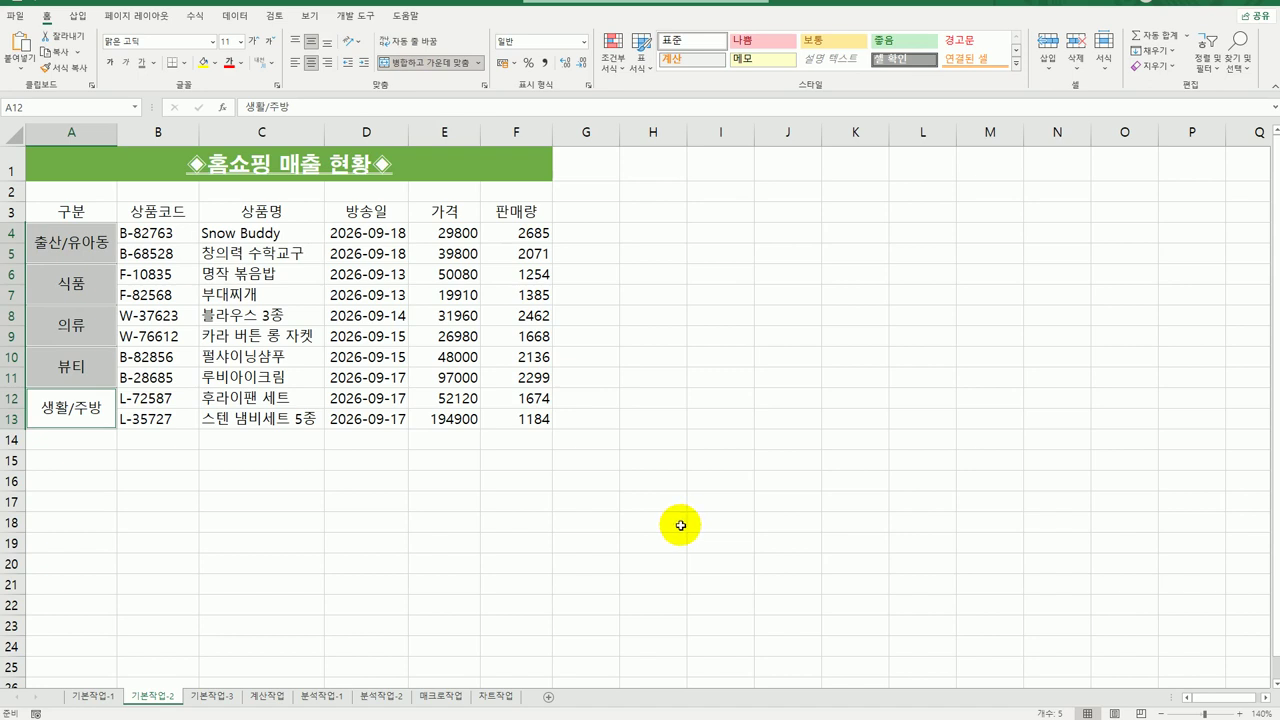
pyautogui.moveTo(430, 240); pyautogui.dragTo(524, 420)
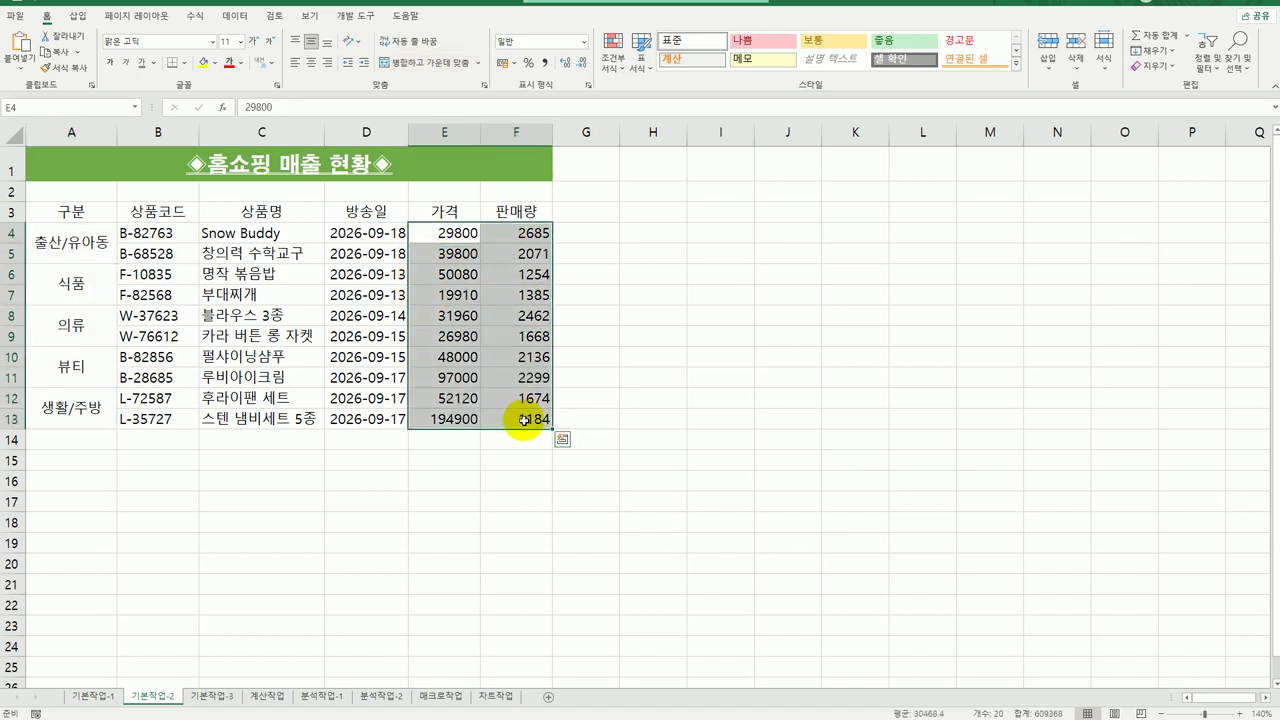
pyautogui.click(550, 63)
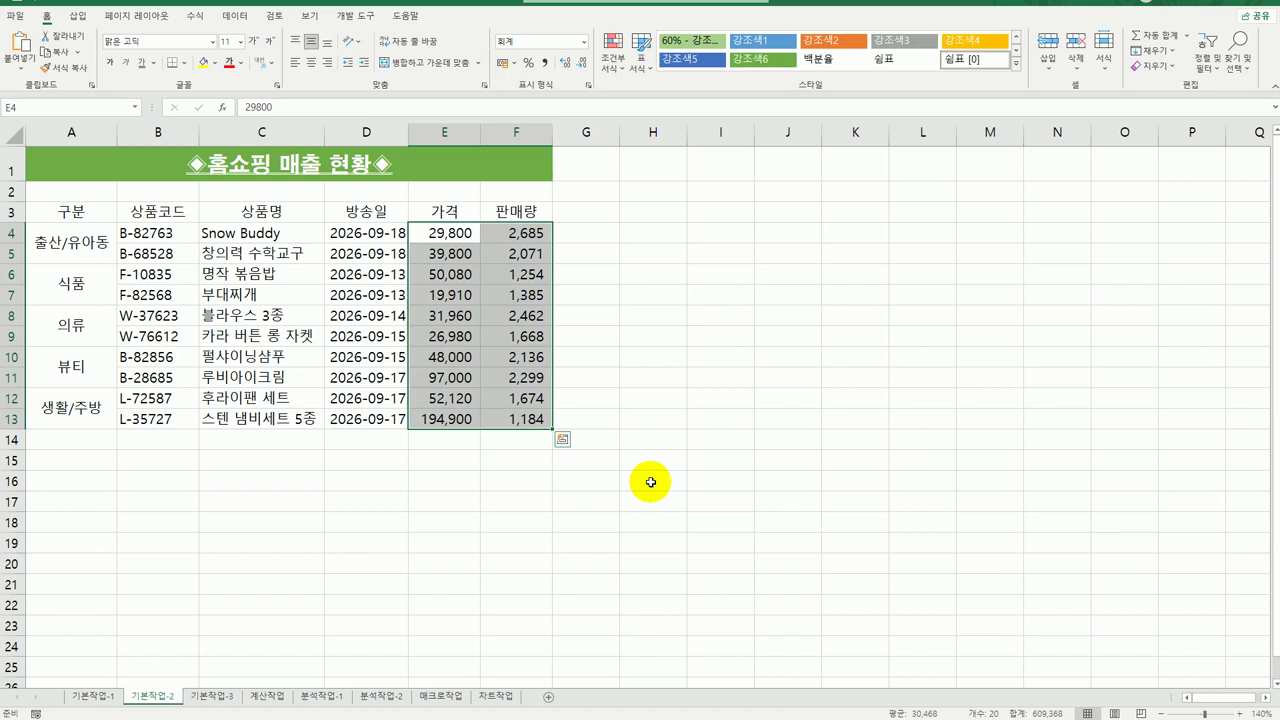
# Apply the custom date format mm월 dd일 to the broadcast dates in D4:D13.
pyautogui.moveTo(368, 233); pyautogui.dragTo(357, 416)
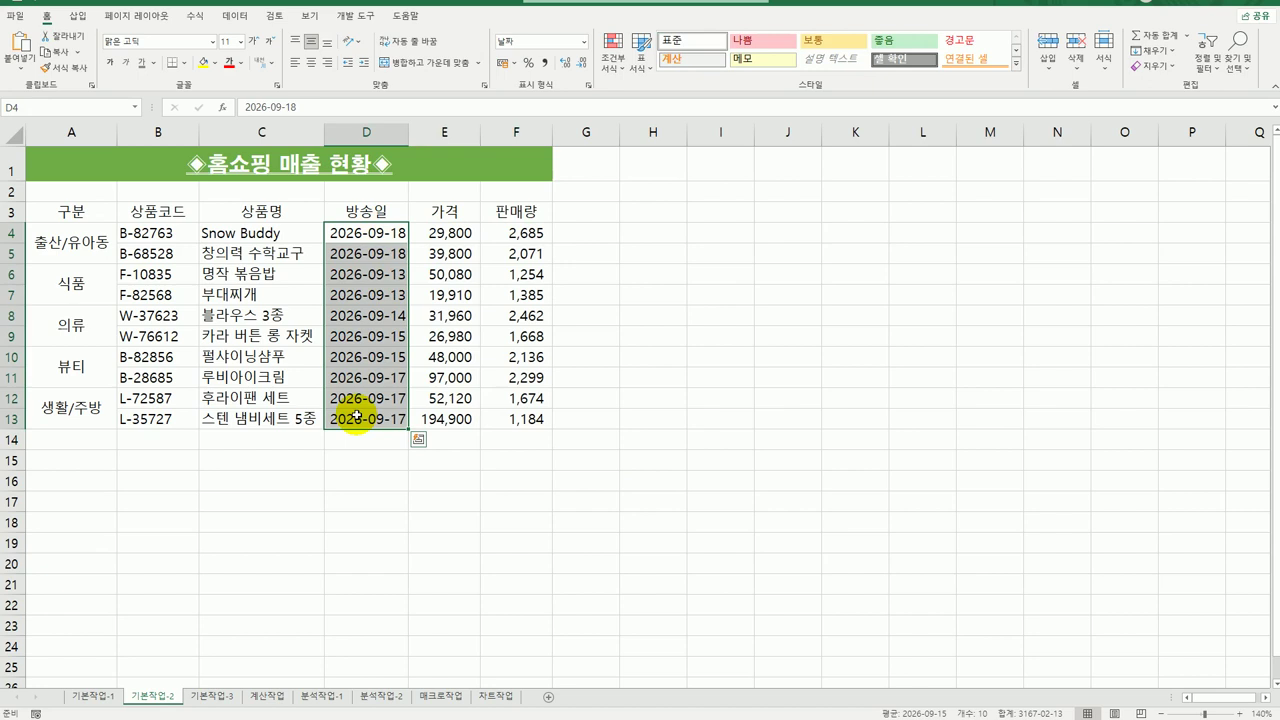
pyautogui.rightClick(357, 232)
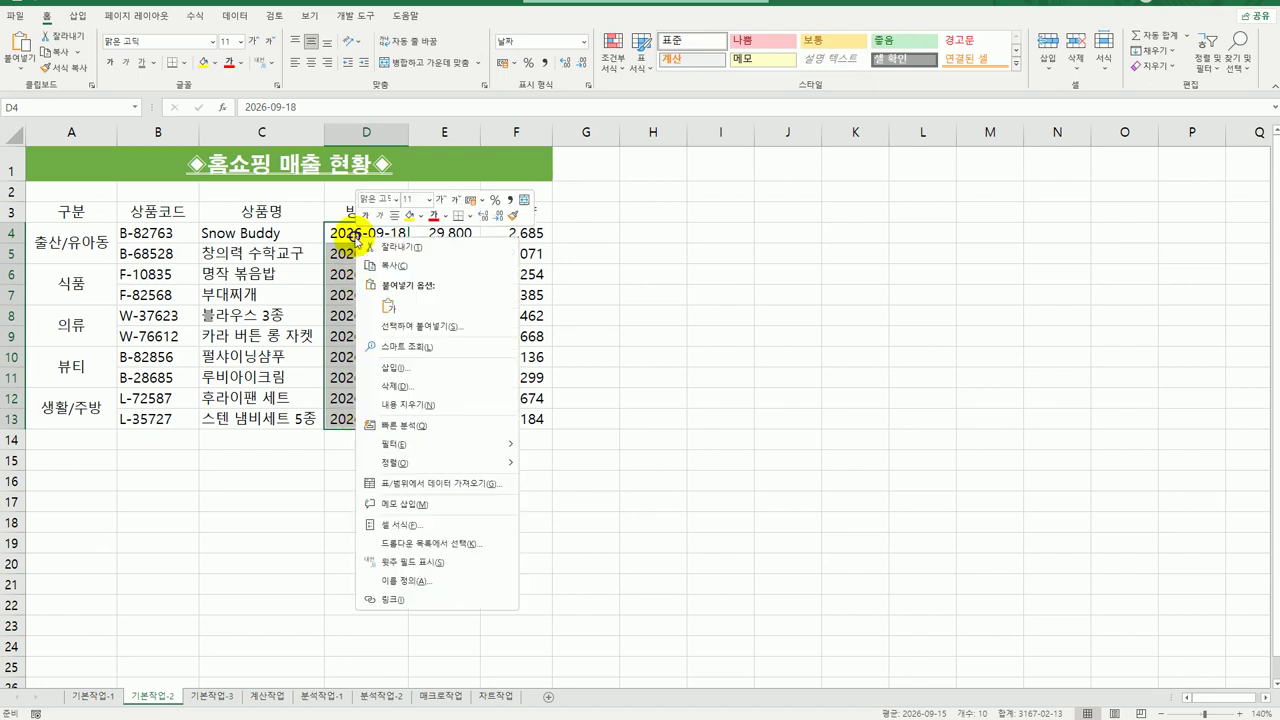
pyautogui.click(450, 526)
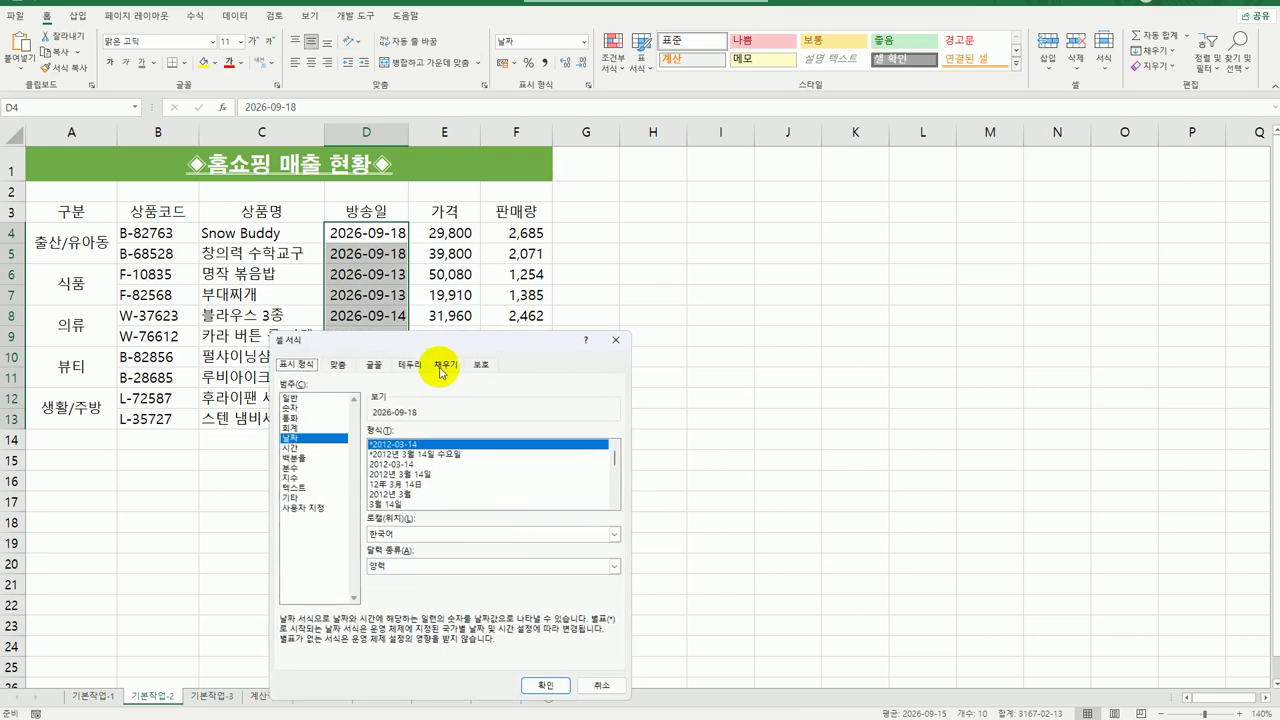
pyautogui.moveTo(443, 349); pyautogui.dragTo(805, 186)
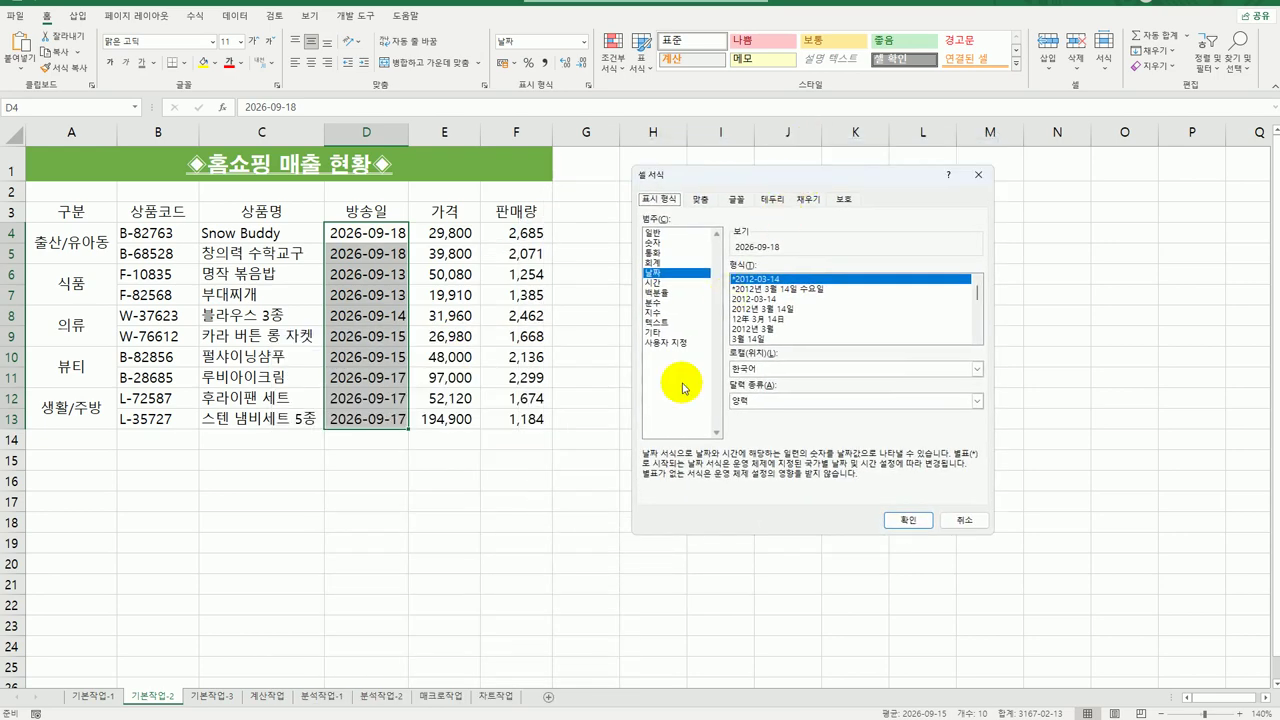
pyautogui.click(673, 345)
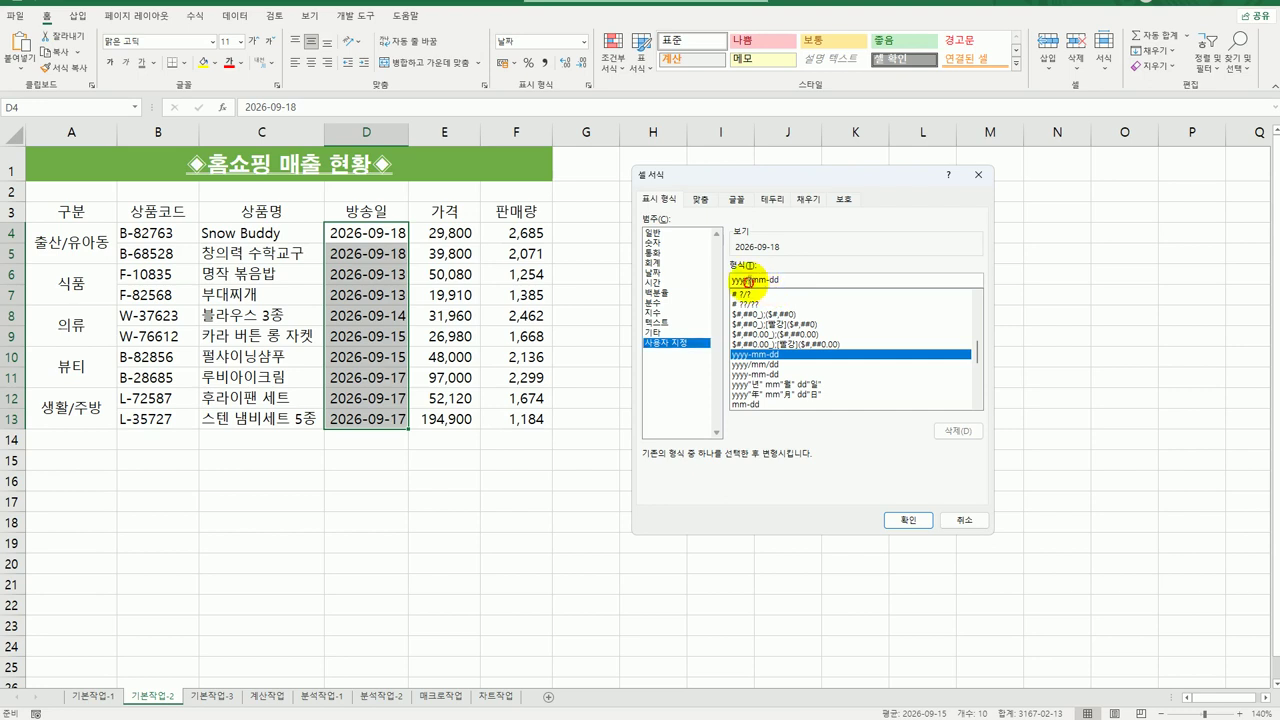
pyautogui.moveTo(749, 280); pyautogui.dragTo(708, 281)
pyautogui.press('Delete')
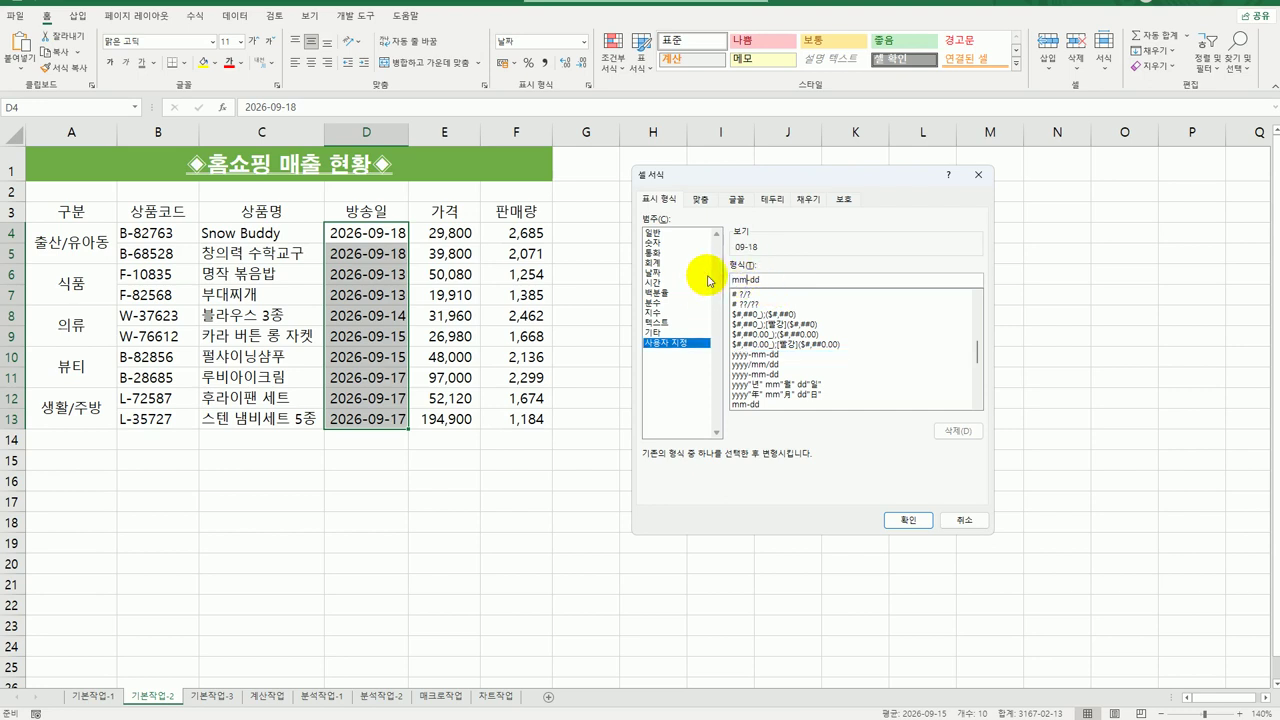
pyautogui.press('Delete')
pyautogui.write('월 dd')
pyautogui.write('이')
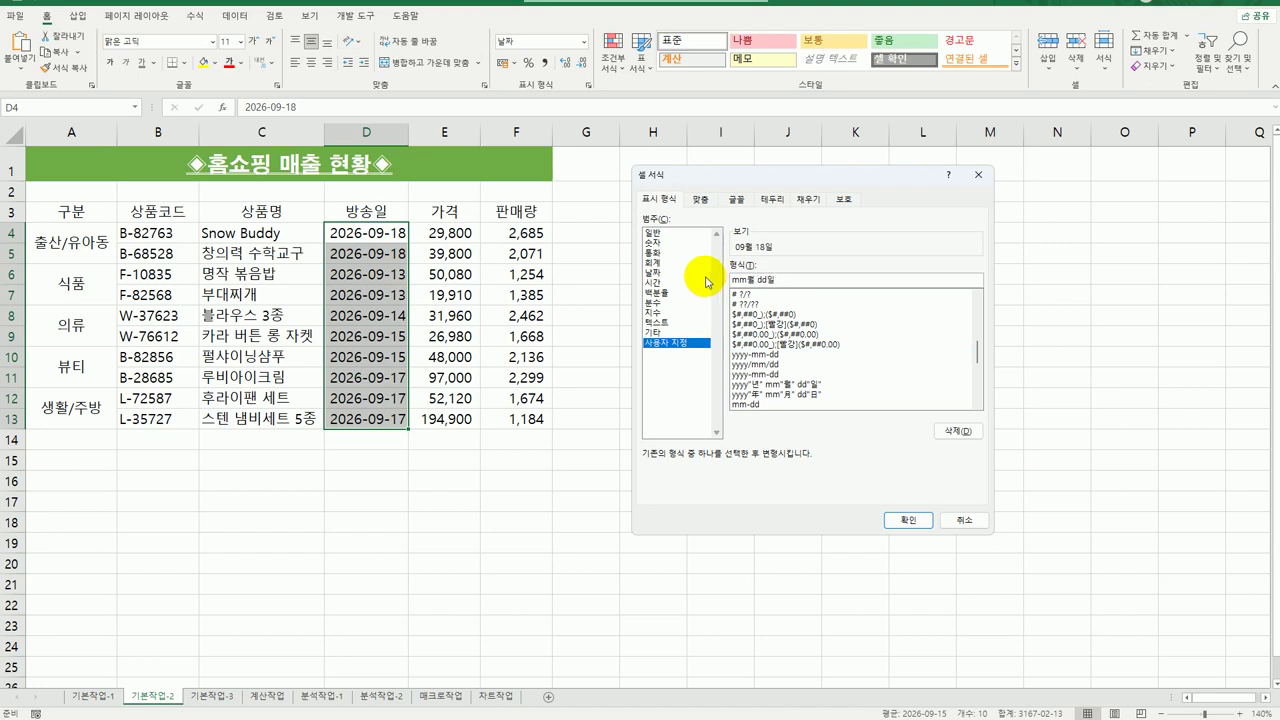
pyautogui.click(905, 520)
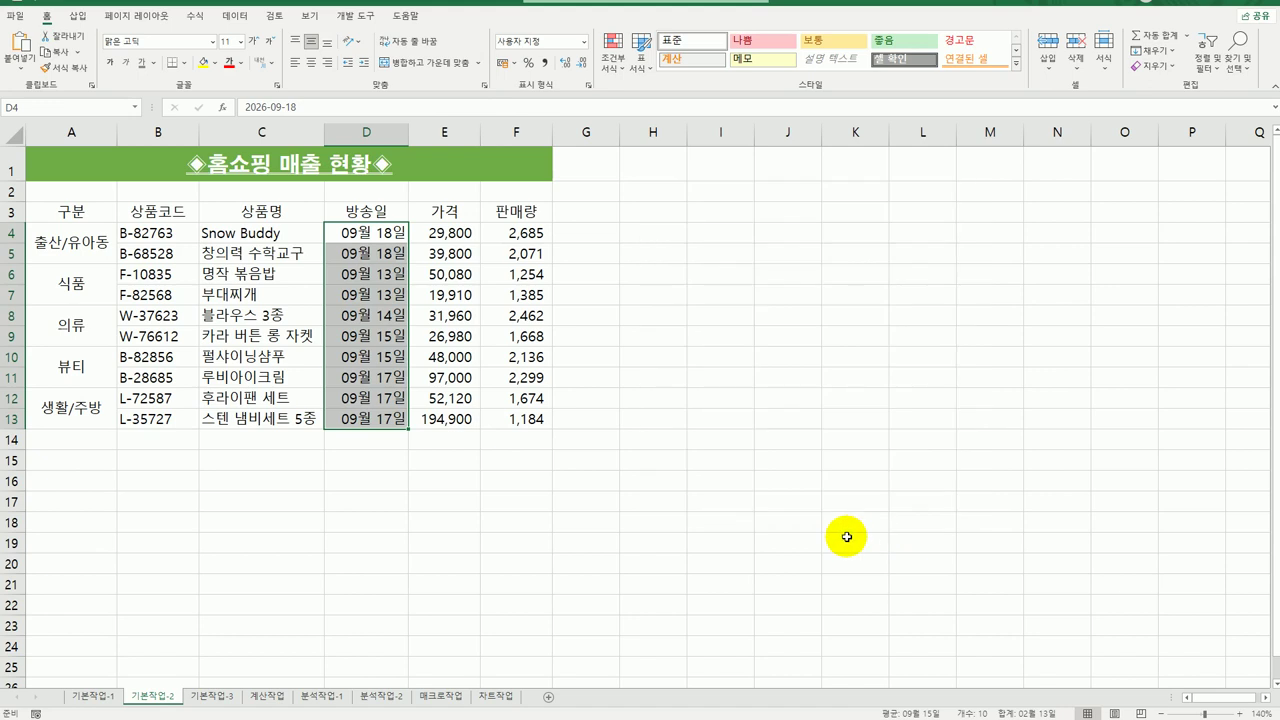
pyautogui.click(845, 537)
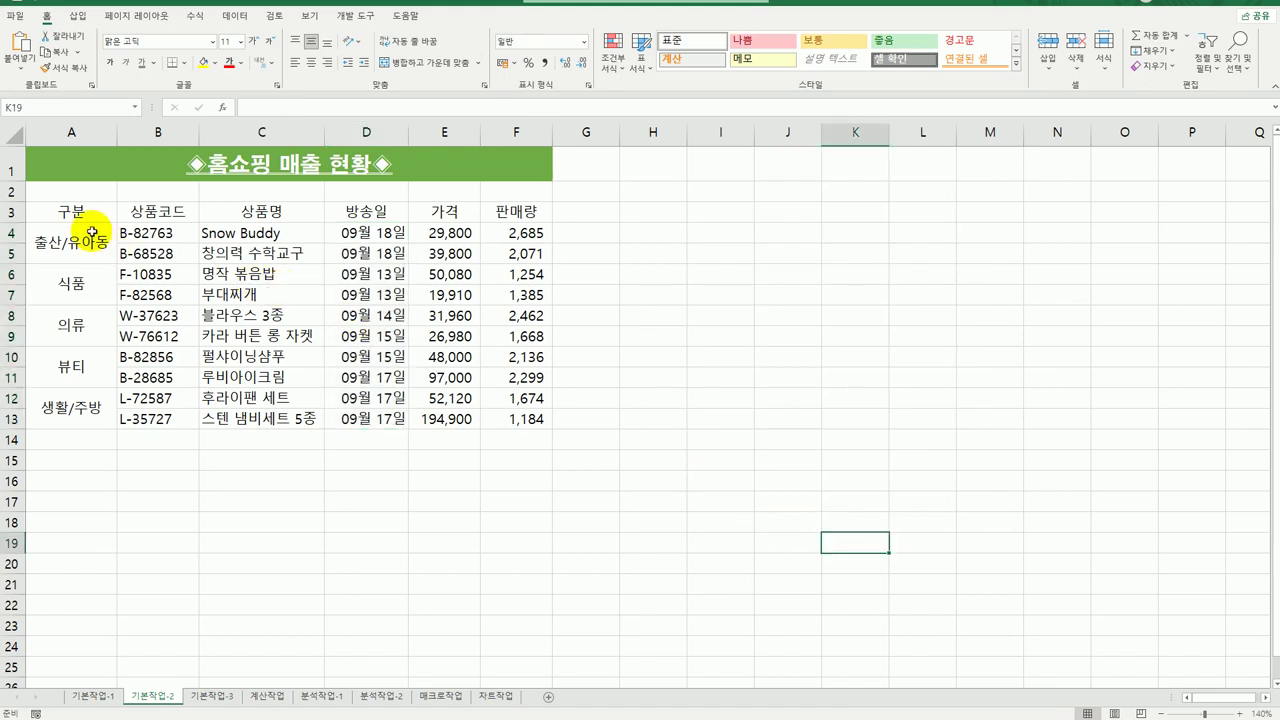
# Add all borders and a thick outside border to the table range A3:F13.
pyautogui.moveTo(79, 209); pyautogui.dragTo(510, 412)
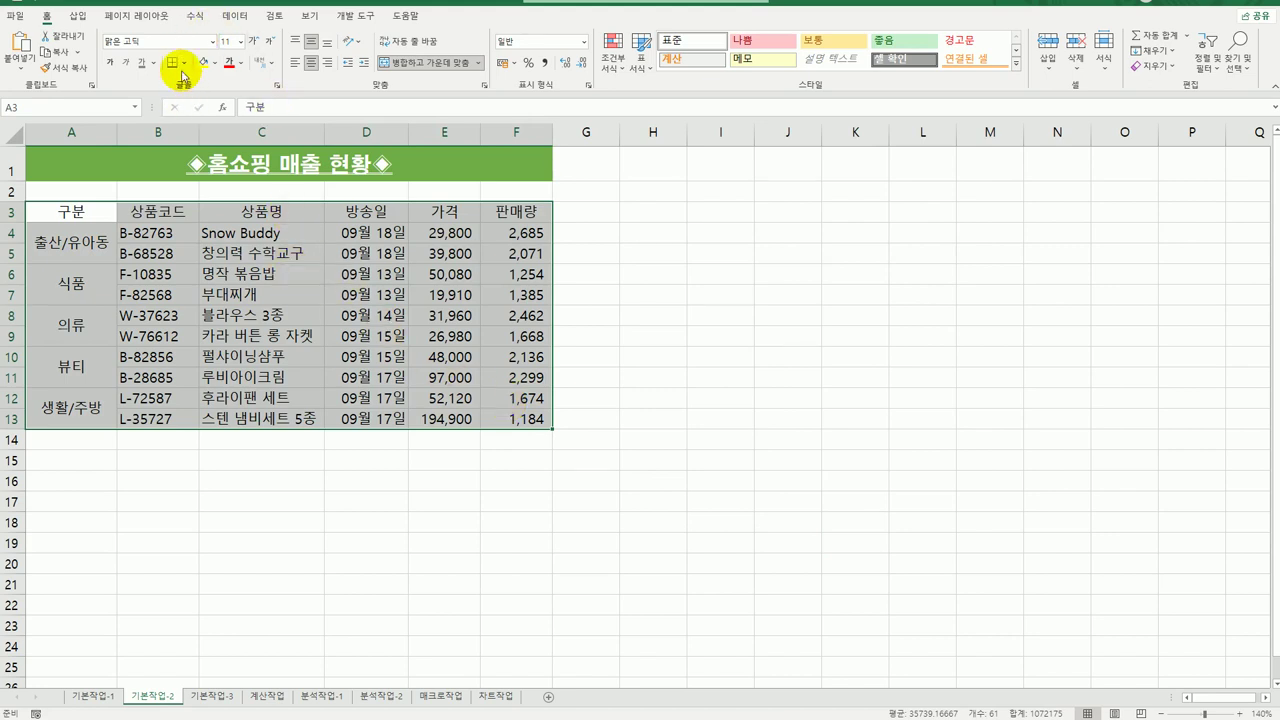
pyautogui.click(184, 62)
pyautogui.click(210, 196)
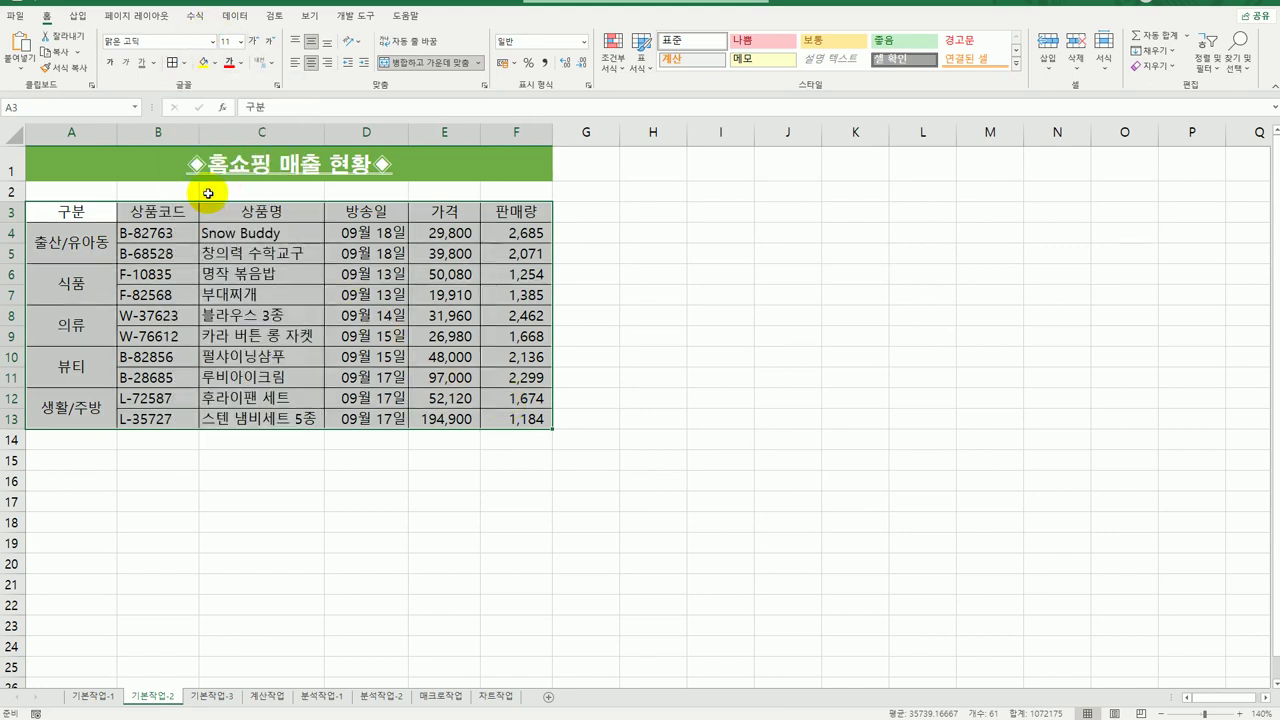
pyautogui.click(184, 62)
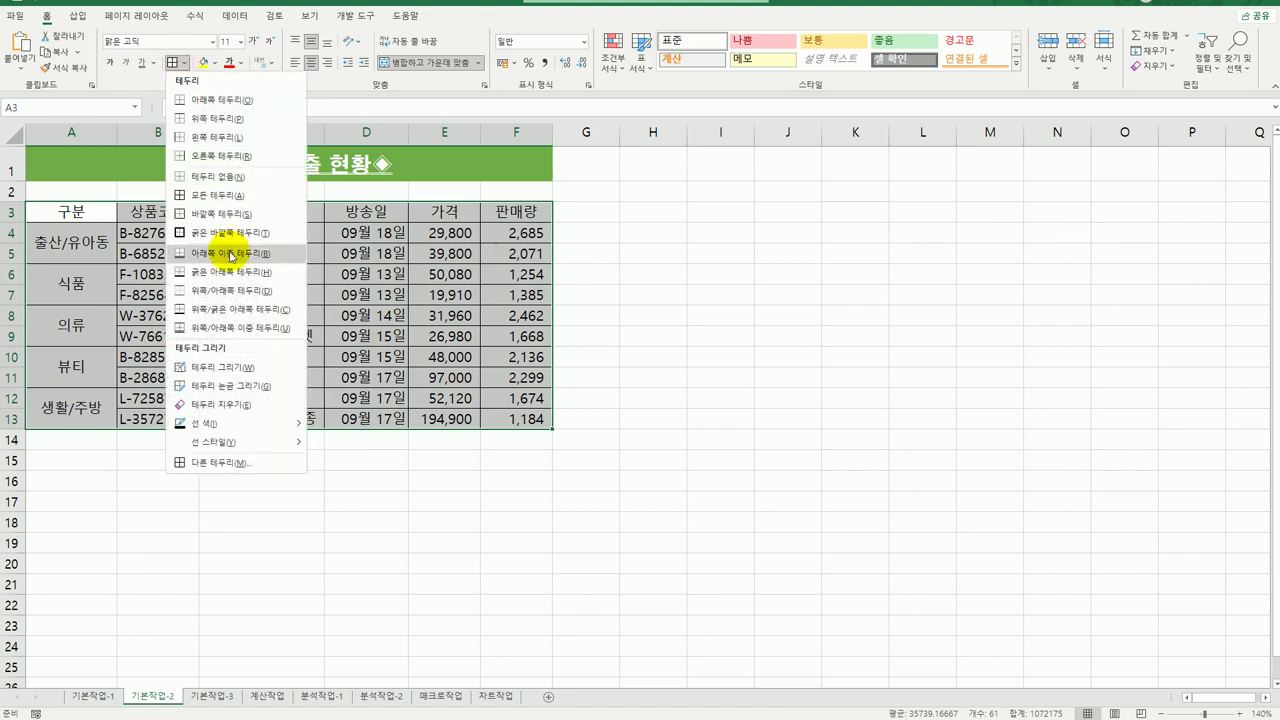
pyautogui.click(230, 233)
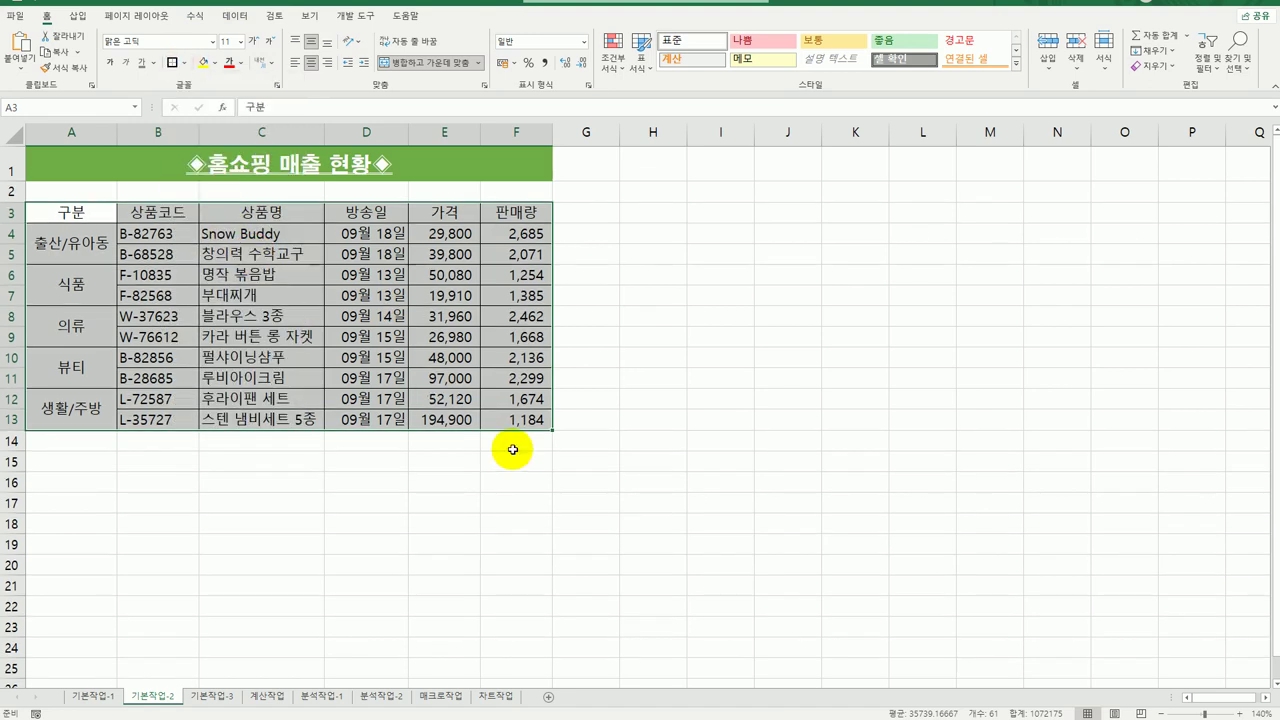
pyautogui.click(630, 543)
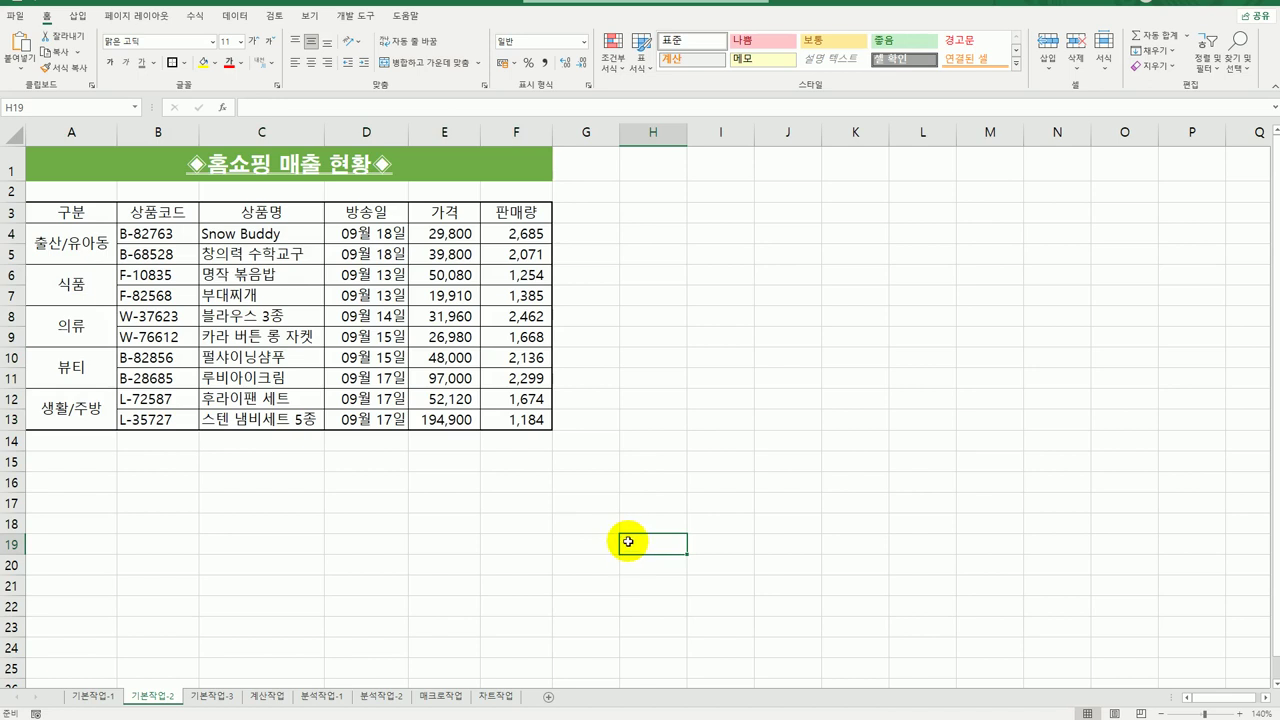
# On the 기본작업-3 sheet, start a delimited text-to-columns split of A3:A15 using only the comma as delimiter.
pyautogui.click(214, 696)
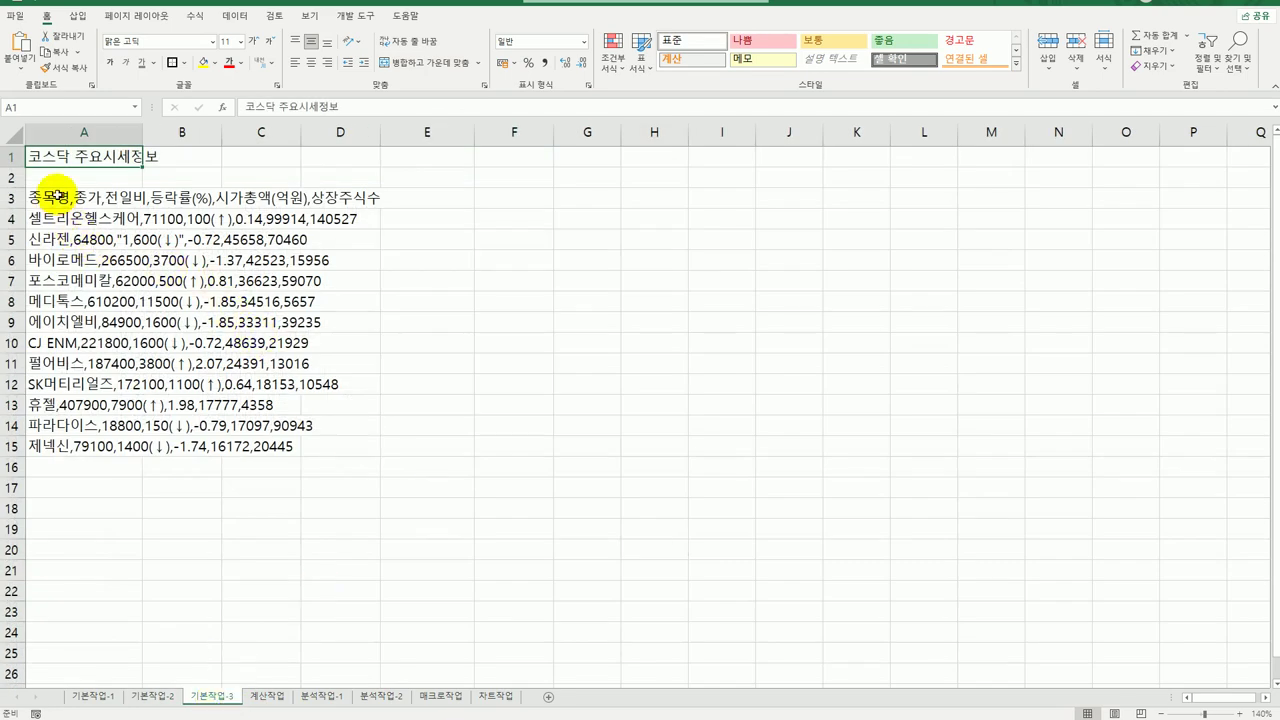
pyautogui.moveTo(51, 197); pyautogui.dragTo(50, 450)
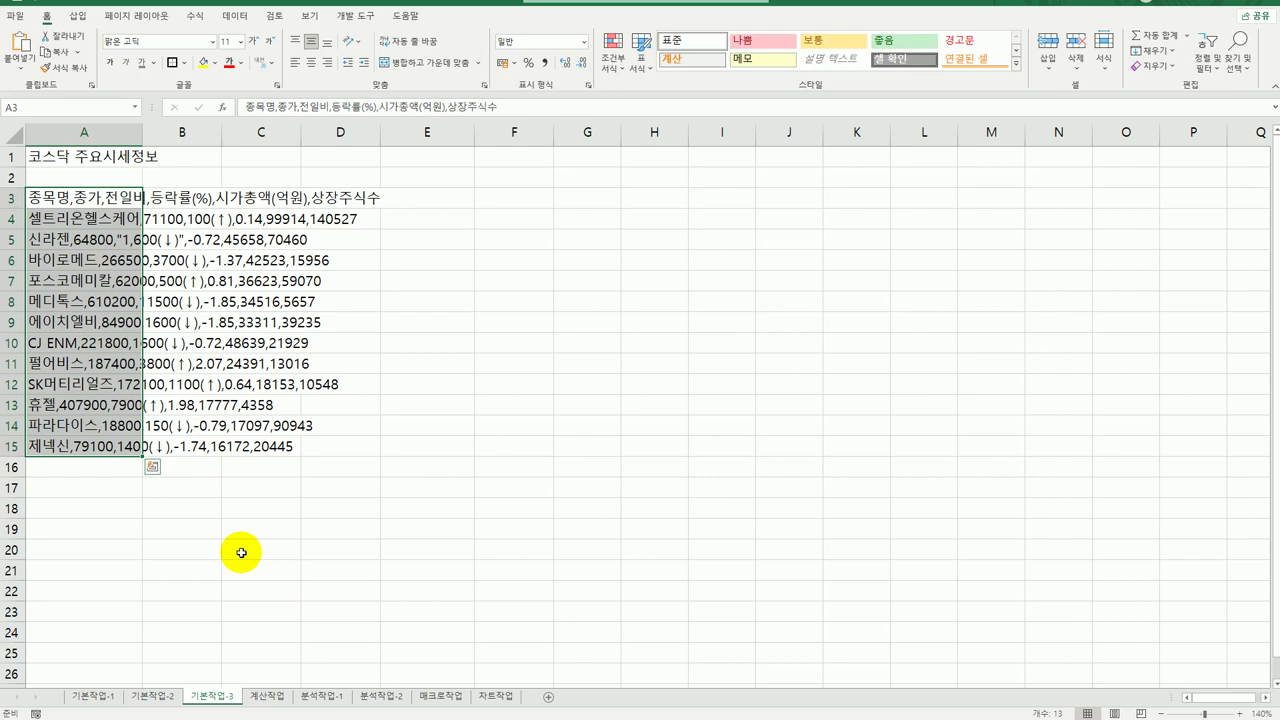
pyautogui.click(236, 15)
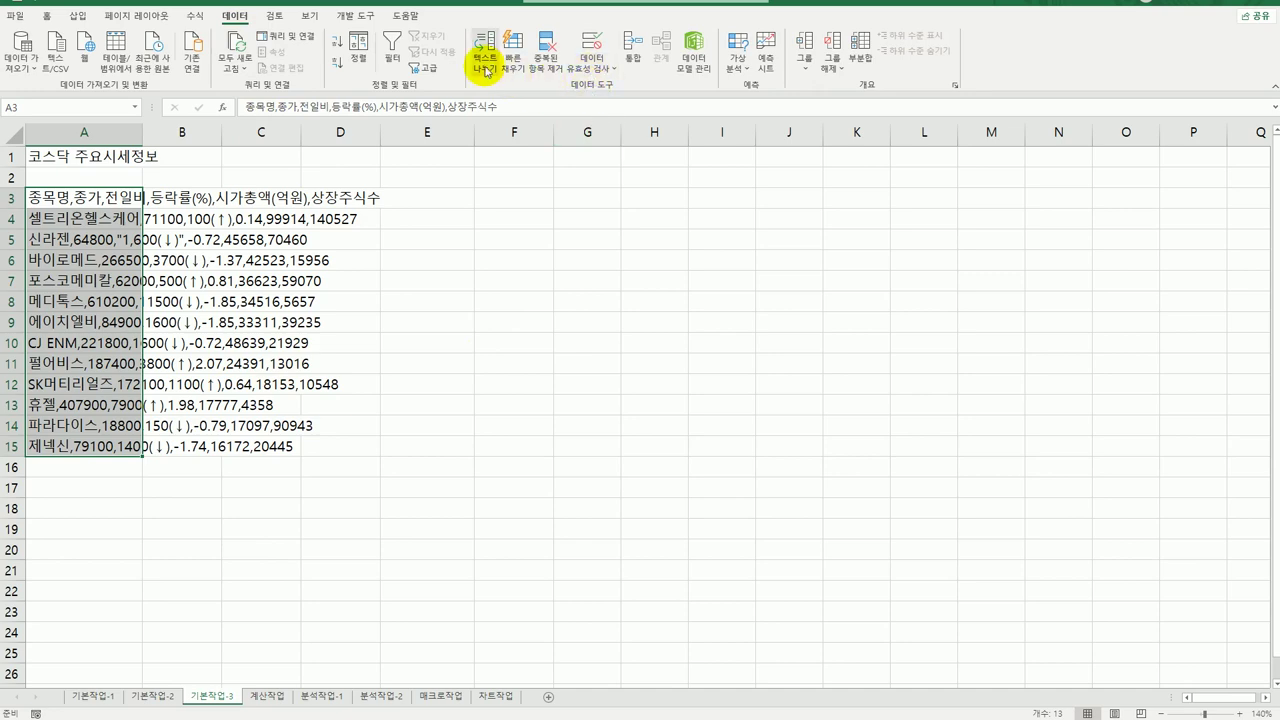
pyautogui.click(486, 66)
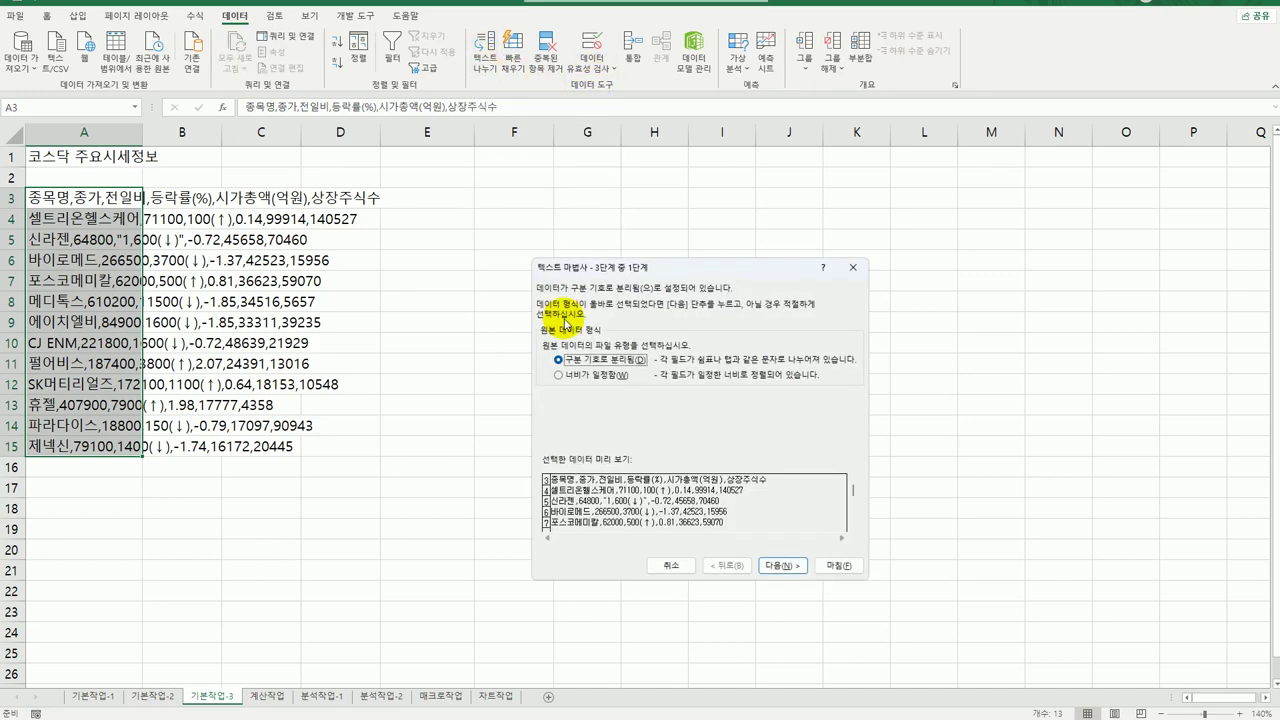
pyautogui.moveTo(592, 270); pyautogui.dragTo(470, 212)
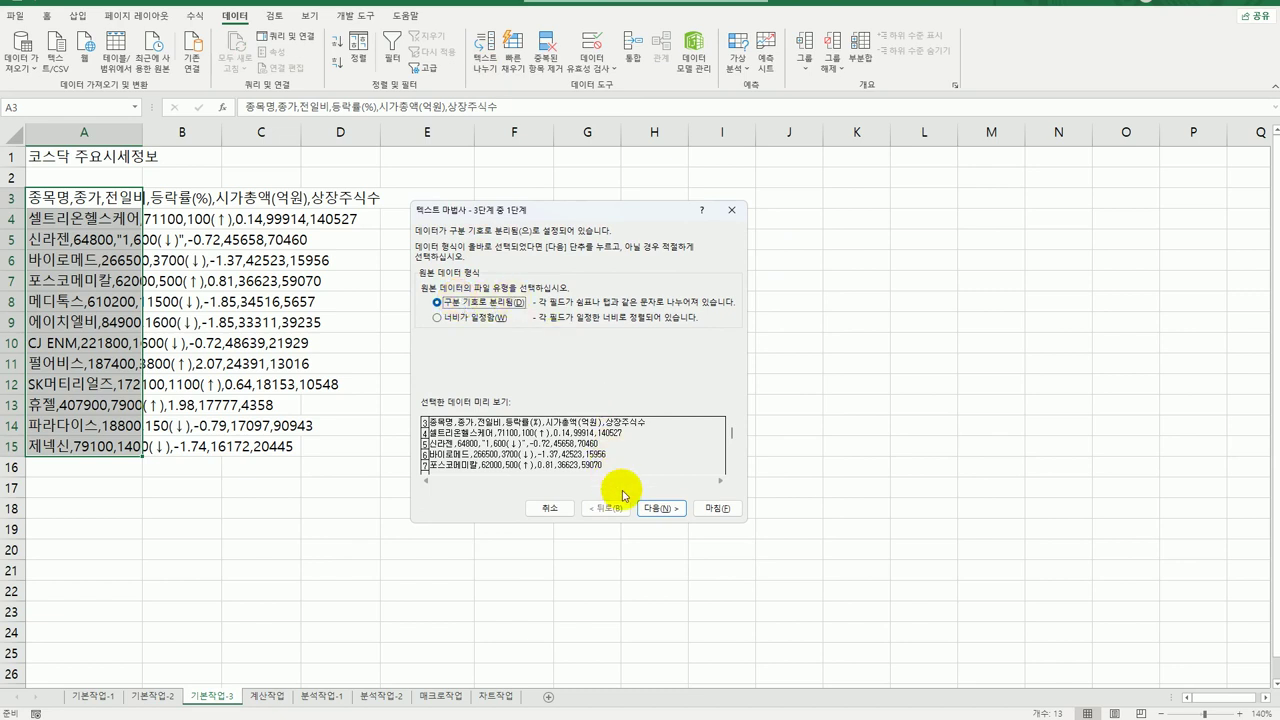
pyautogui.click(655, 508)
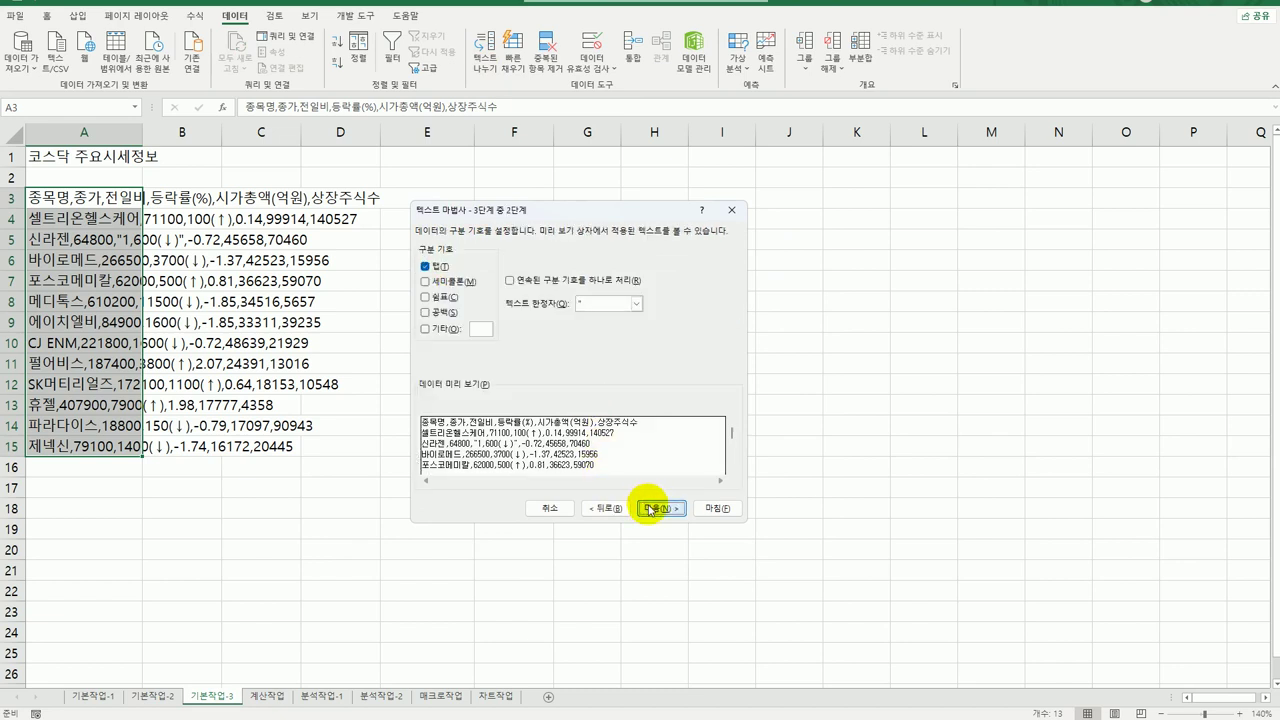
pyautogui.click(425, 266)
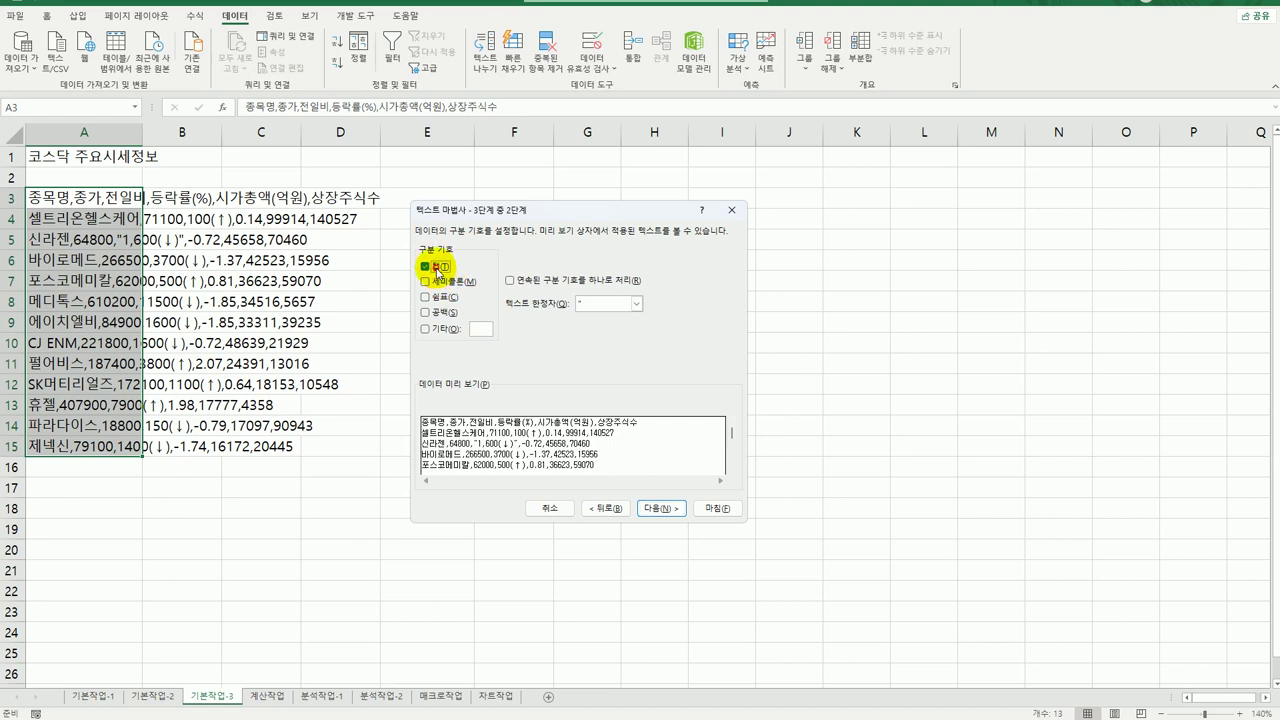
pyautogui.click(436, 300)
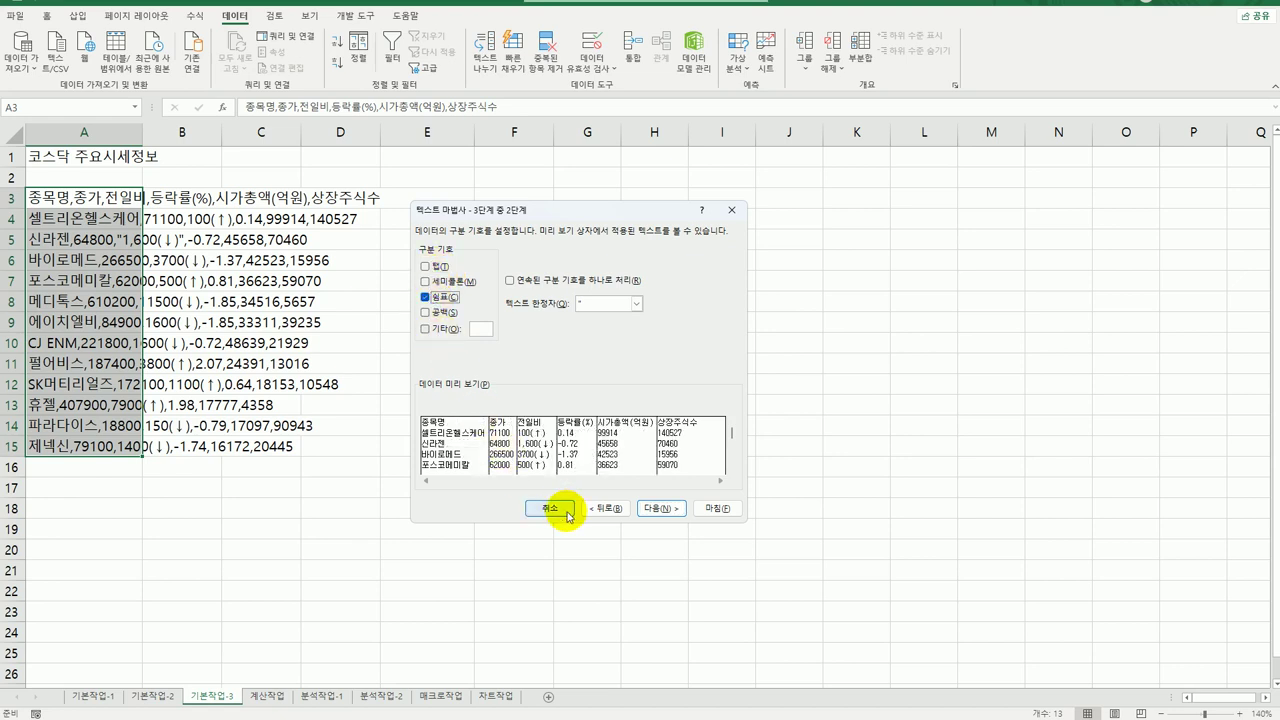
# Exclude the 상장주식수 column from the import and complete the text split.
pyautogui.click(651, 512)
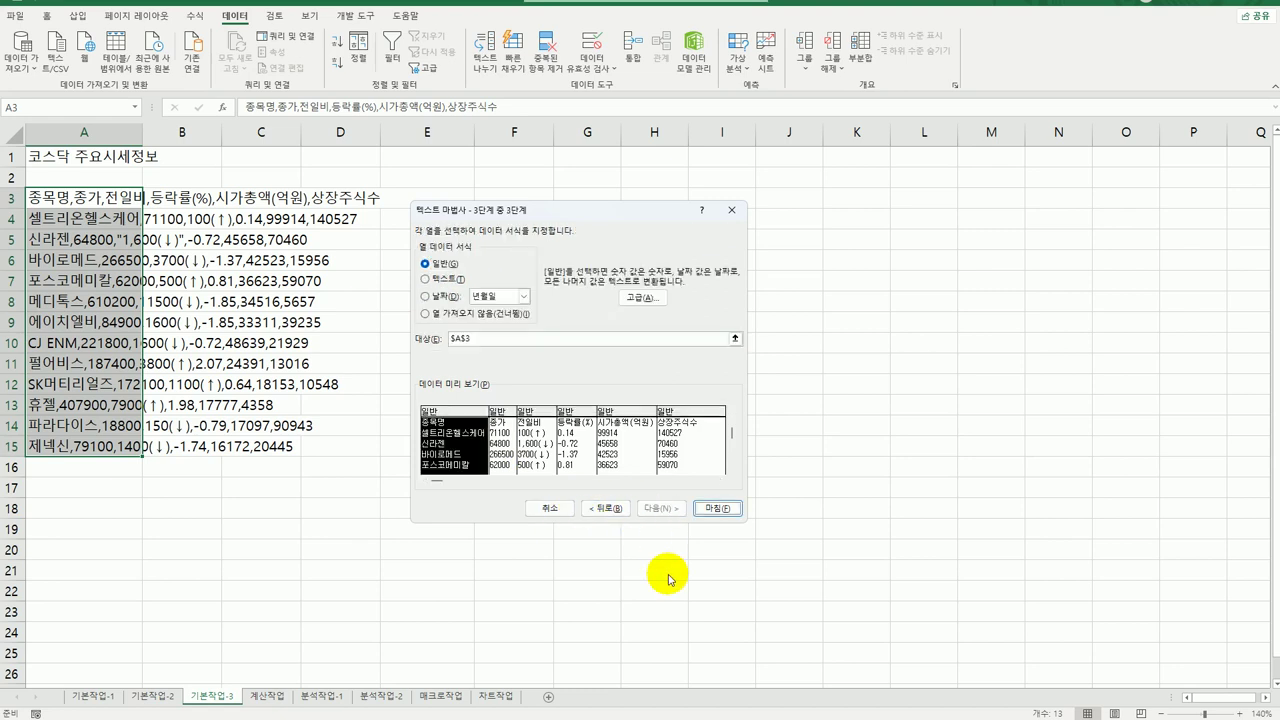
pyautogui.click(687, 420)
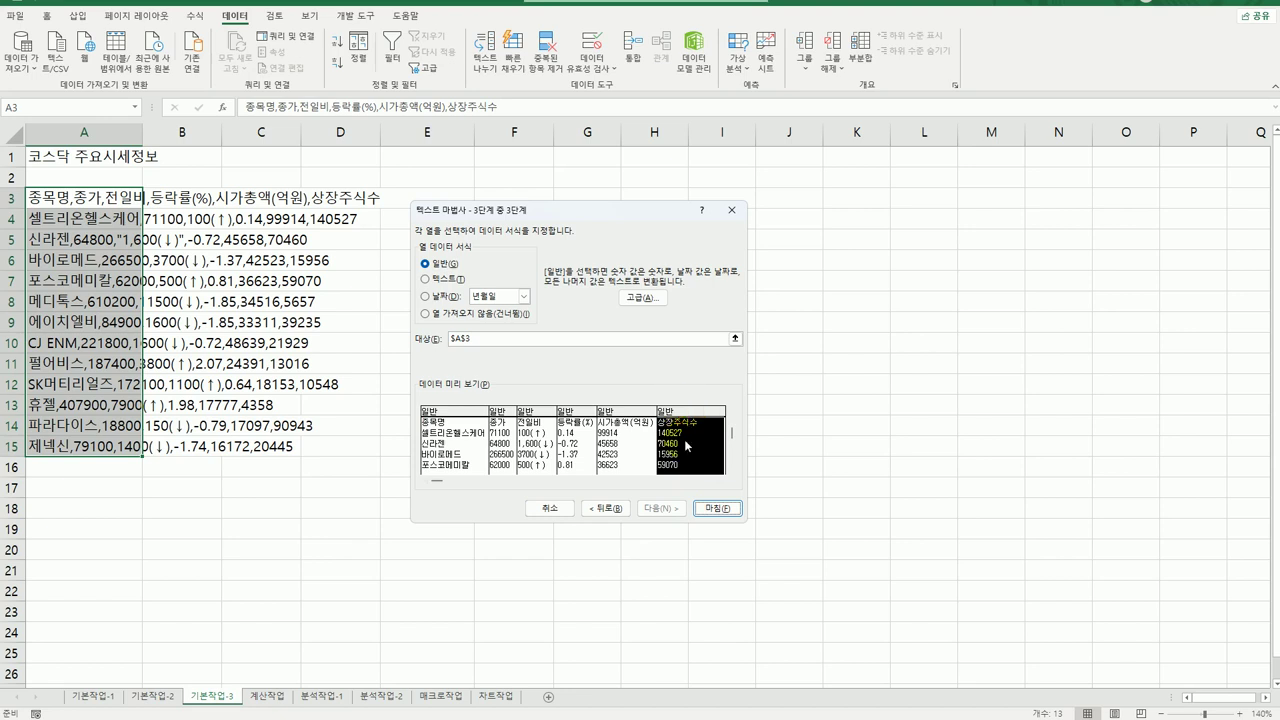
pyautogui.click(435, 318)
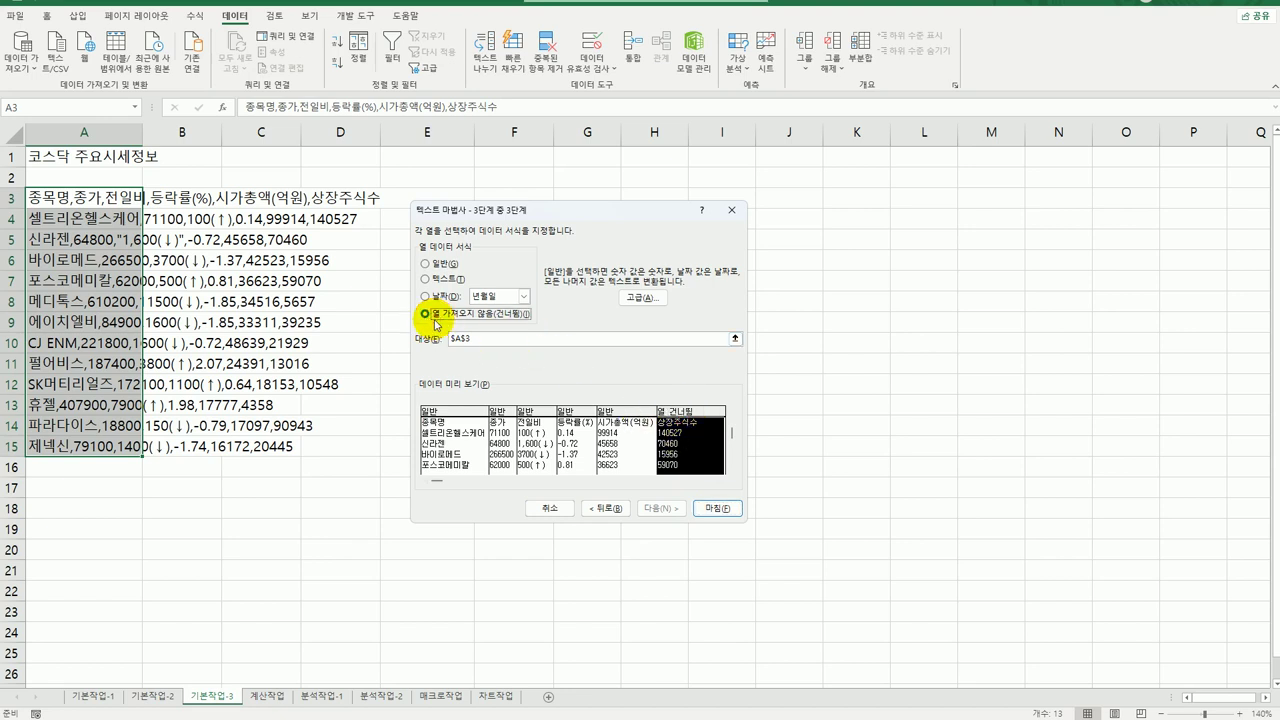
pyautogui.click(712, 509)
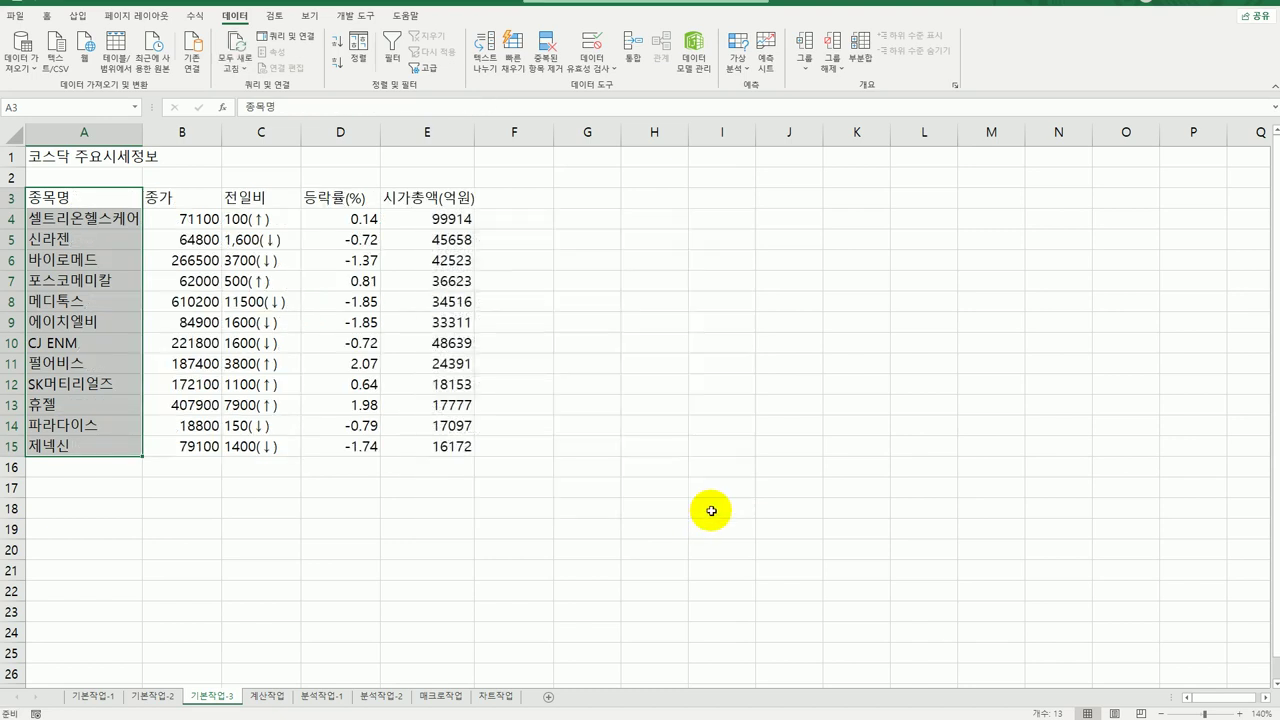
pyautogui.click(711, 511)
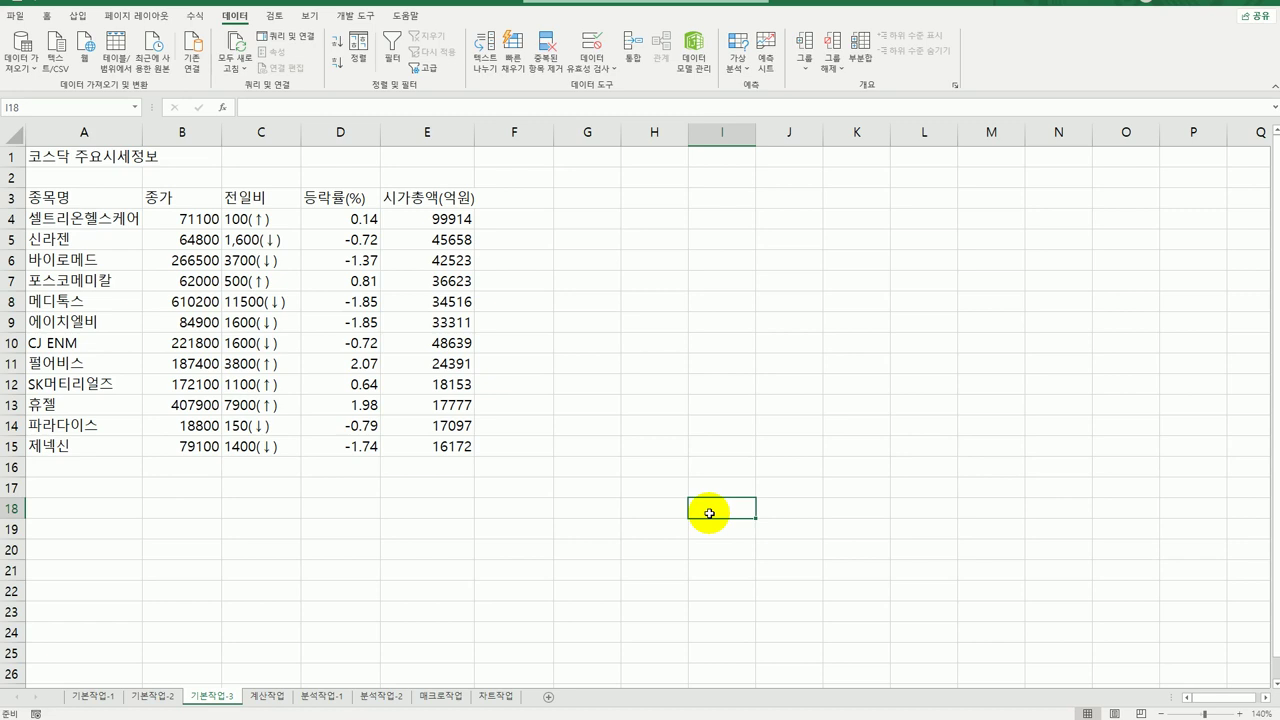
# On the 계산작업 sheet, widen column A enough to show the full registration dates.
pyautogui.click(286, 697)
pyautogui.scroll(2, 300, 600)
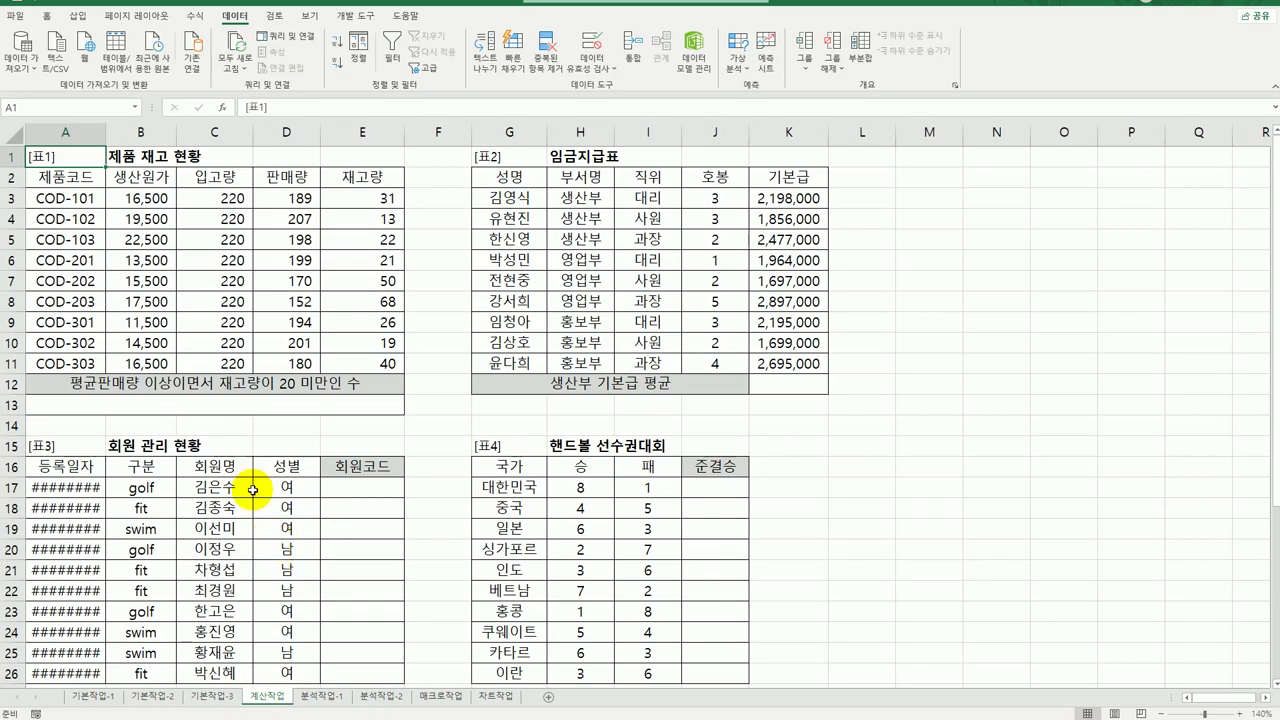
pyautogui.moveTo(105, 134); pyautogui.dragTo(115, 136)
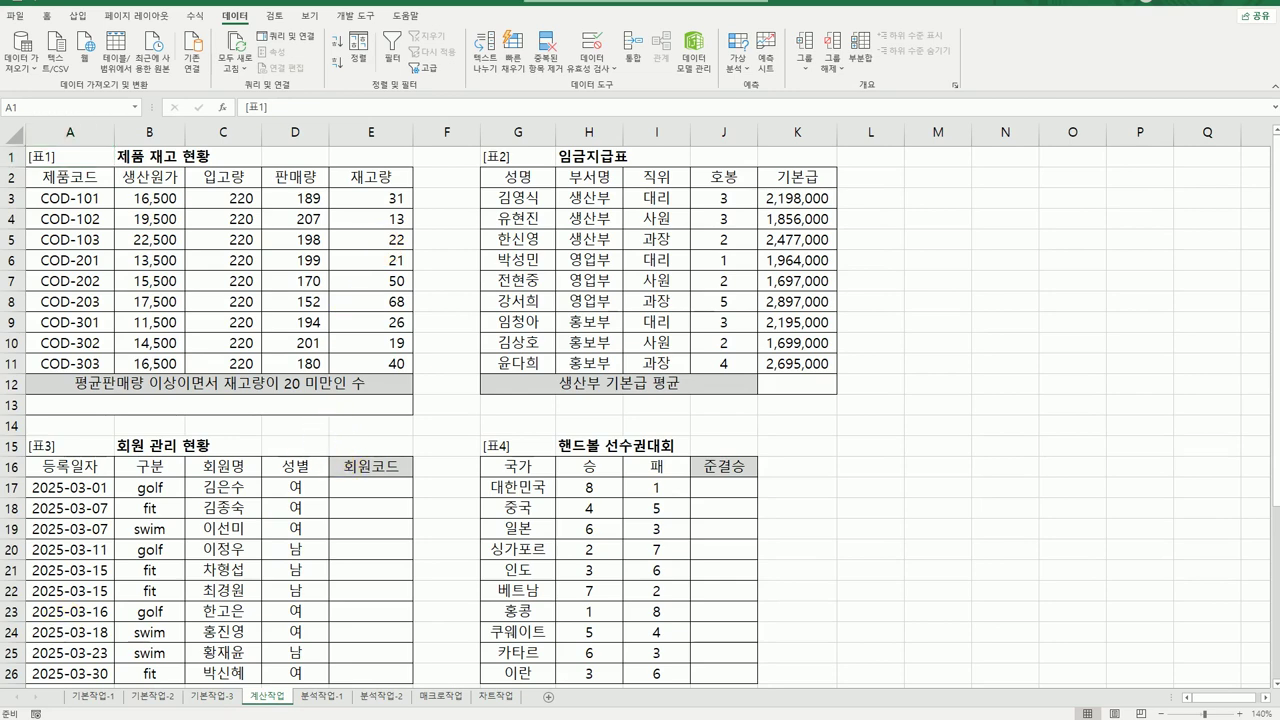
# Enter the formula =AVERAGE(D3:D11) in merged cell A13 to average the sales quantities of 표1.
pyautogui.click(256, 405)
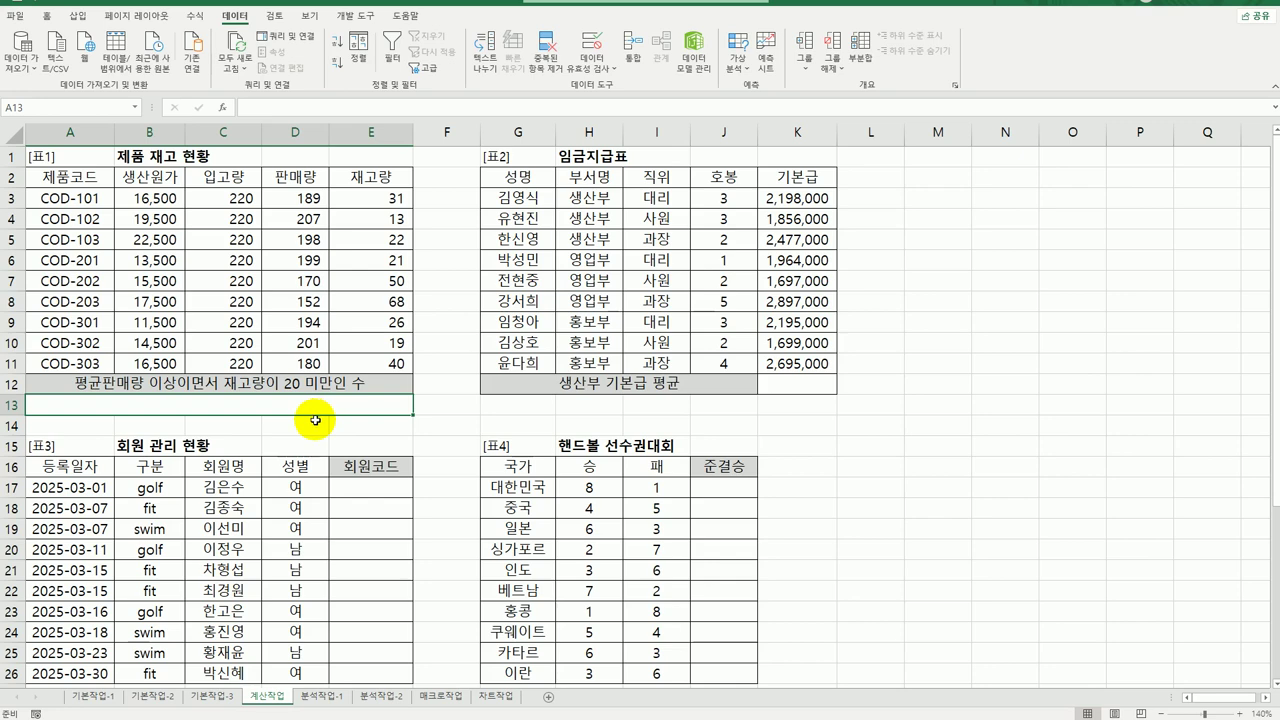
pyautogui.doubleClick(115, 410)
pyautogui.write('=')
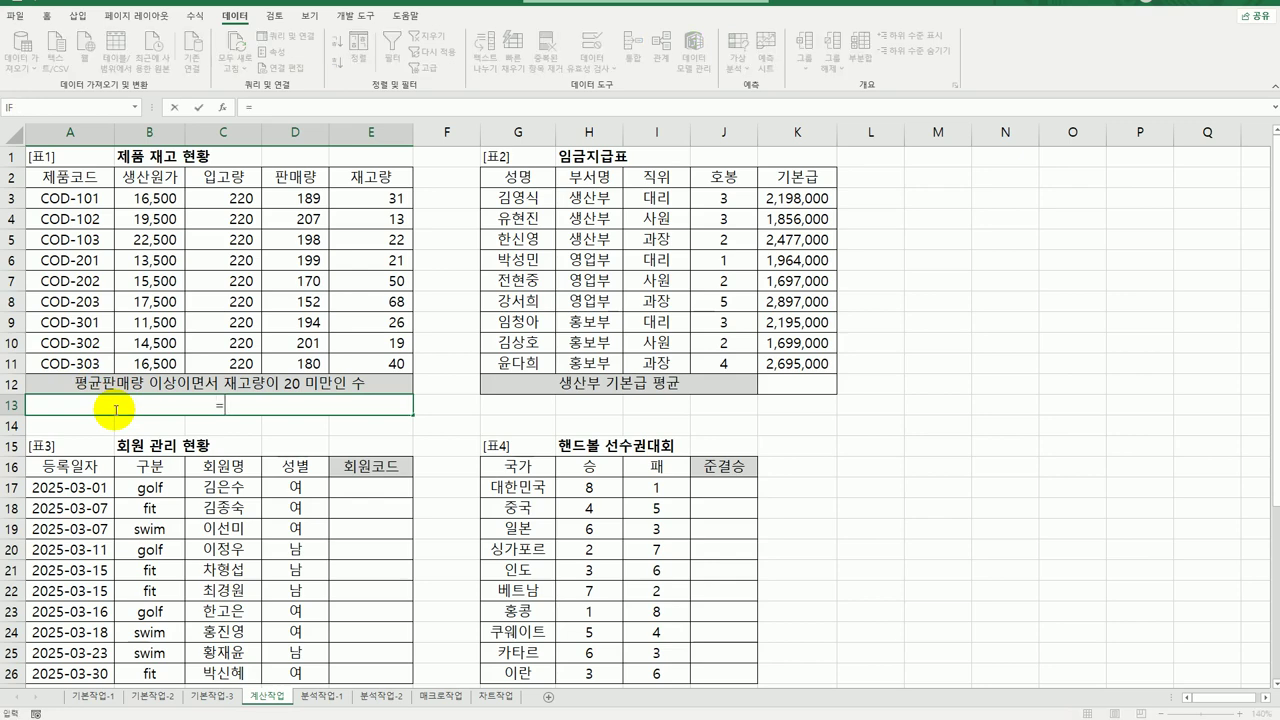
pyautogui.write('av')
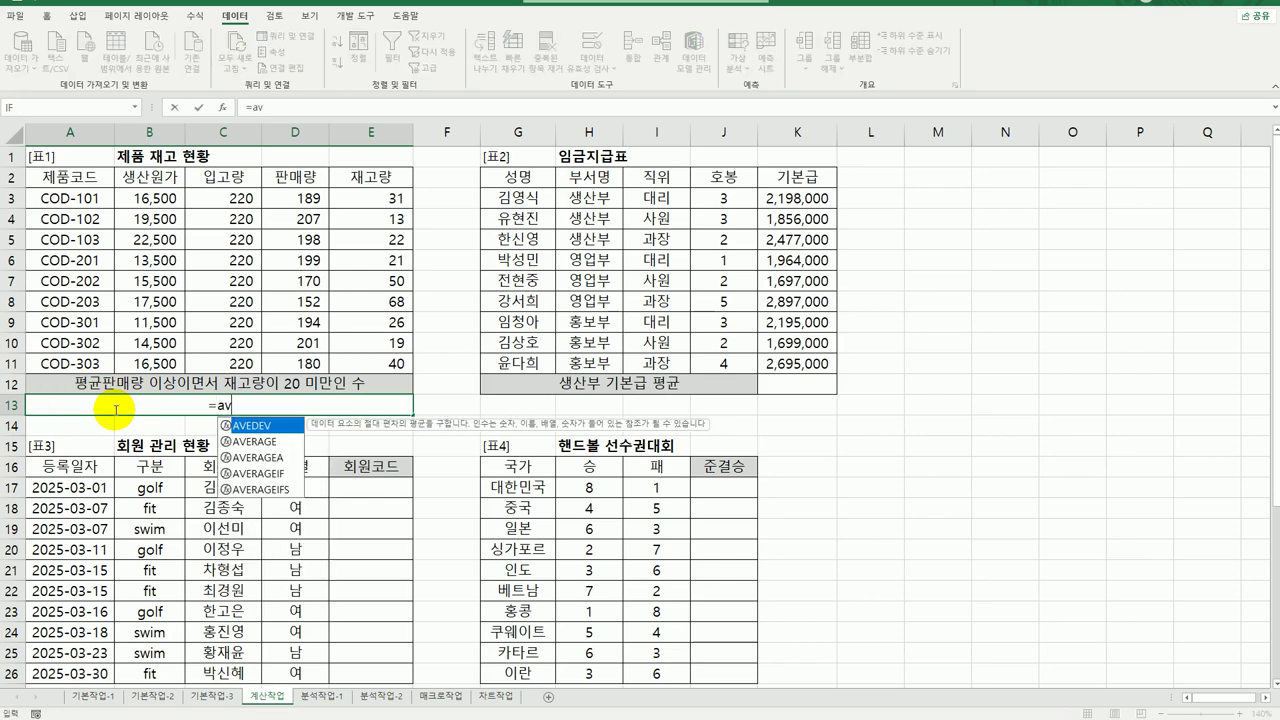
pyautogui.doubleClick(260, 441)
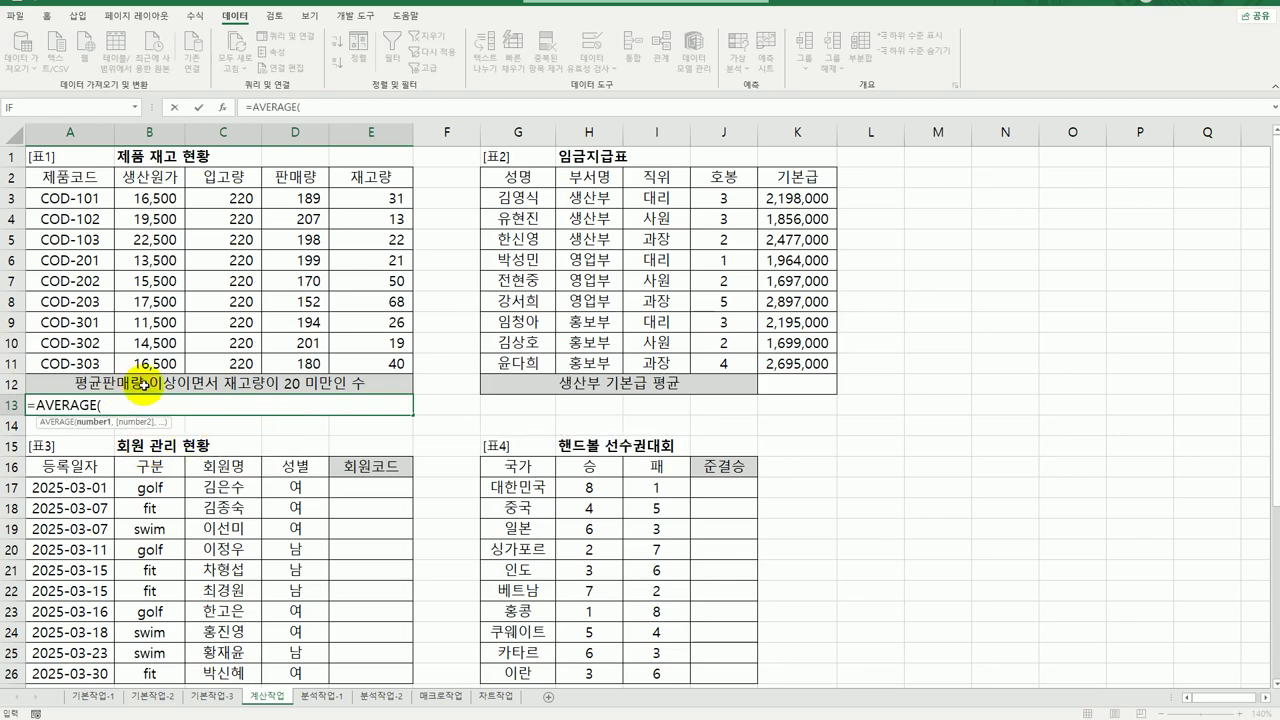
pyautogui.moveTo(300, 198); pyautogui.dragTo(302, 362)
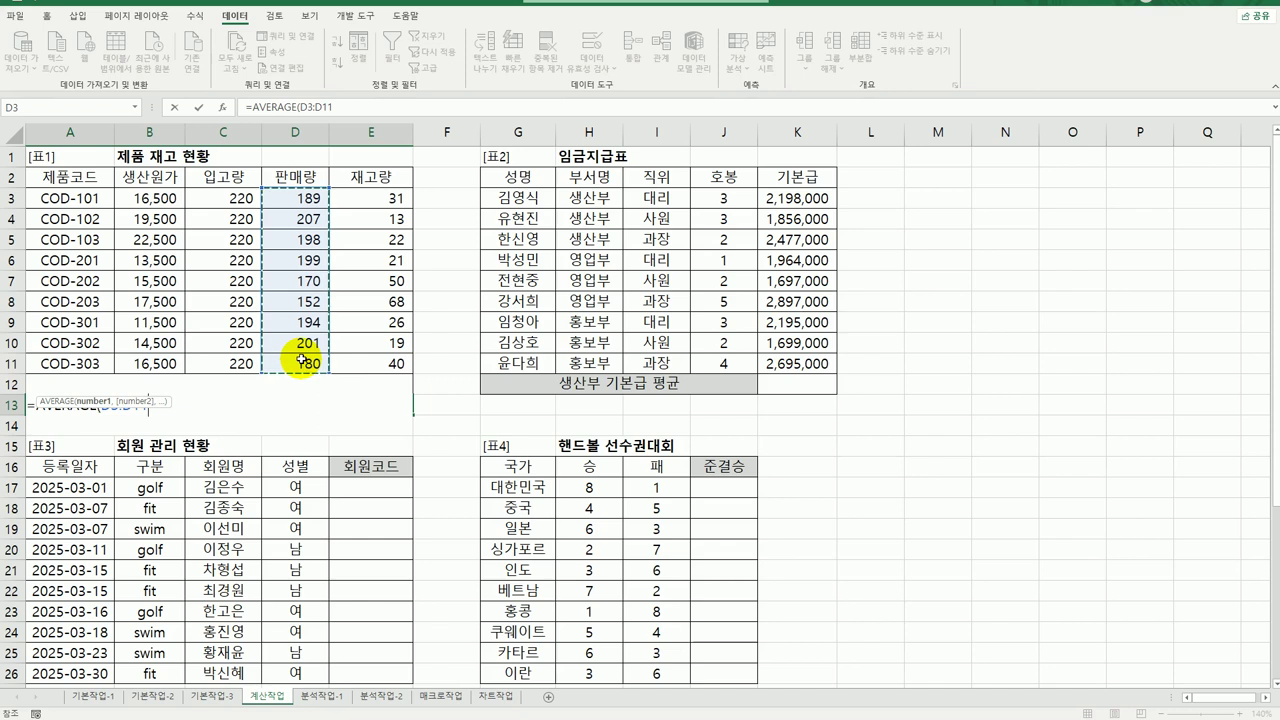
pyautogui.write(')')
pyautogui.press('Return')
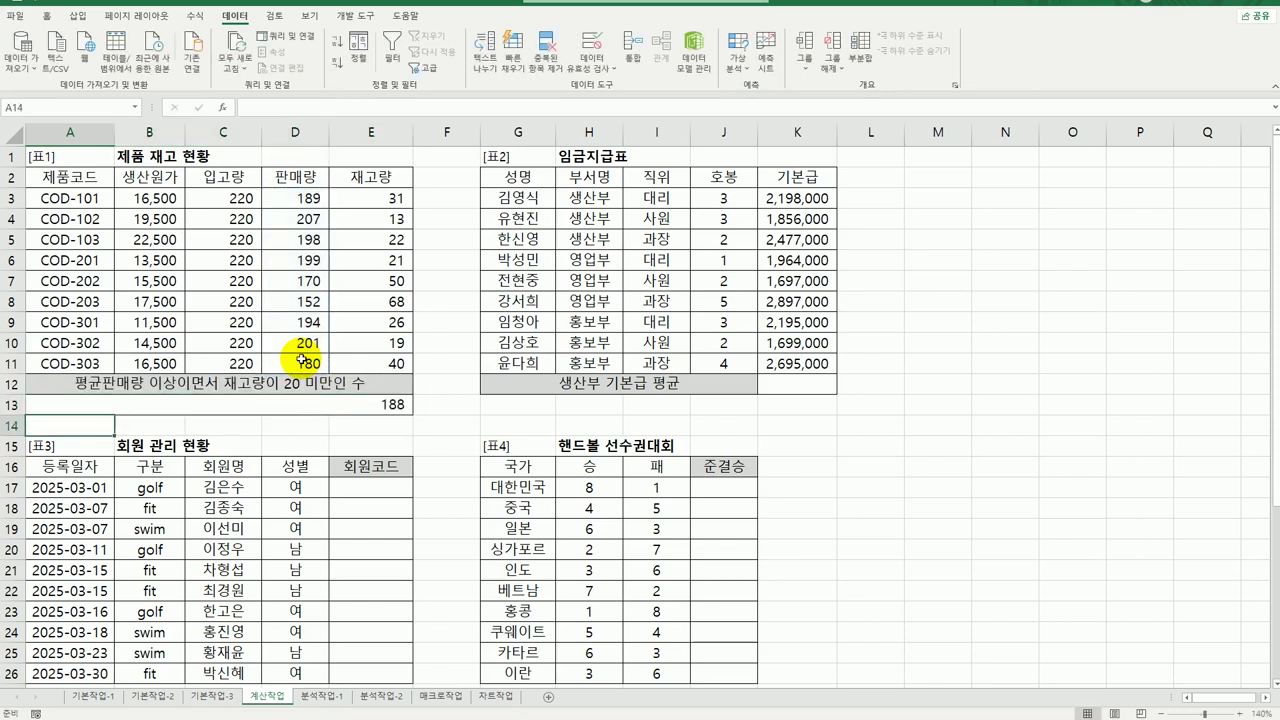
# Wrap the AVERAGE formula in merged cell A13 in a COUNTIFS function and open the function's arguments for editing.
pyautogui.click(298, 407)
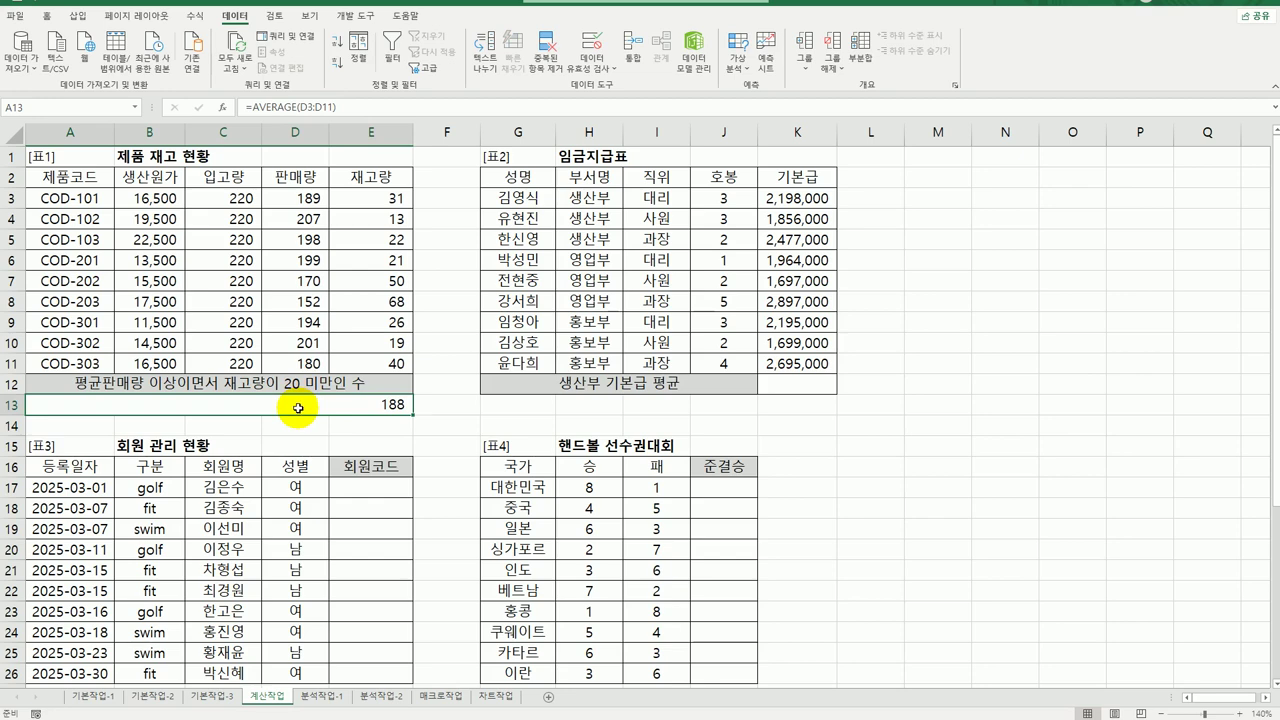
pyautogui.doubleClick(298, 407)
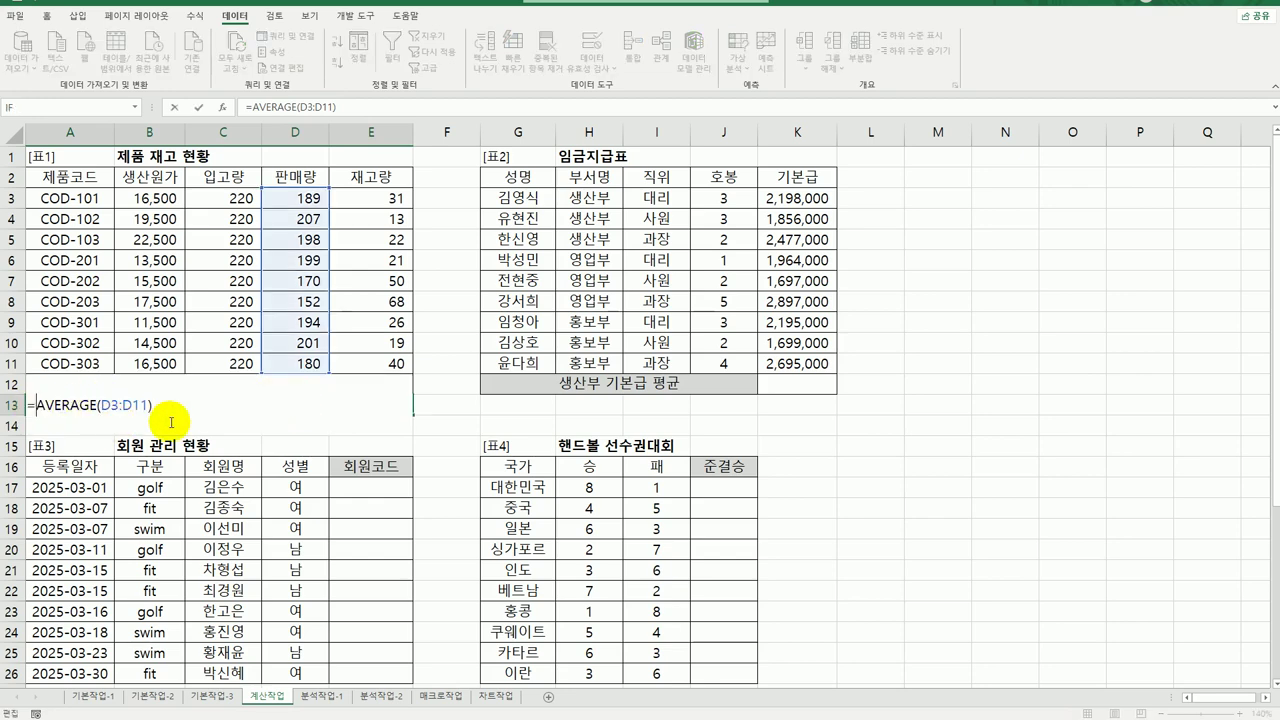
pyautogui.write('coun')
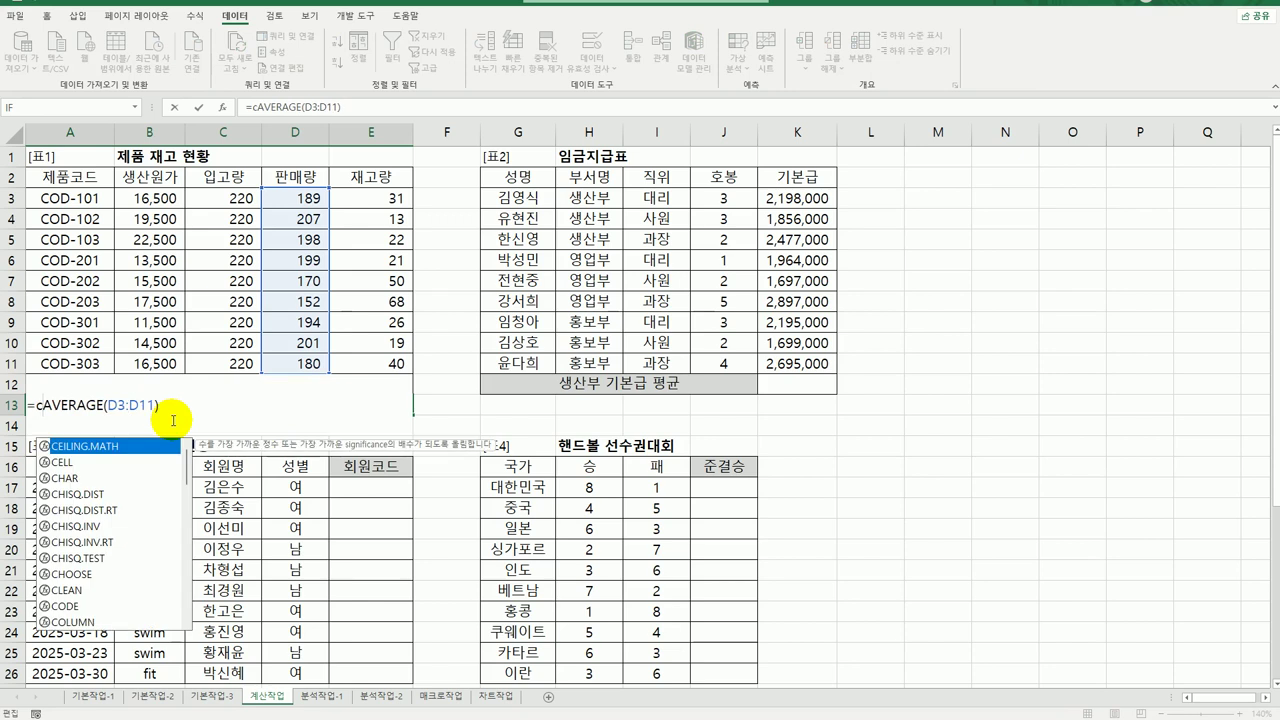
pyautogui.press('Down')
pyautogui.press('Down')
pyautogui.press('Down')
pyautogui.press('Down')
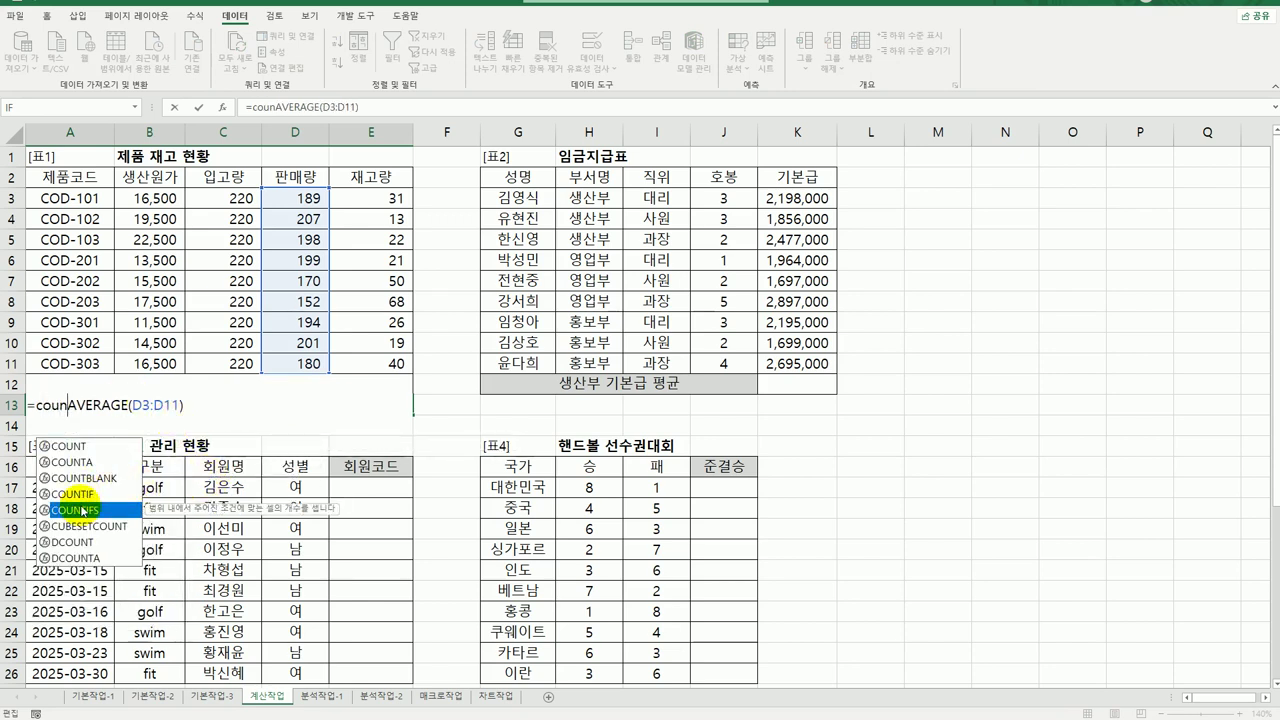
pyautogui.doubleClick(84, 510)
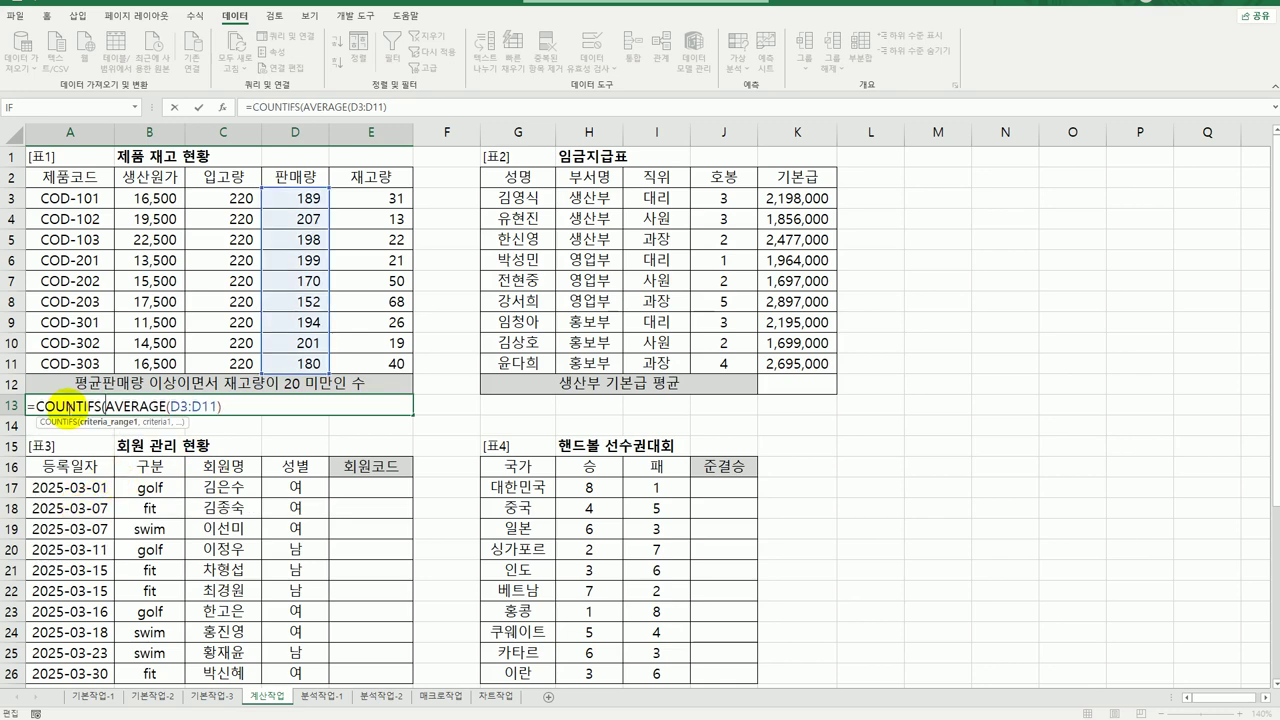
pyautogui.click(223, 110)
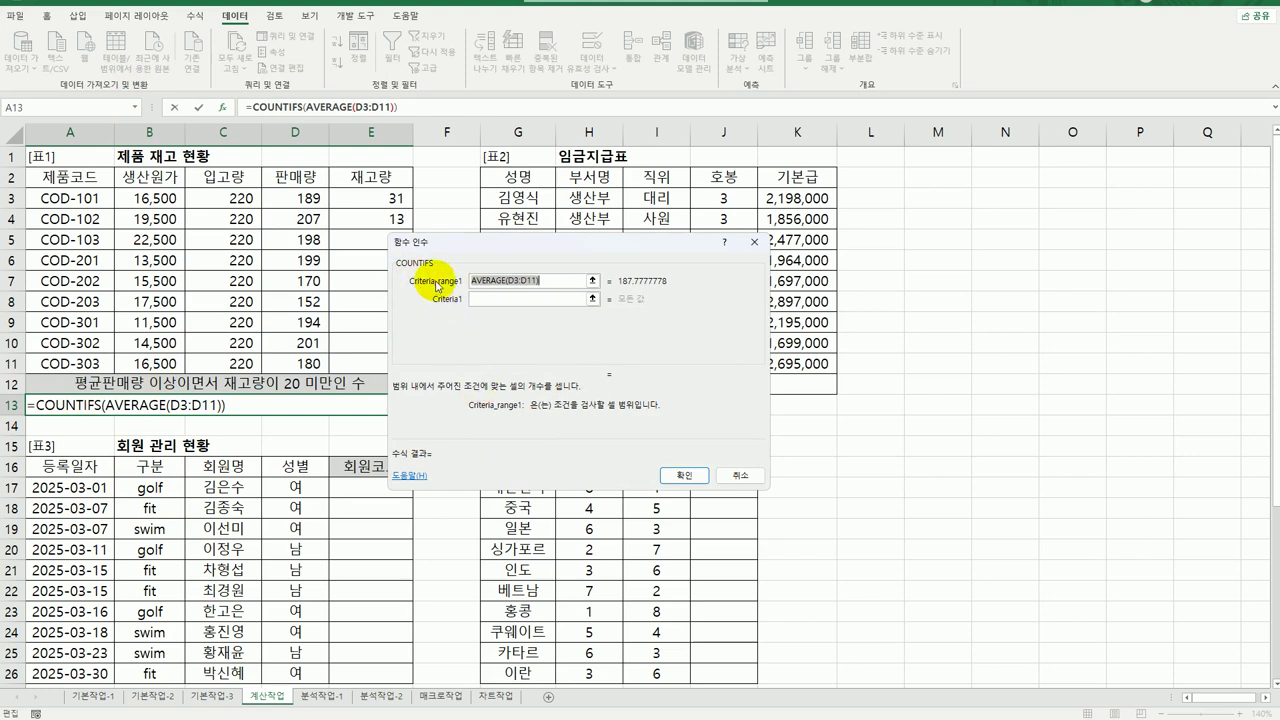
# Move AVERAGE(D3:D11) from the first criteria range to Criteria1, and set Criteria_range1 to D3:D11.
pyautogui.click(487, 304)
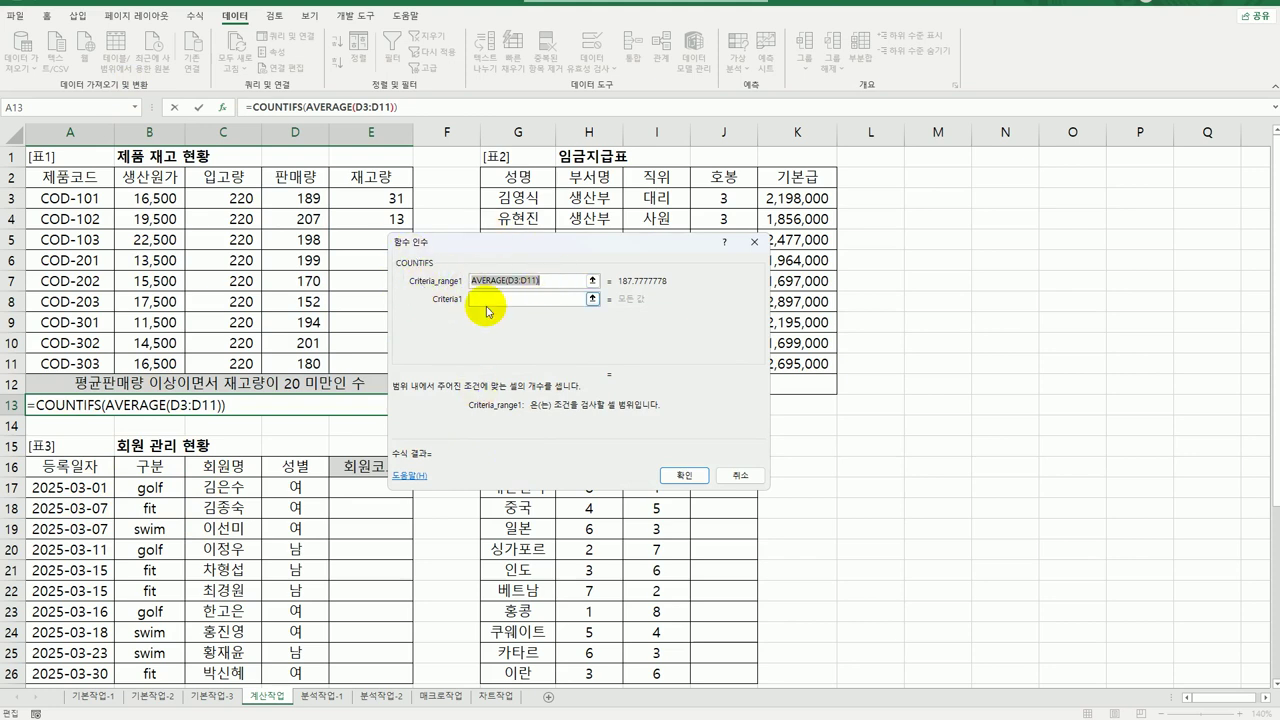
pyautogui.click(524, 283)
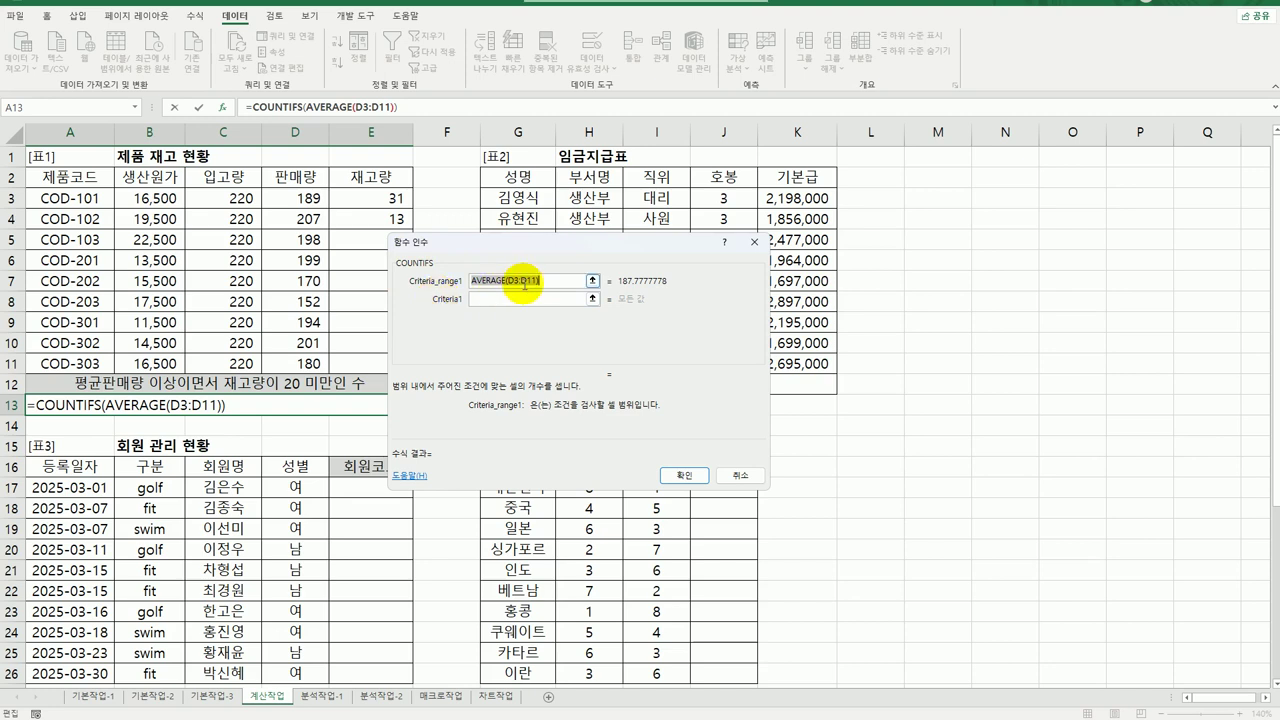
pyautogui.moveTo(550, 280); pyautogui.dragTo(450, 277)
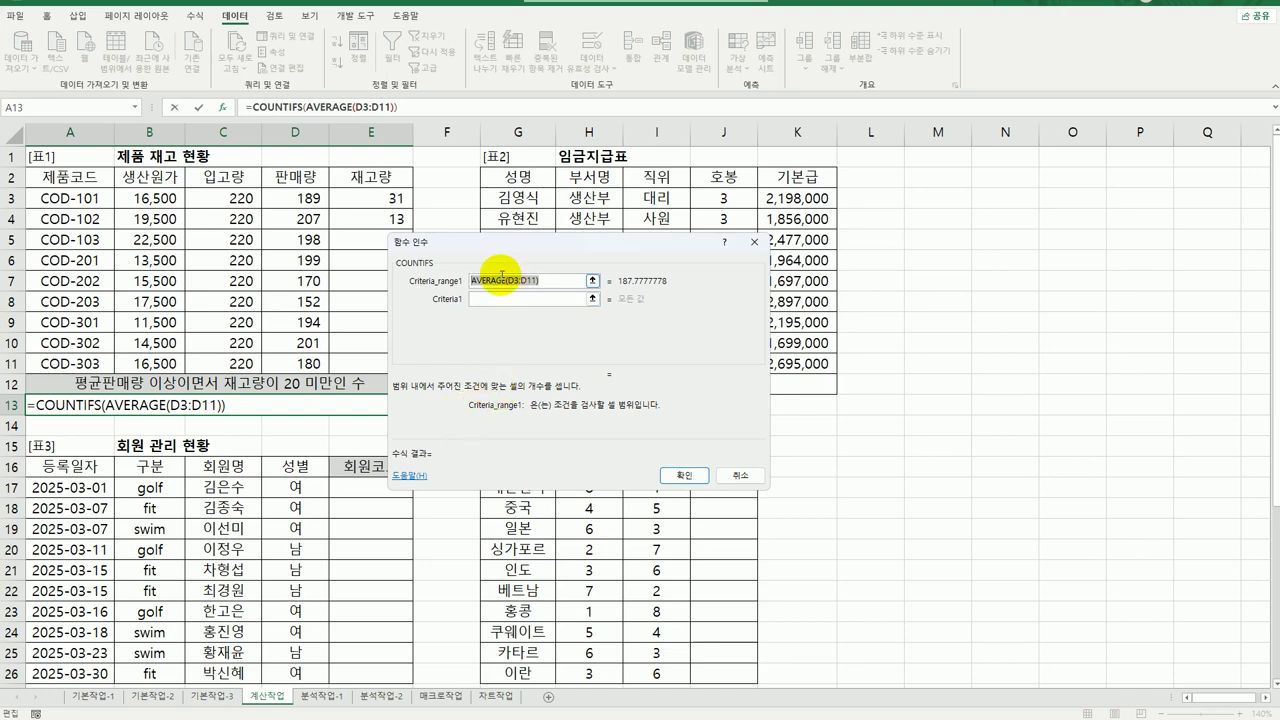
pyautogui.hotkey('ctrl', 'x')
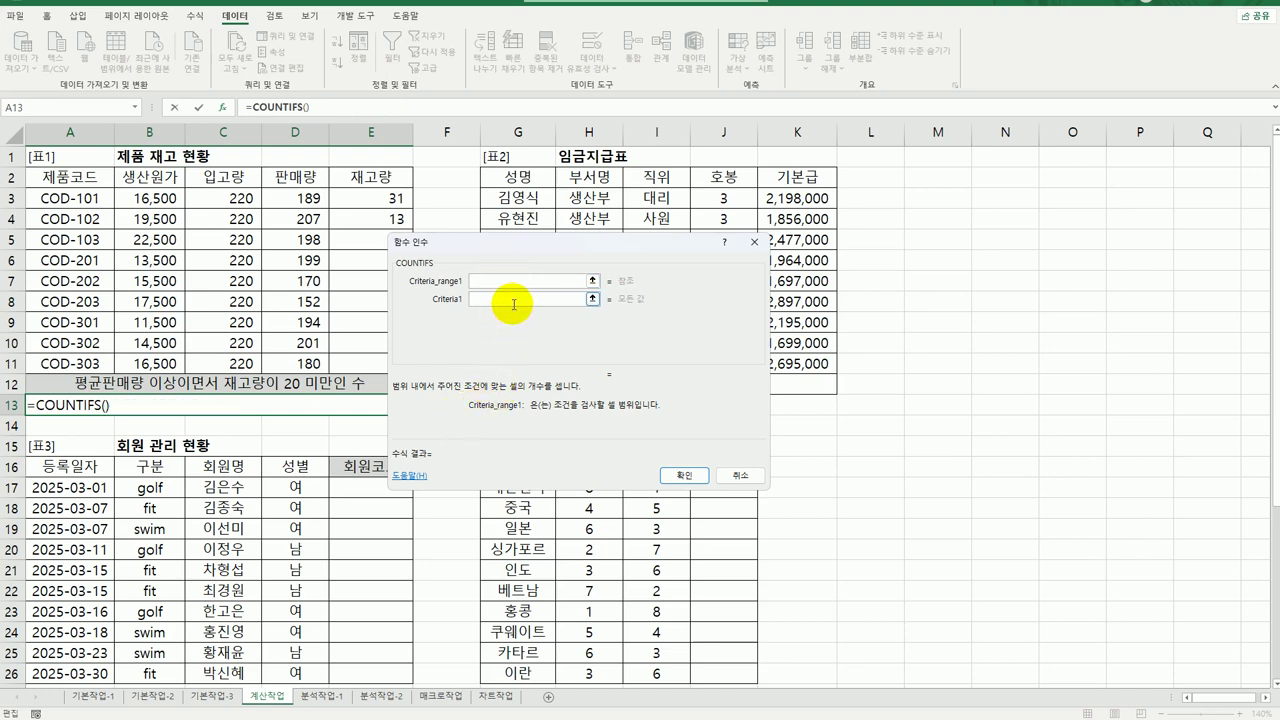
pyautogui.click(510, 298)
pyautogui.hotkey('ctrl', 'v')
pyautogui.click(505, 283)
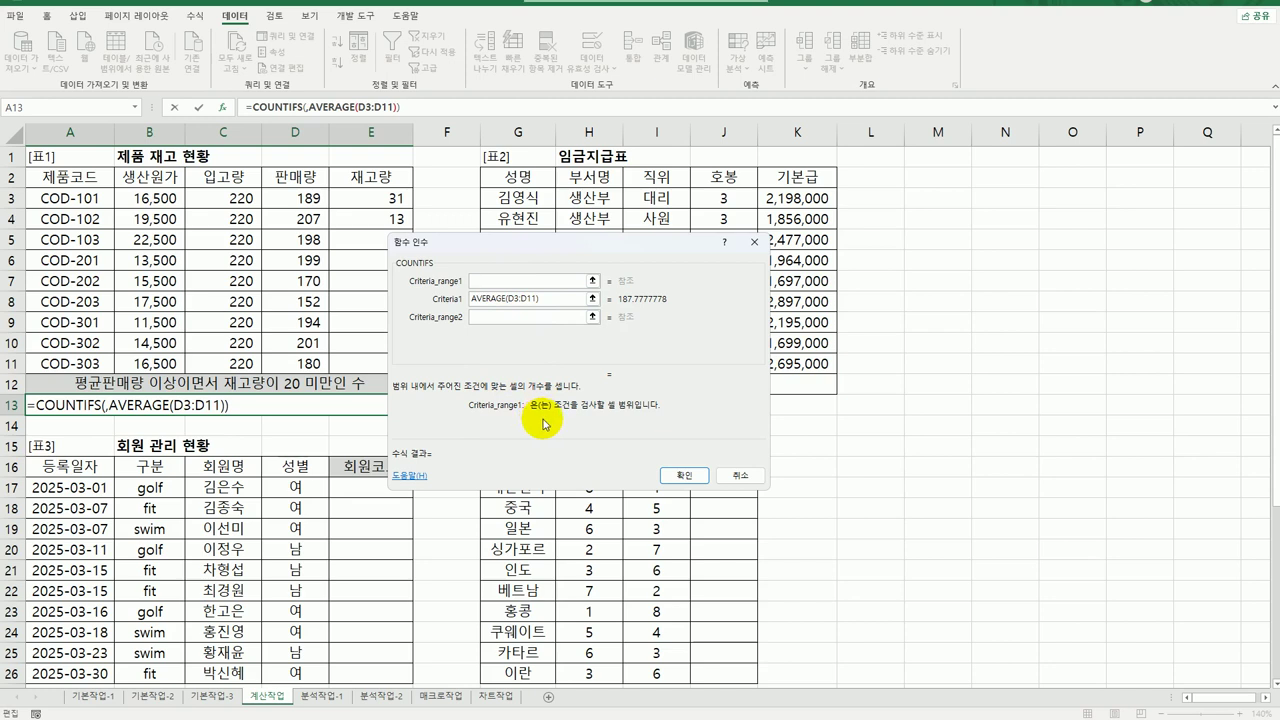
pyautogui.moveTo(295, 198); pyautogui.dragTo(303, 362)
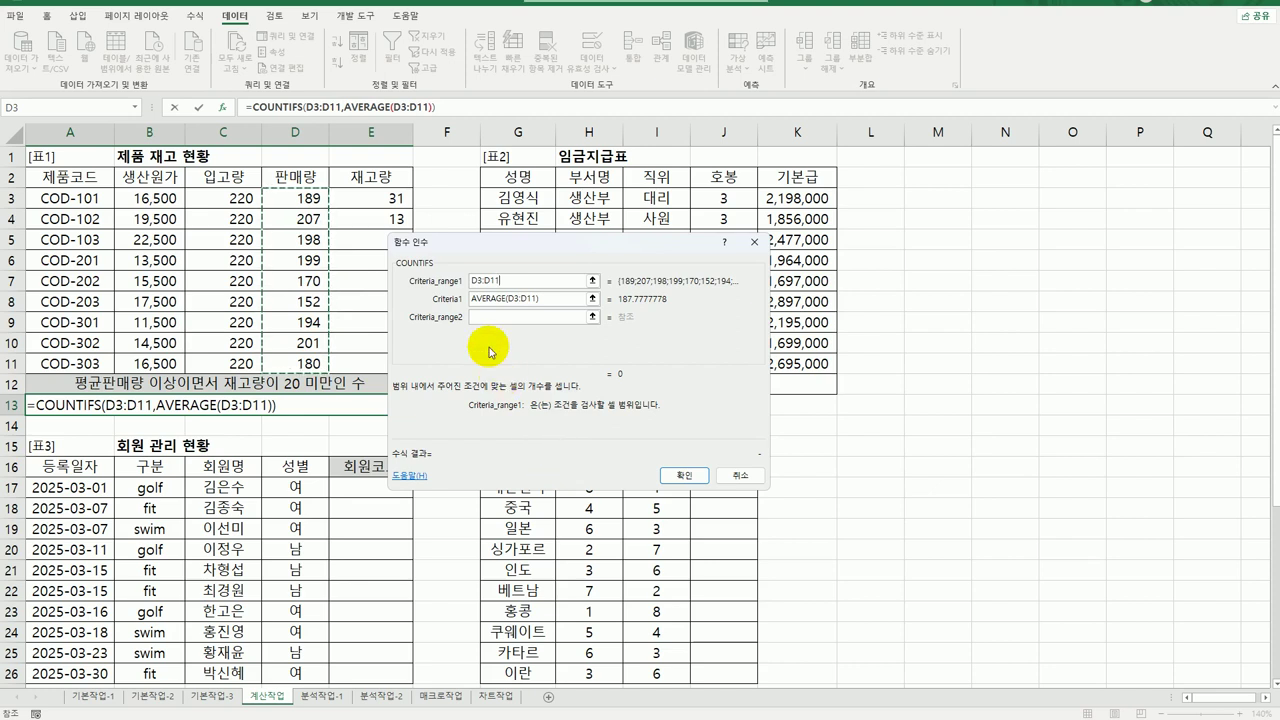
# Prefix the AVERAGE expression in Criteria1 with ">="& to match sales quantities at or above the average.
pyautogui.click(474, 299)
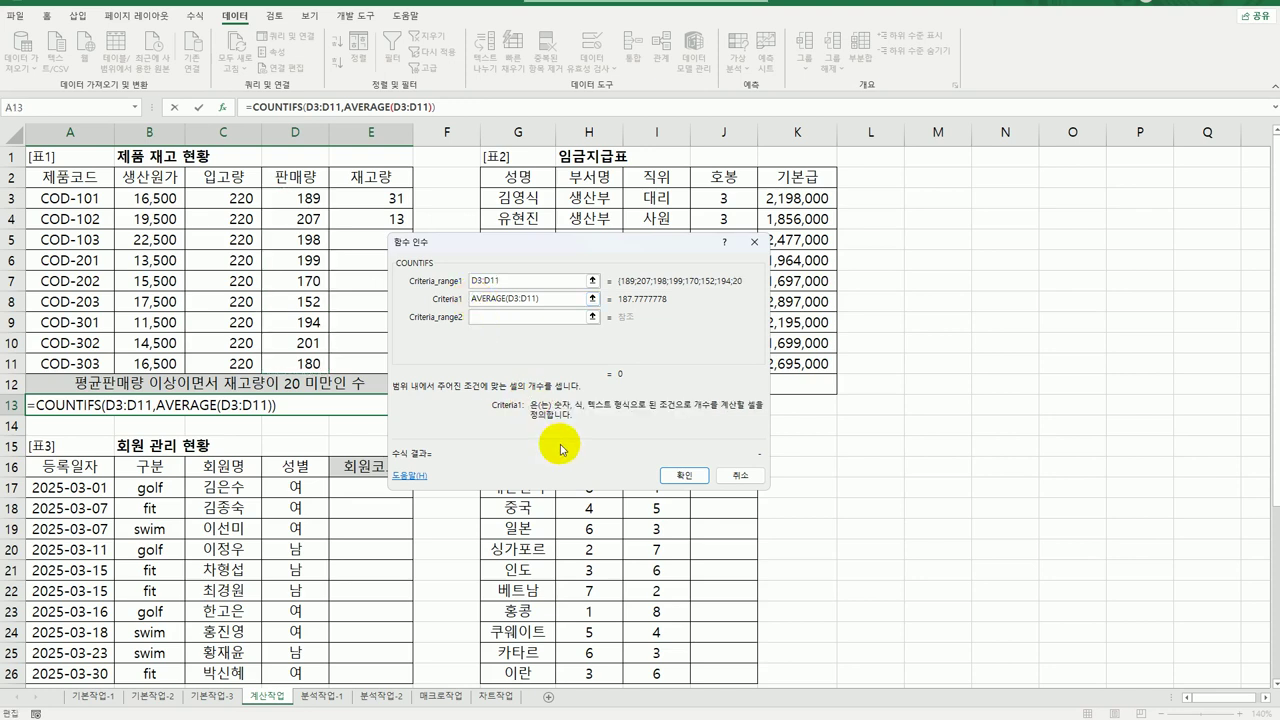
pyautogui.write('">=')
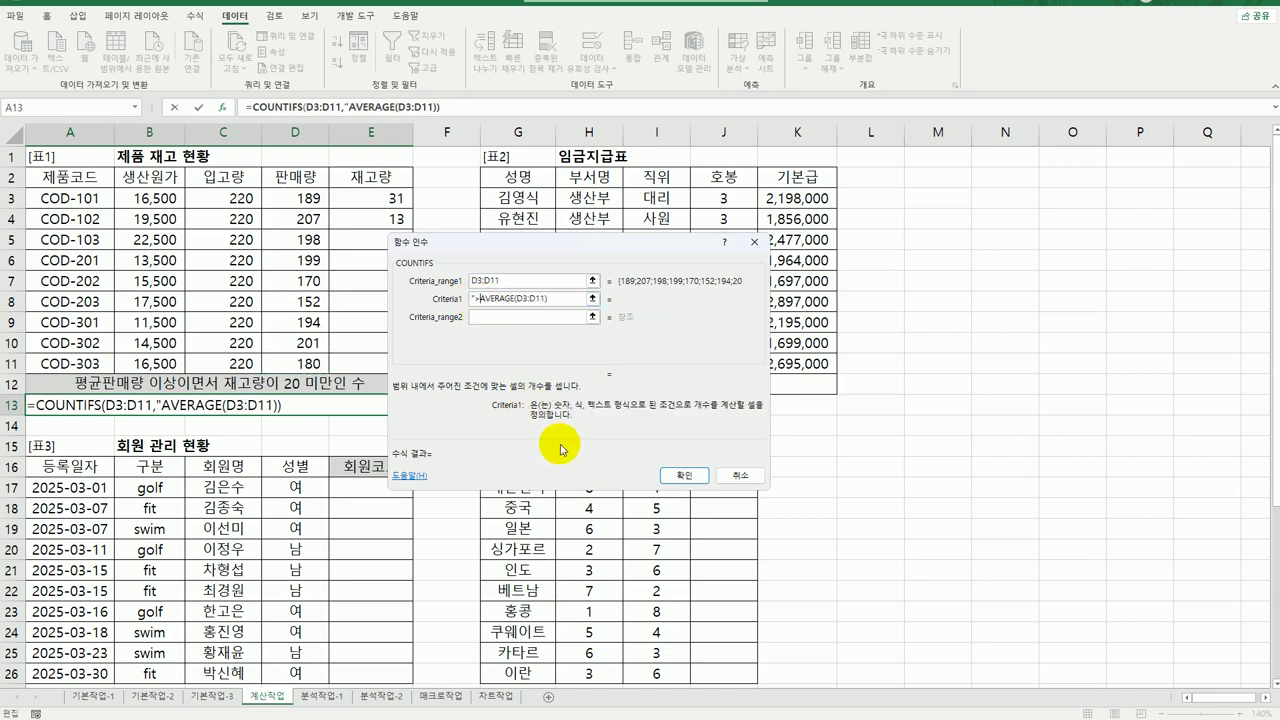
pyautogui.write('"')
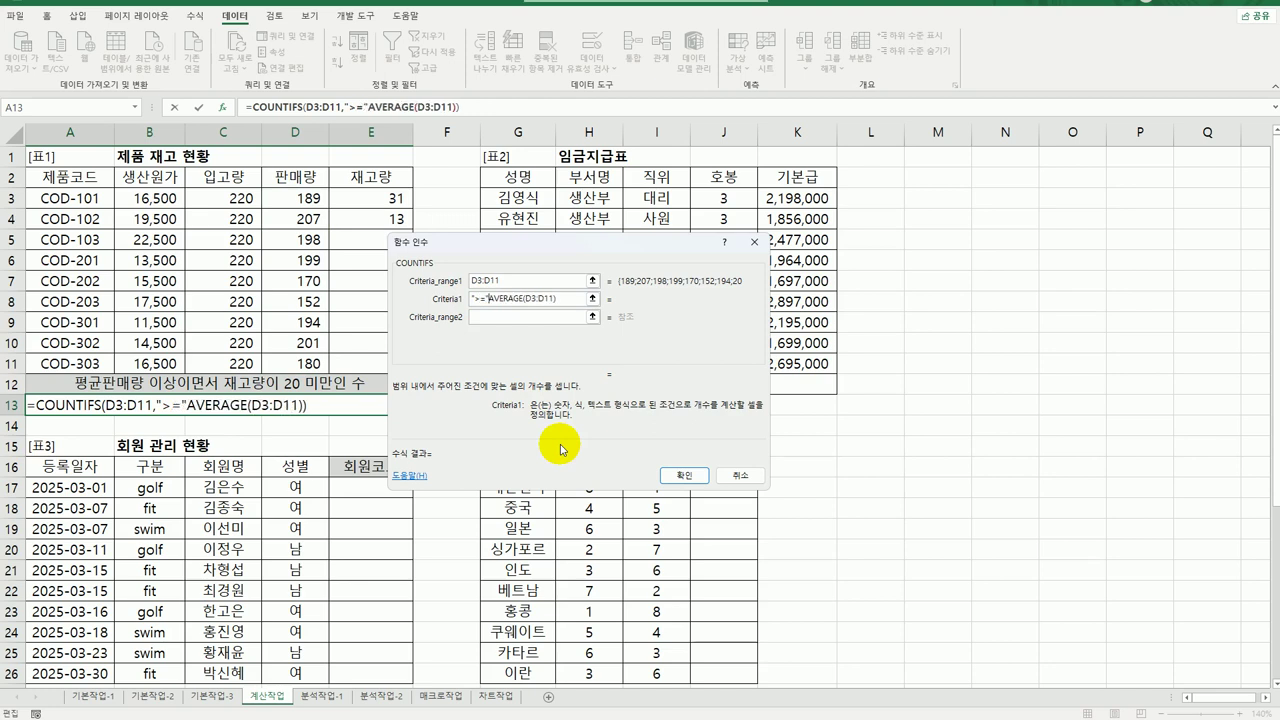
pyautogui.write('&')
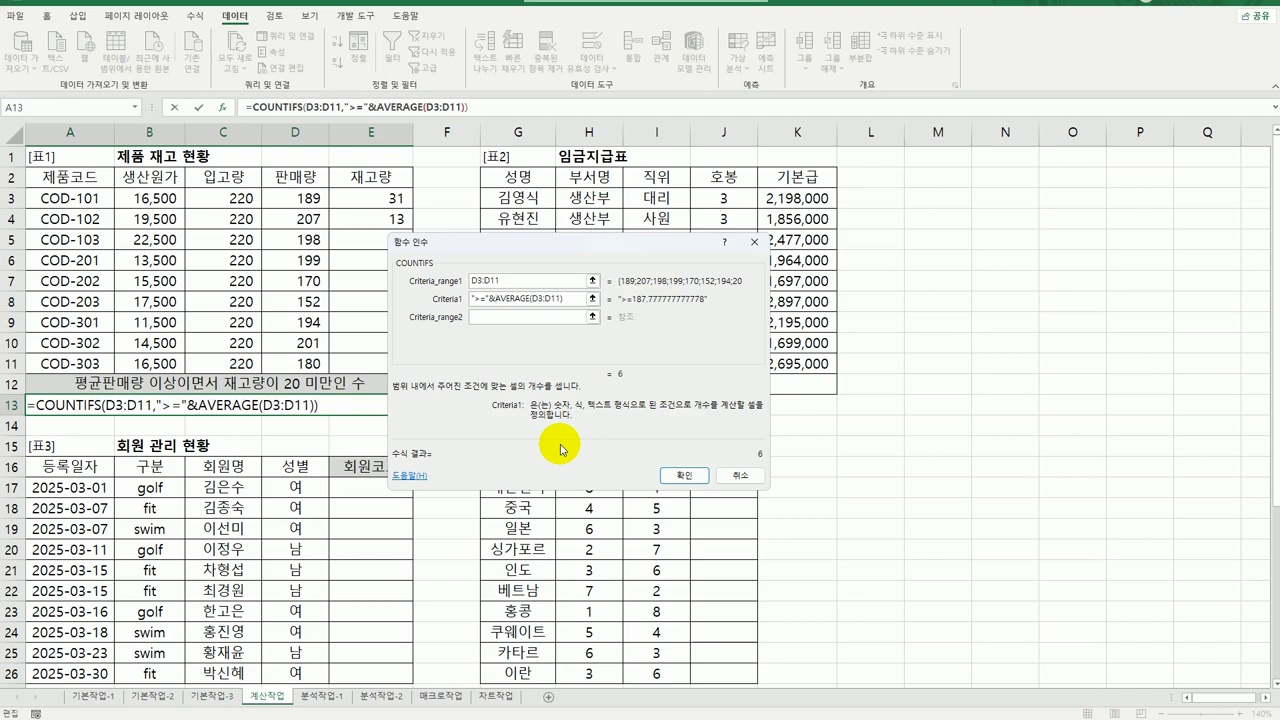
# Add a second COUNTIFS condition with range E3:E11 and criterion <20, and confirm the function.
pyautogui.click(545, 317)
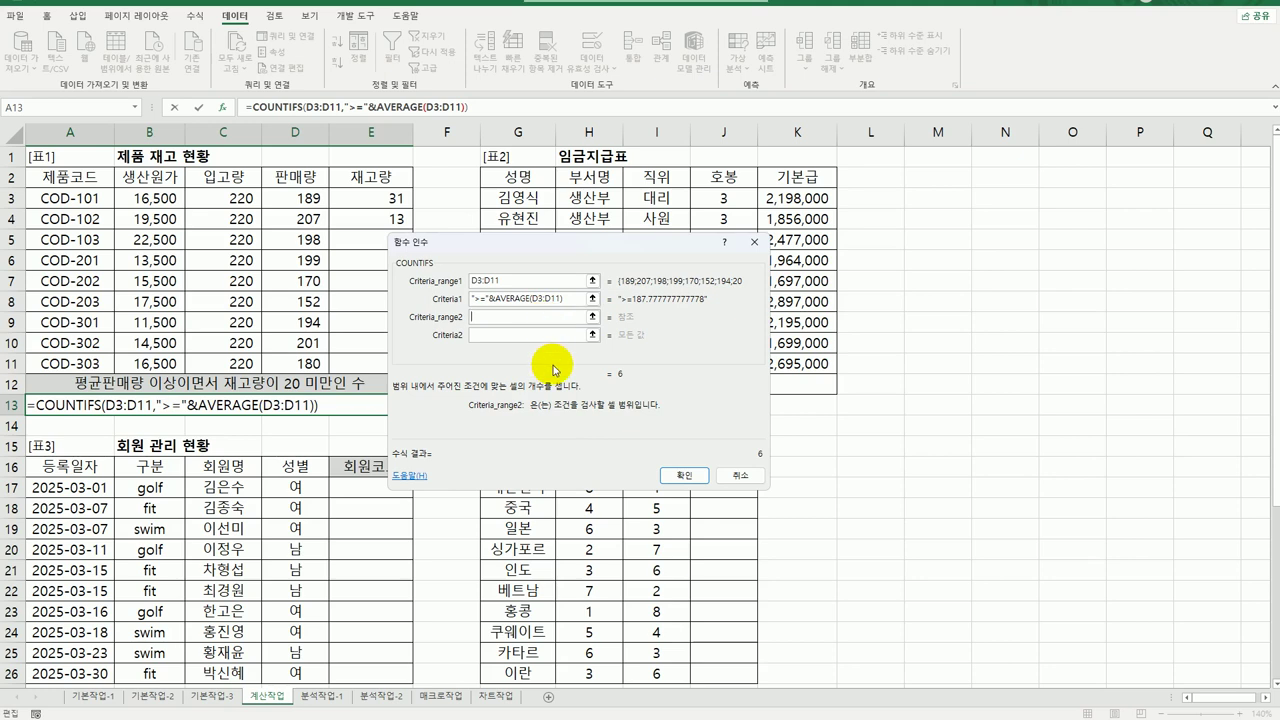
pyautogui.click(369, 196)
pyautogui.moveTo(369, 196); pyautogui.dragTo(371, 377)
pyautogui.click(516, 338)
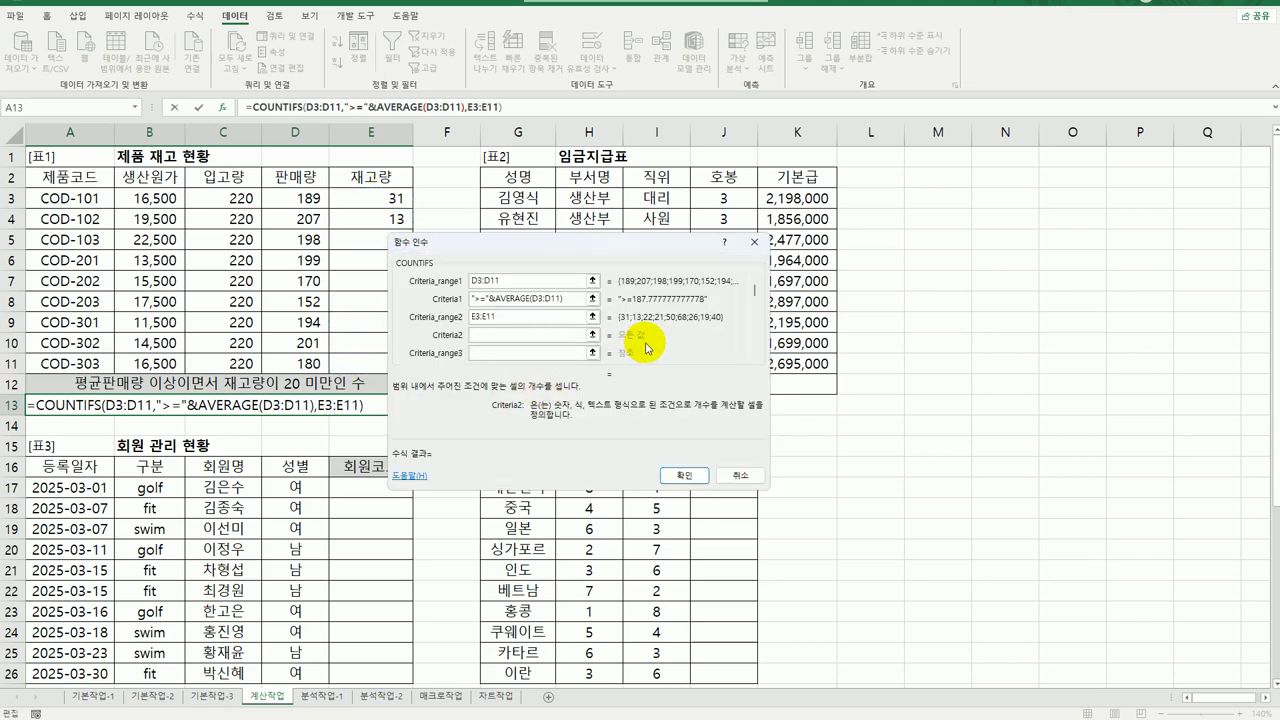
pyautogui.write('<20')
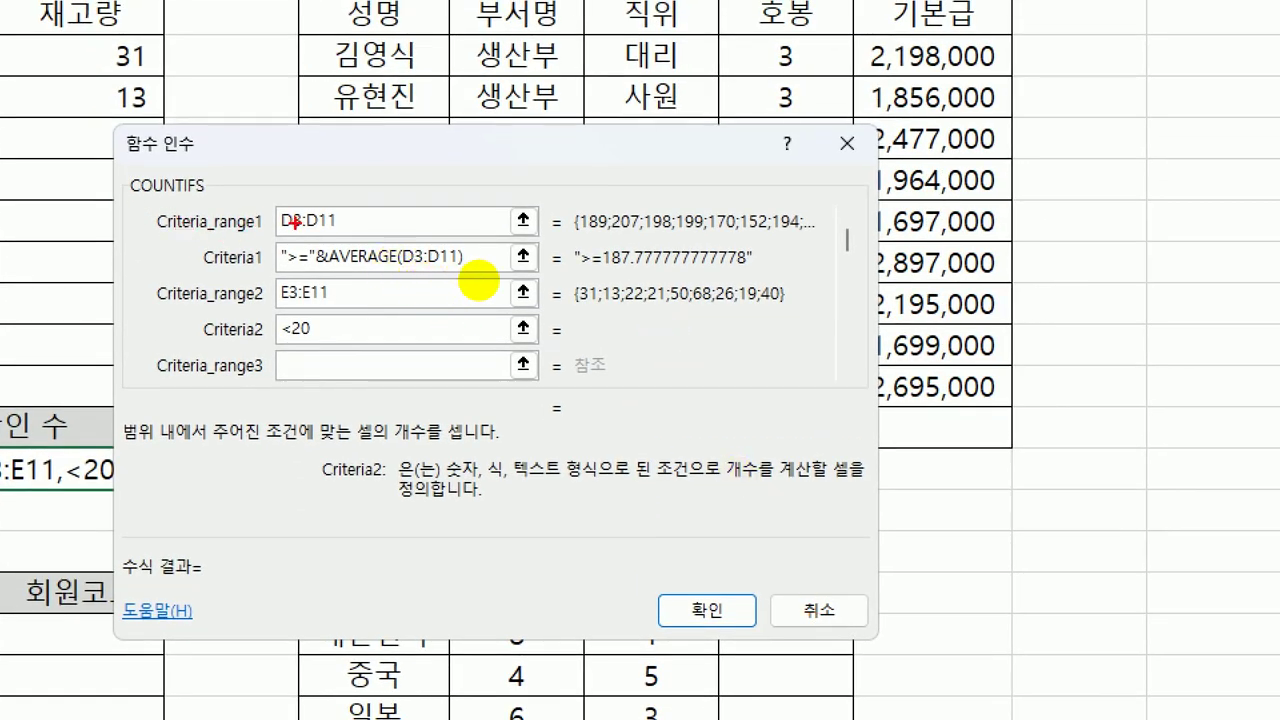
pyautogui.moveTo(283, 240)
pyautogui.mouseDown()
pyautogui.moveTo(343, 241)
pyautogui.moveTo(392, 267)
pyautogui.moveTo(472, 266)
pyautogui.mouseUp()
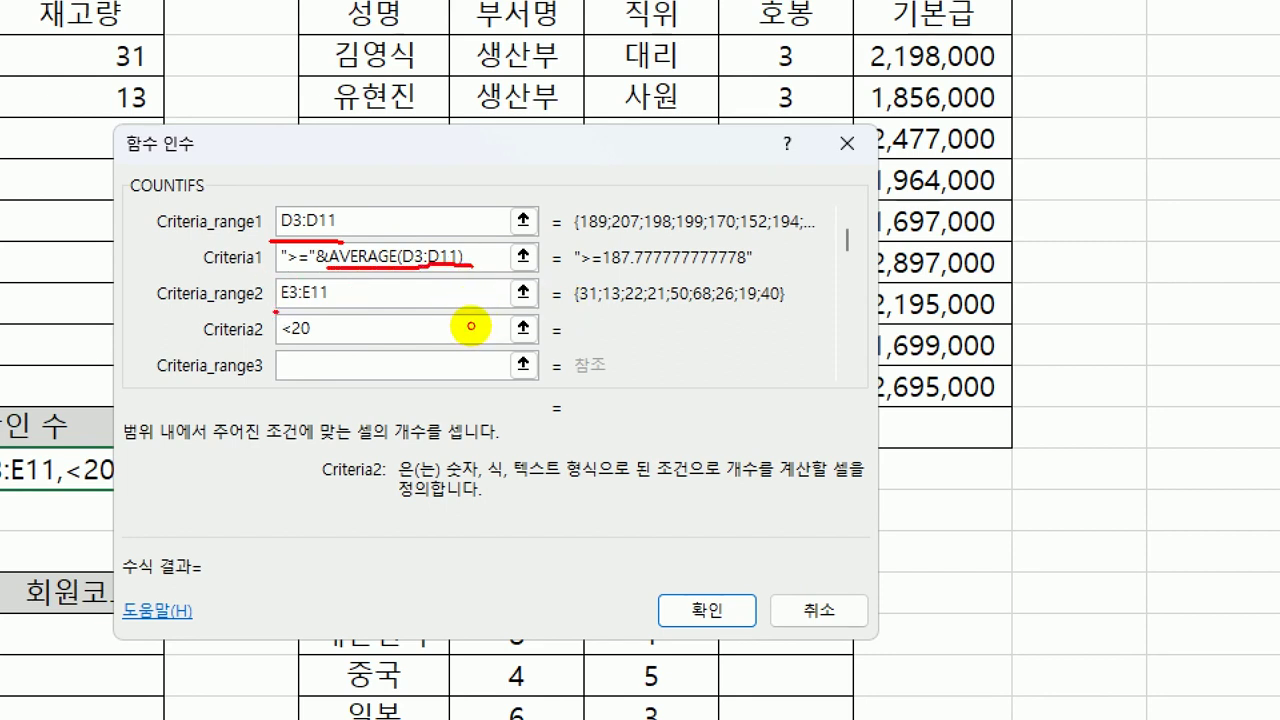
pyautogui.moveTo(284, 312); pyautogui.dragTo(360, 306)
pyautogui.moveTo(280, 342); pyautogui.dragTo(321, 341)
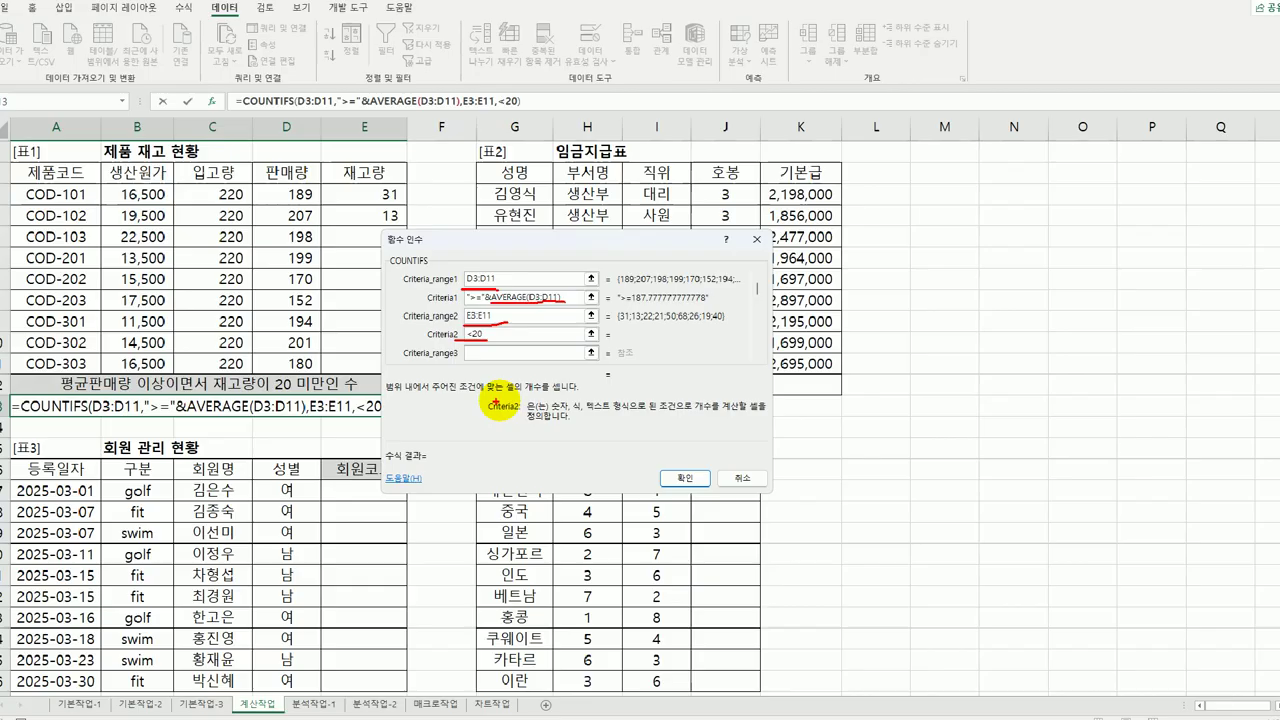
pyautogui.press('Escape')
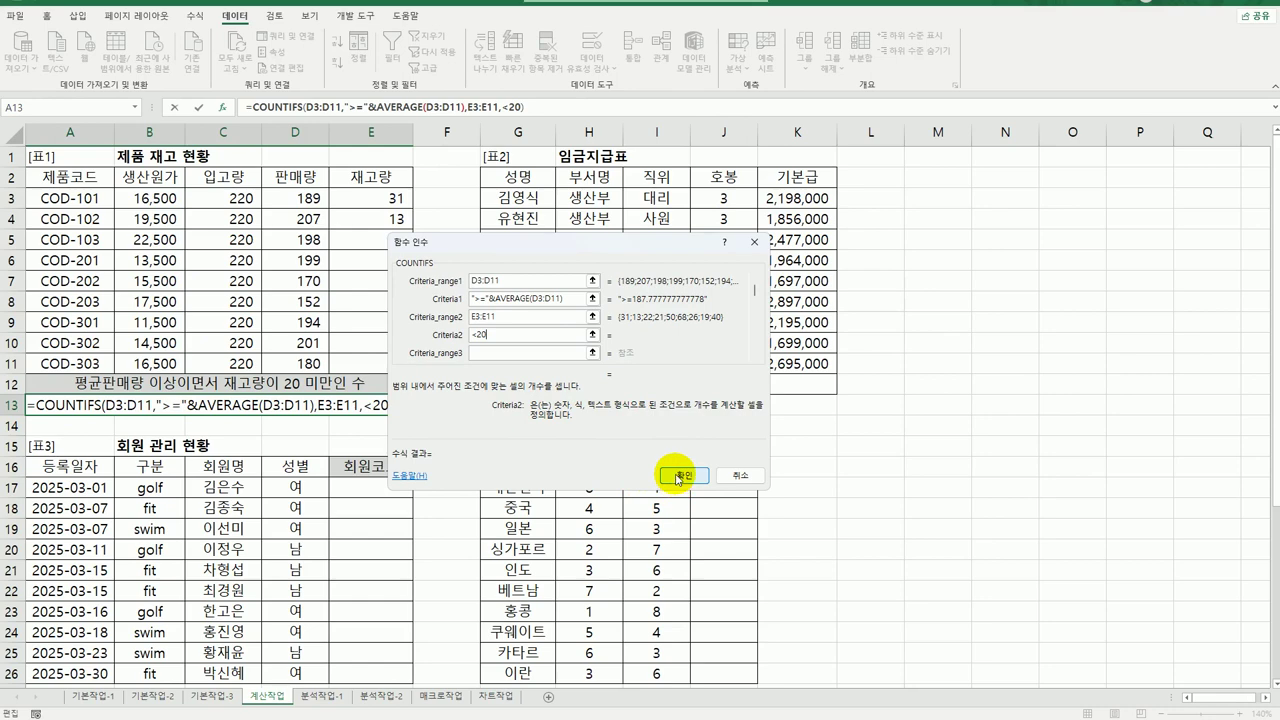
pyautogui.click(677, 478)
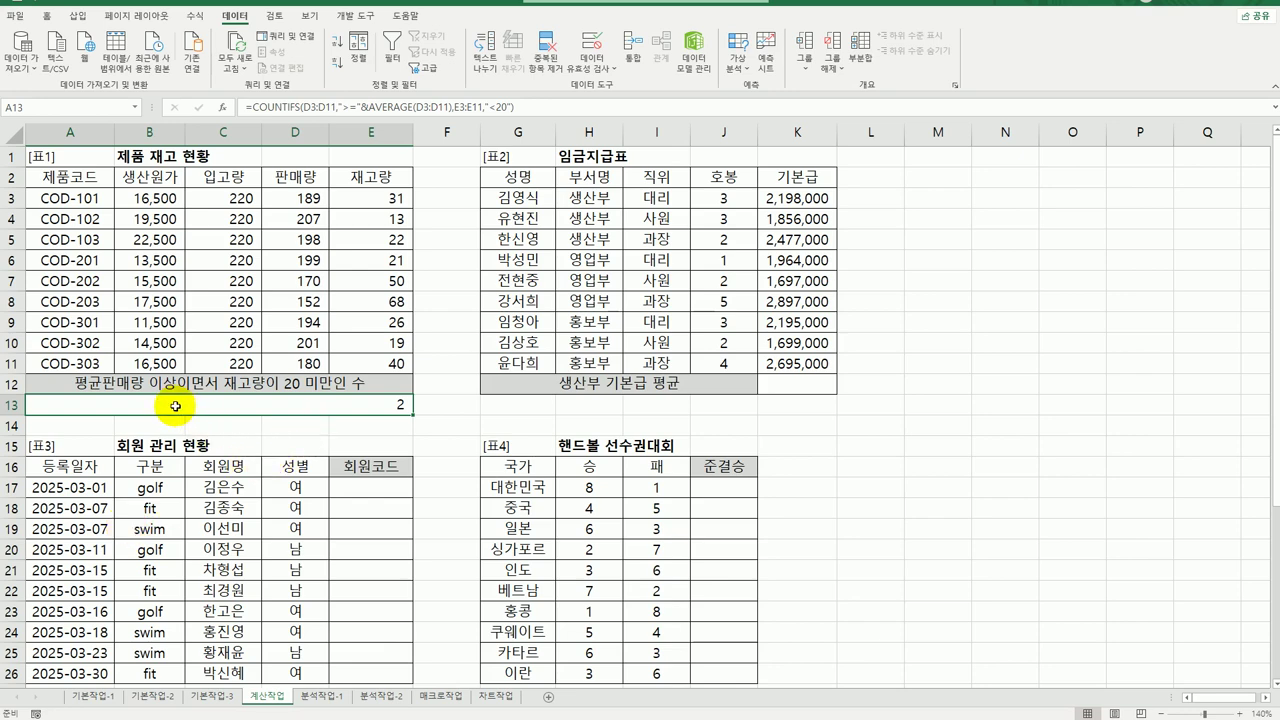
# Review the completed COUNTIFS formula in merged cell A13 and the ranges it references.
pyautogui.click(46, 16)
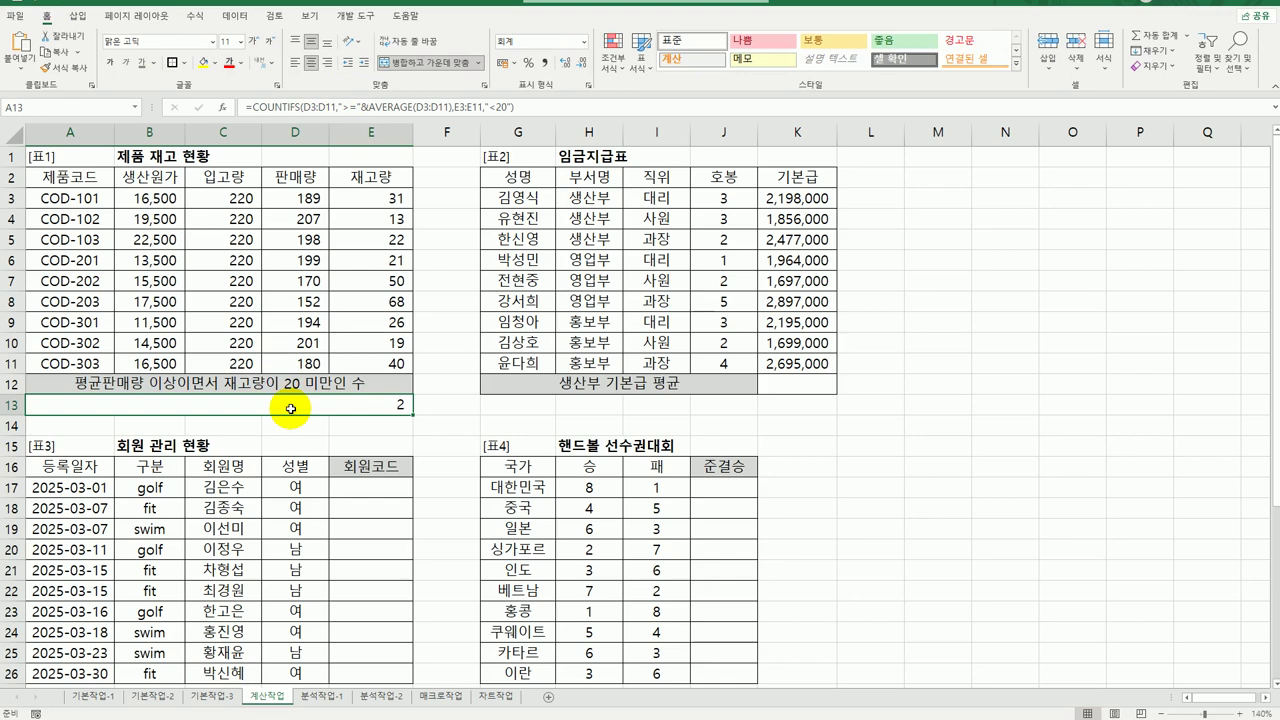
pyautogui.doubleClick(290, 408)
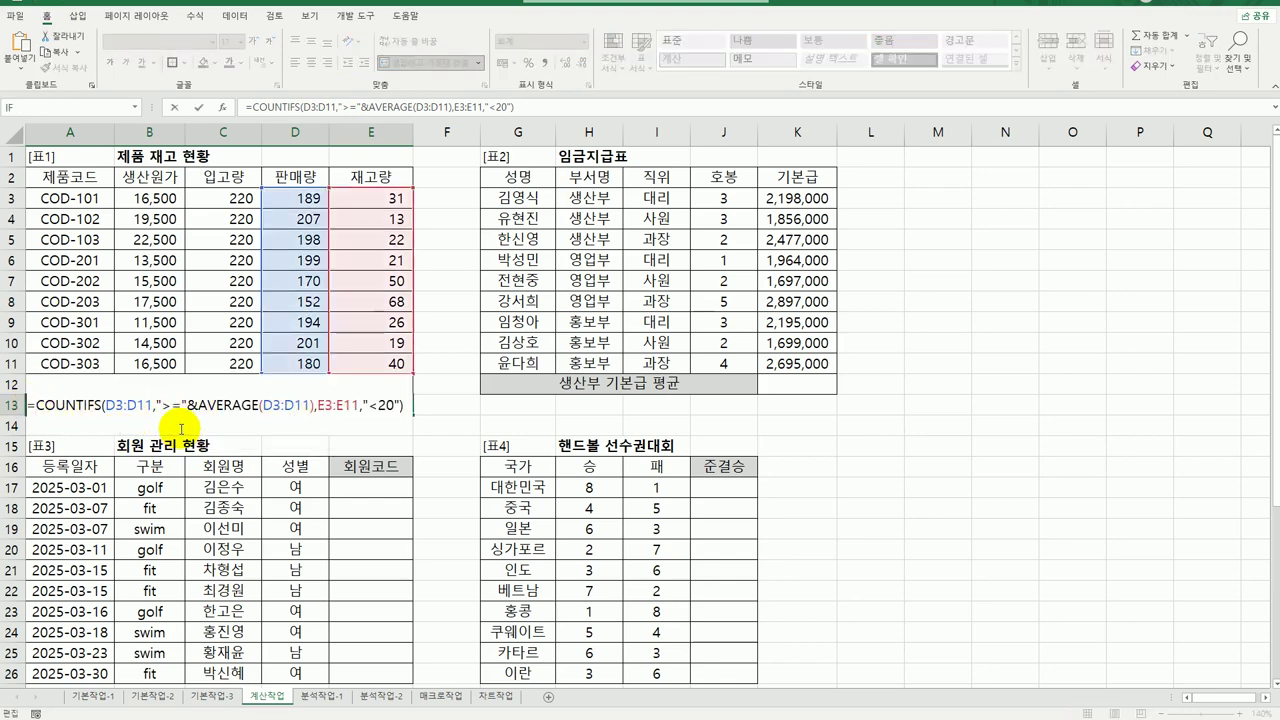
pyautogui.press('Return')
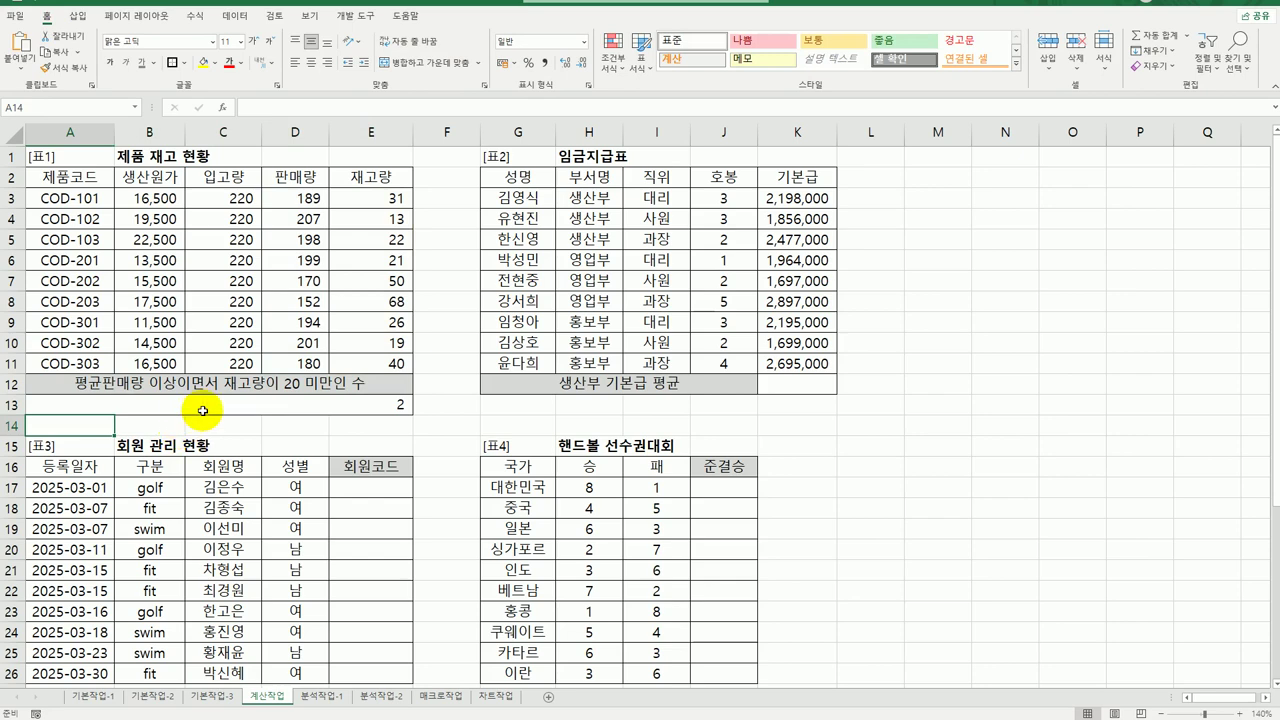
pyautogui.click(186, 405)
pyautogui.click(786, 394)
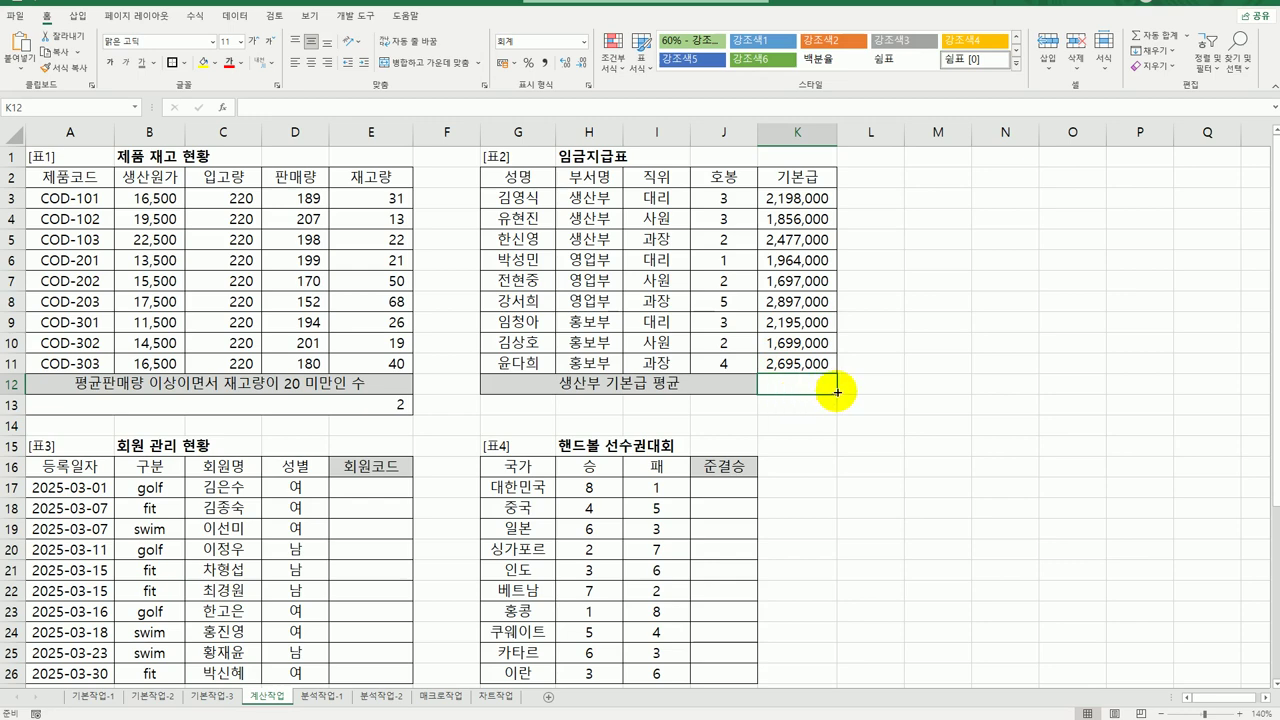
pyautogui.moveTo(587, 168); pyautogui.dragTo(585, 192)
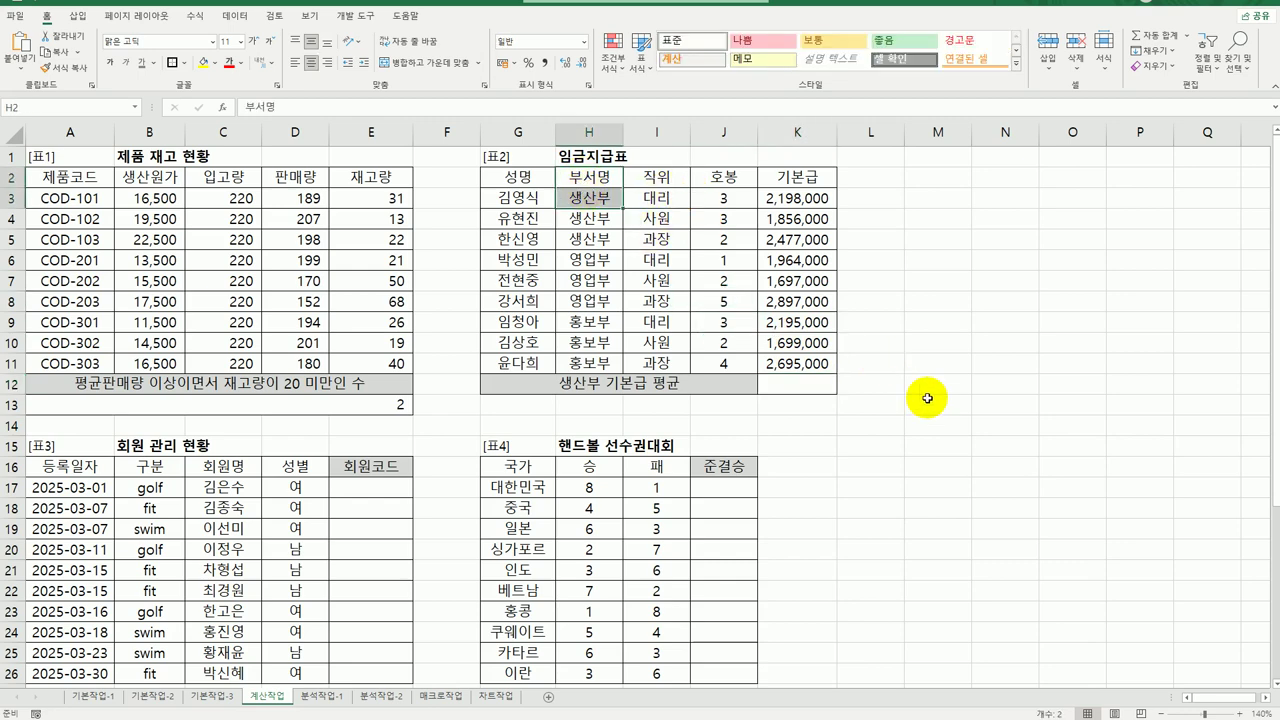
pyautogui.moveTo(932, 364); pyautogui.dragTo(909, 386)
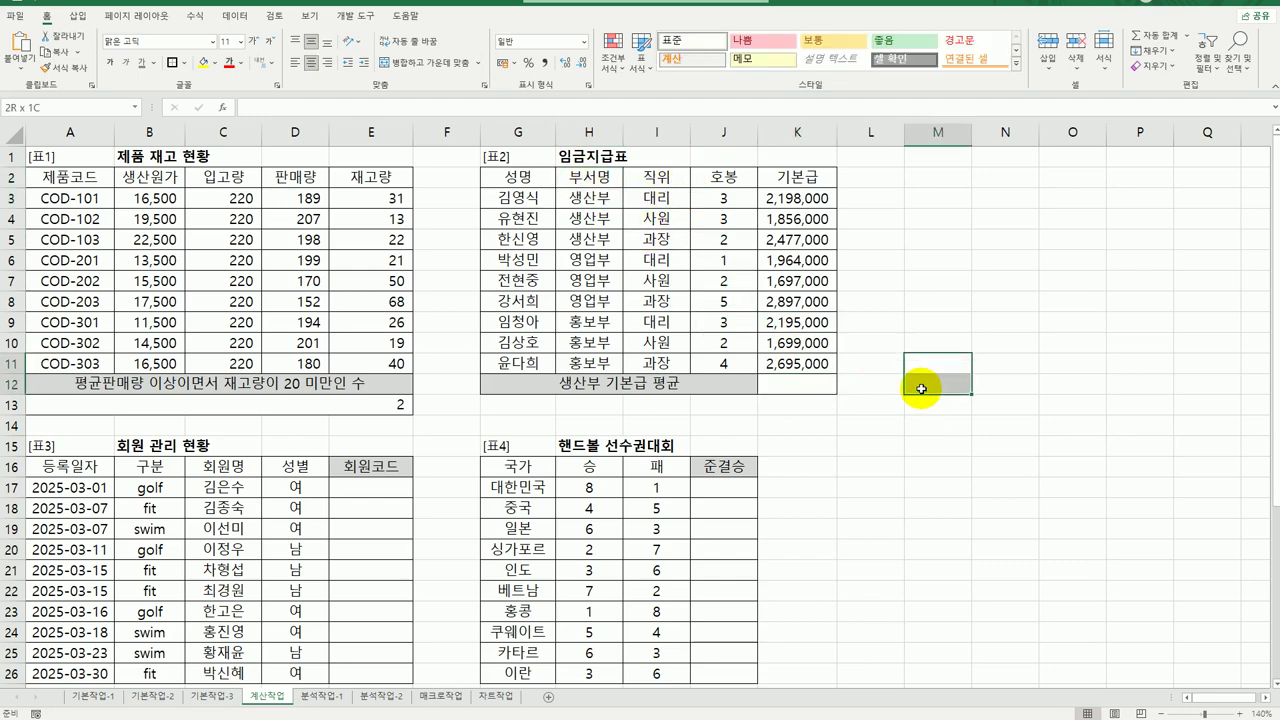
pyautogui.click(775, 396)
pyautogui.moveTo(586, 168); pyautogui.dragTo(587, 199)
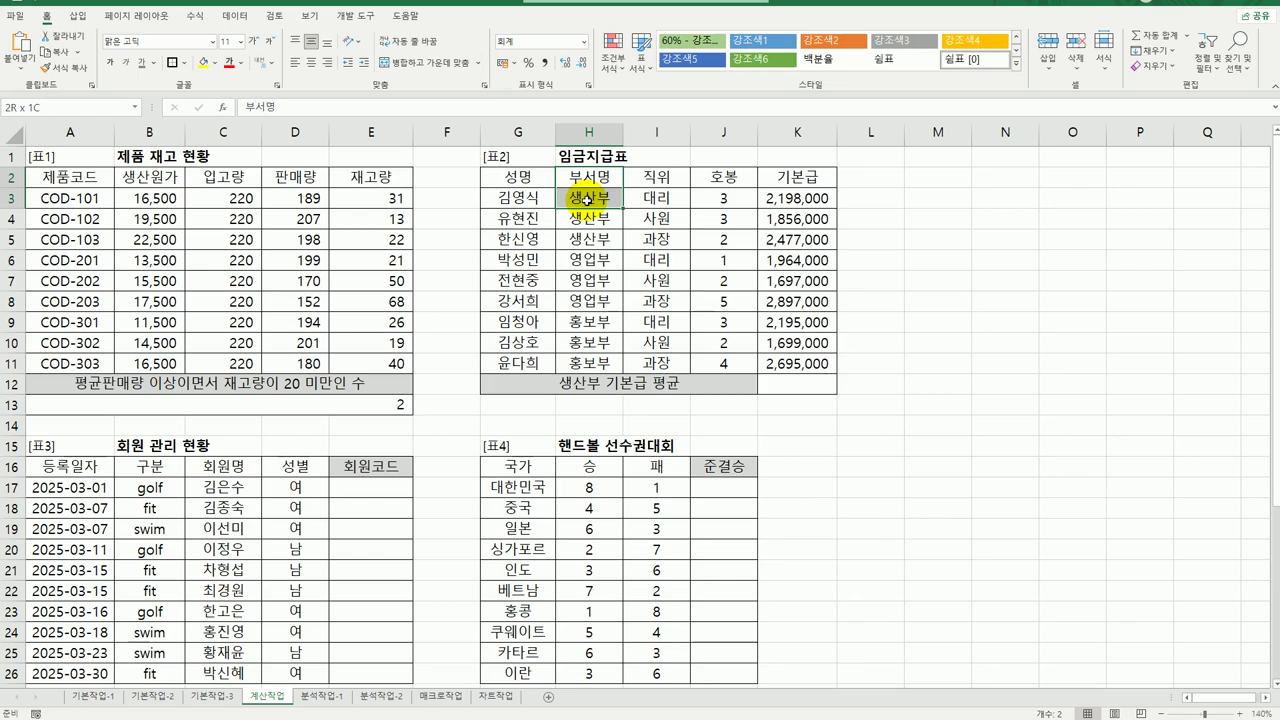
# Start a DAVERAGE function in K12 for the 생산부 기본급 평균 and set its Database to G2:K11.
pyautogui.click(805, 384)
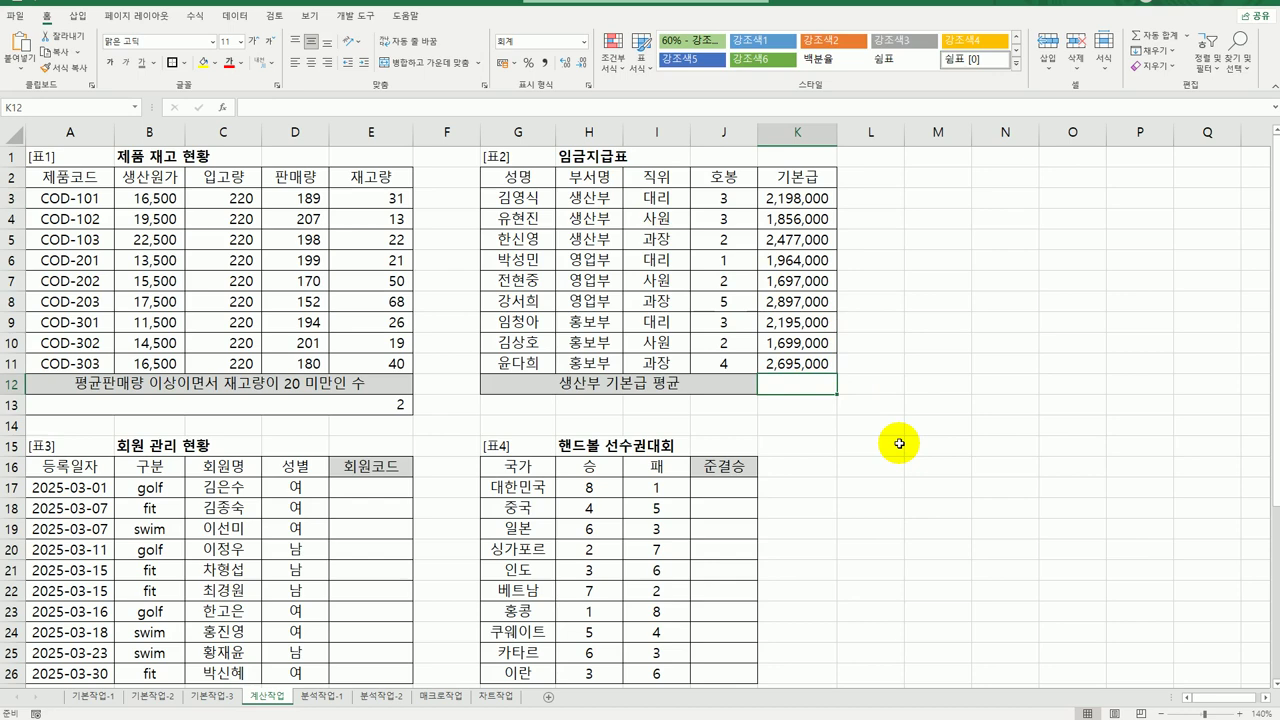
pyautogui.write('=')
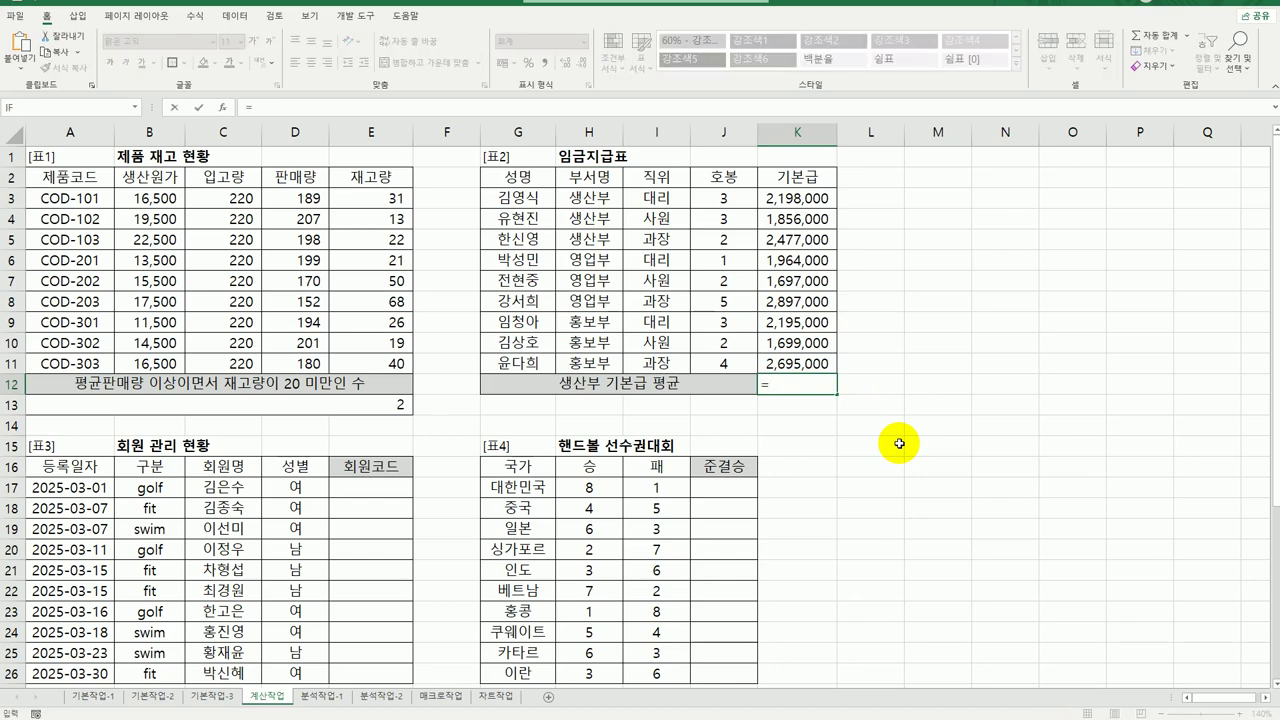
pyautogui.write('dav')
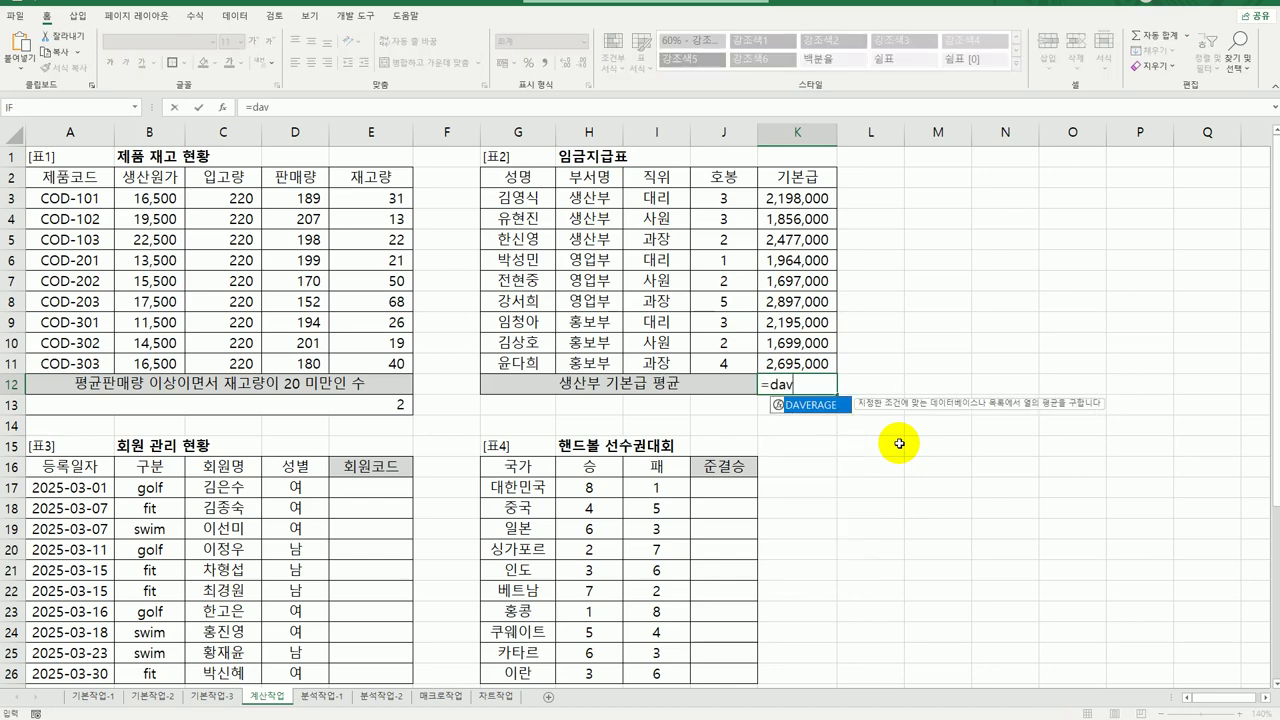
pyautogui.doubleClick(812, 405)
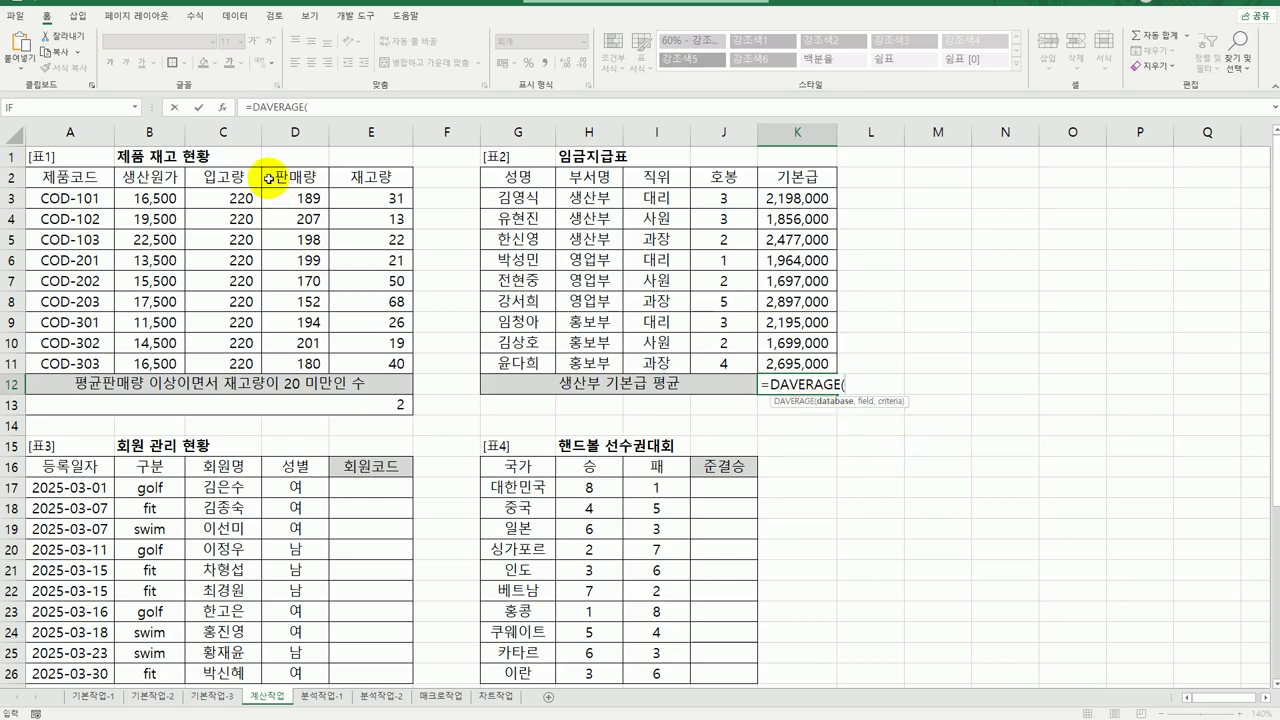
pyautogui.click(224, 108)
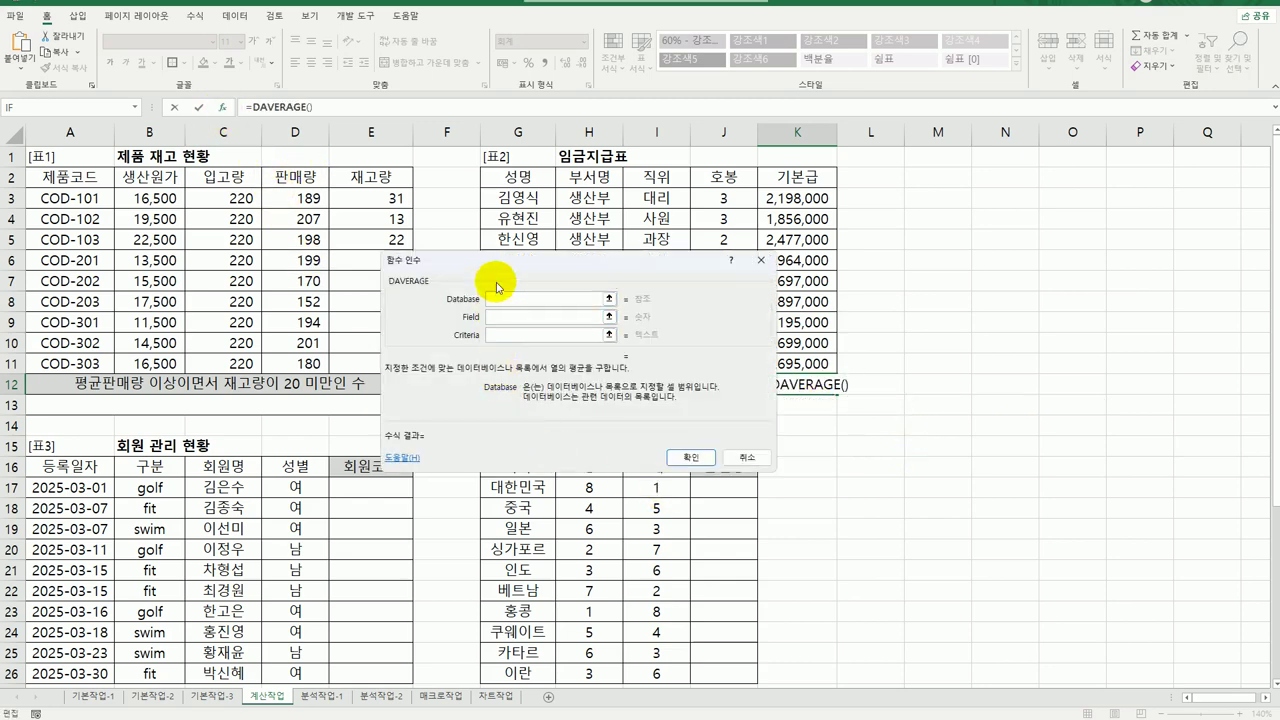
pyautogui.moveTo(497, 262); pyautogui.dragTo(296, 433)
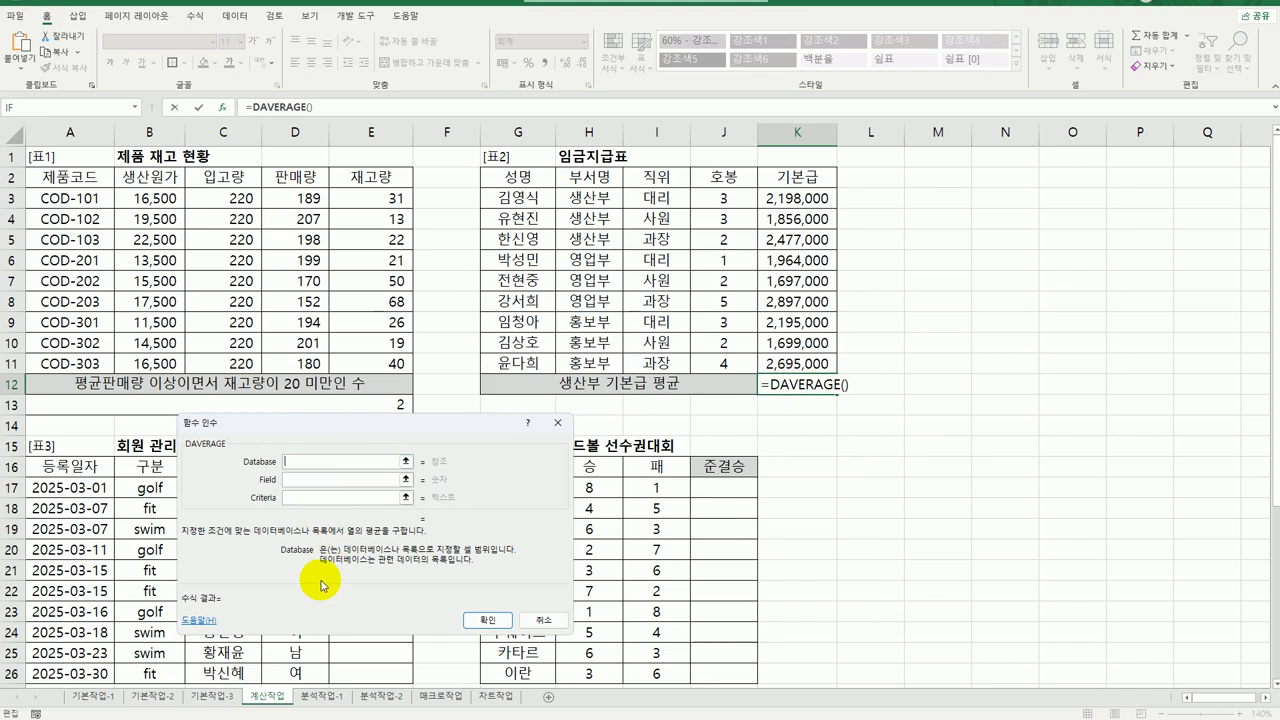
pyautogui.moveTo(517, 186); pyautogui.dragTo(790, 364)
# Set the DAVERAGE Field to K2 and the Criteria to H2:H3, and confirm the function.
pyautogui.click(345, 479)
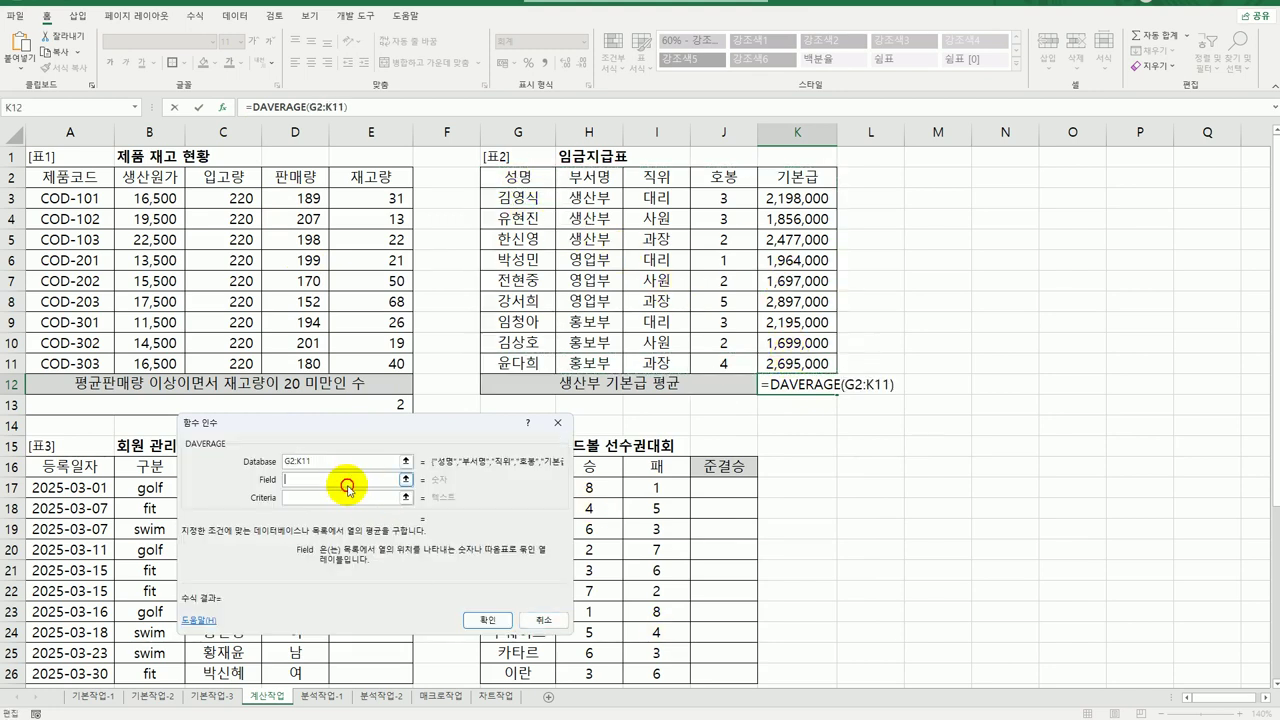
pyautogui.click(810, 176)
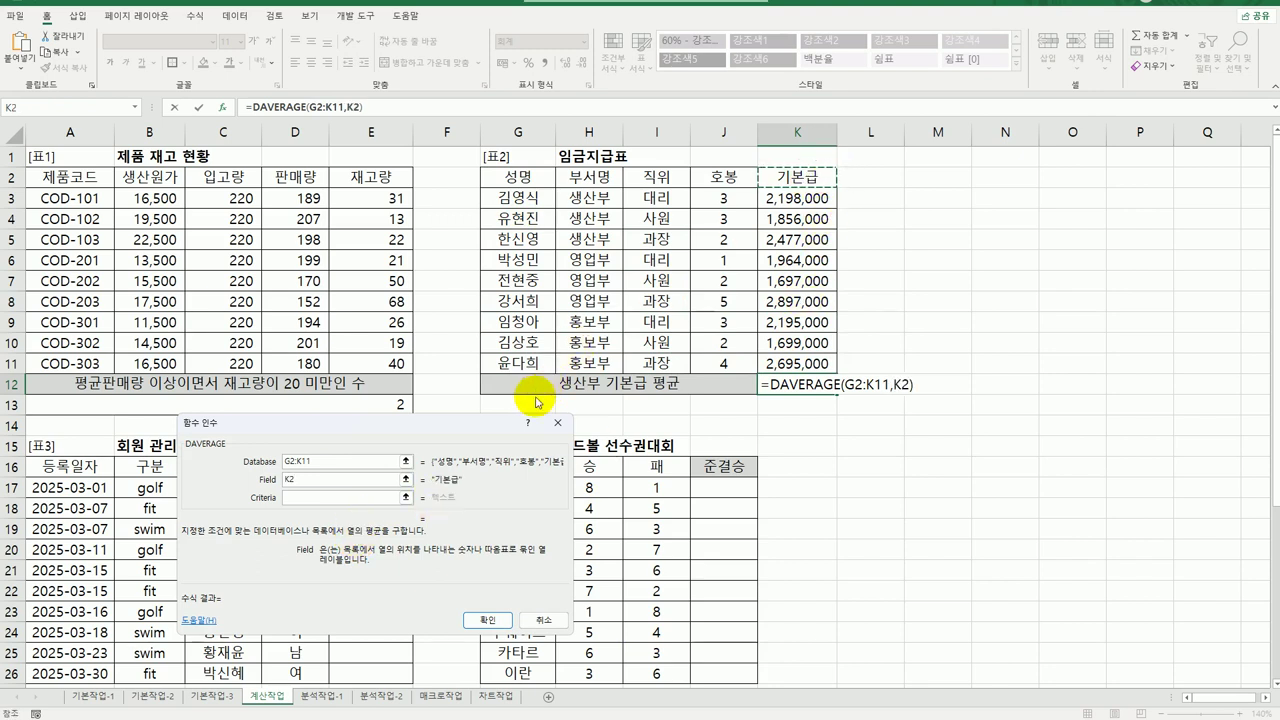
pyautogui.click(369, 496)
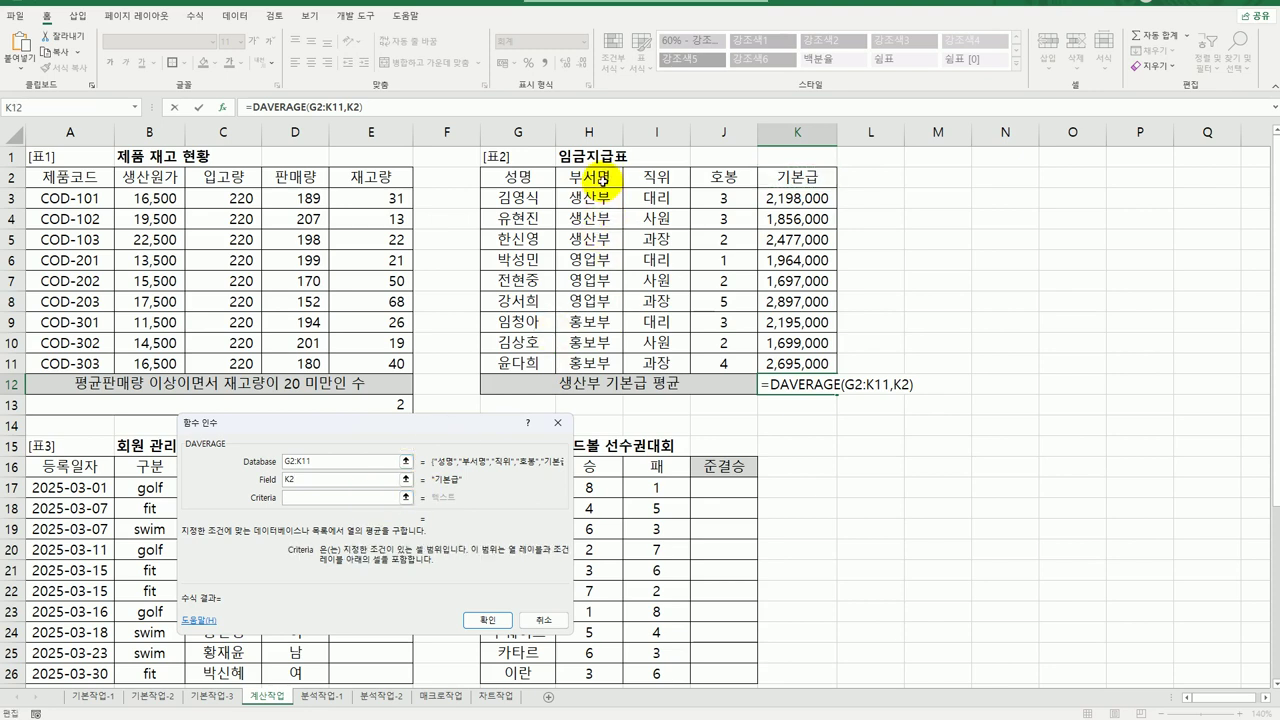
pyautogui.moveTo(598, 184); pyautogui.dragTo(598, 203)
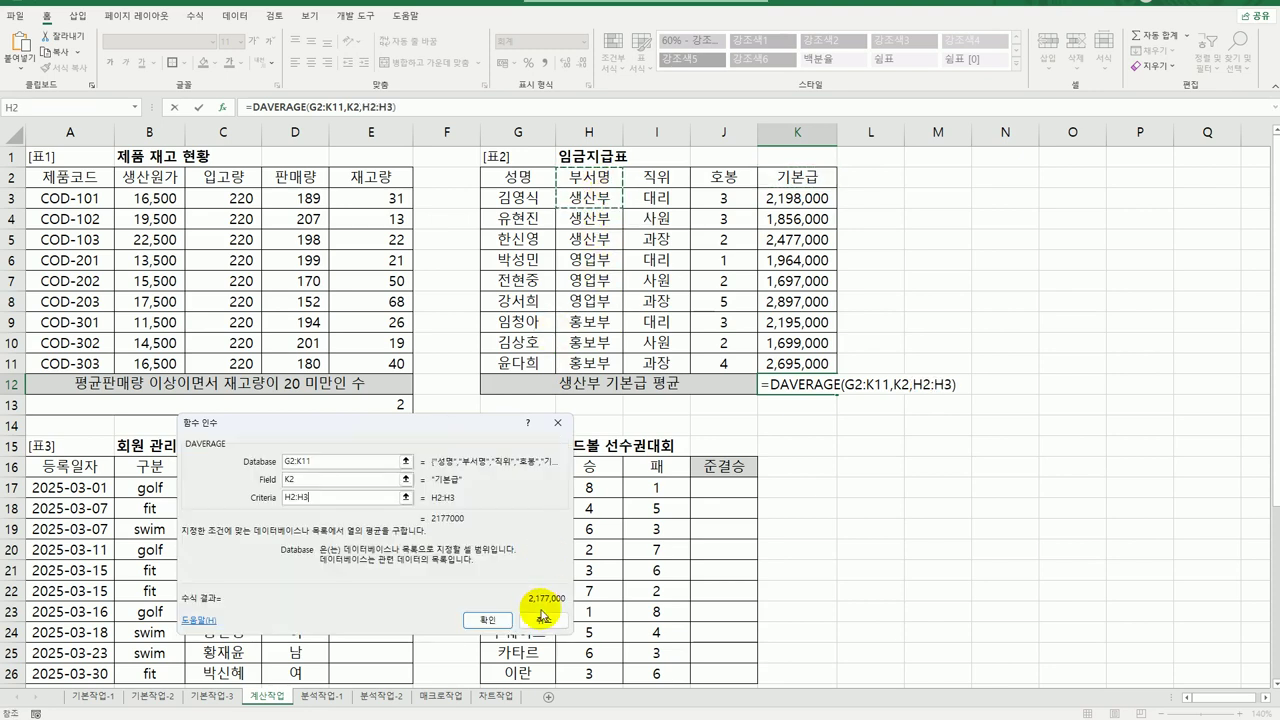
pyautogui.click(487, 621)
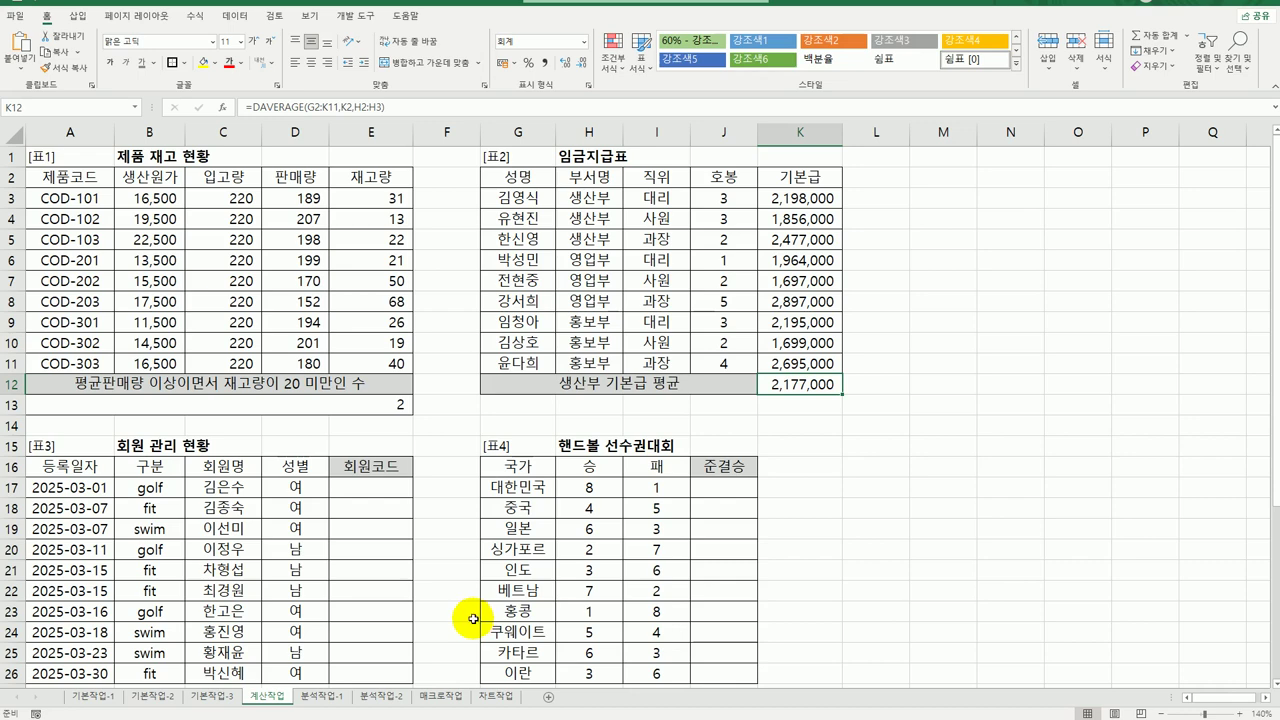
# Wrap the DAVERAGE formula in K12 in ROUND with Num_digits set to -3.
pyautogui.doubleClick(799, 386)
pyautogui.click(770, 385)
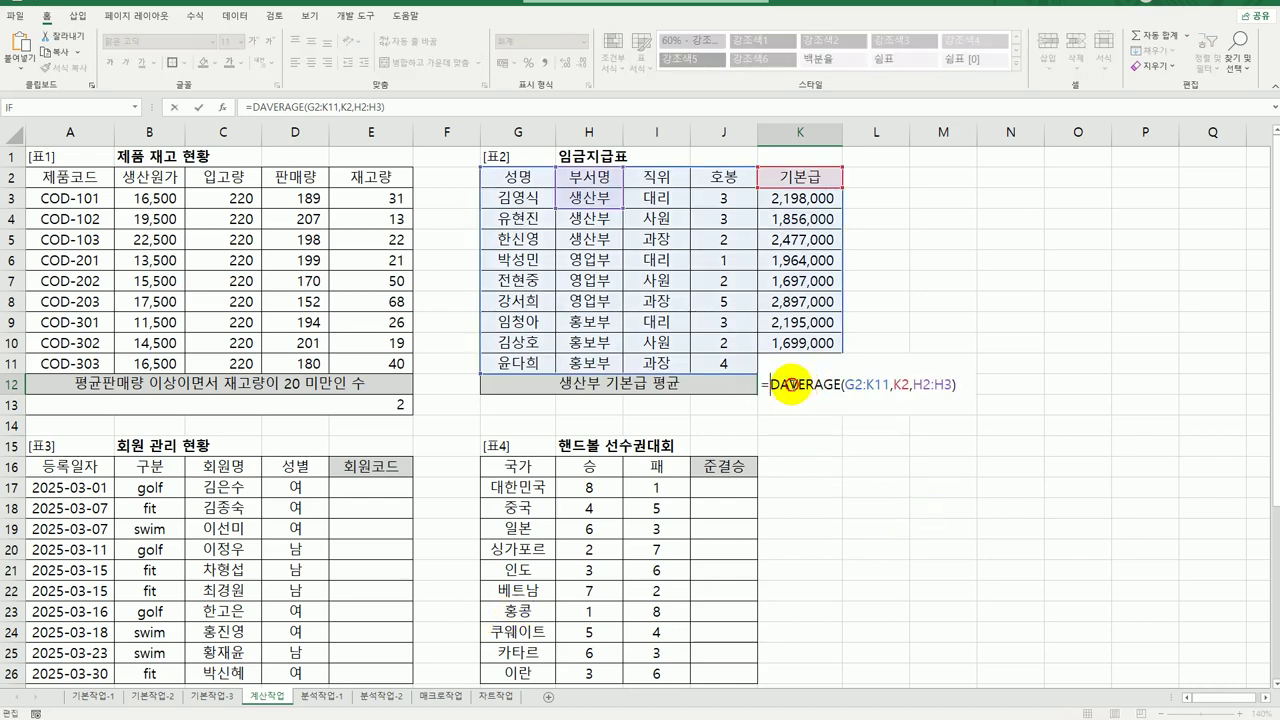
pyautogui.write('roun')
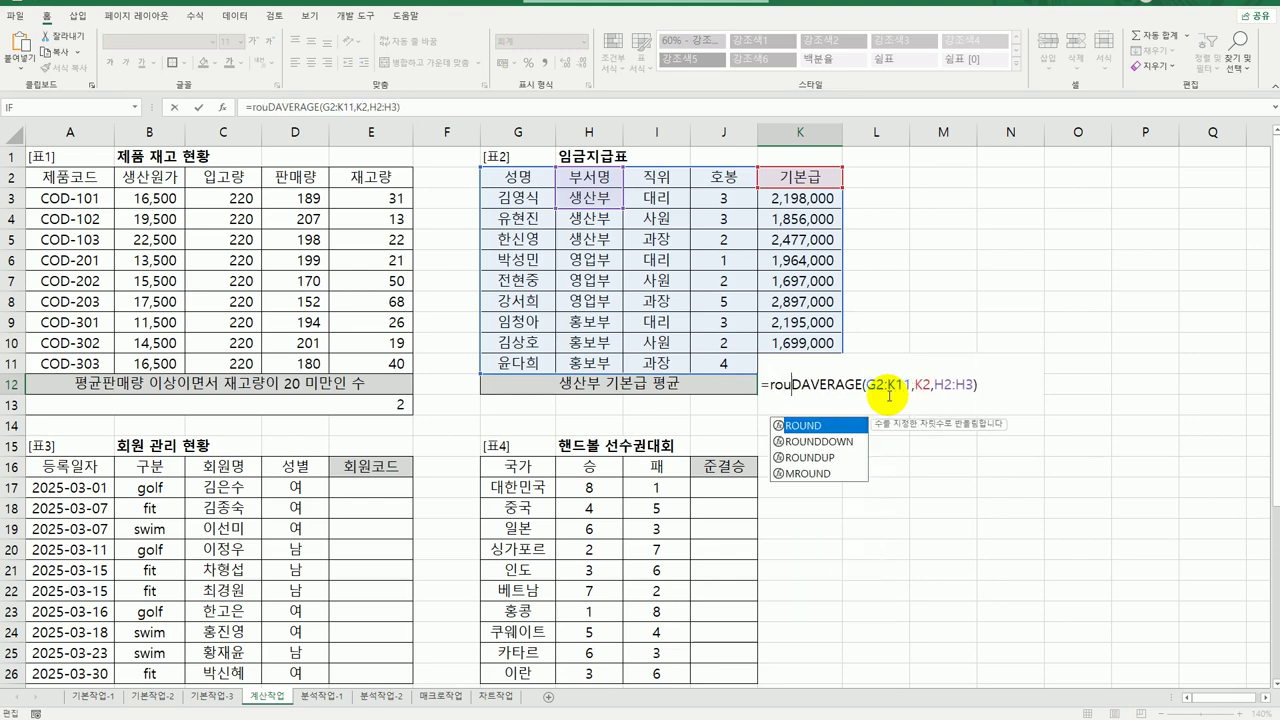
pyautogui.doubleClick(828, 427)
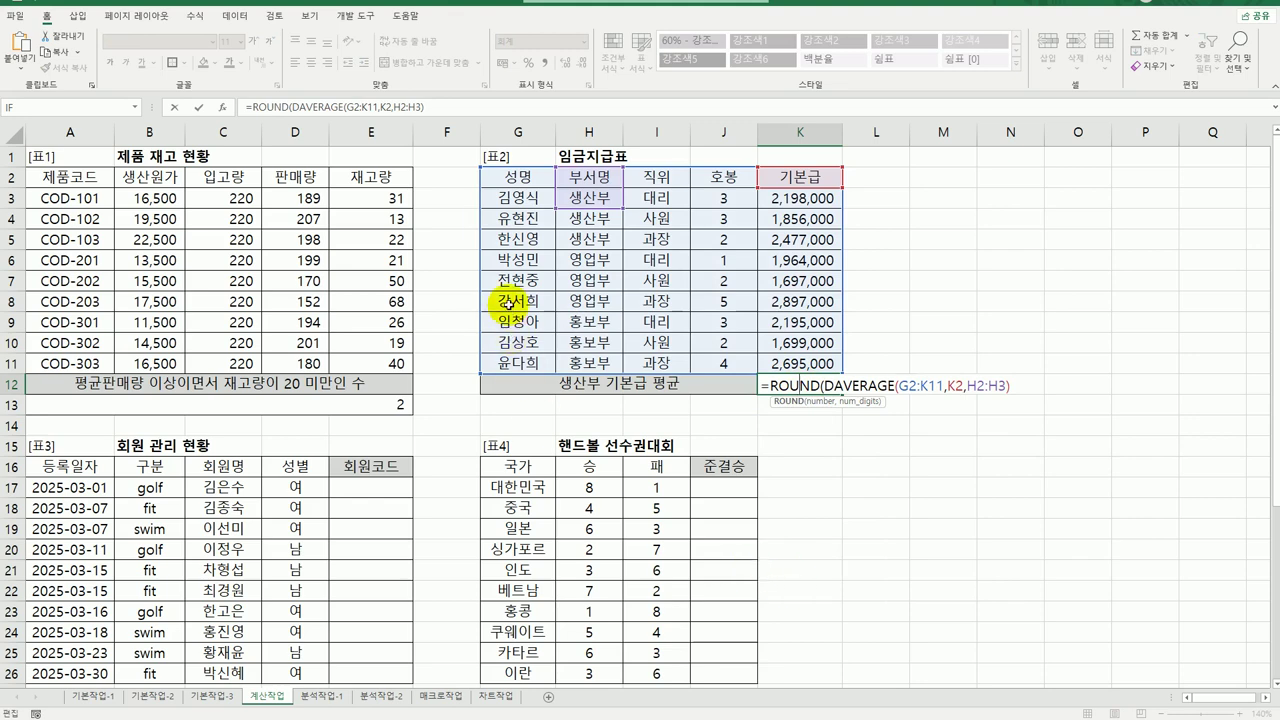
pyautogui.click(222, 107)
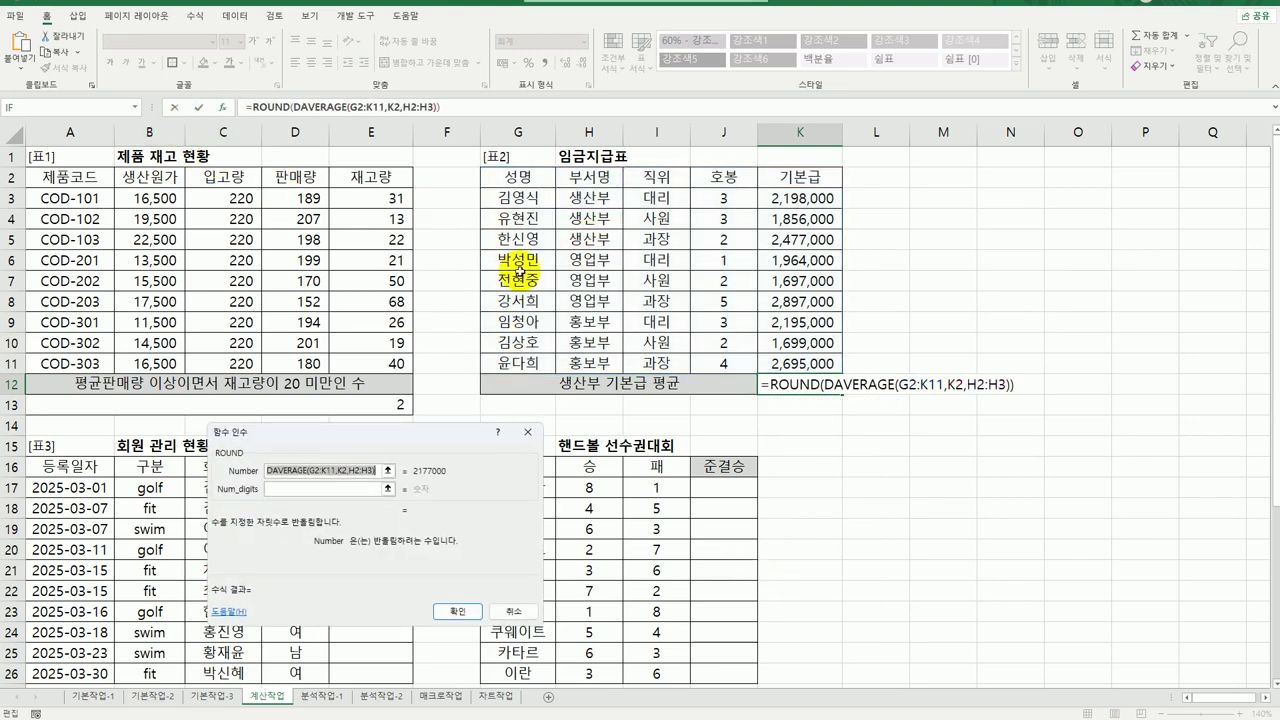
pyautogui.click(296, 489)
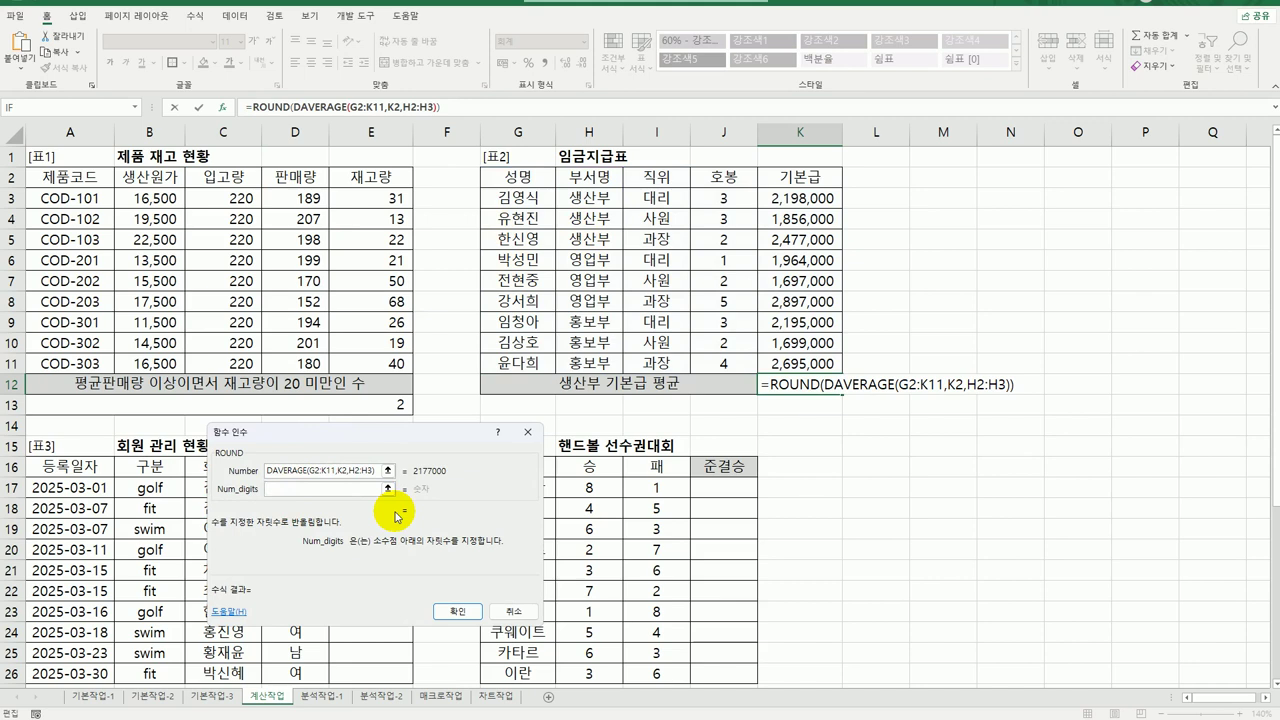
pyautogui.write('-1')
pyautogui.press('BackSpace')
pyautogui.write('3')
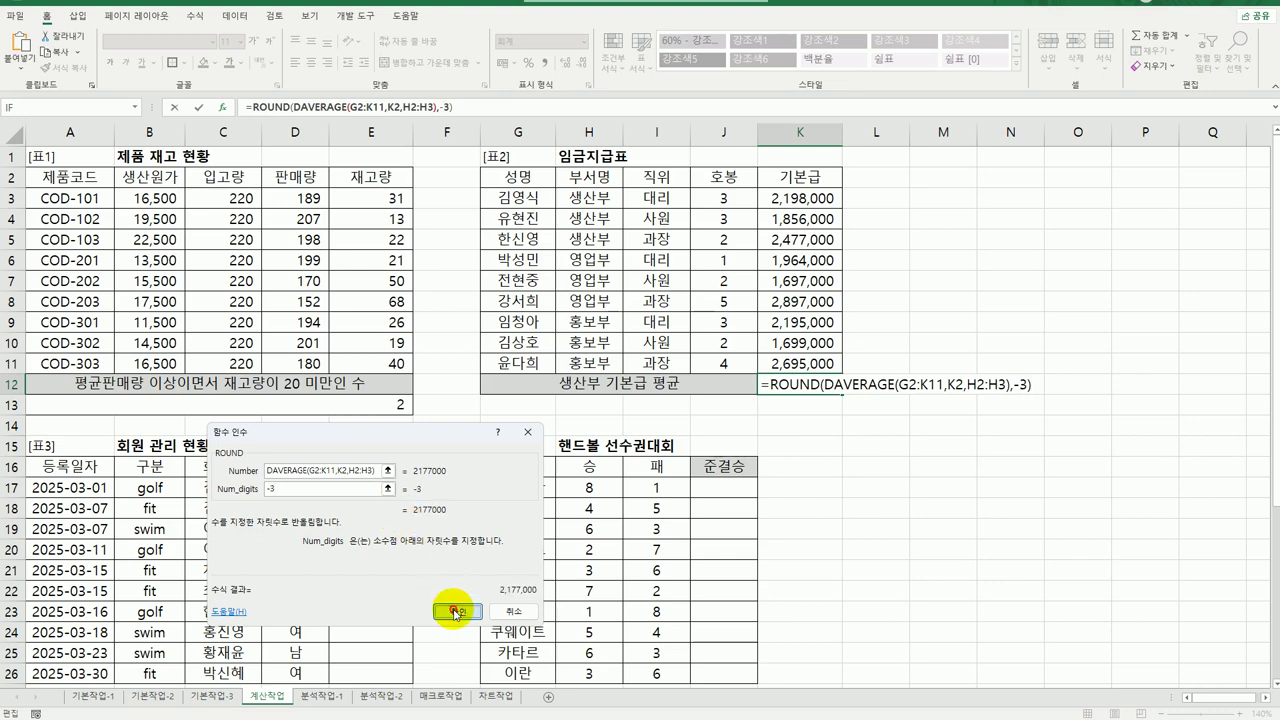
pyautogui.click(452, 608)
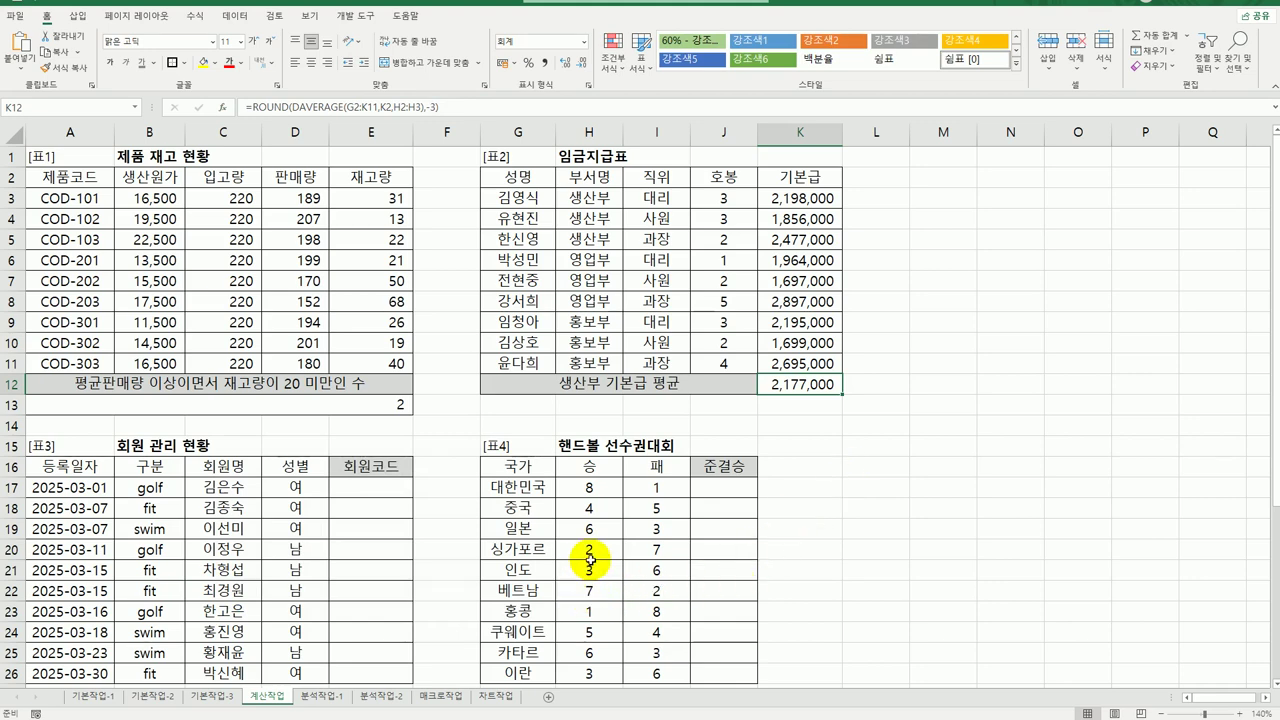
# Enter =PROPER(B17) in E17, the first 회원코드 cell of the 회원 관리 현황 table.
pyautogui.scroll(-2, 590, 575)
pyautogui.click(398, 371)
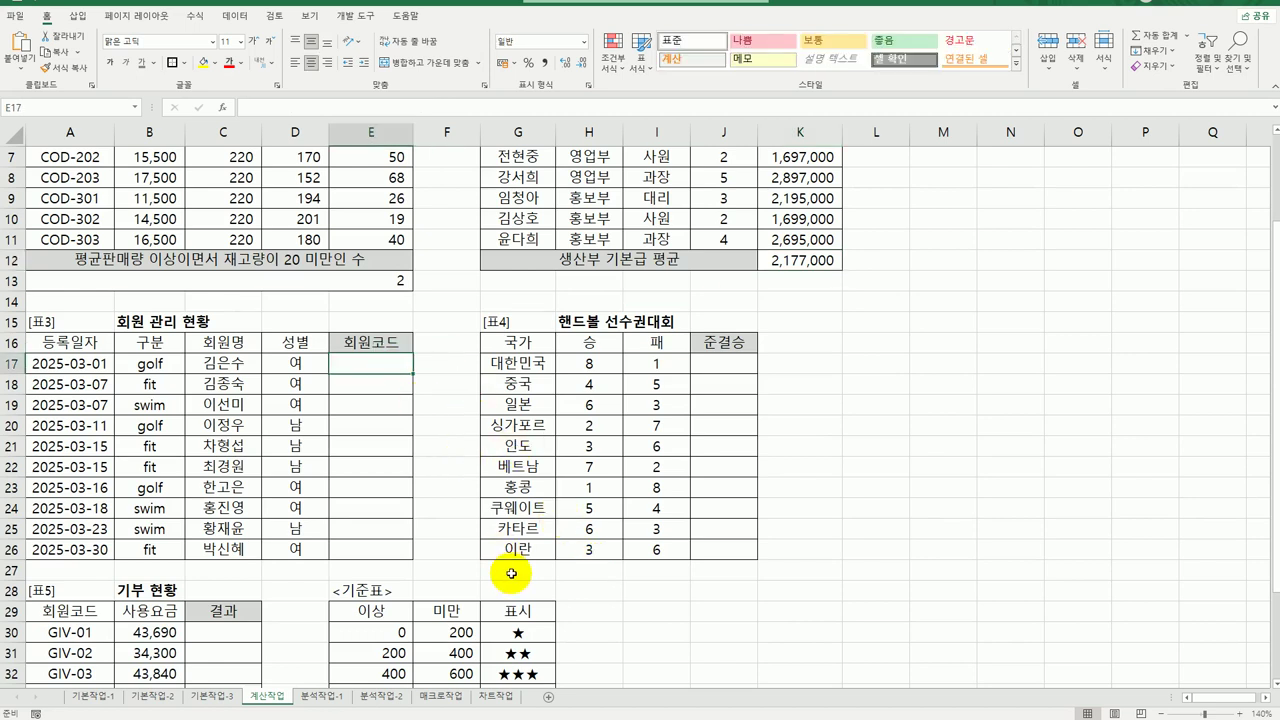
pyautogui.click(160, 363)
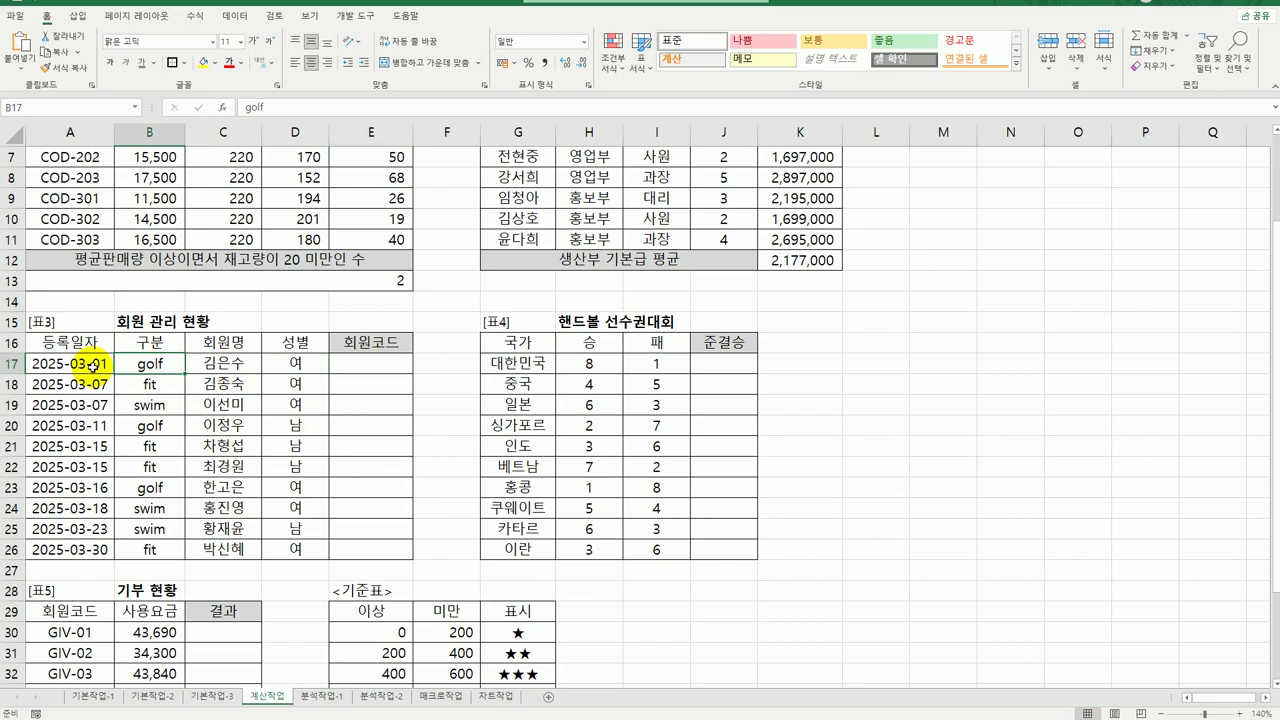
pyautogui.click(382, 368)
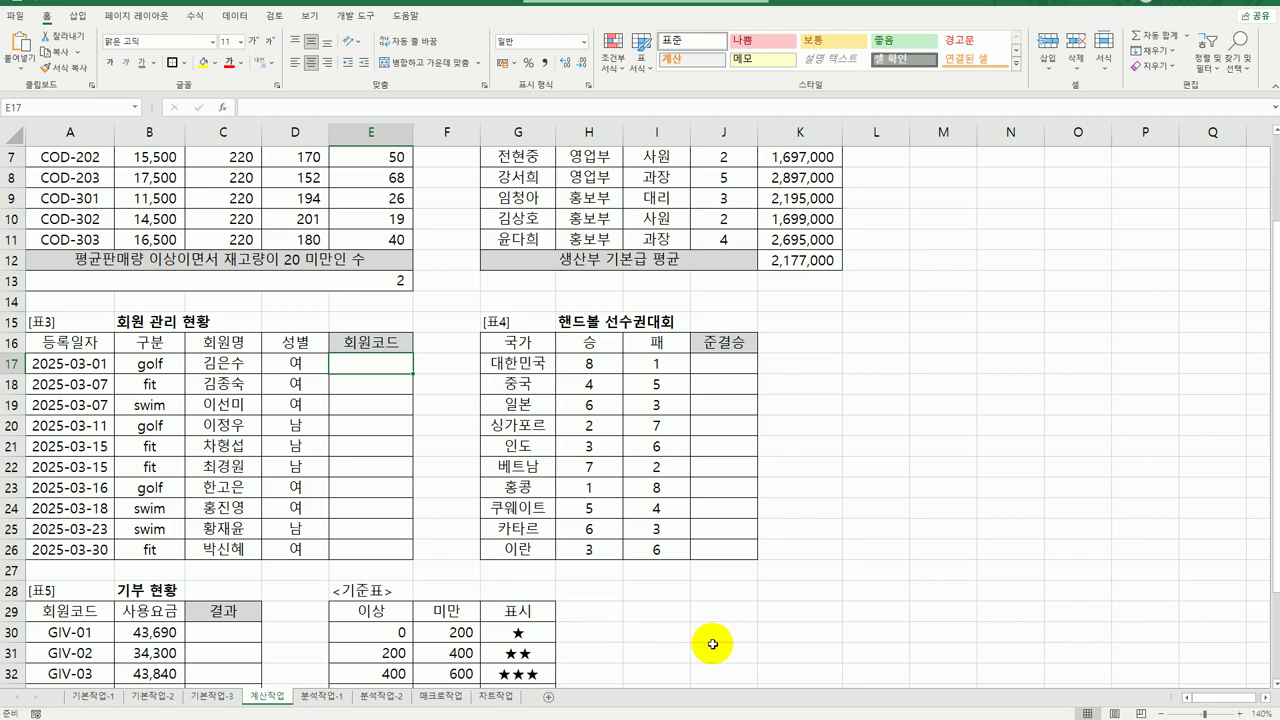
pyautogui.write('=')
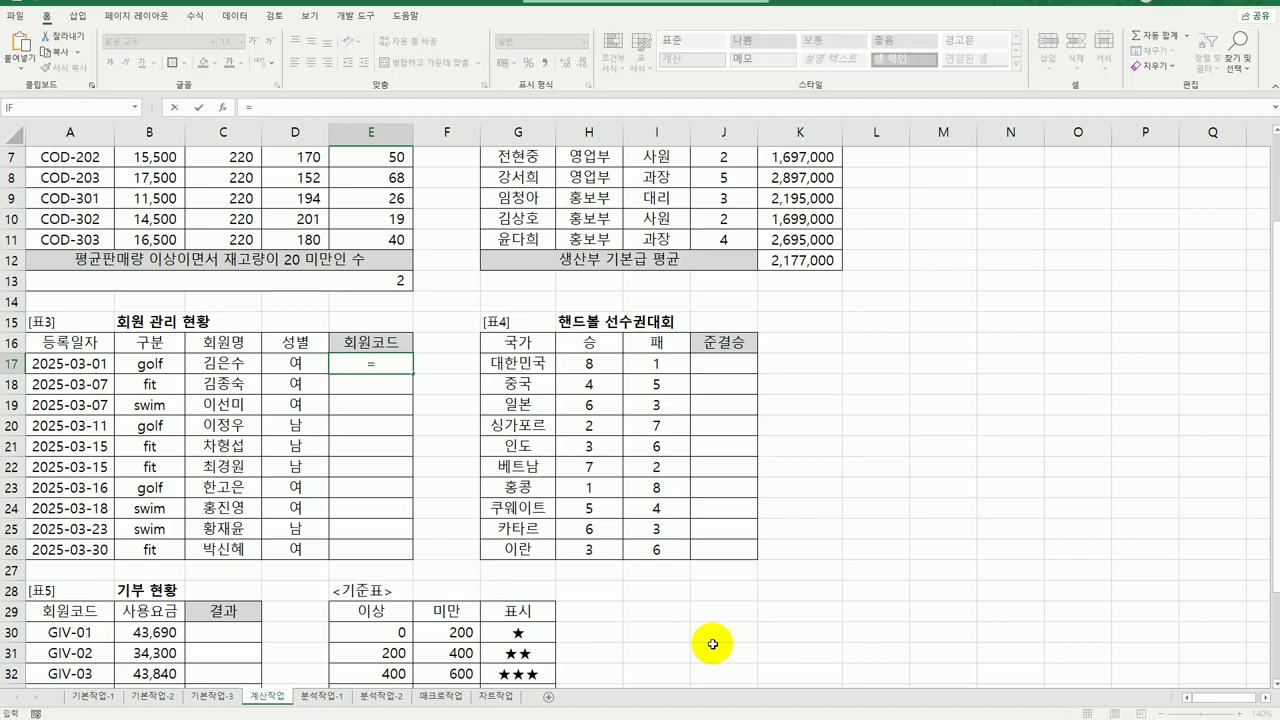
pyautogui.write('pr')
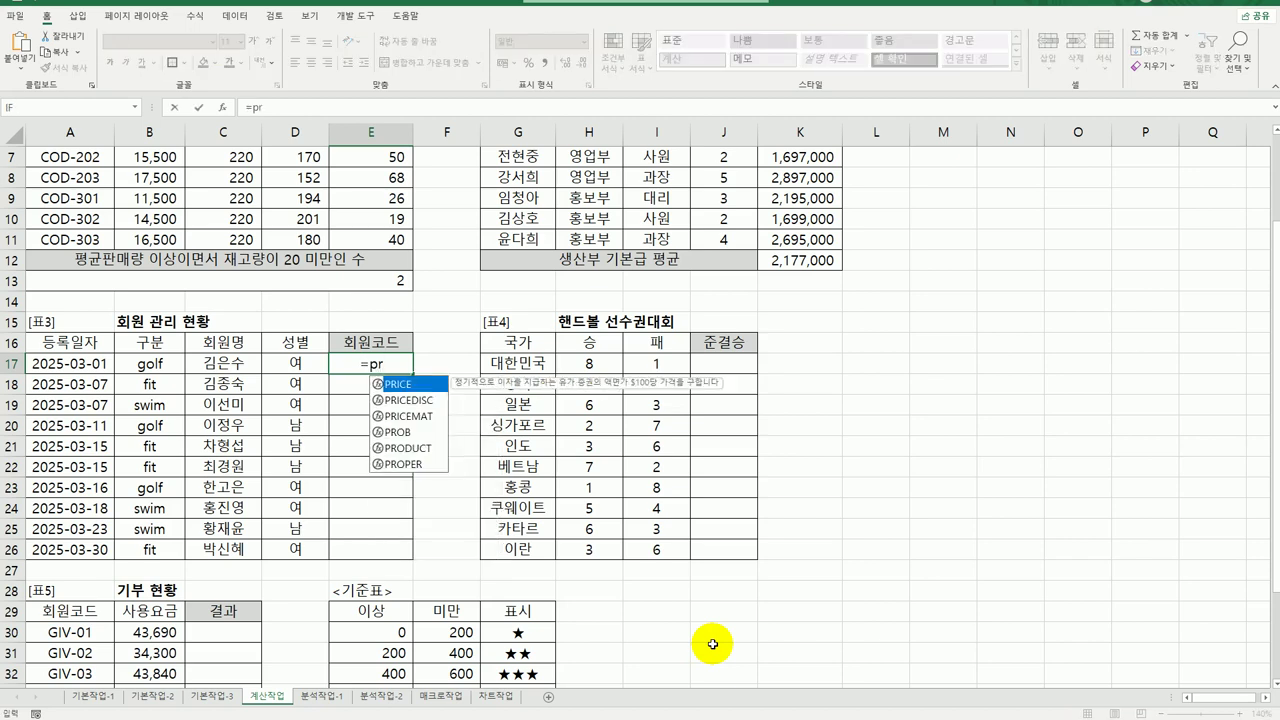
pyautogui.doubleClick(430, 464)
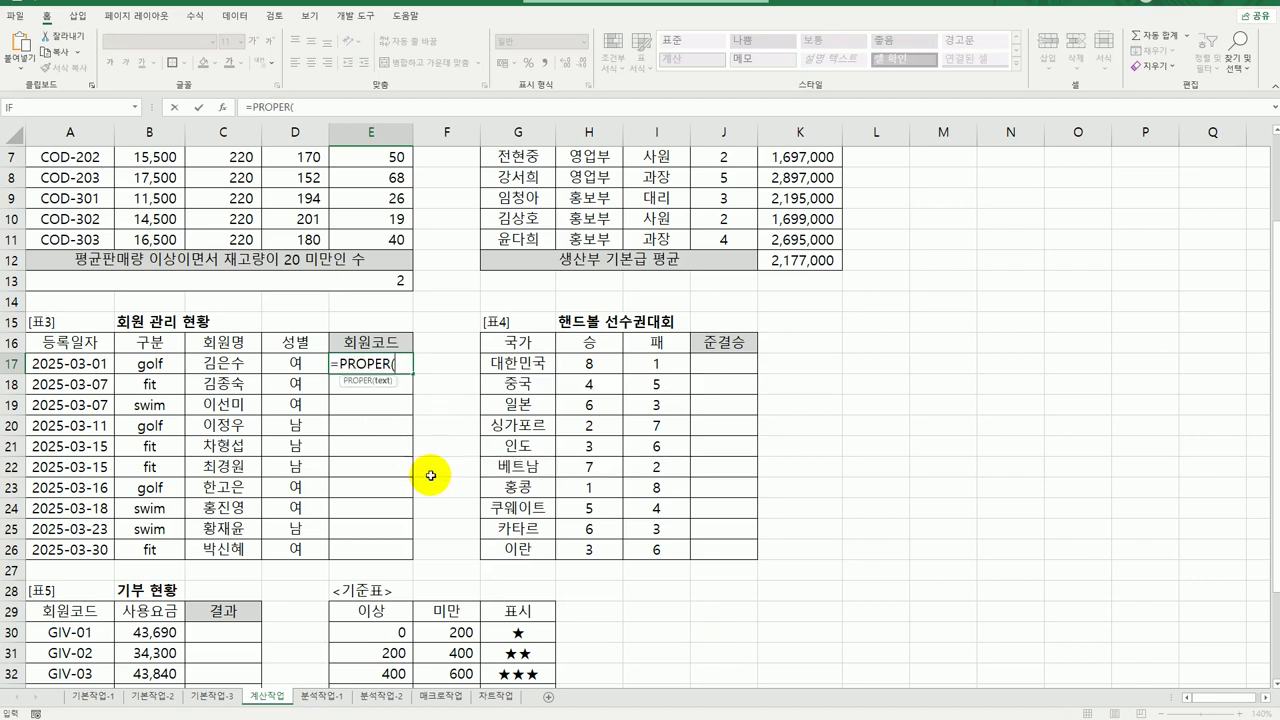
pyautogui.click(172, 365)
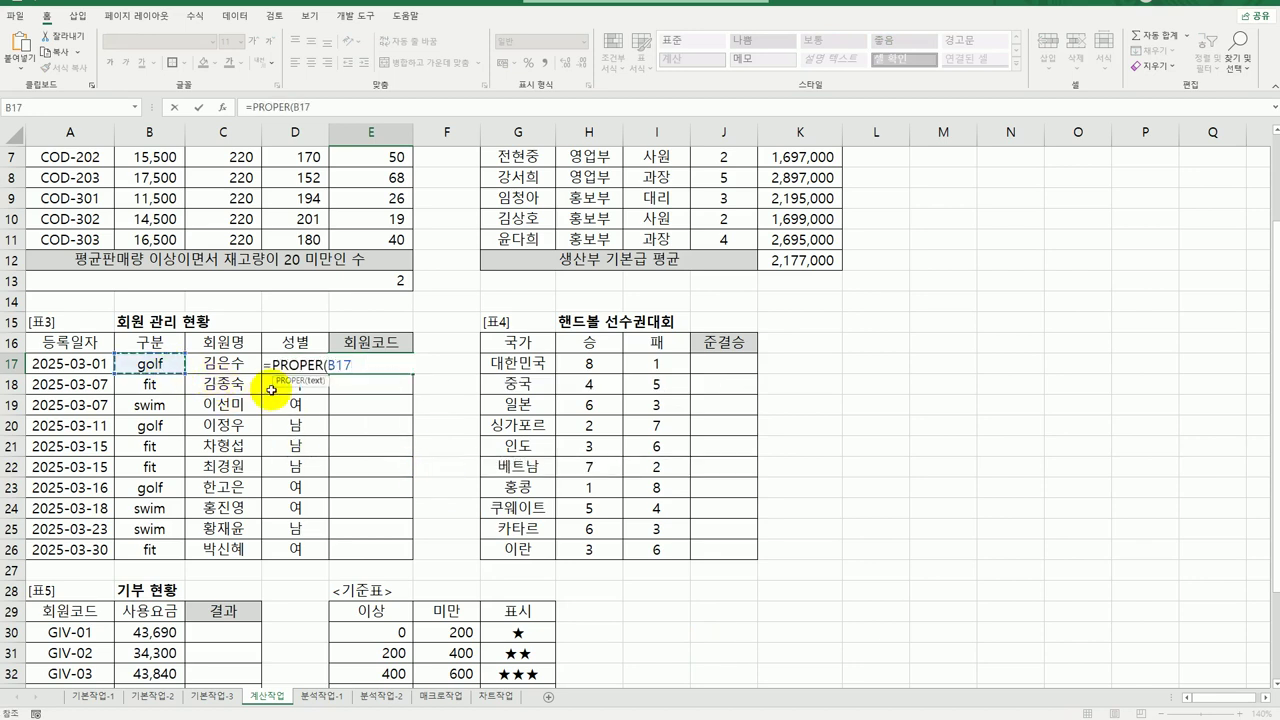
pyautogui.write(')')
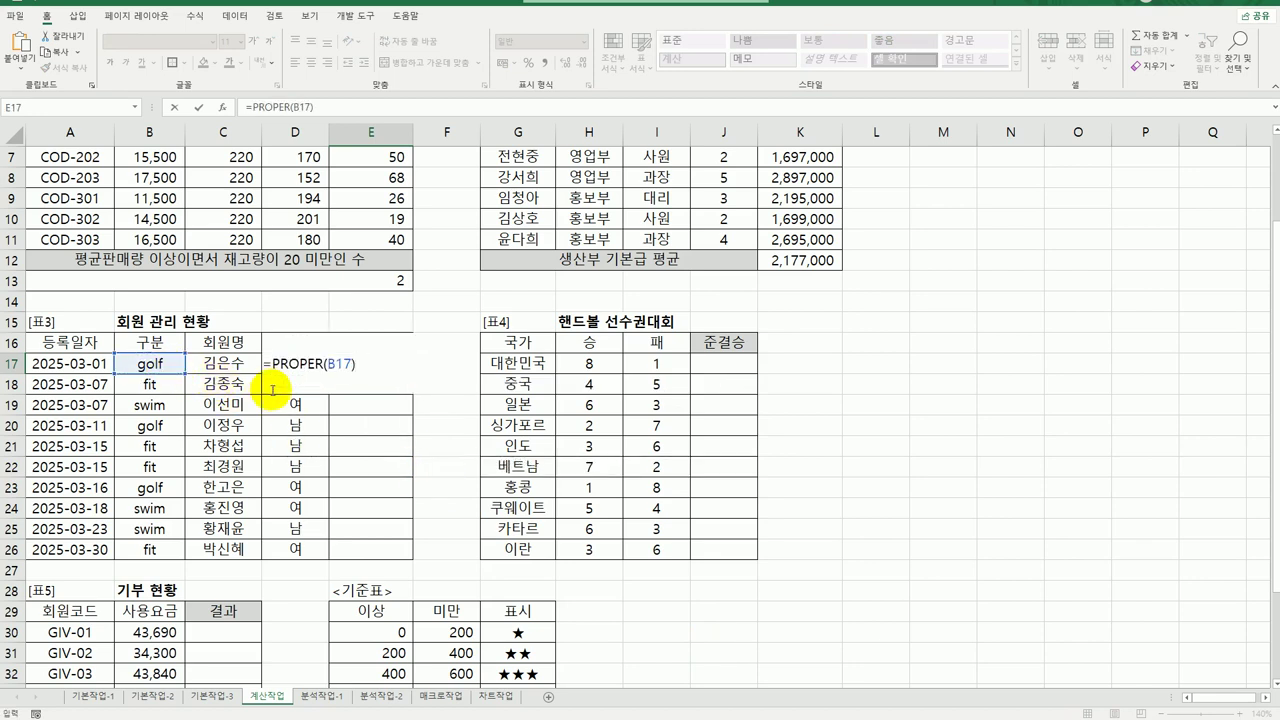
pyautogui.press('Return')
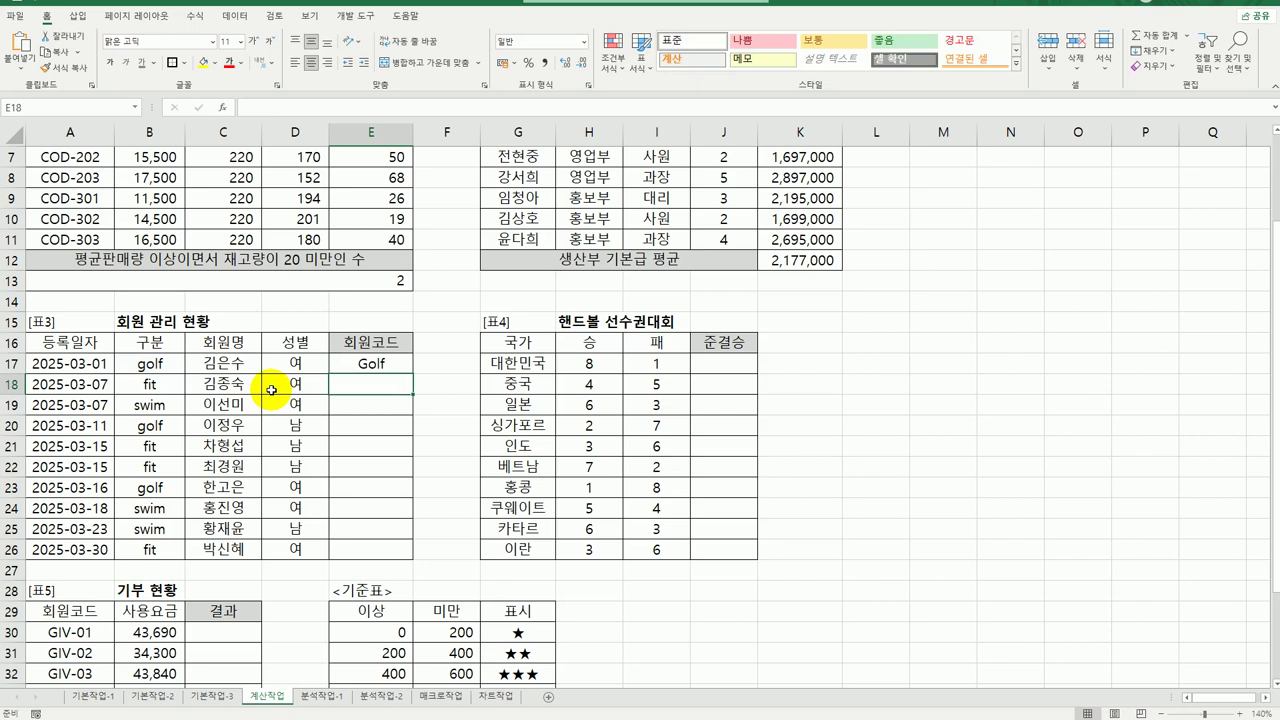
# Append &"-"&DAY(A17) to the PROPER formula in E17 and fill it down through E26.
pyautogui.doubleClick(399, 360)
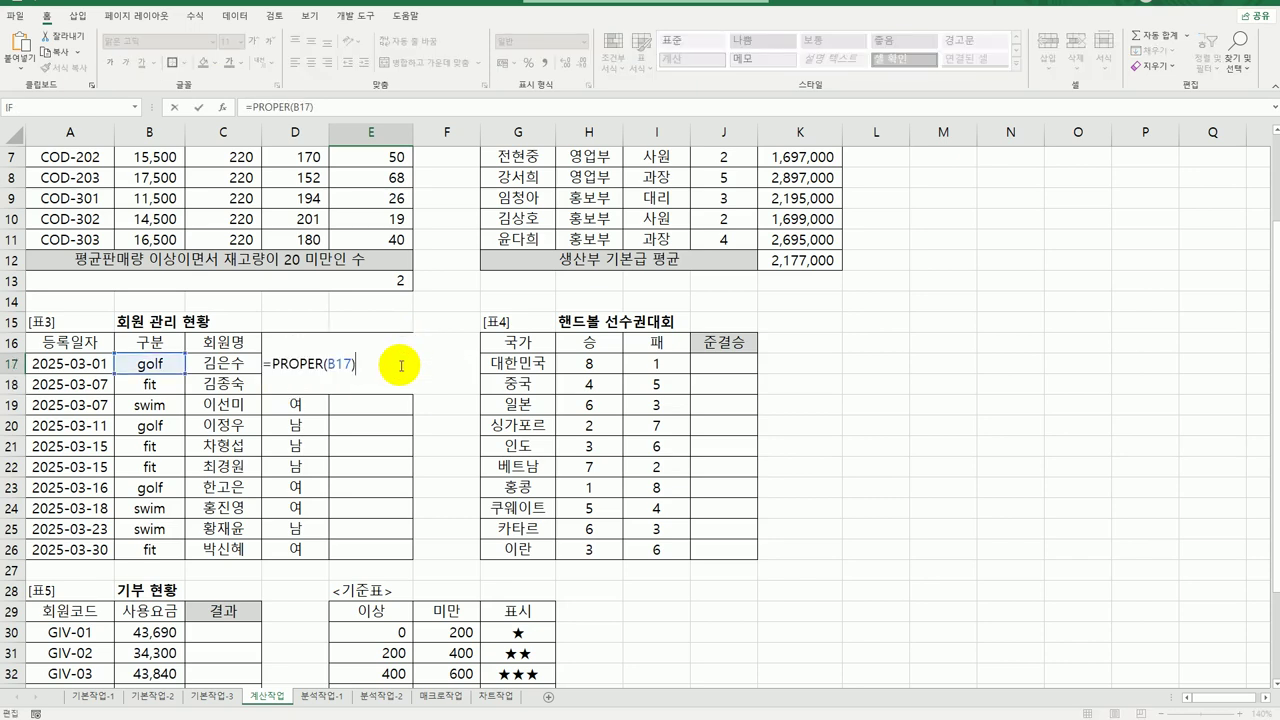
pyautogui.write('&"-')
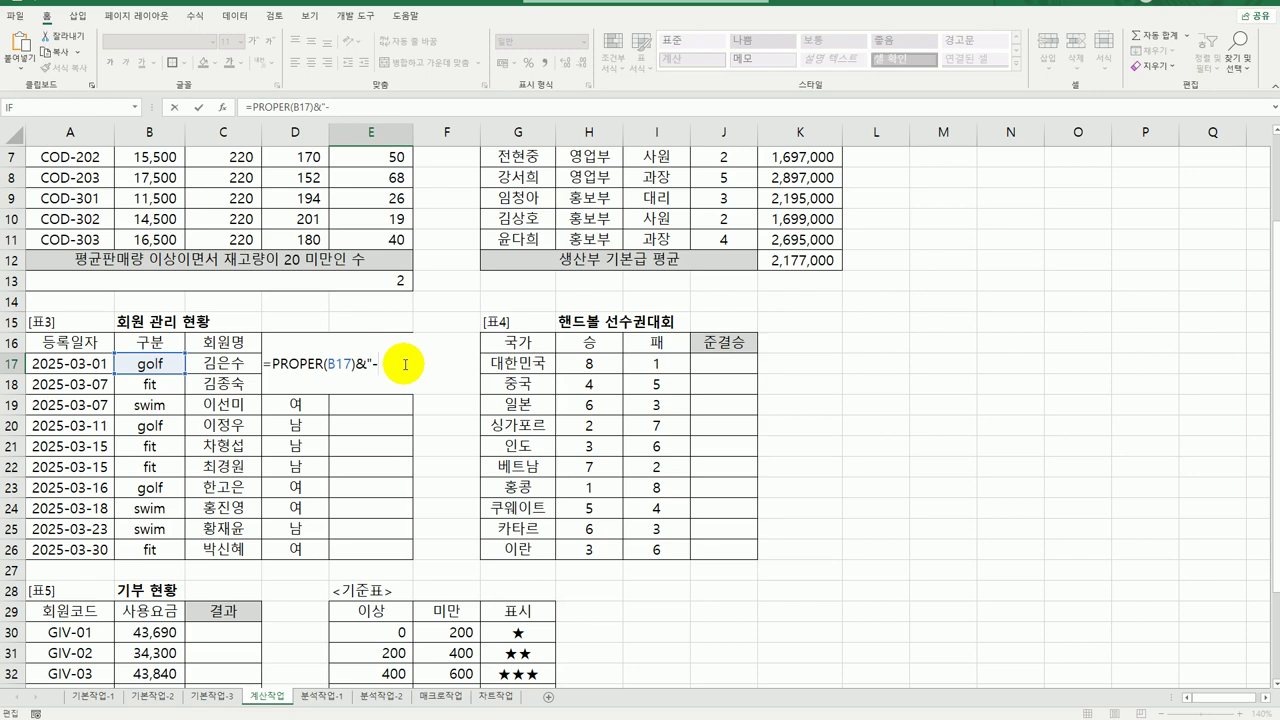
pyautogui.write('"&day')
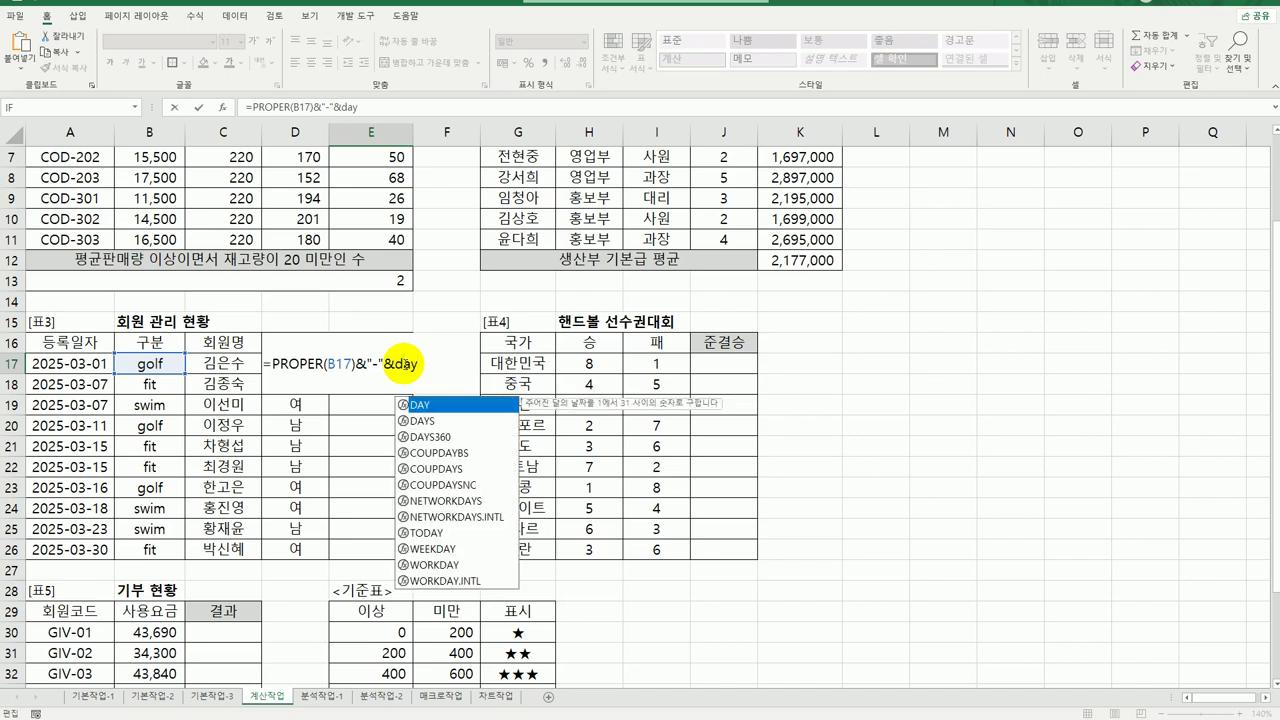
pyautogui.doubleClick(440, 405)
pyautogui.click(92, 366)
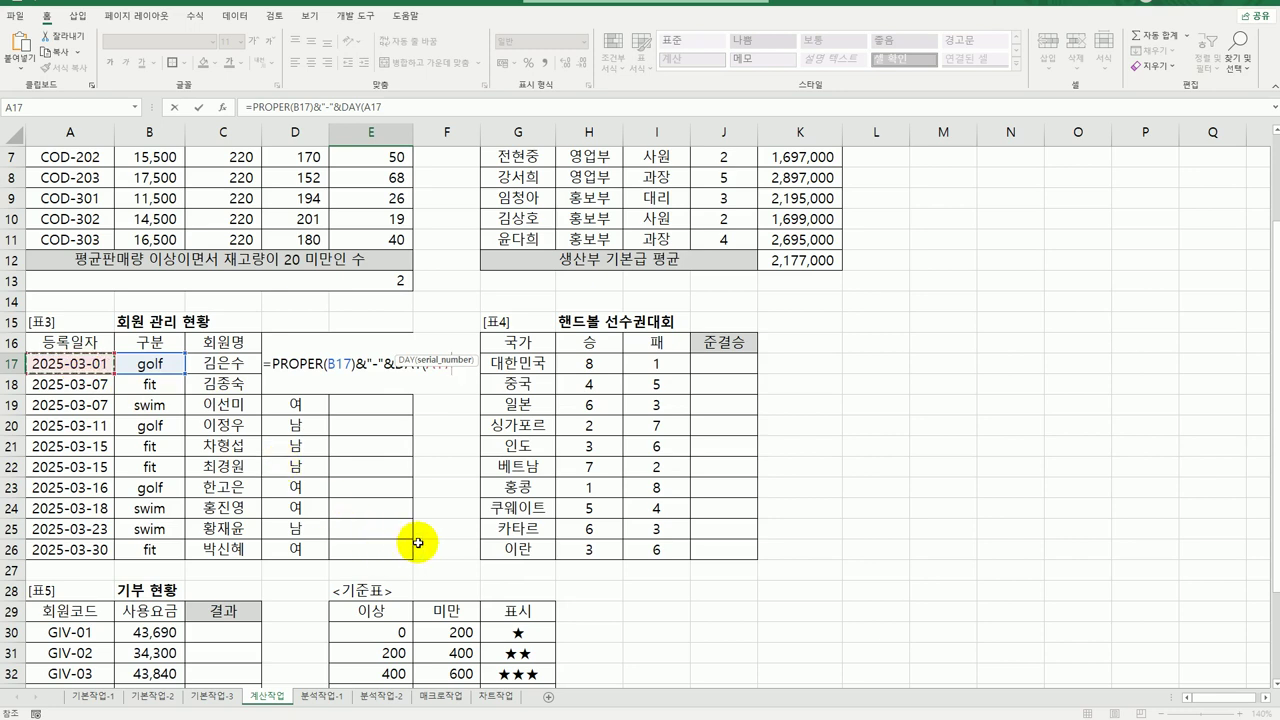
pyautogui.write(')')
pyautogui.press('Return')
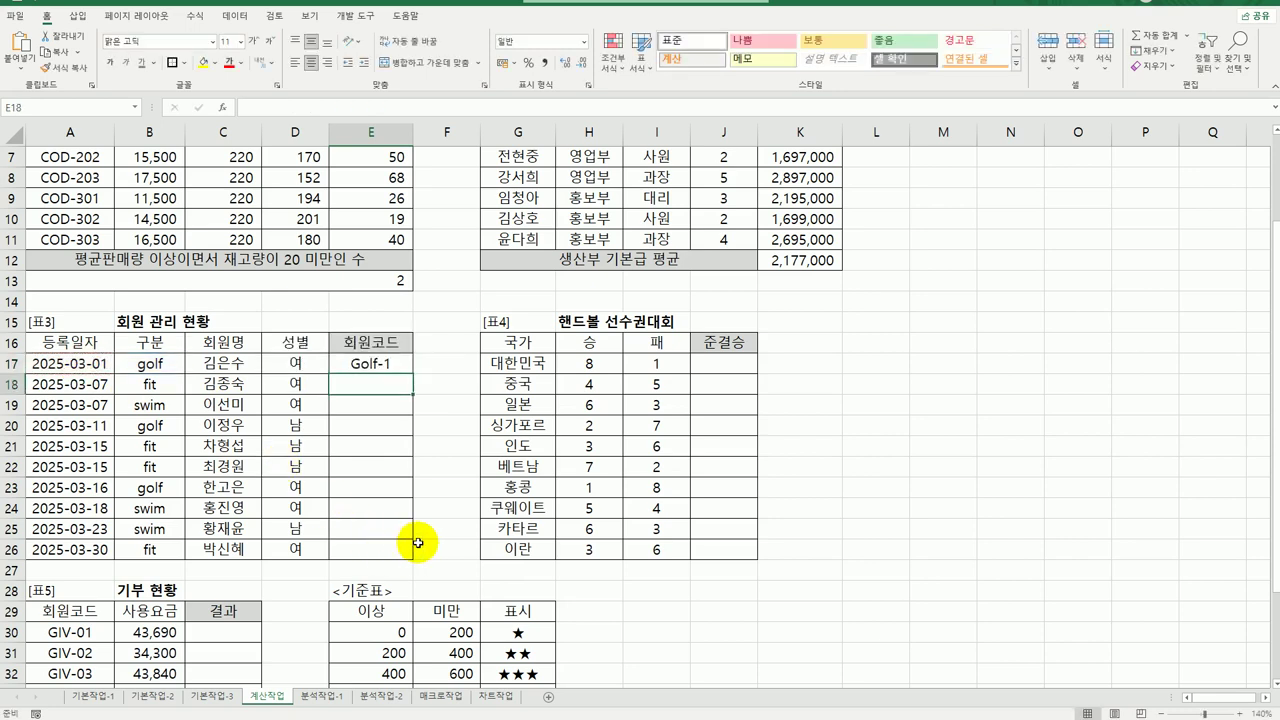
pyautogui.click(372, 365)
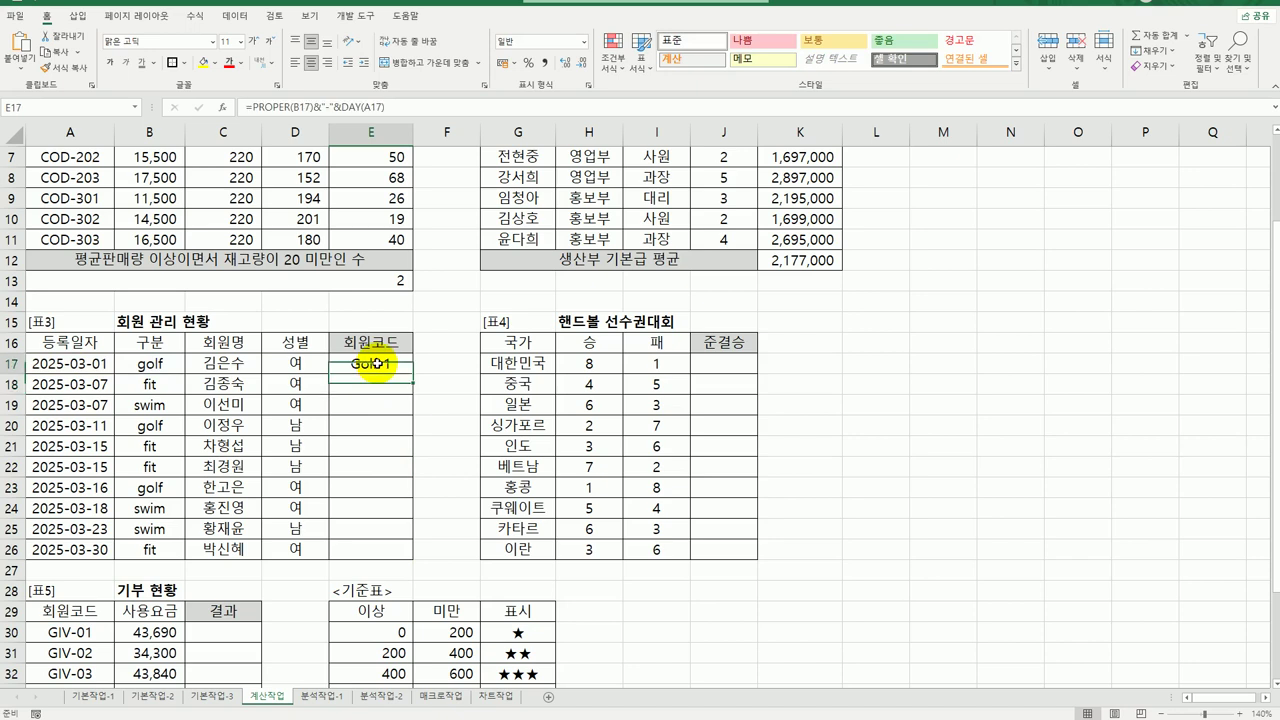
pyautogui.moveTo(415, 372); pyautogui.dragTo(405, 562)
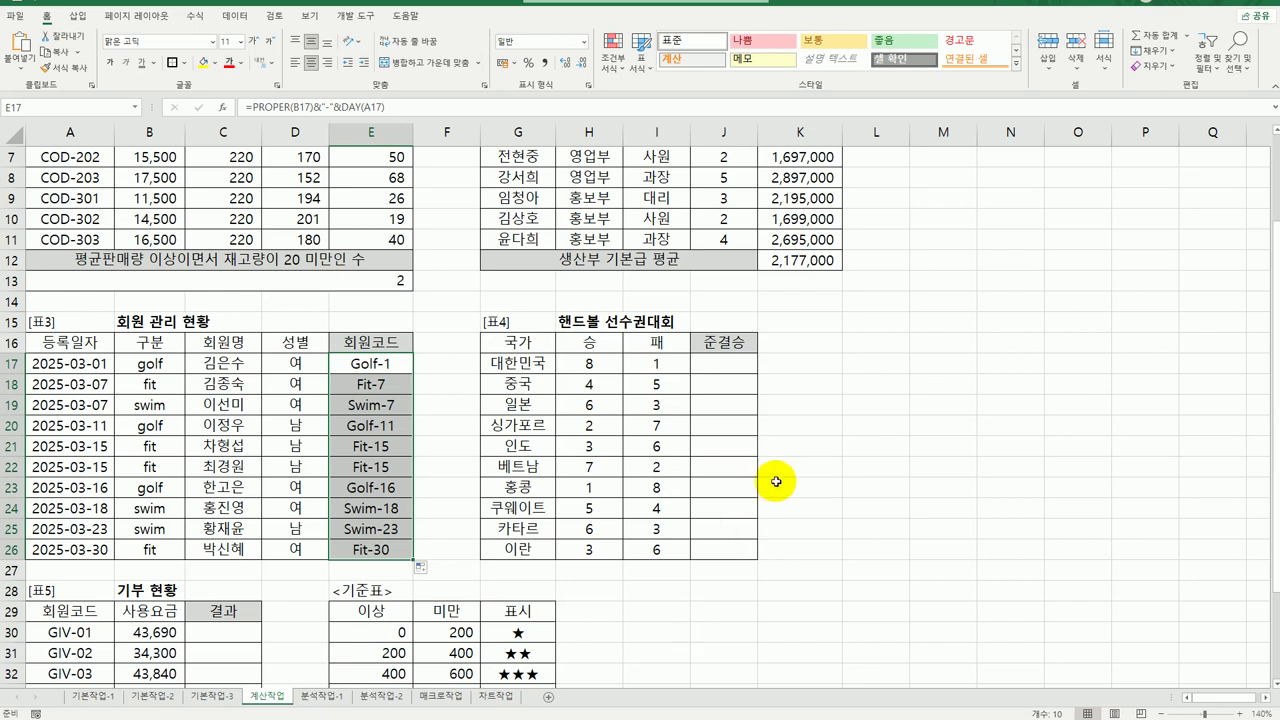
# Begin a formula in J17, the first 준결승 cell of the 핸드볼 선수권대회 table.
pyautogui.click(727, 364)
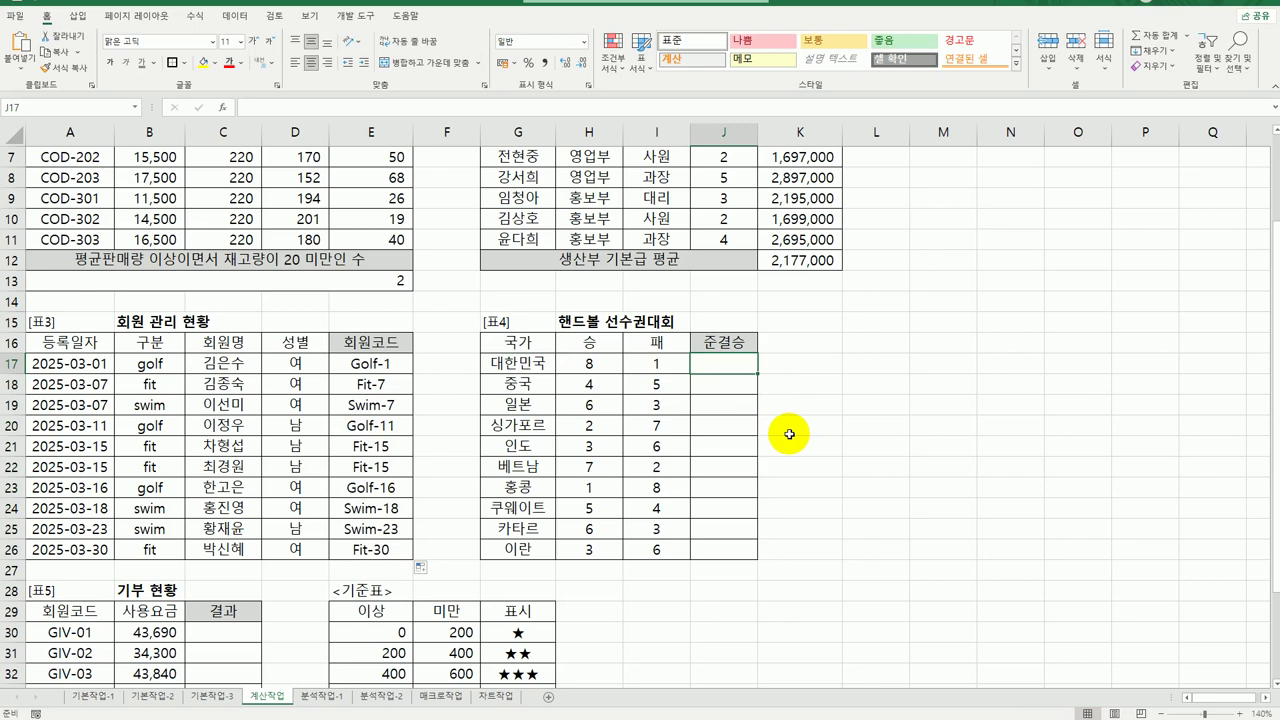
pyautogui.click(600, 364)
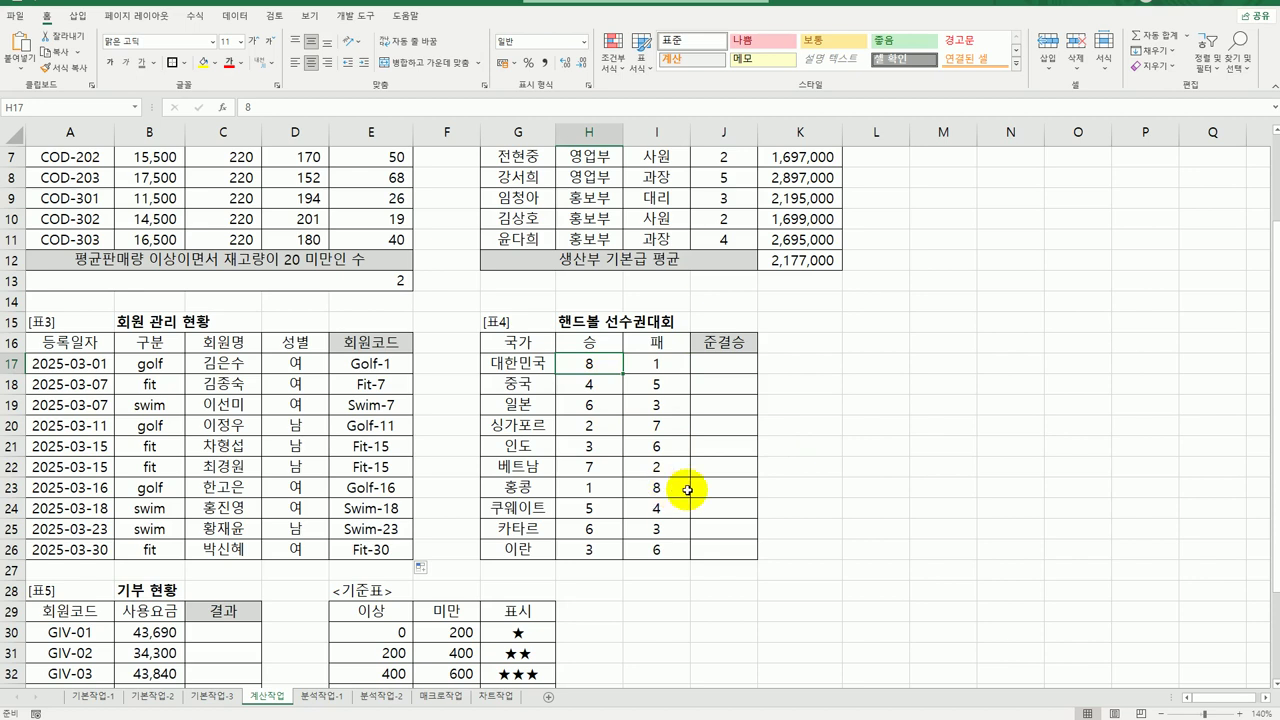
pyautogui.click(735, 364)
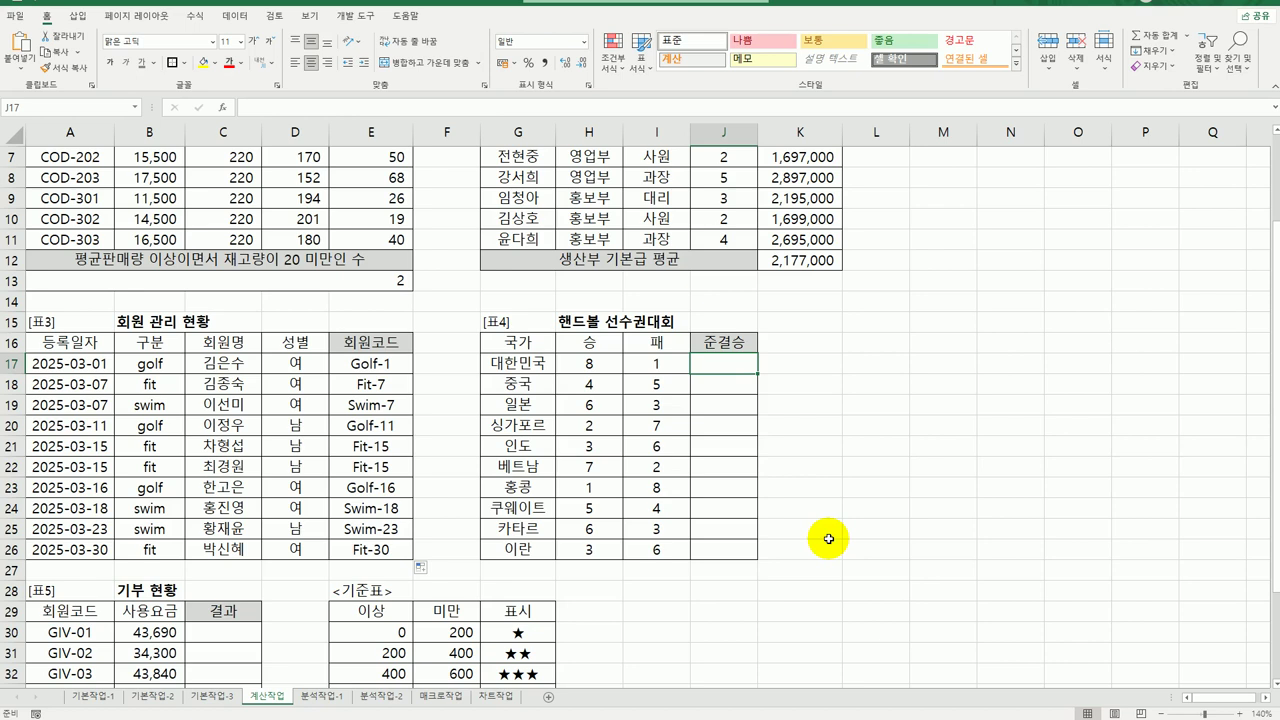
pyautogui.write('=l')
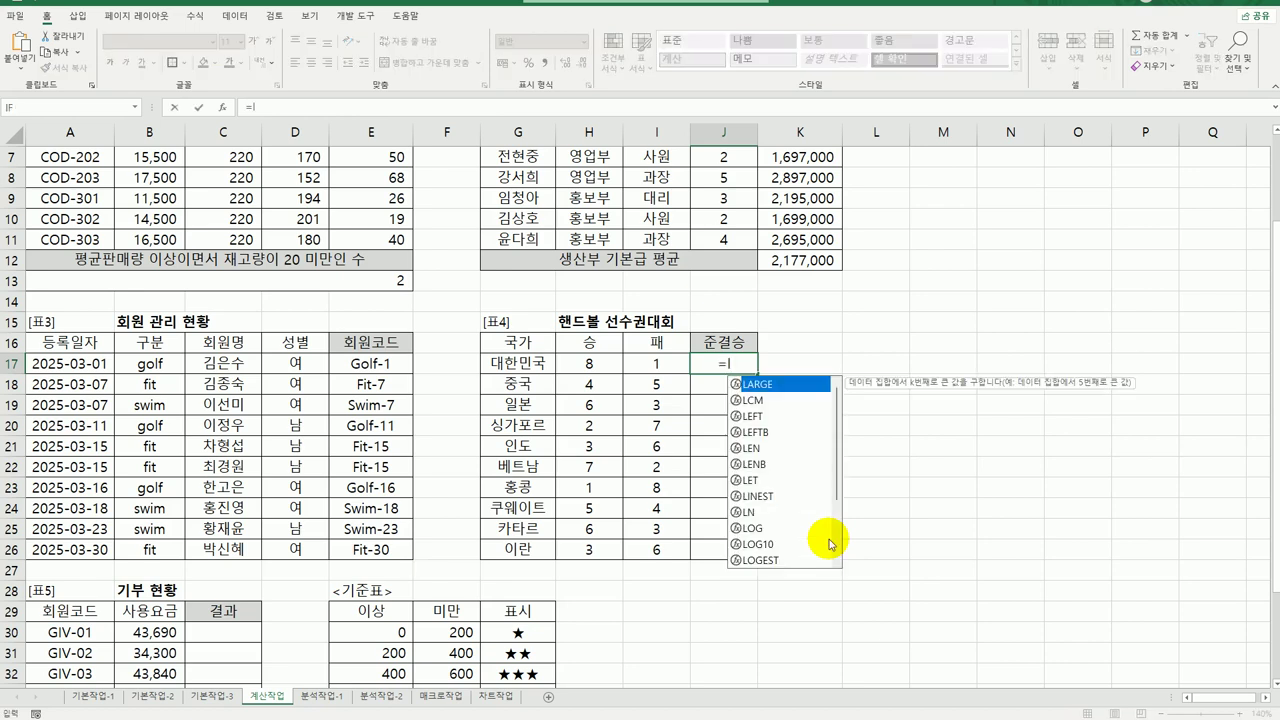
pyautogui.doubleClick(789, 398)
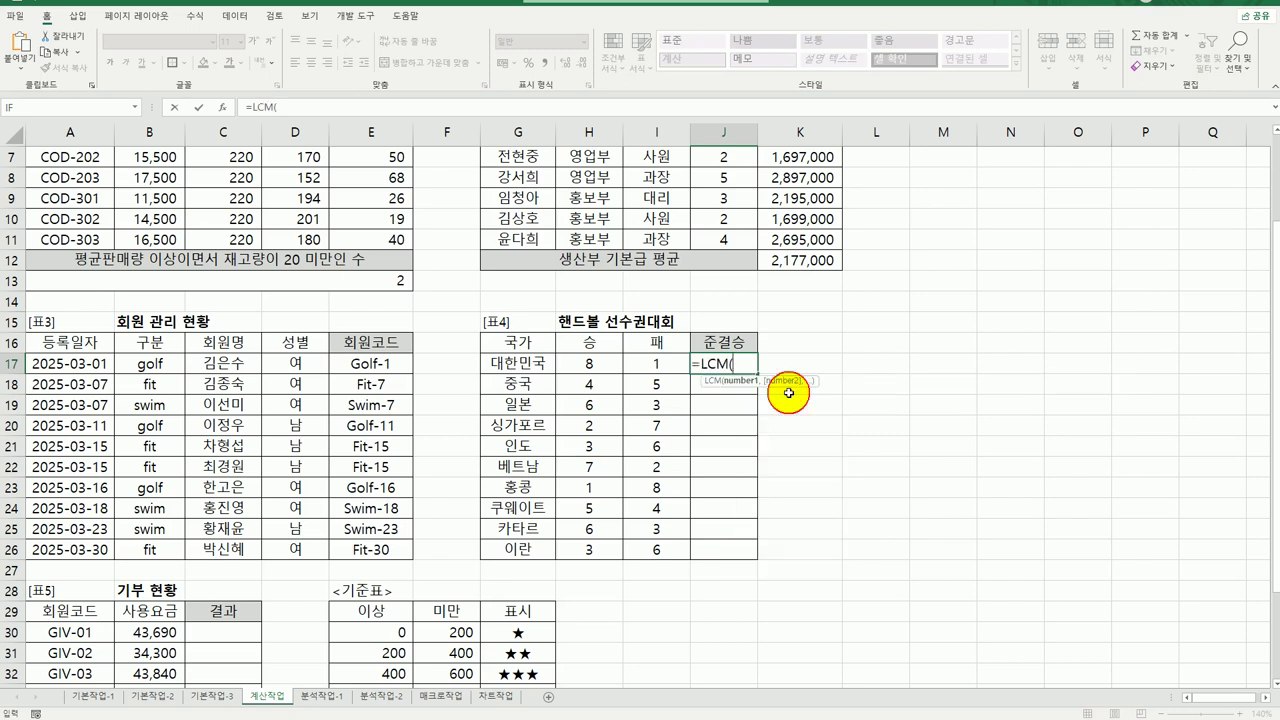
pyautogui.press('BackSpace')
pyautogui.press('BackSpace')
pyautogui.press('BackSpace')
pyautogui.press('BackSpace')
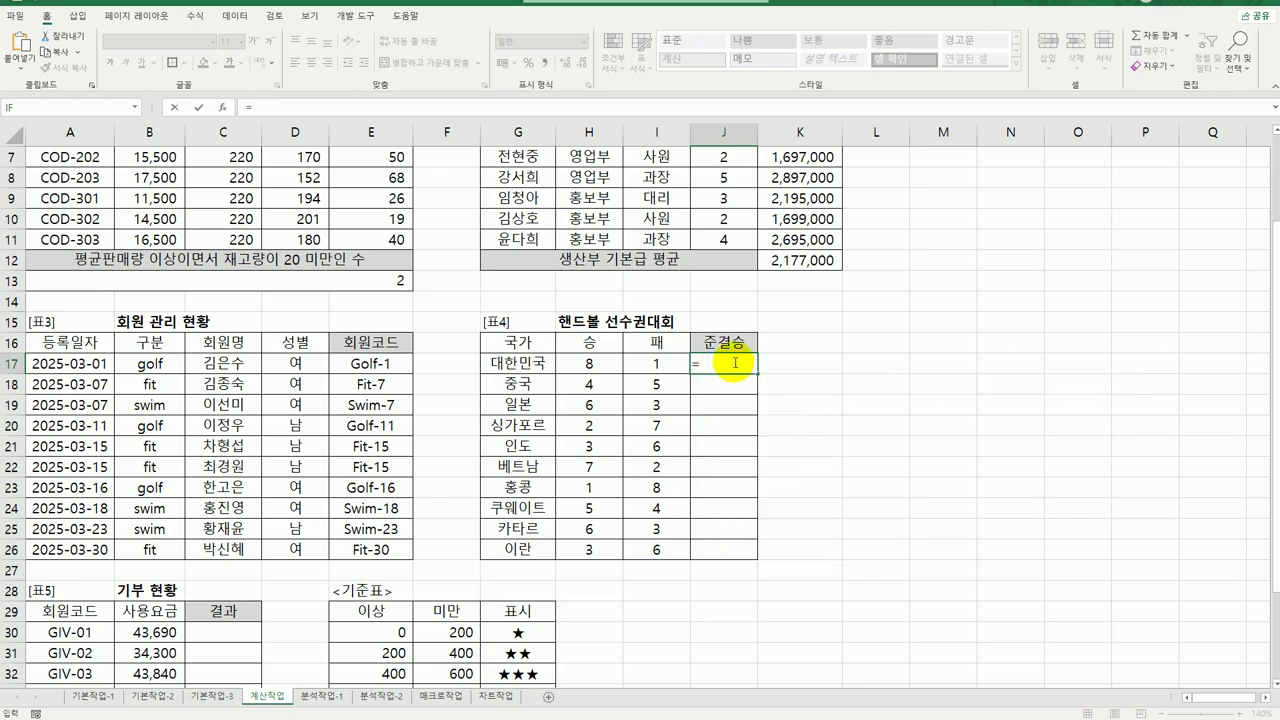
# Complete the J17 formula as =LARGE($H$17:$H$26,3) and fill it down through J26.
pyautogui.write('l')
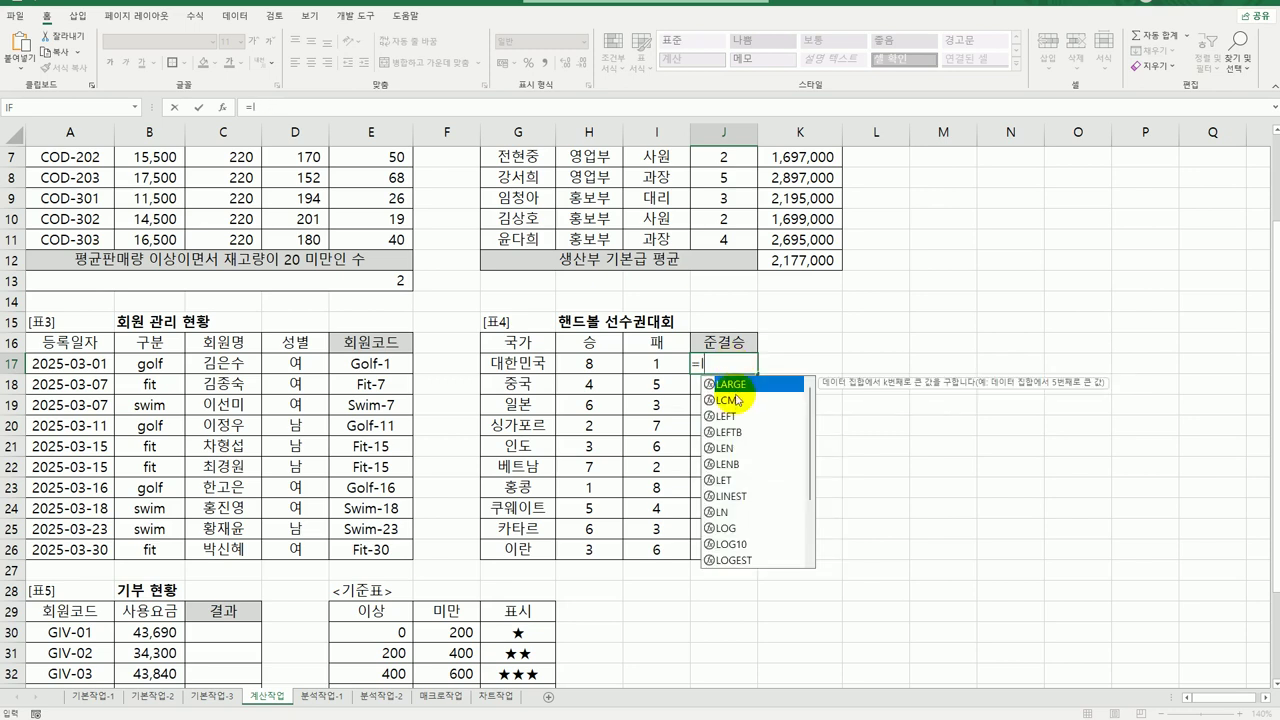
pyautogui.doubleClick(730, 386)
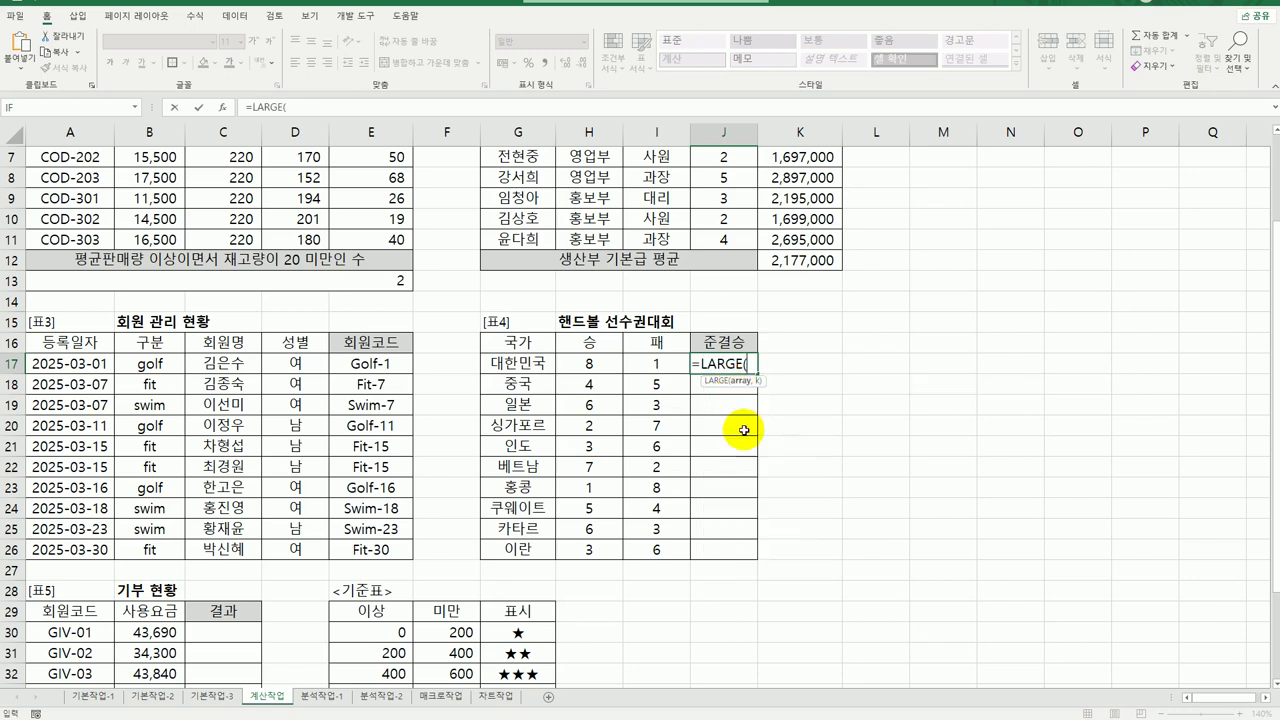
pyautogui.click(222, 107)
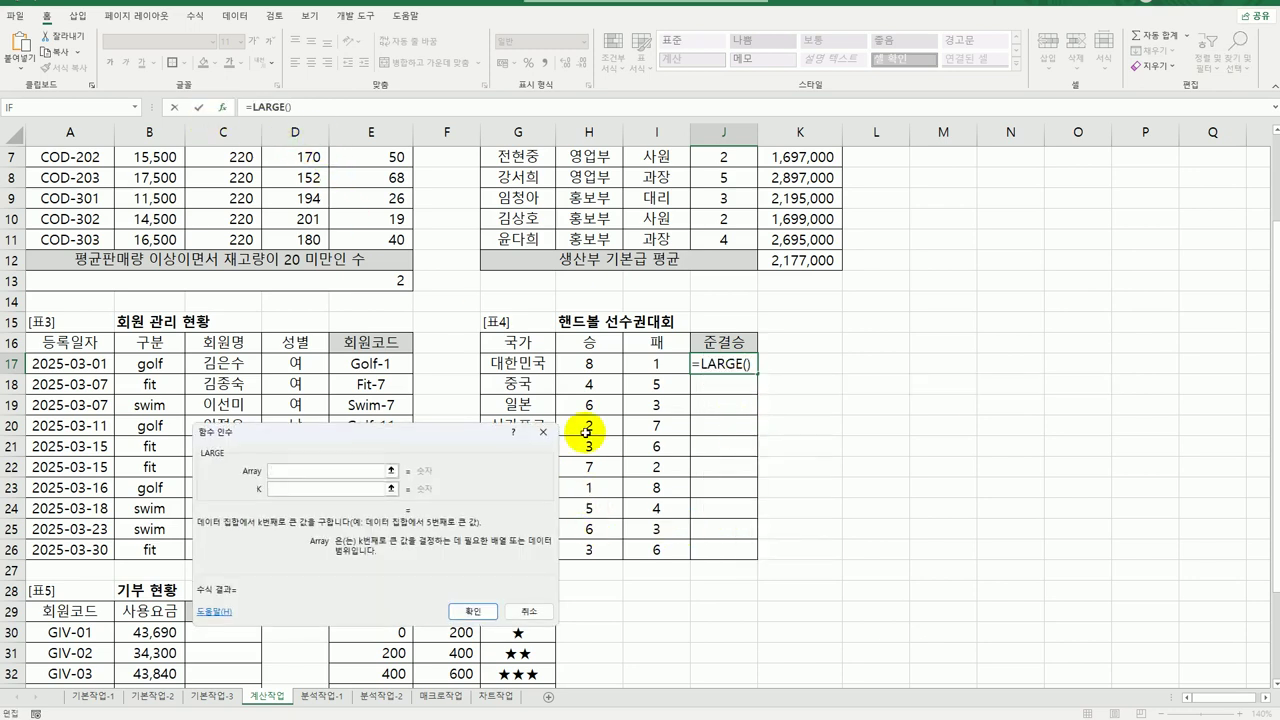
pyautogui.moveTo(590, 363); pyautogui.dragTo(600, 550)
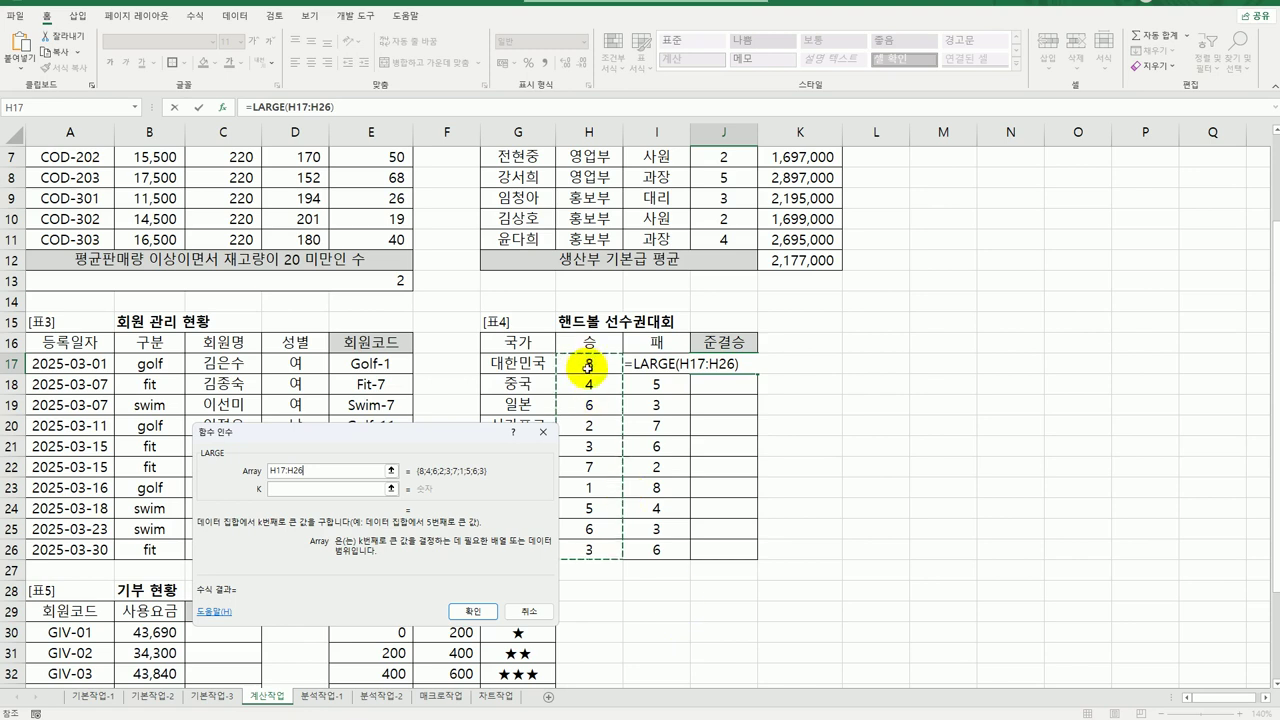
pyautogui.press('F4')
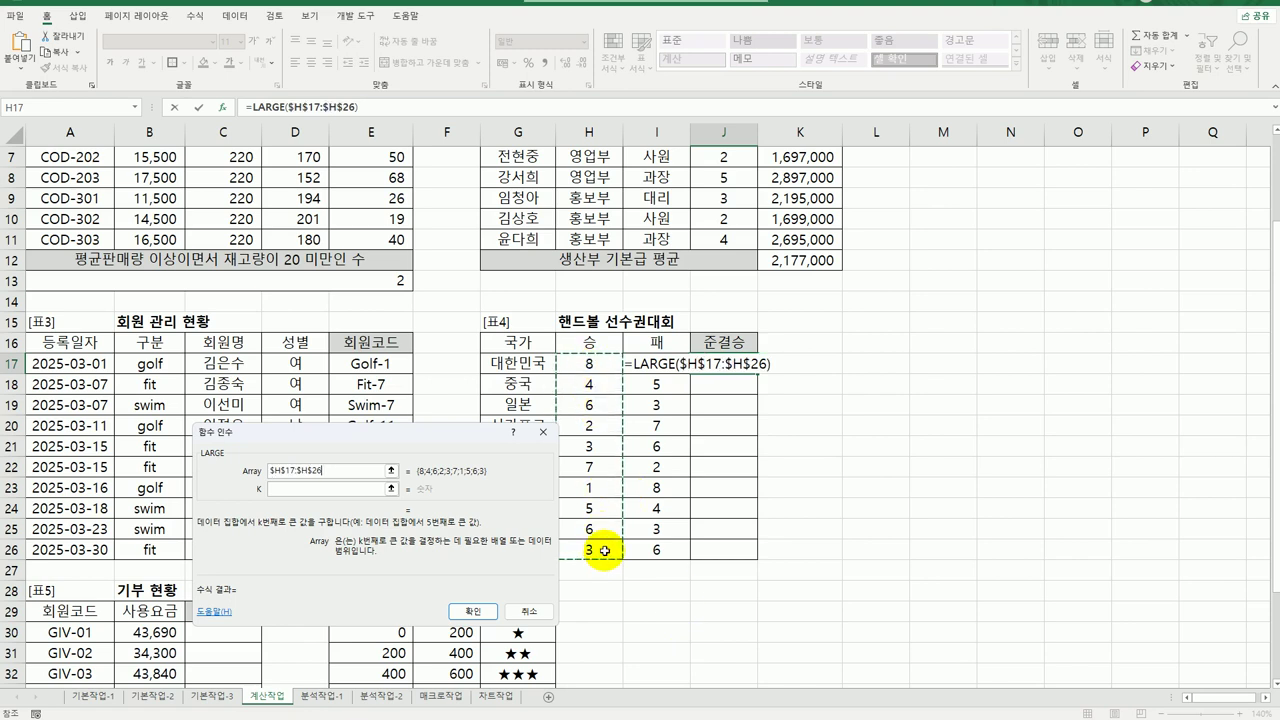
pyautogui.click(313, 488)
pyautogui.write('3')
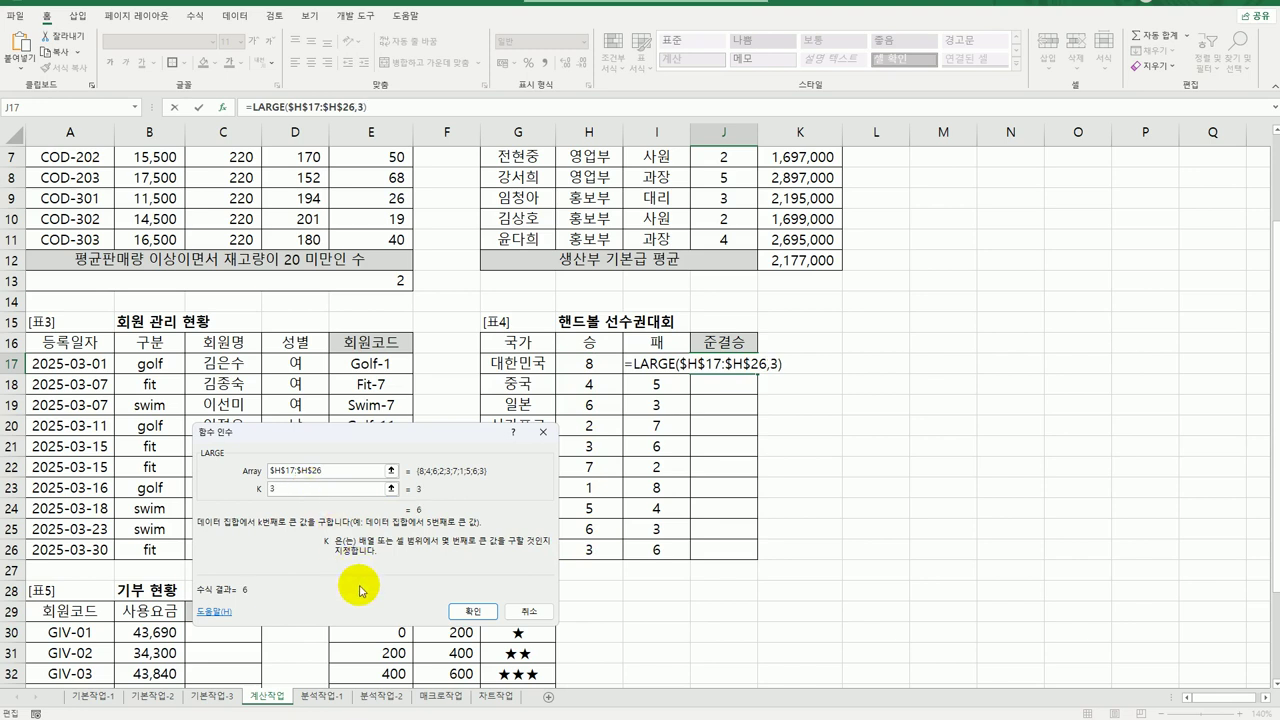
pyautogui.click(470, 613)
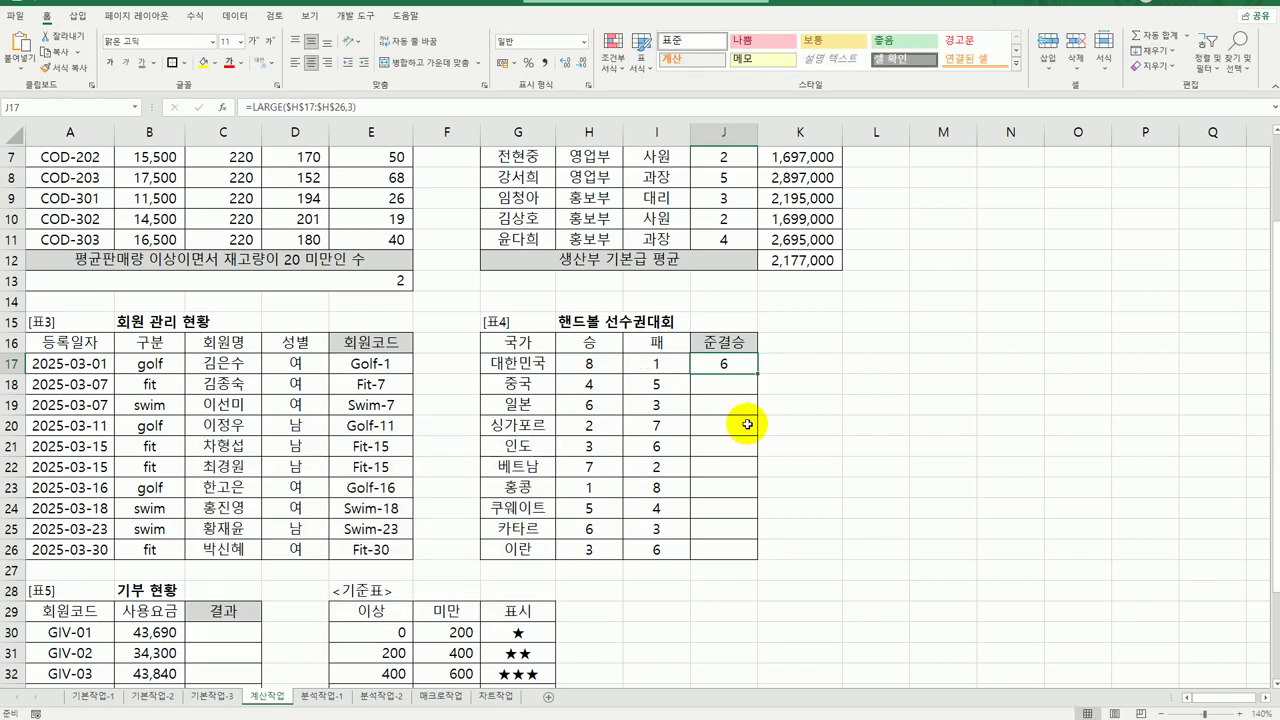
pyautogui.moveTo(757, 376); pyautogui.dragTo(758, 560)
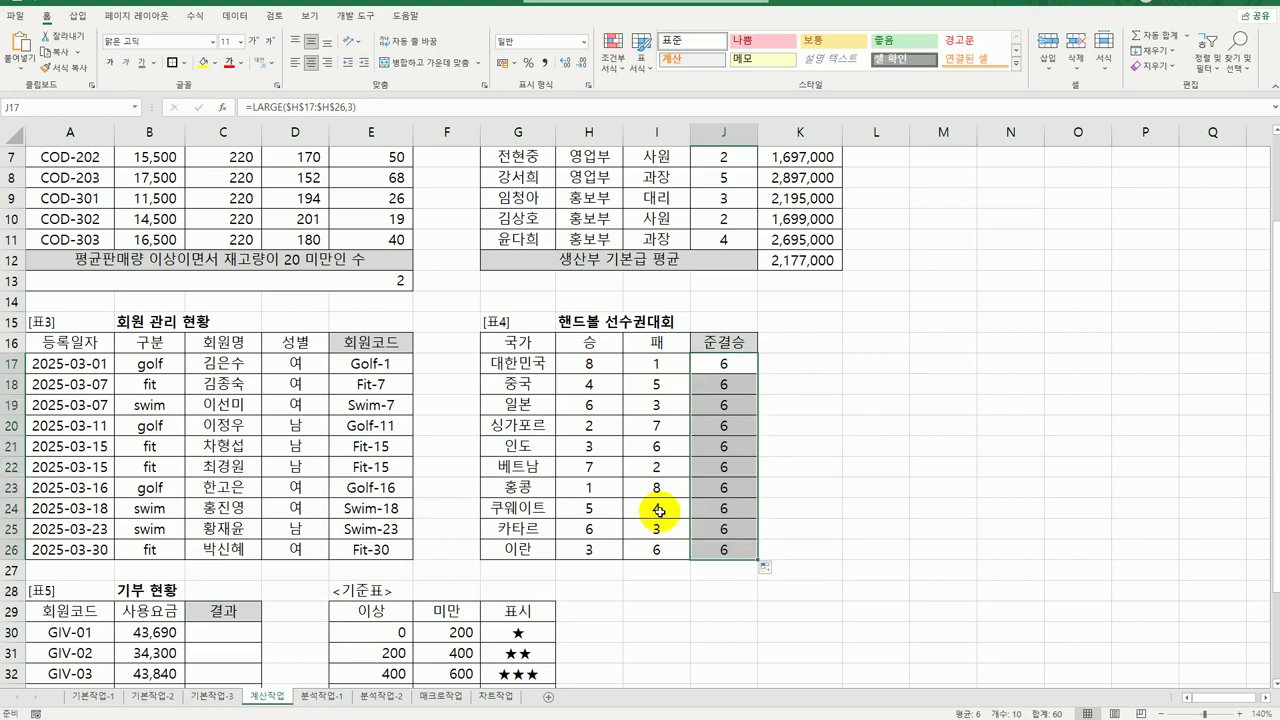
pyautogui.moveTo(590, 365); pyautogui.dragTo(600, 552)
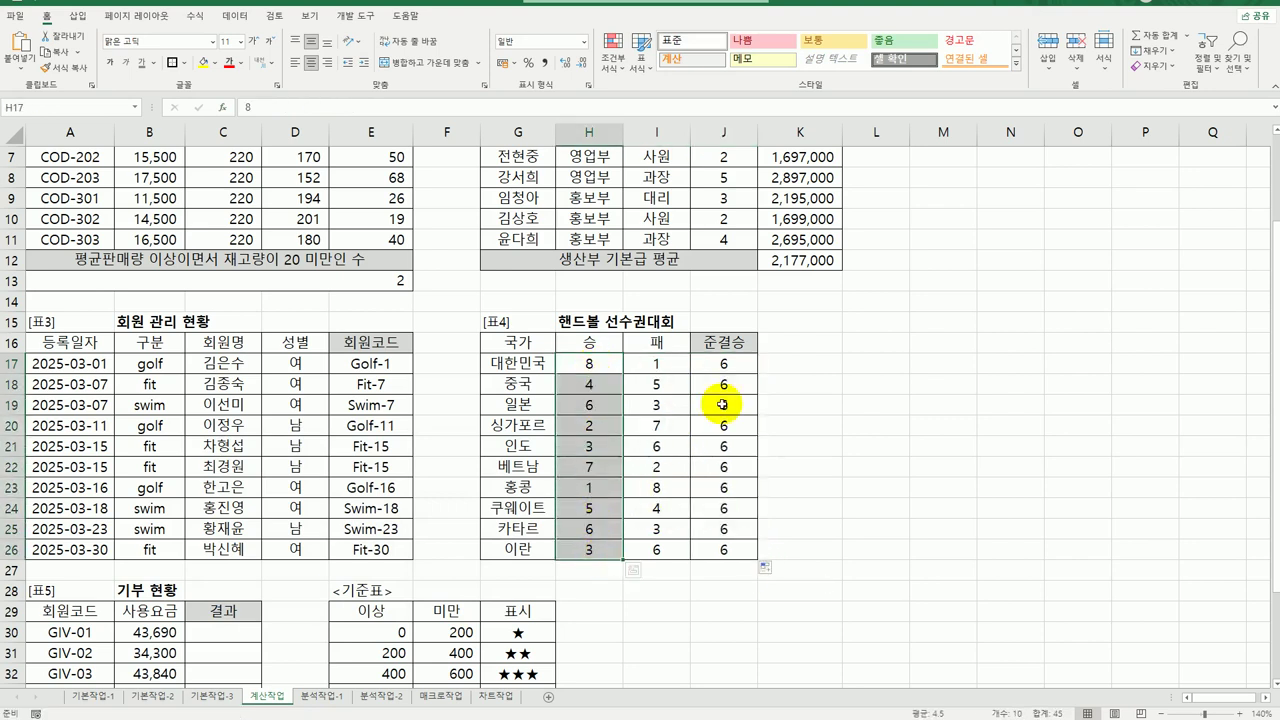
# Wrap the LARGE formula in J17 in an IF function with Logical_test H17>=LARGE($H$17:$H$26,3).
pyautogui.click(723, 363)
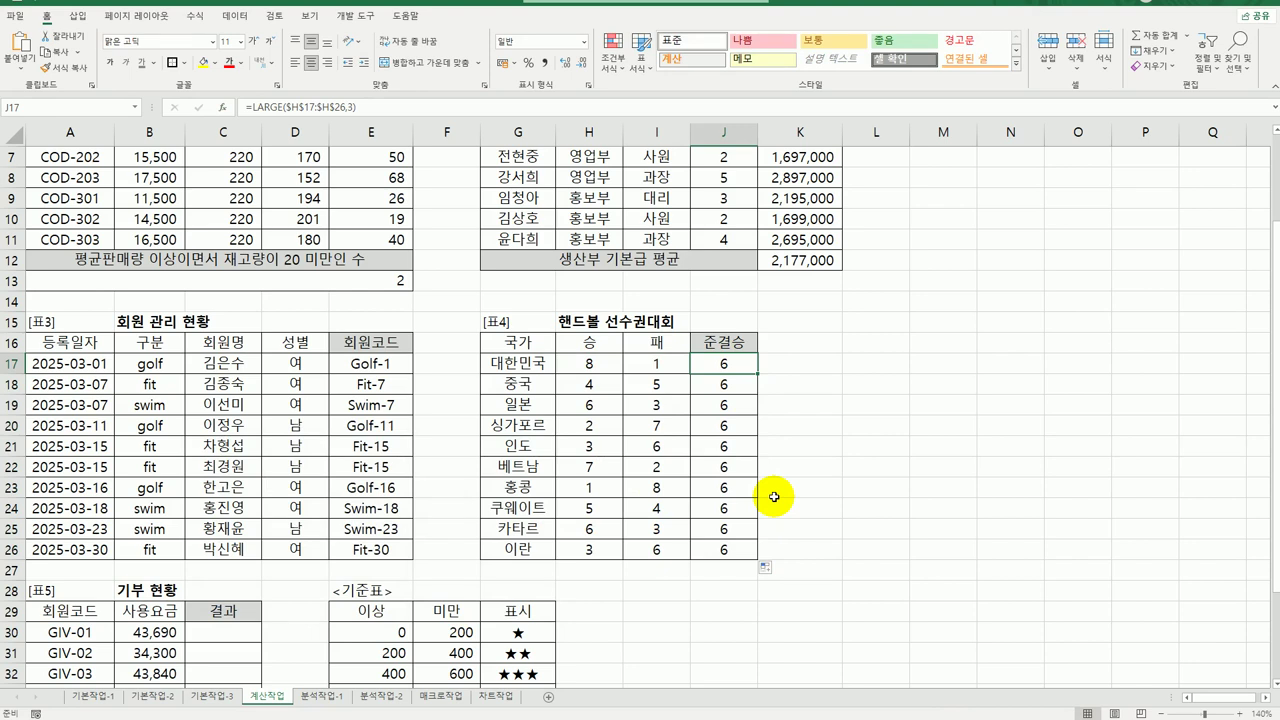
pyautogui.doubleClick(721, 366)
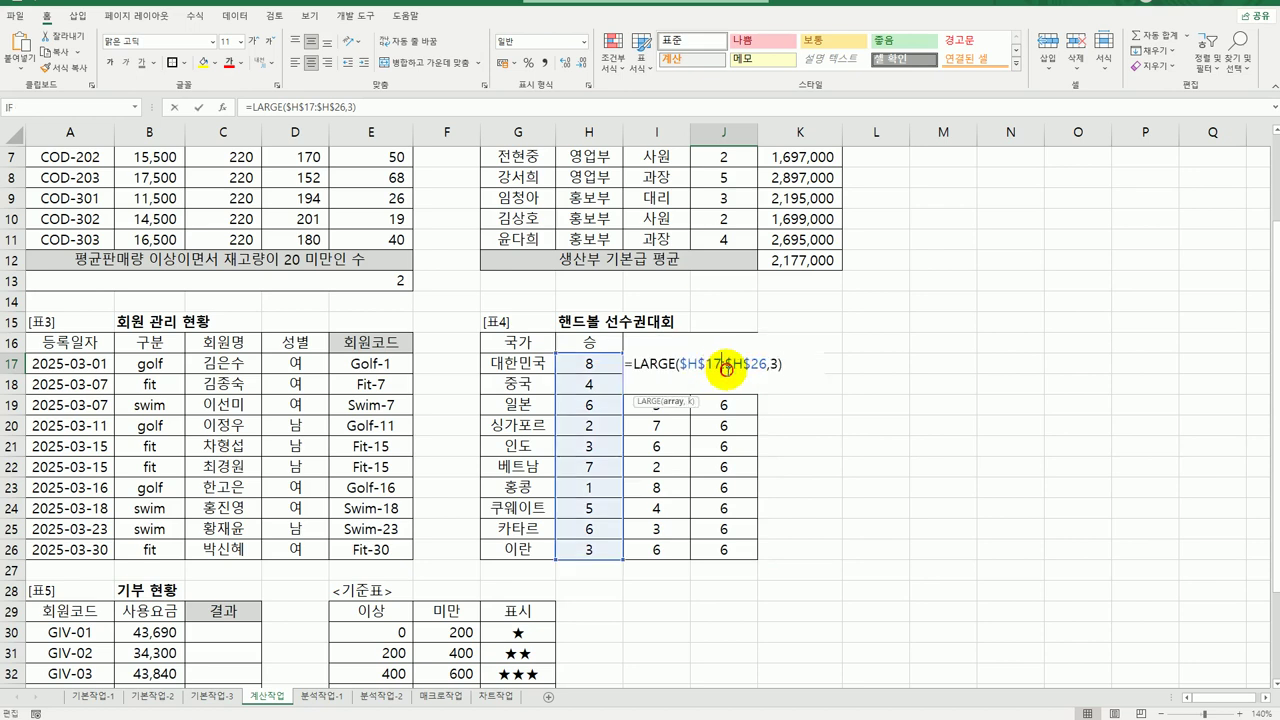
pyautogui.click(633, 364)
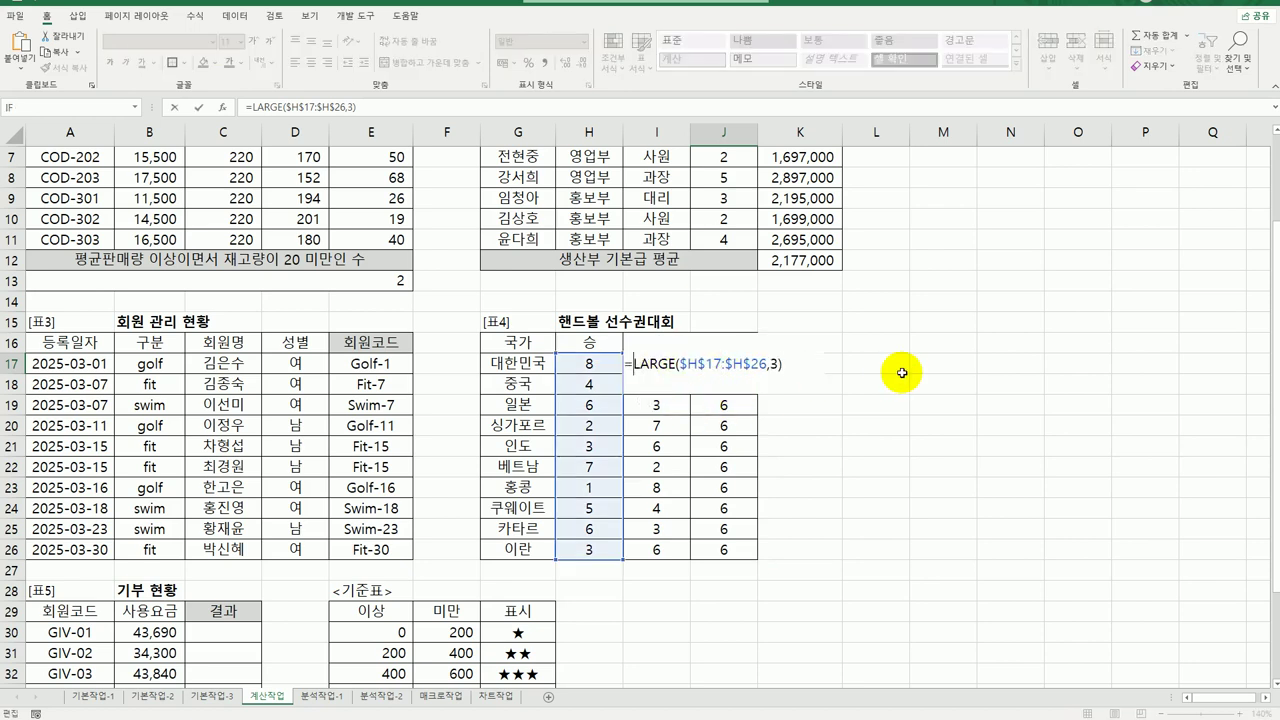
pyautogui.write('if')
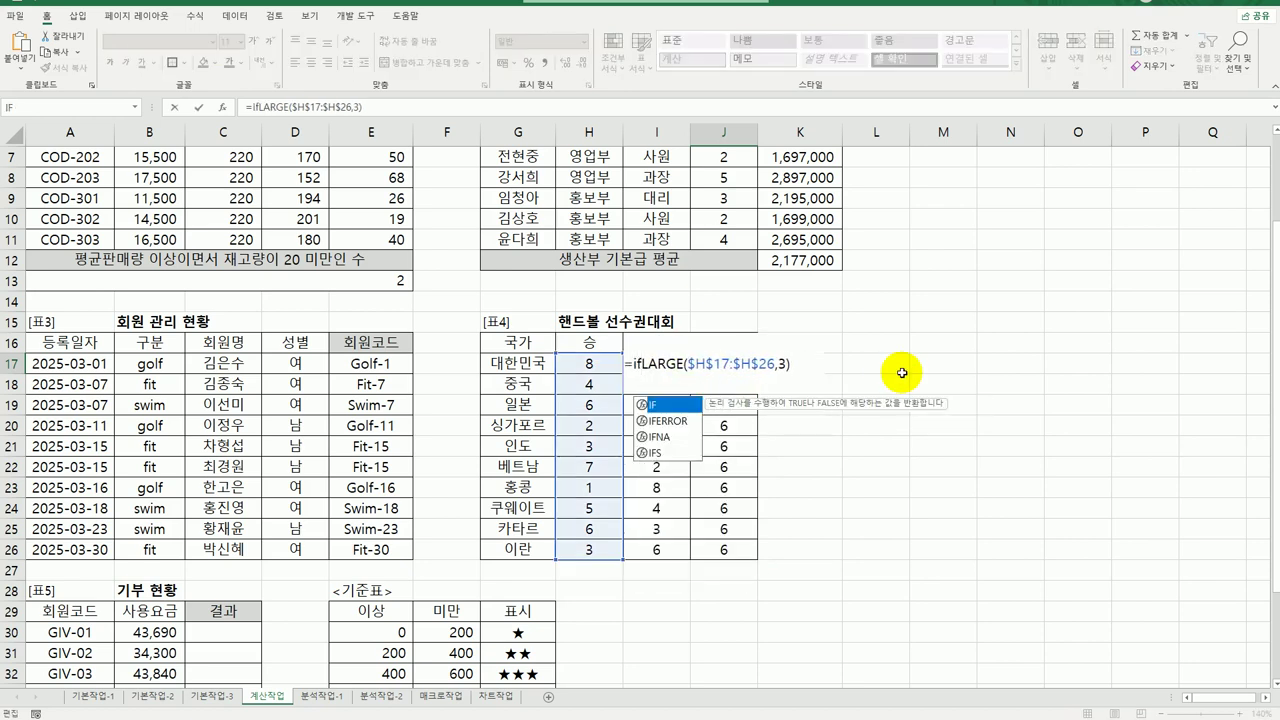
pyautogui.doubleClick(658, 405)
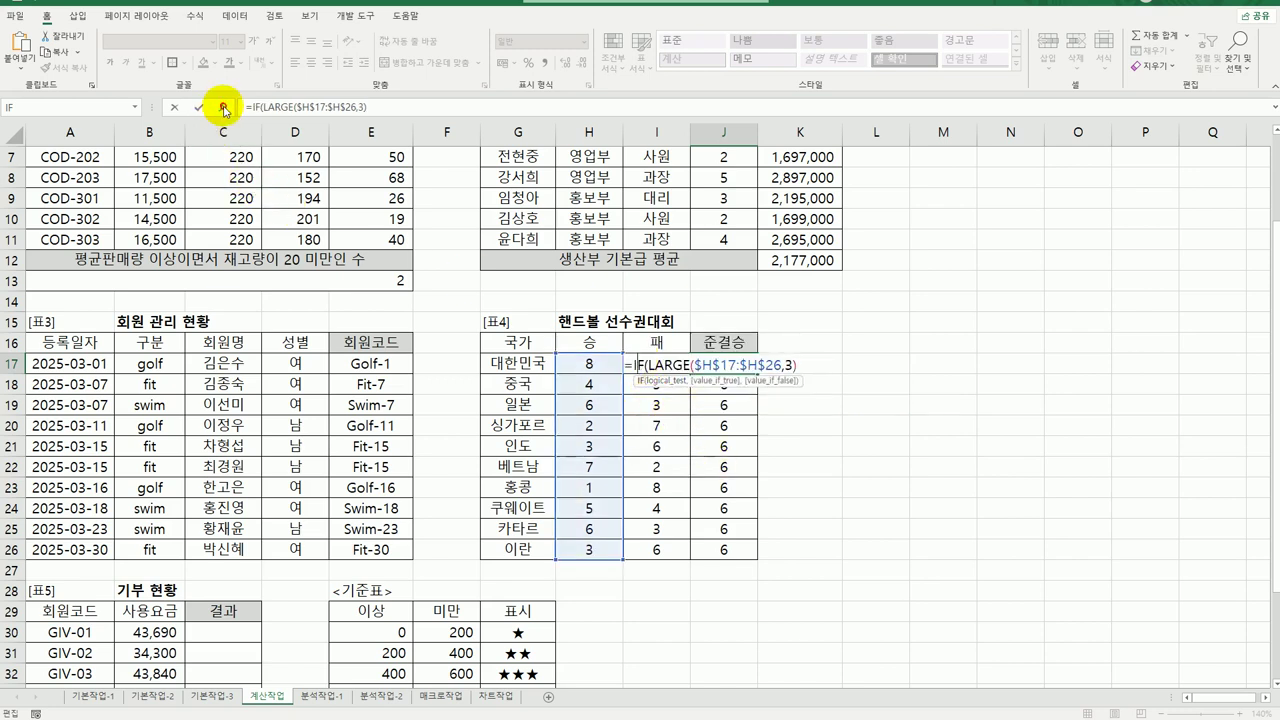
pyautogui.click(223, 107)
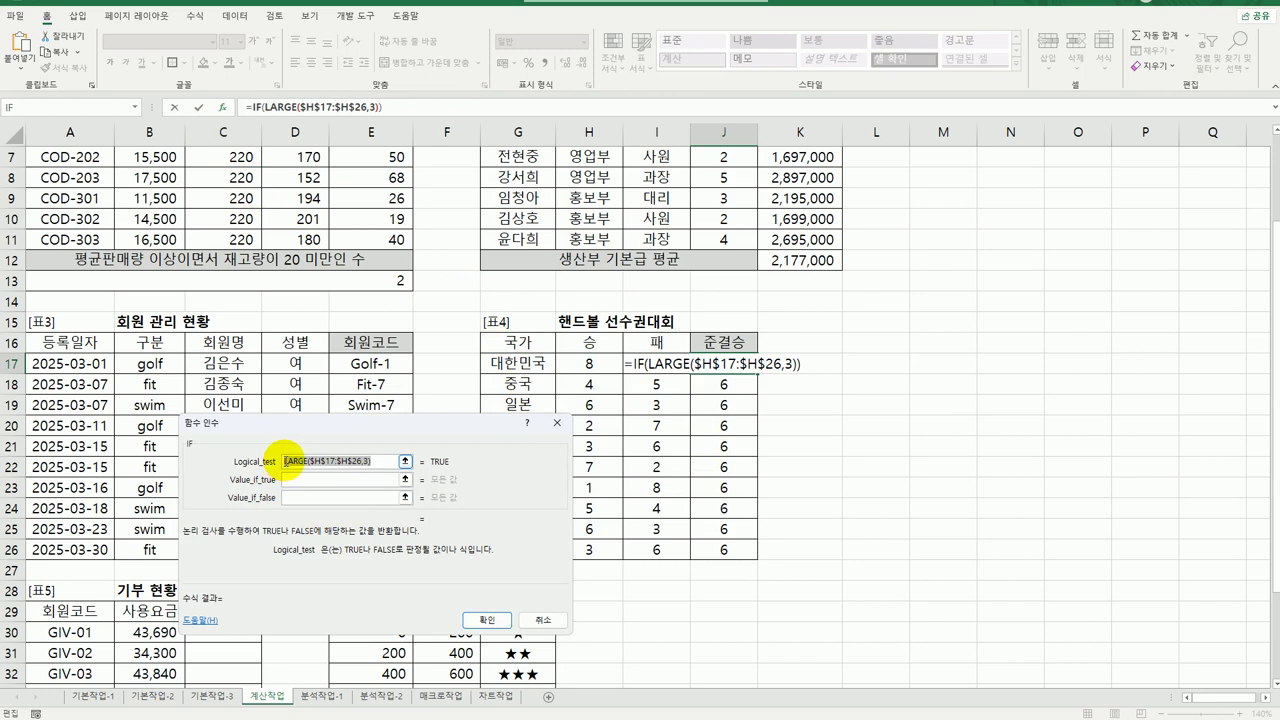
pyautogui.click(284, 460)
pyautogui.click(580, 368)
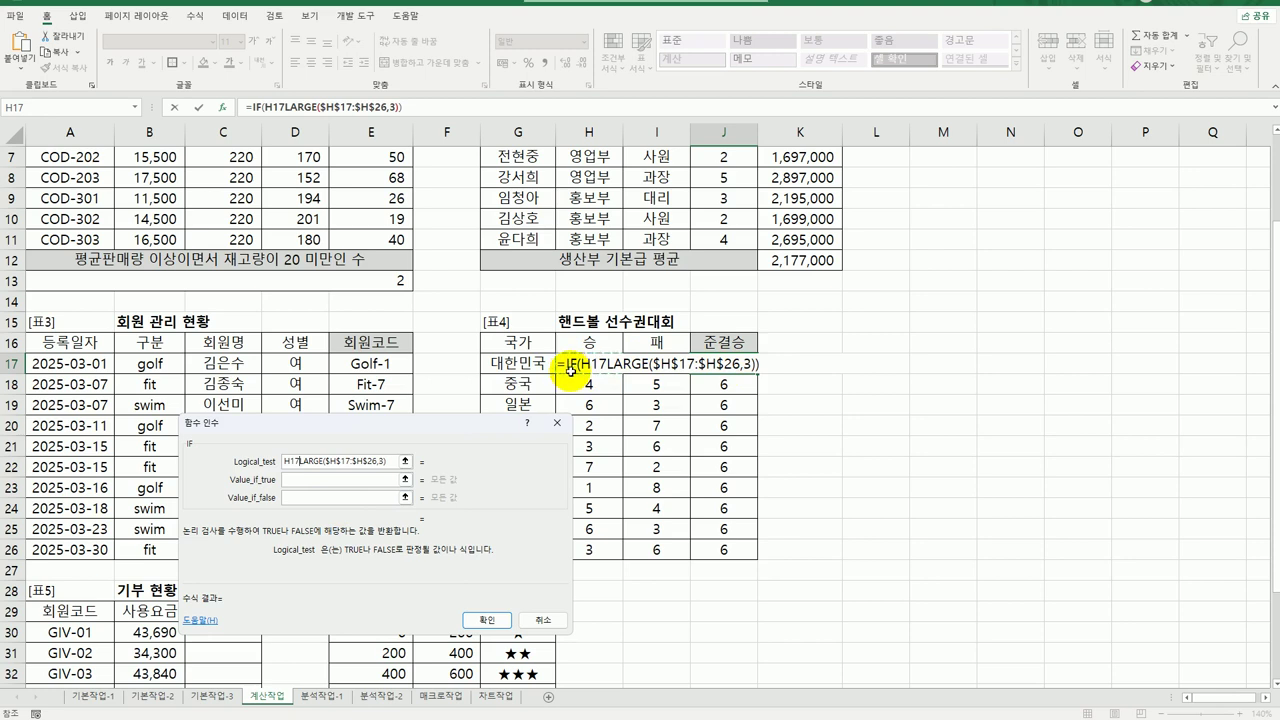
pyautogui.write('>=')
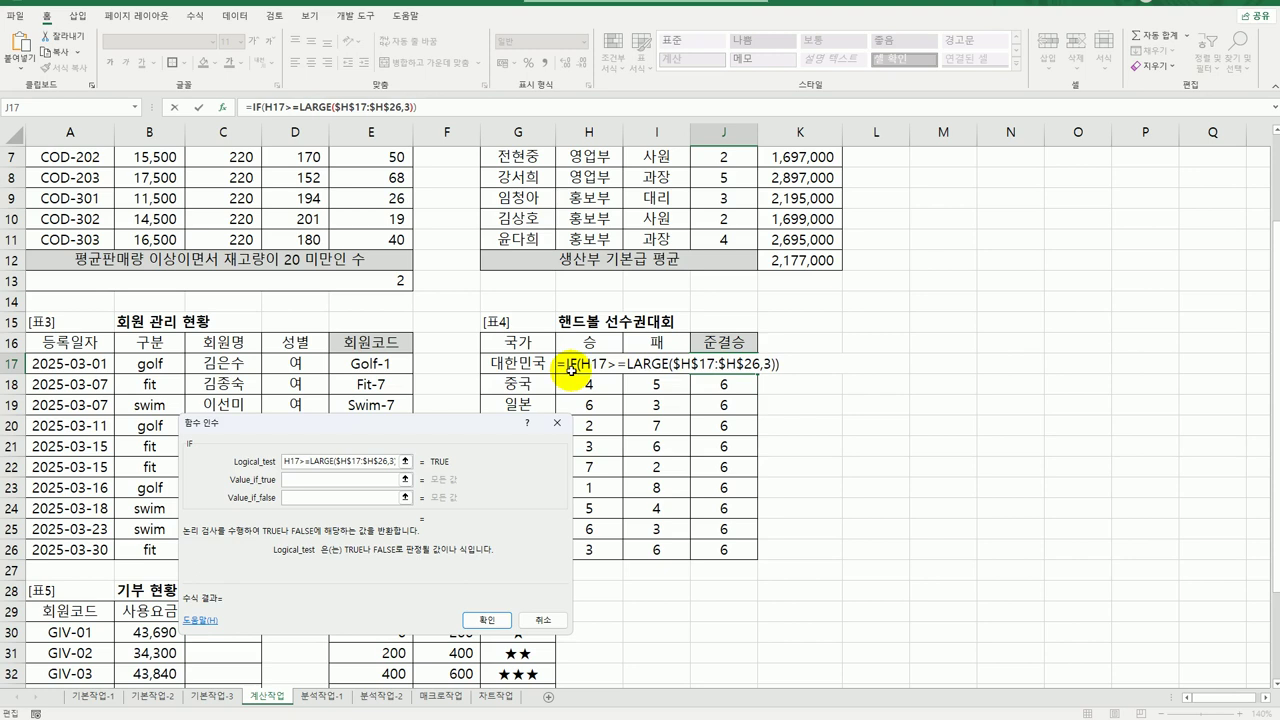
# Set the IF function's Value_if_true to 진출 and Value_if_false to "", and fill the formula down from J17 through J26.
pyautogui.click(331, 479)
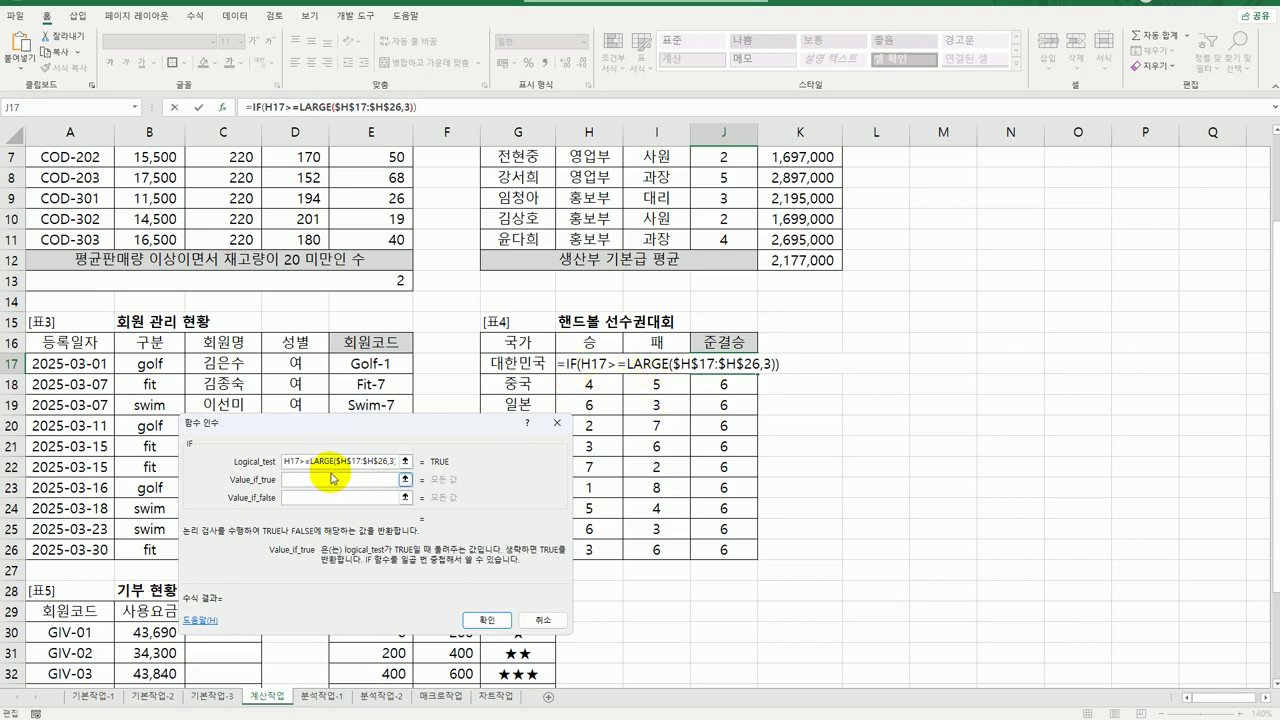
pyautogui.write('결')
pyautogui.press('BackSpace')
pyautogui.write('진출')
pyautogui.press('Tab')
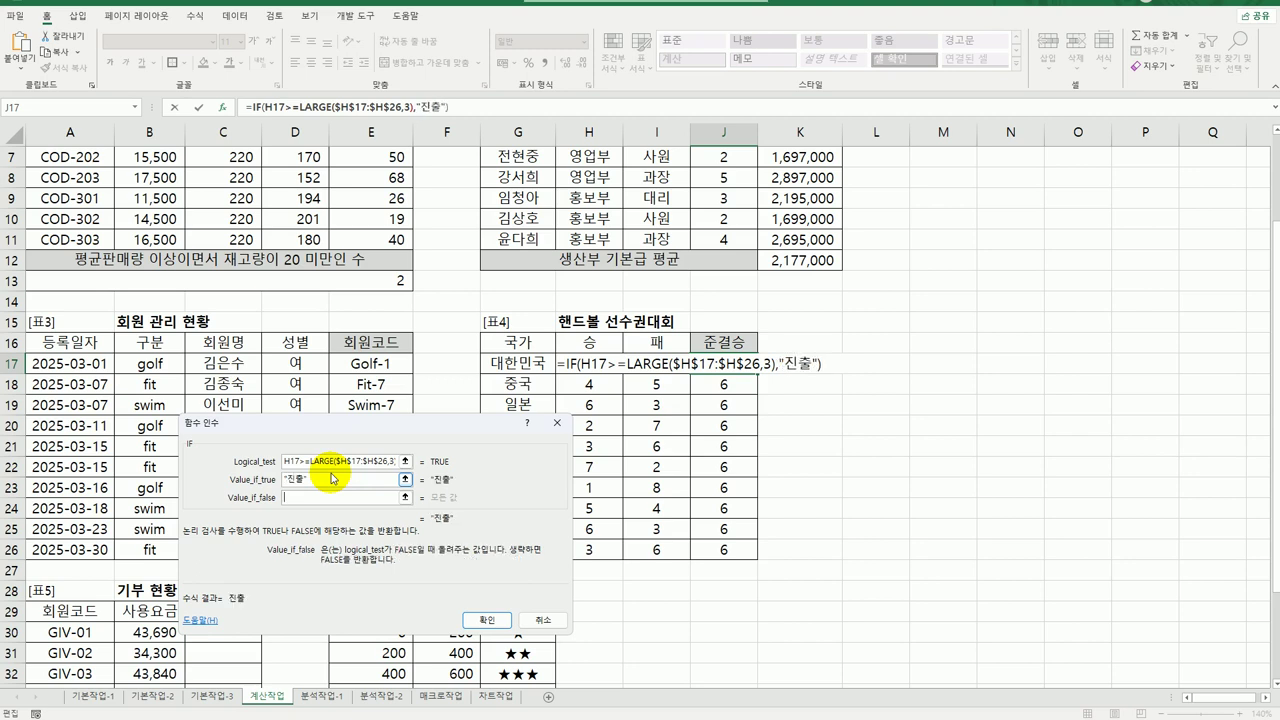
pyautogui.write('""')
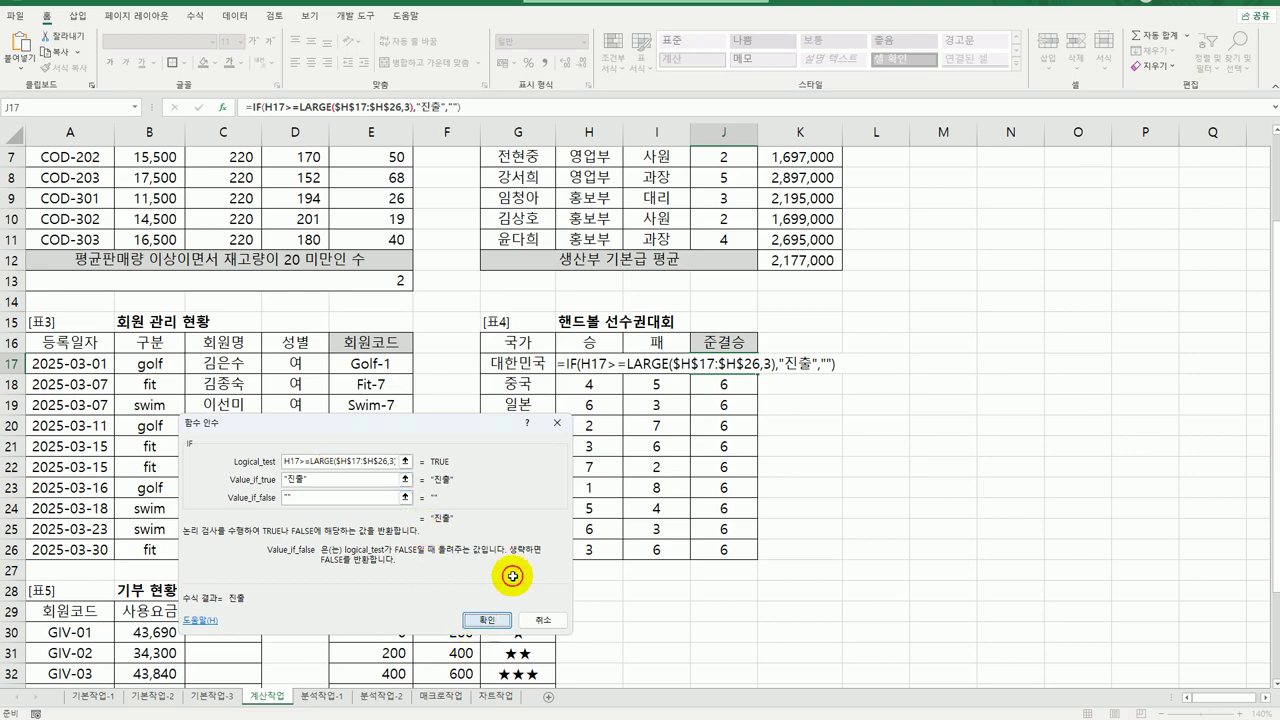
pyautogui.click(487, 620)
pyautogui.moveTo(757, 373); pyautogui.dragTo(752, 555)
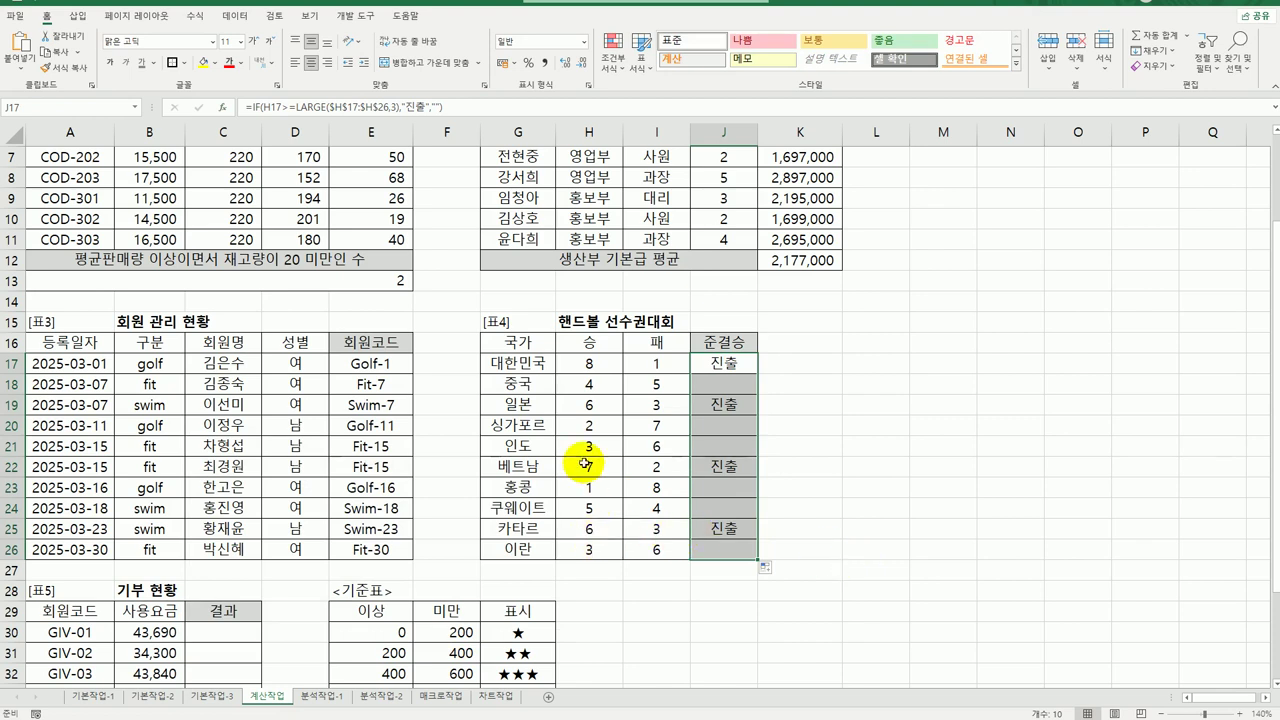
pyautogui.click(586, 406)
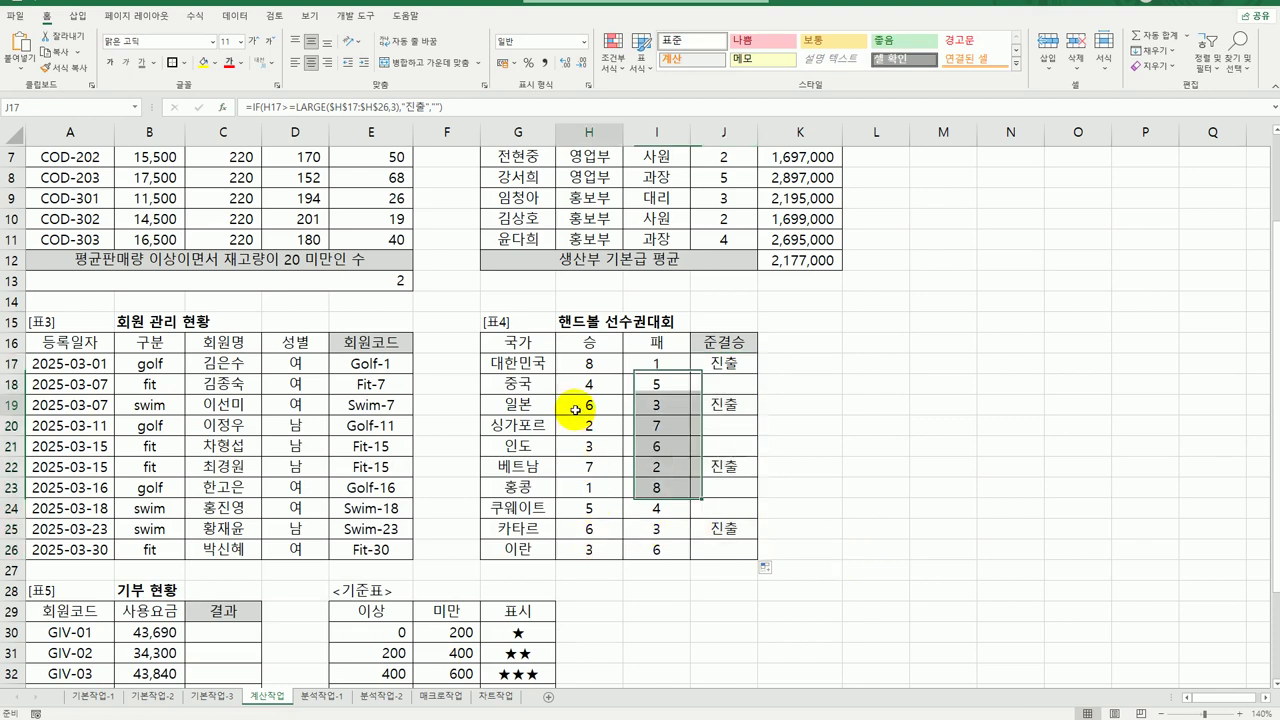
pyautogui.click(734, 530)
pyautogui.click(731, 406)
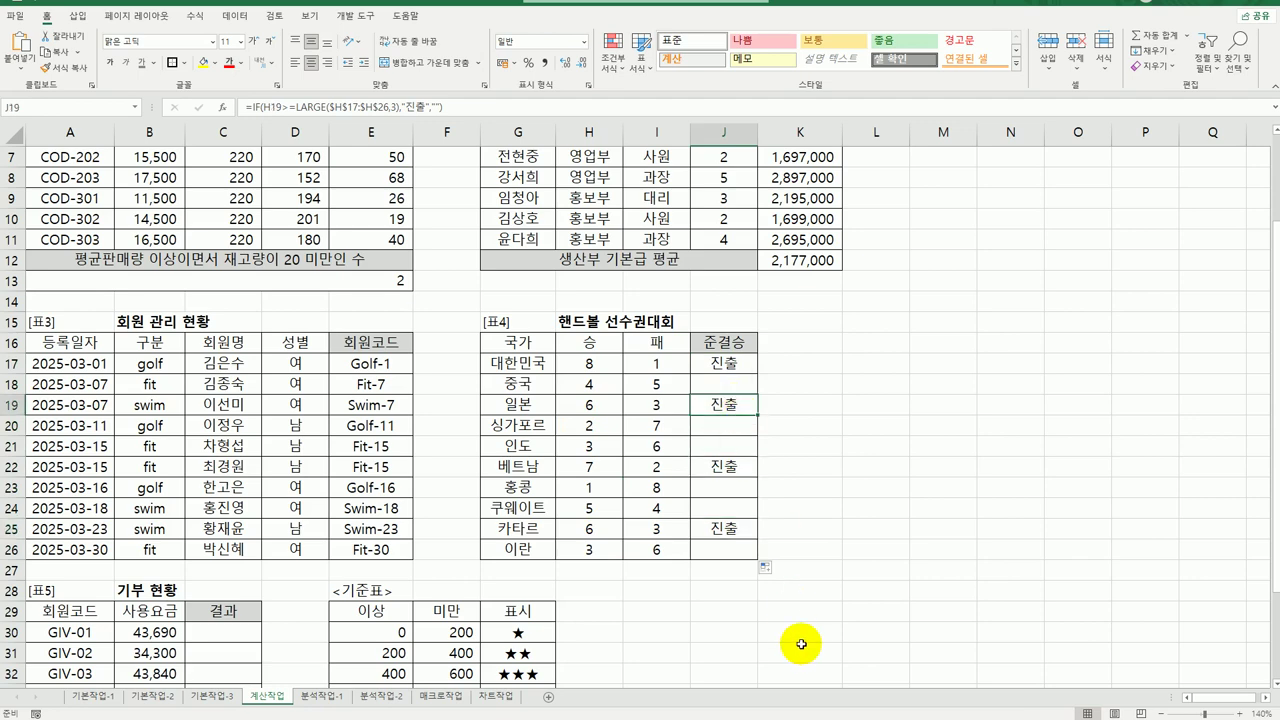
# Start a MOD formula in C30, the first 결과 cell of the 기부 현황 table, and open its function arguments.
pyautogui.scroll(-3, 790, 640)
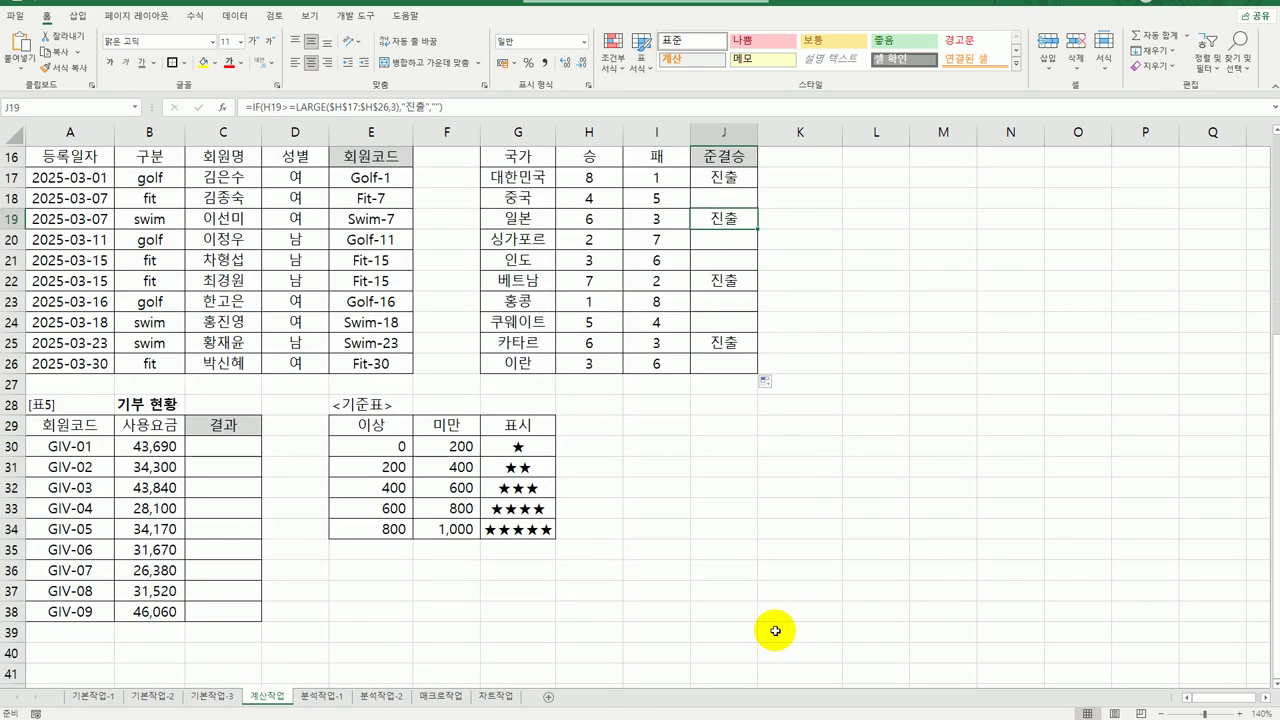
pyautogui.click(237, 446)
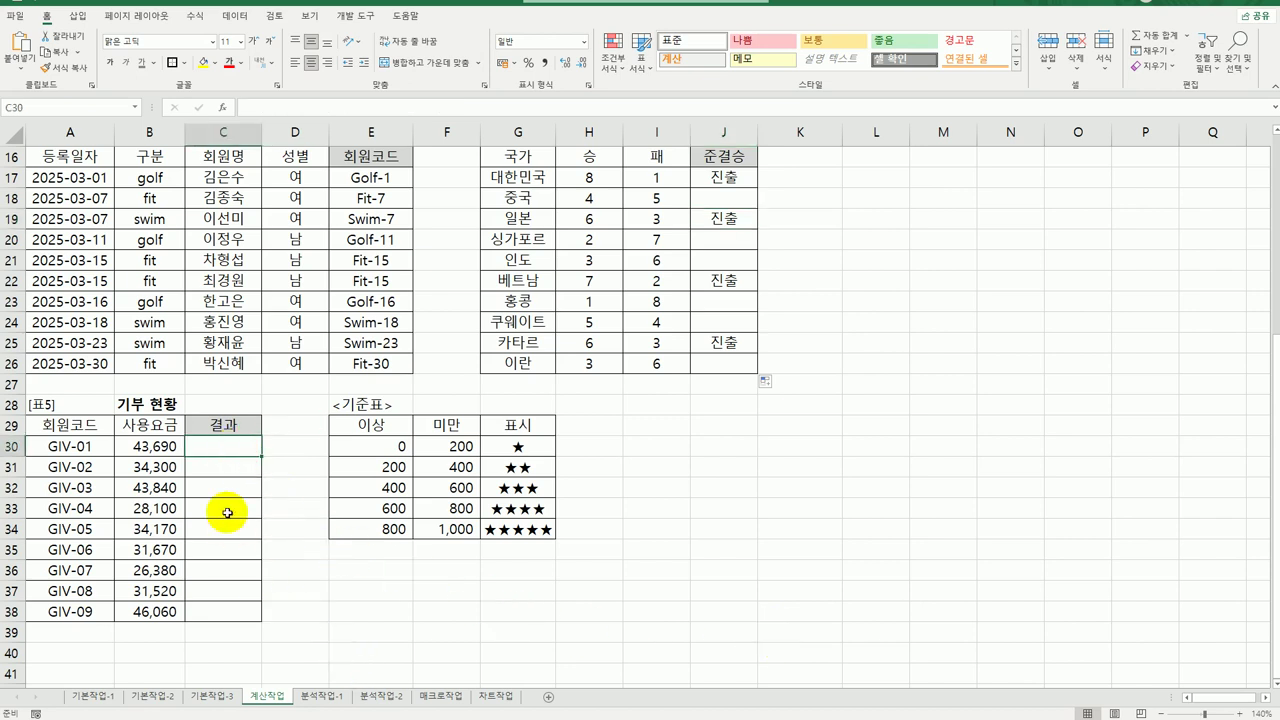
pyautogui.click(164, 448)
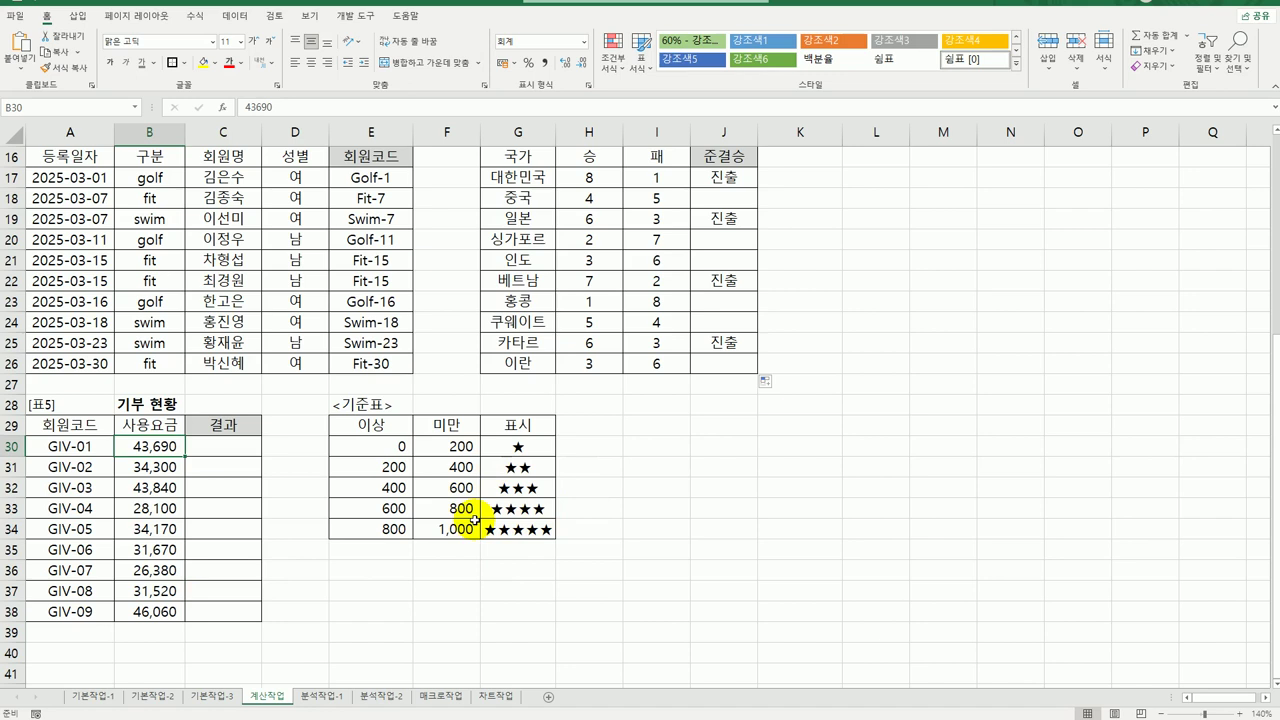
pyautogui.click(236, 446)
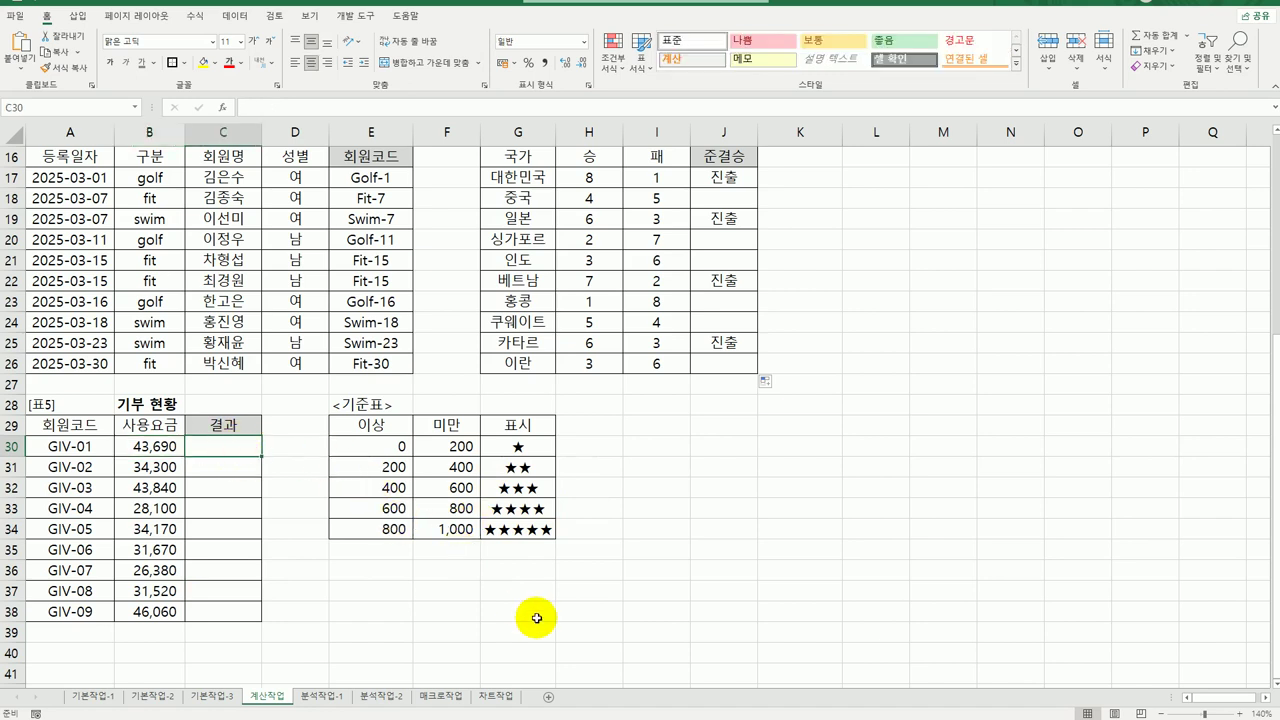
pyautogui.write('=')
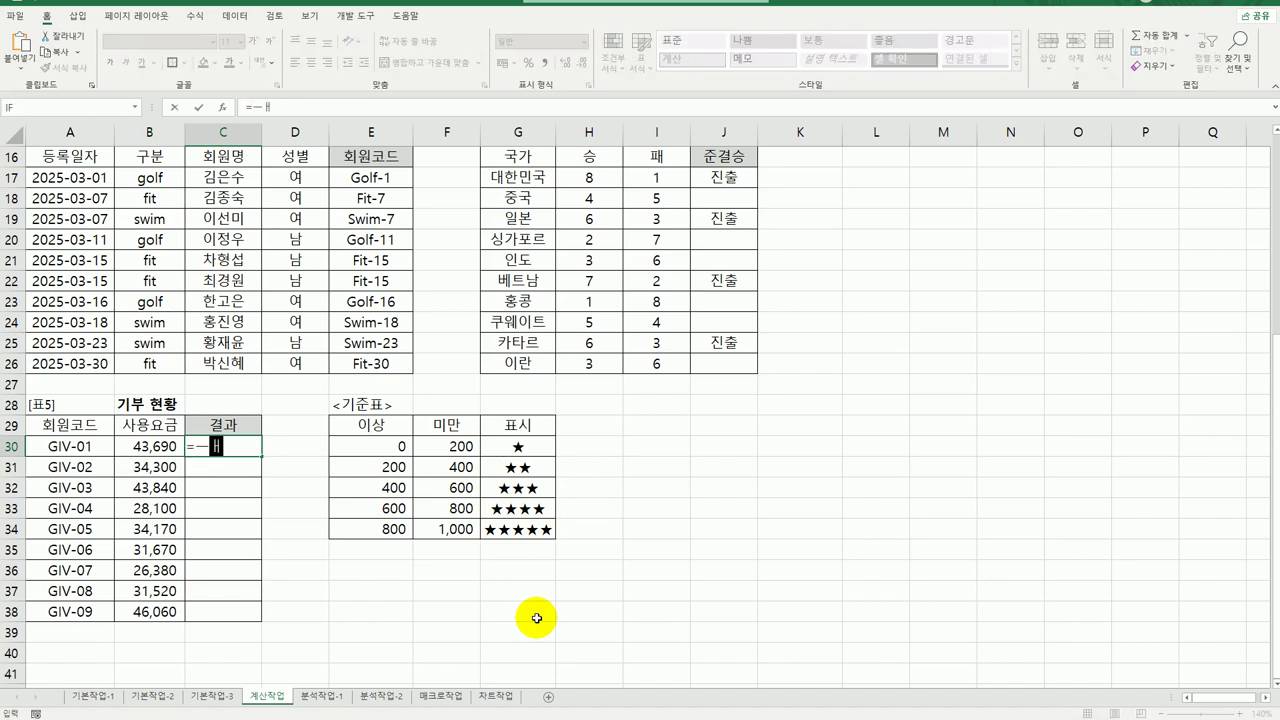
pyautogui.write('mo')
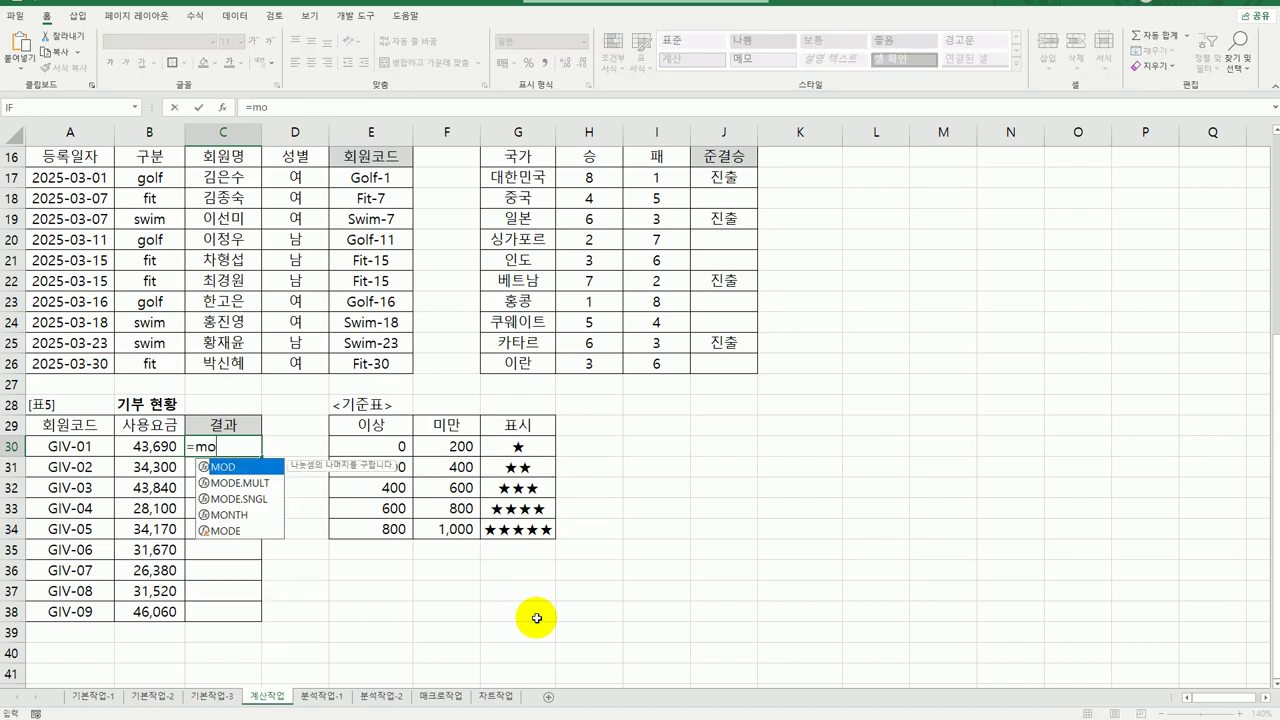
pyautogui.doubleClick(249, 467)
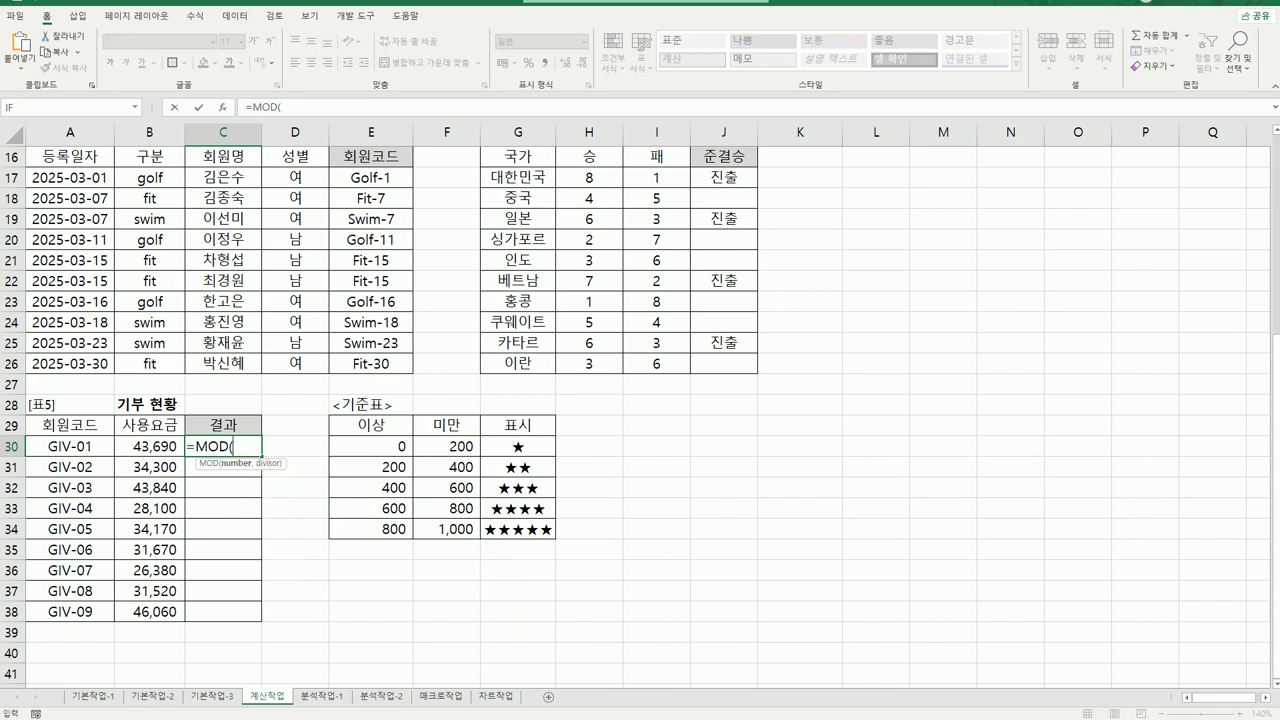
pyautogui.click(225, 114)
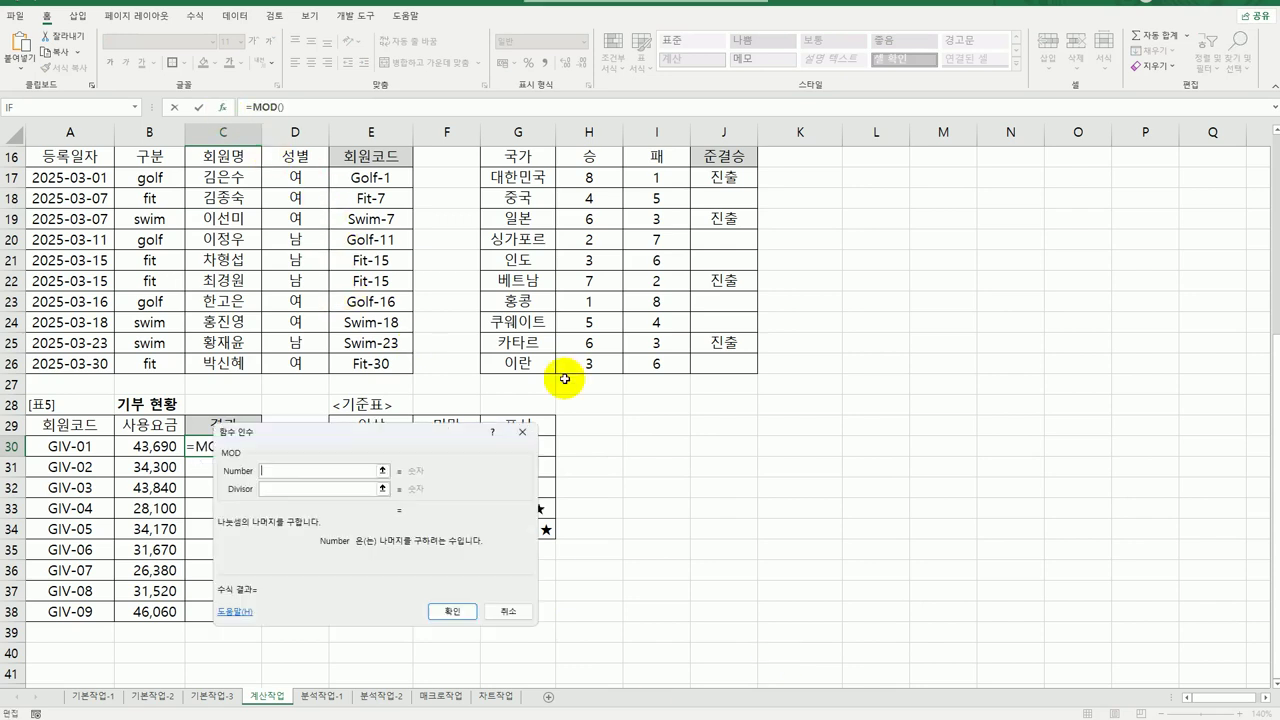
# Set the MOD function's Number to B30 and Divisor to 1000, and fill the formula down from C30 through C38.
pyautogui.moveTo(371, 436); pyautogui.dragTo(592, 386)
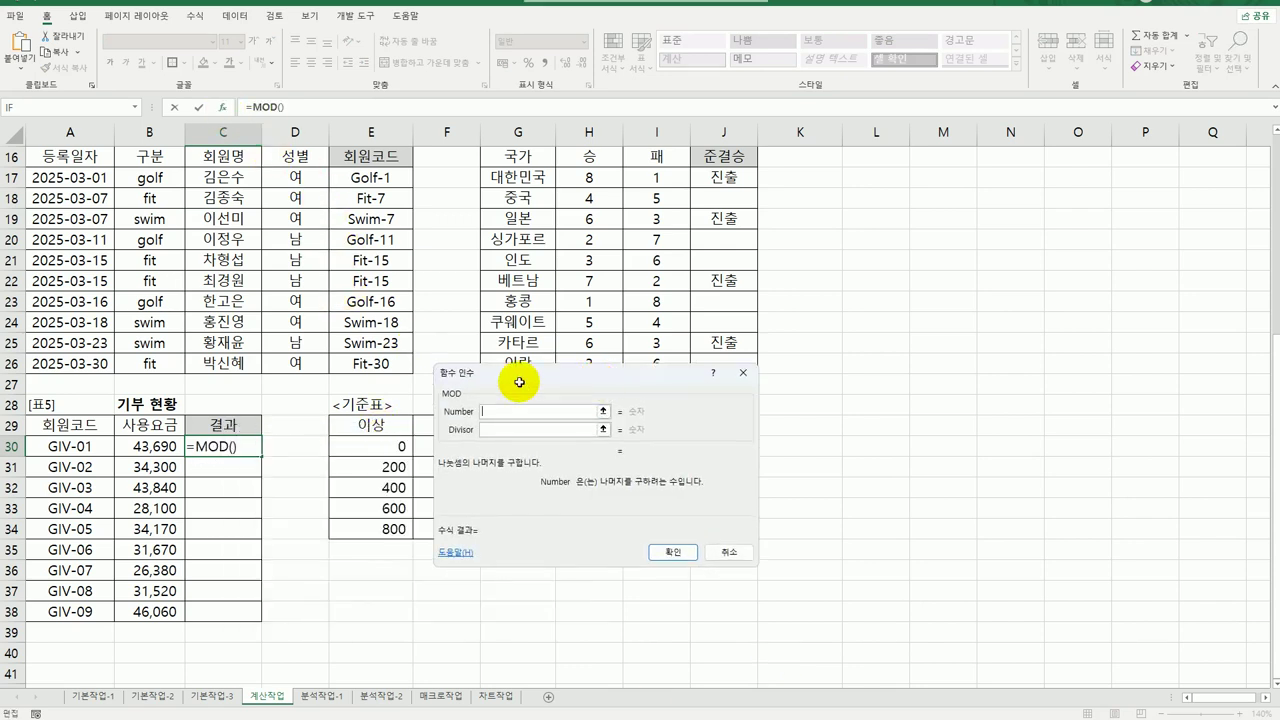
pyautogui.click(152, 448)
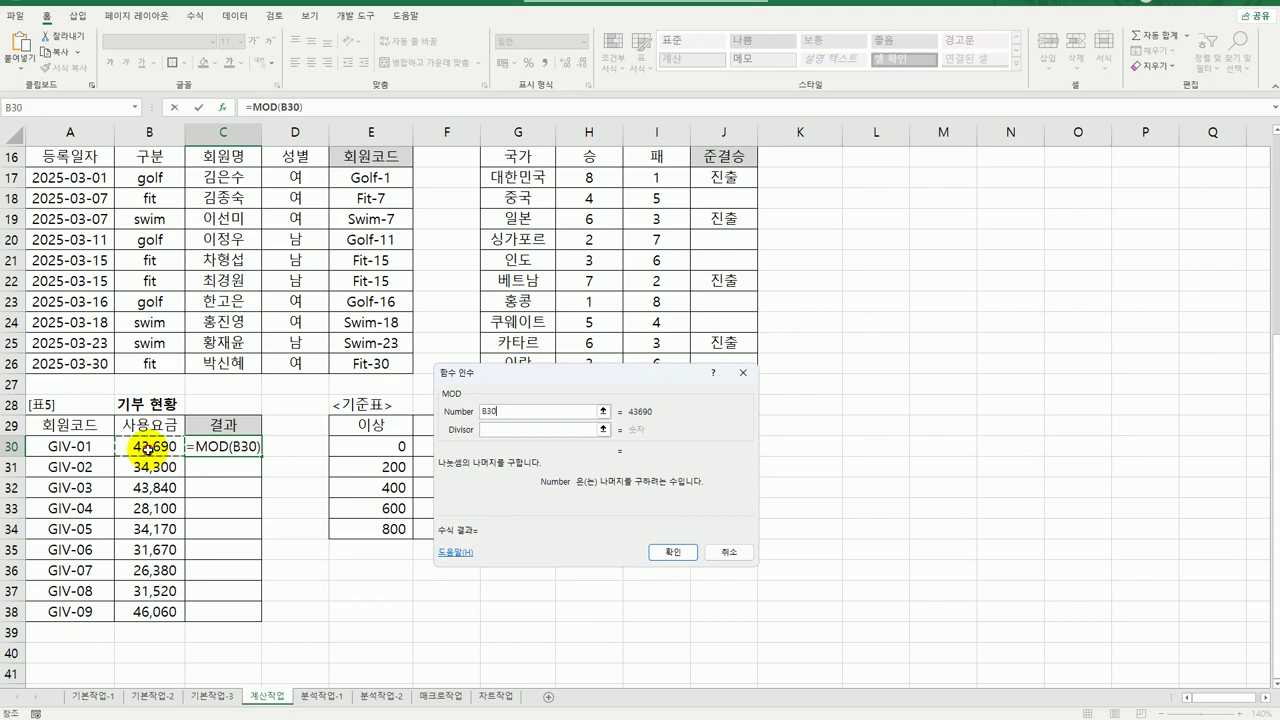
pyautogui.click(528, 430)
pyautogui.write('1000')
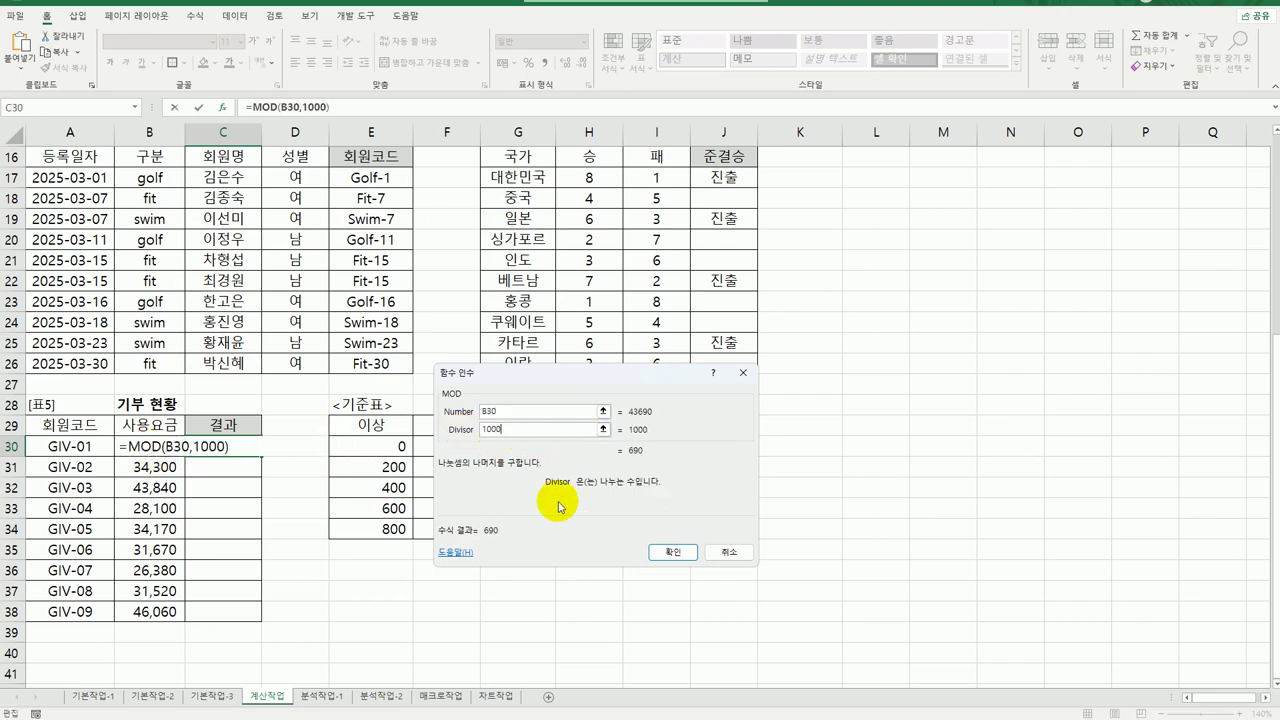
pyautogui.click(673, 552)
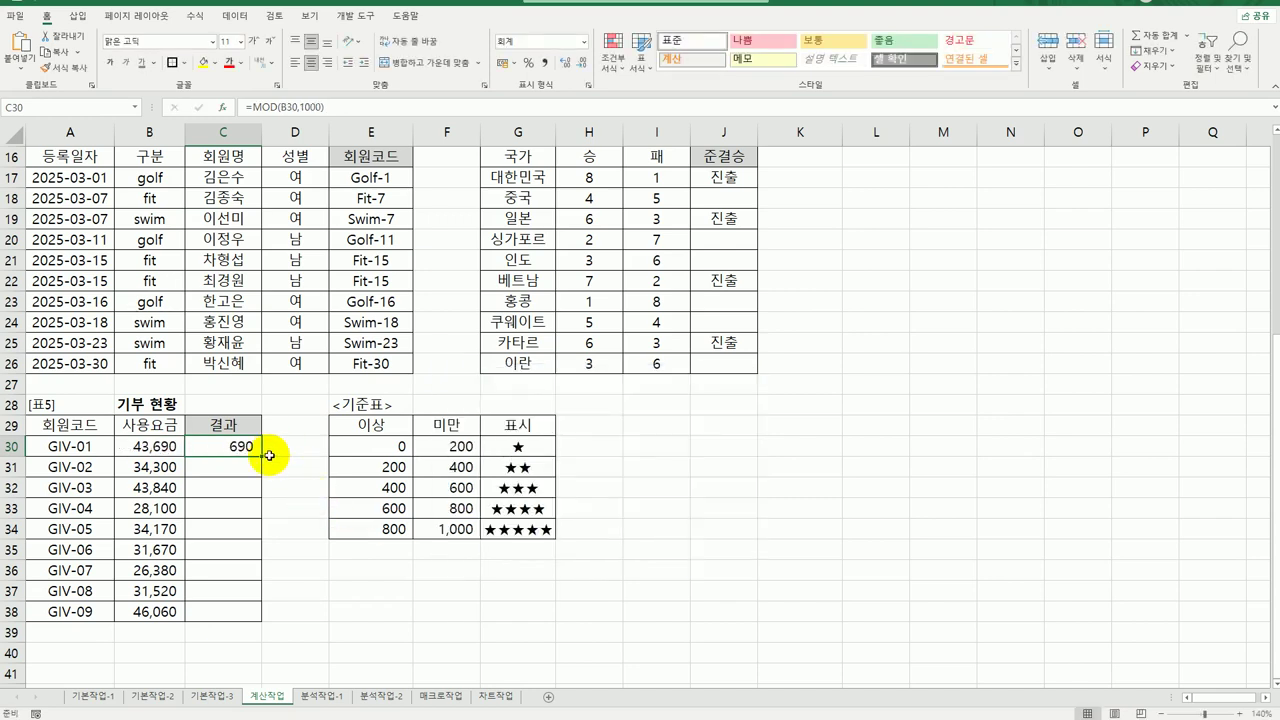
pyautogui.moveTo(262, 456); pyautogui.dragTo(264, 622)
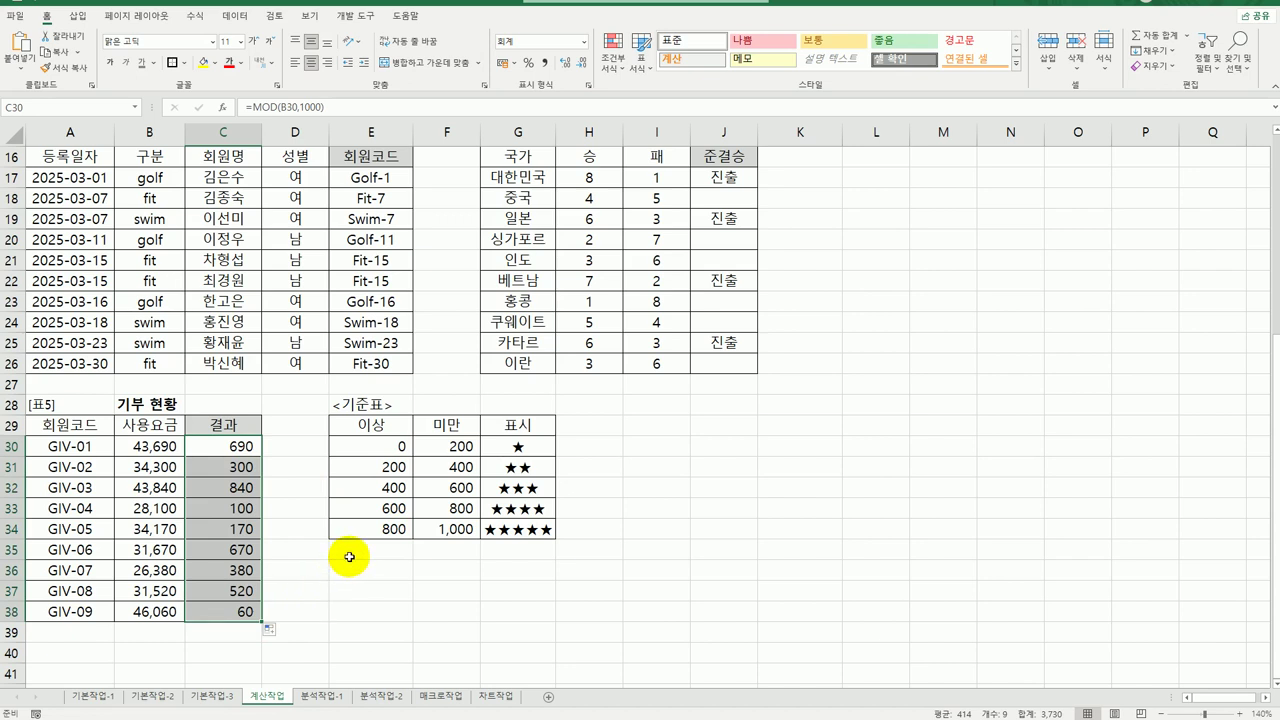
# Wrap the MOD formula in C30 in a VLOOKUP function as its Lookup_value and open the VLOOKUP arguments.
pyautogui.click(379, 455)
pyautogui.moveTo(379, 455); pyautogui.dragTo(391, 529)
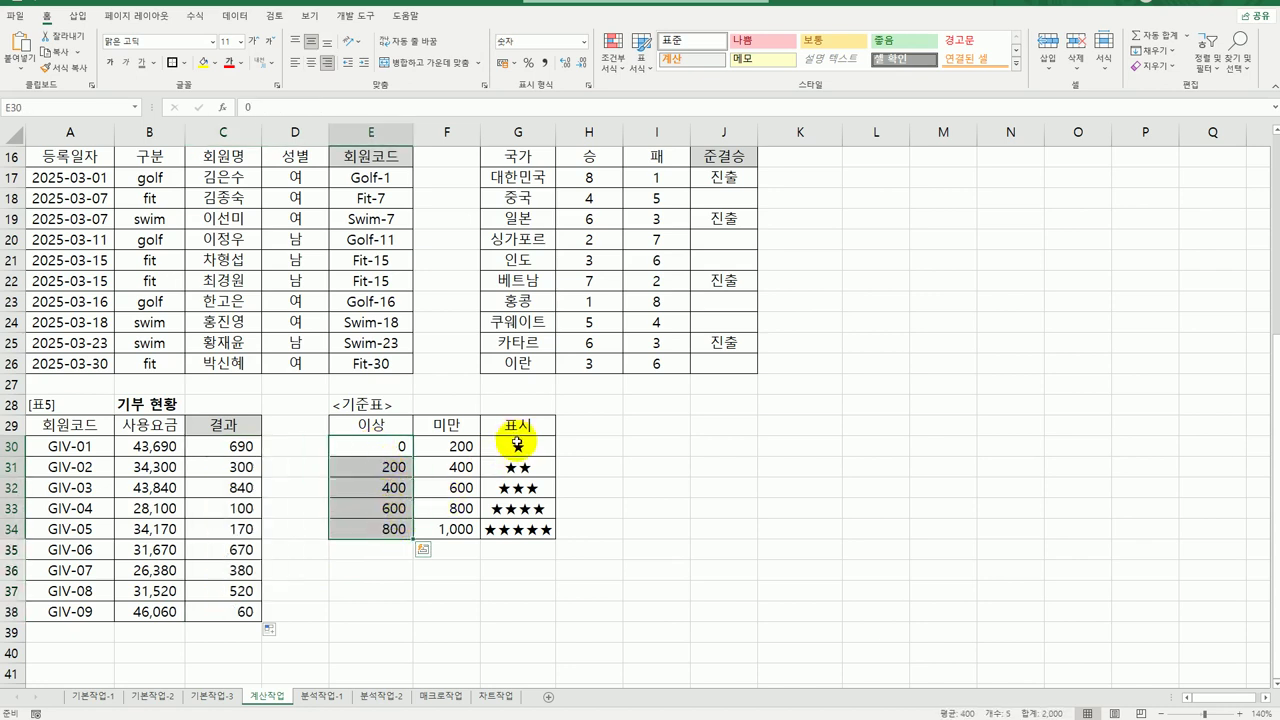
pyautogui.moveTo(516, 447); pyautogui.dragTo(522, 530)
pyautogui.click(241, 453)
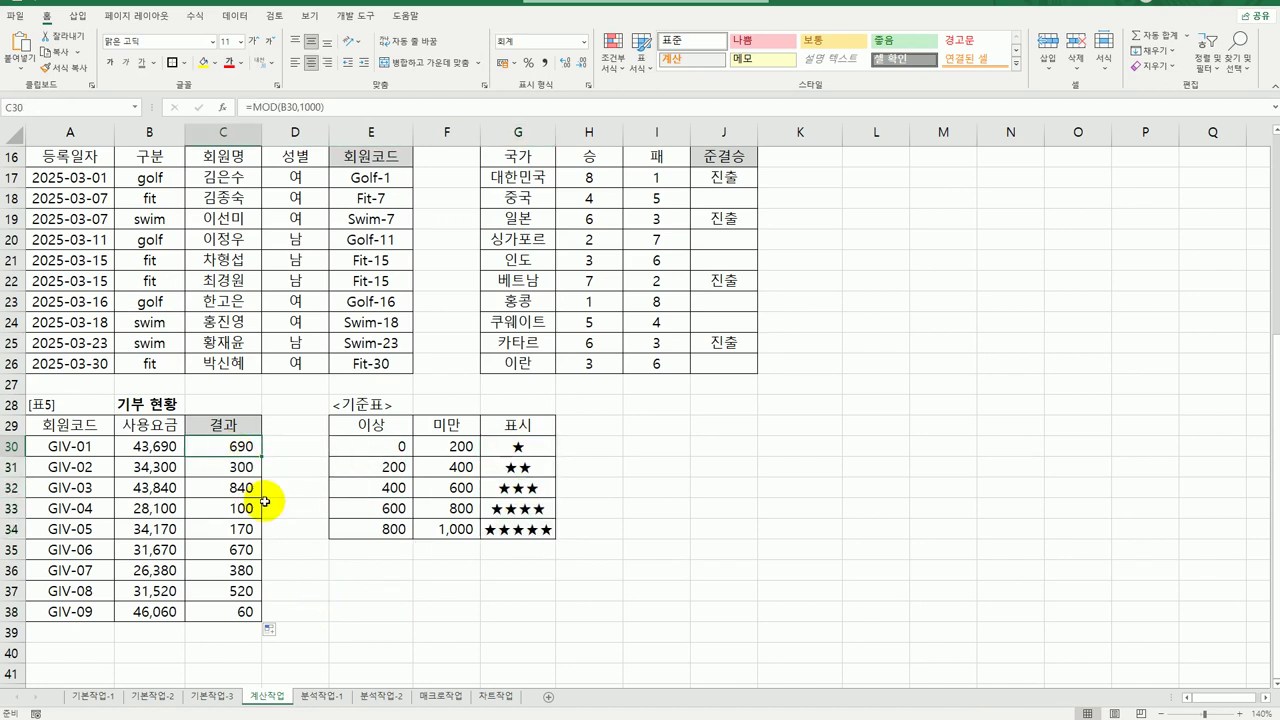
pyautogui.doubleClick(228, 447)
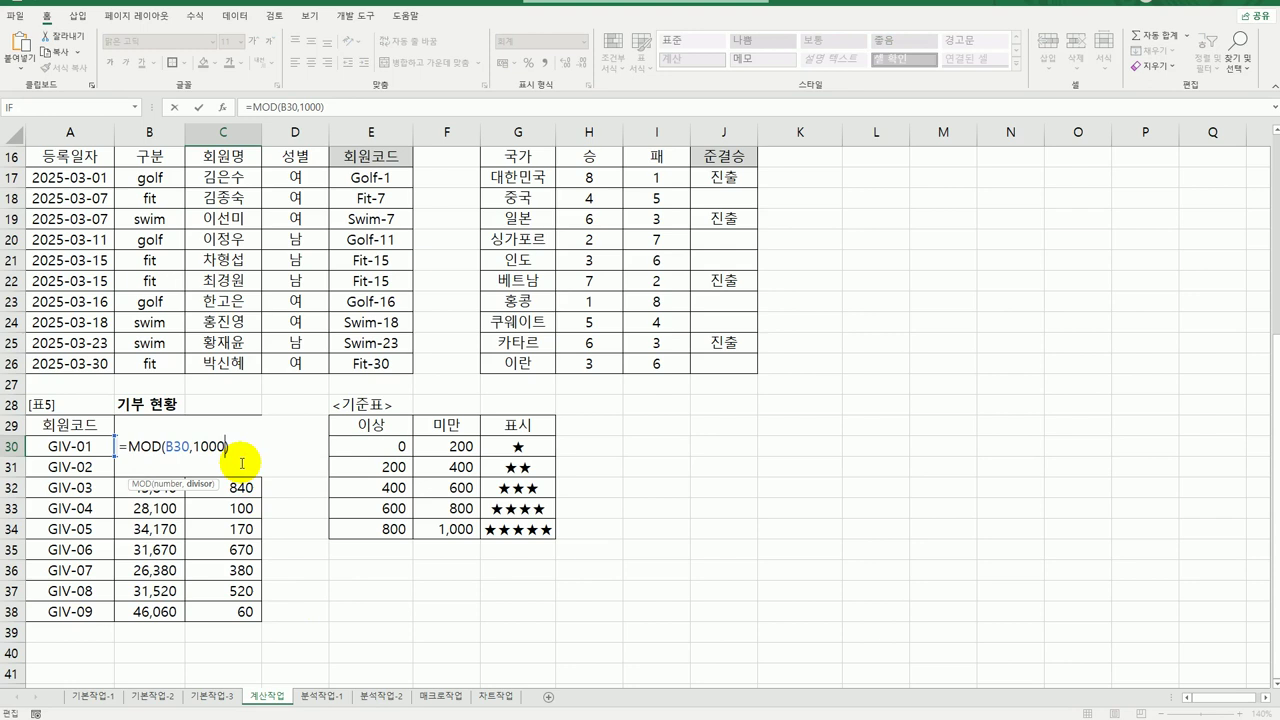
pyautogui.click(126, 446)
pyautogui.write('vl')
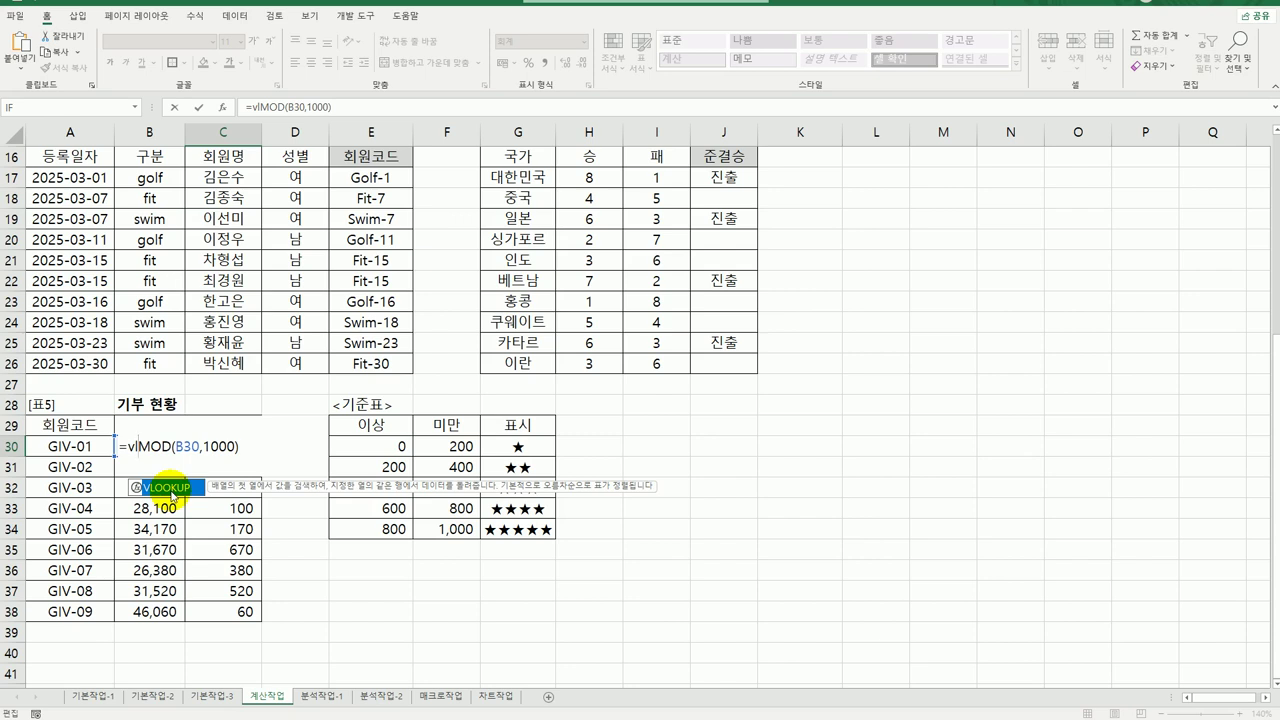
pyautogui.doubleClick(172, 494)
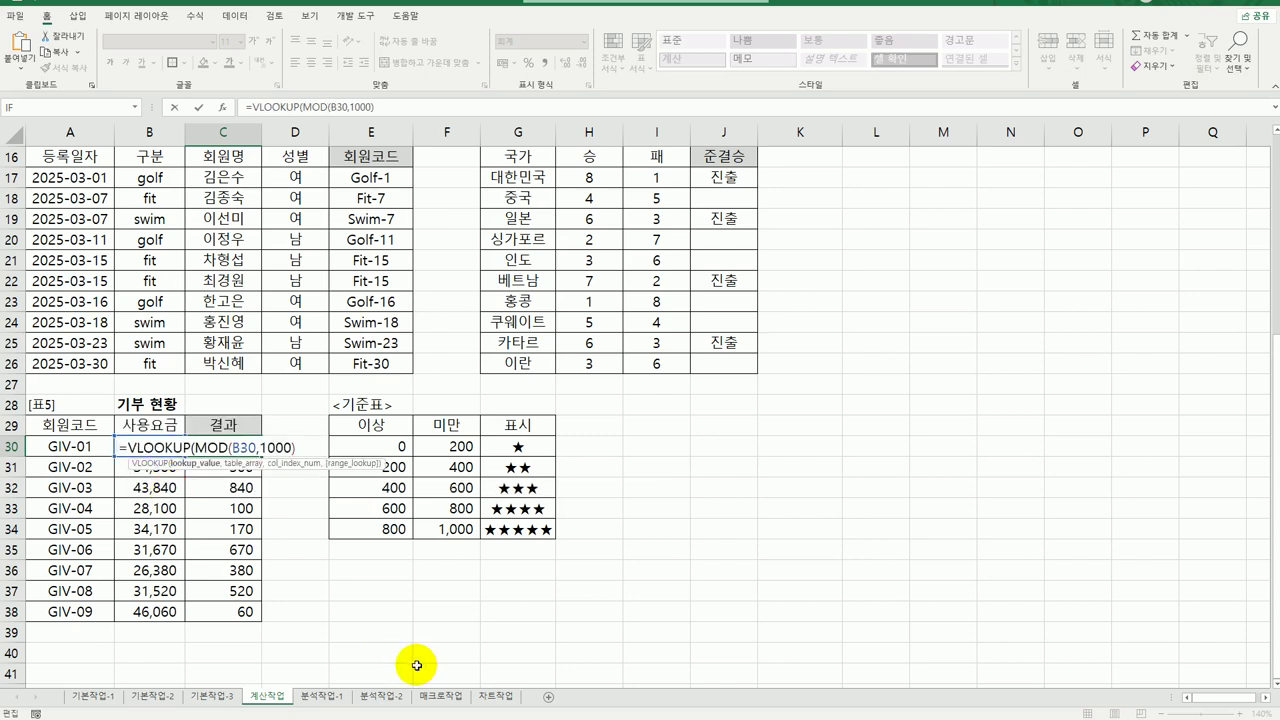
pyautogui.click(150, 447)
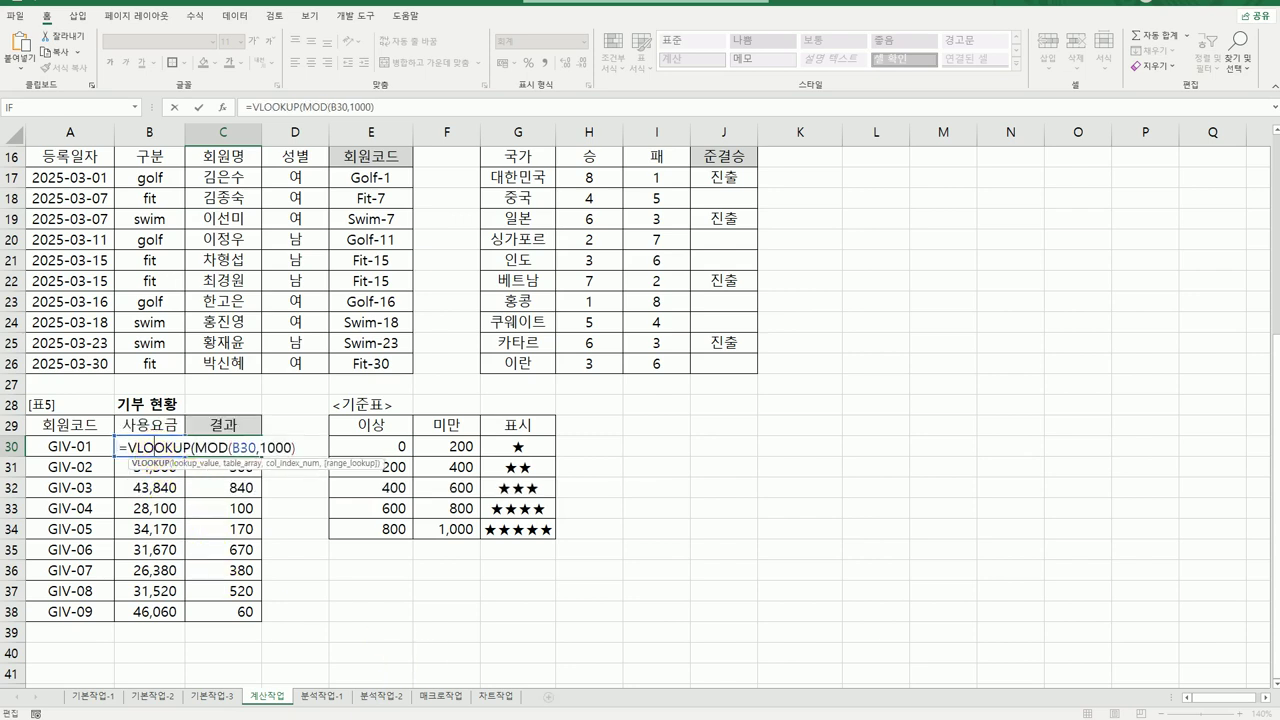
pyautogui.click(222, 107)
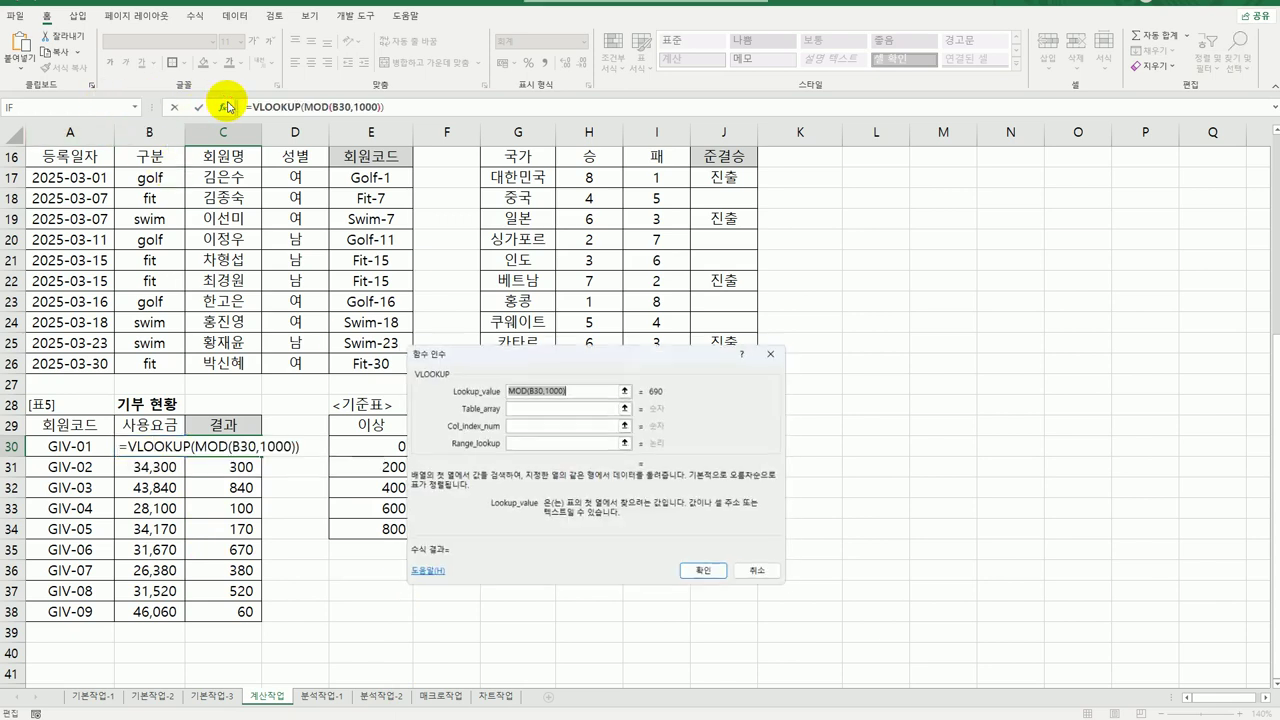
# Set VLOOKUP's Table_array to $E$30:$G$34 and Col_index_num to 3, and fill the formula down from C30 through C38.
pyautogui.moveTo(565, 353); pyautogui.dragTo(868, 347)
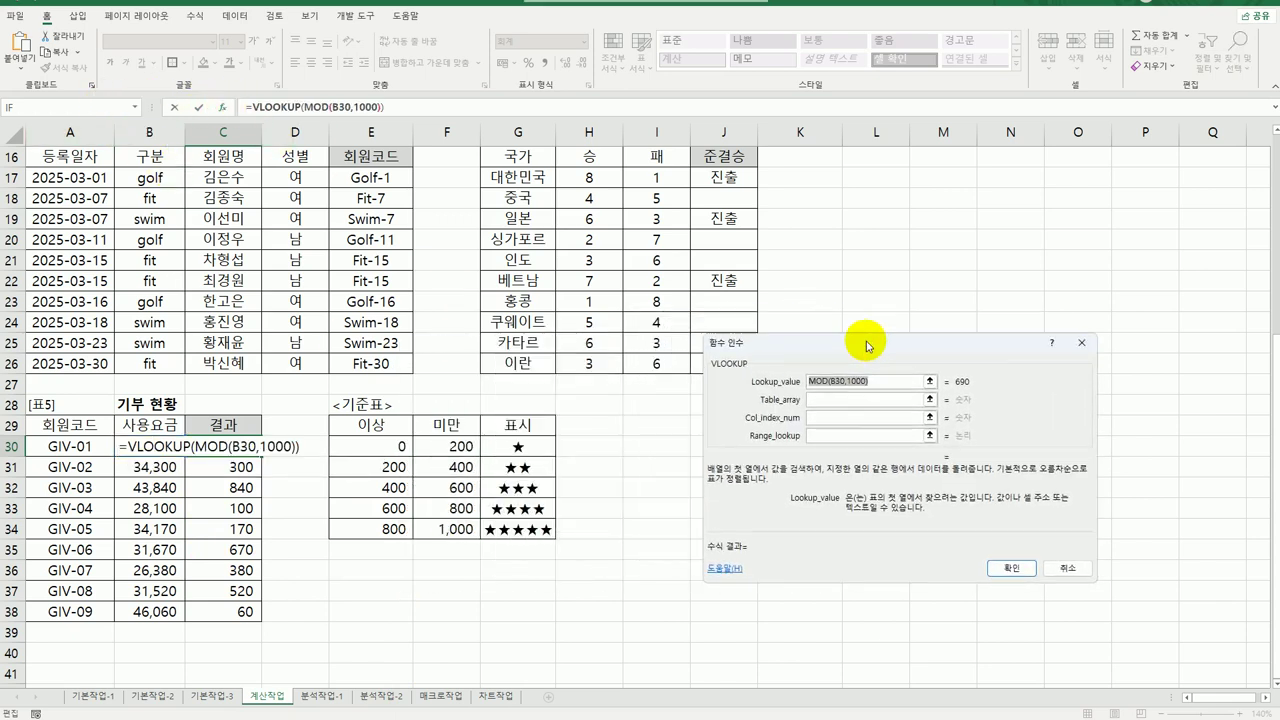
pyautogui.click(836, 418)
pyautogui.click(839, 400)
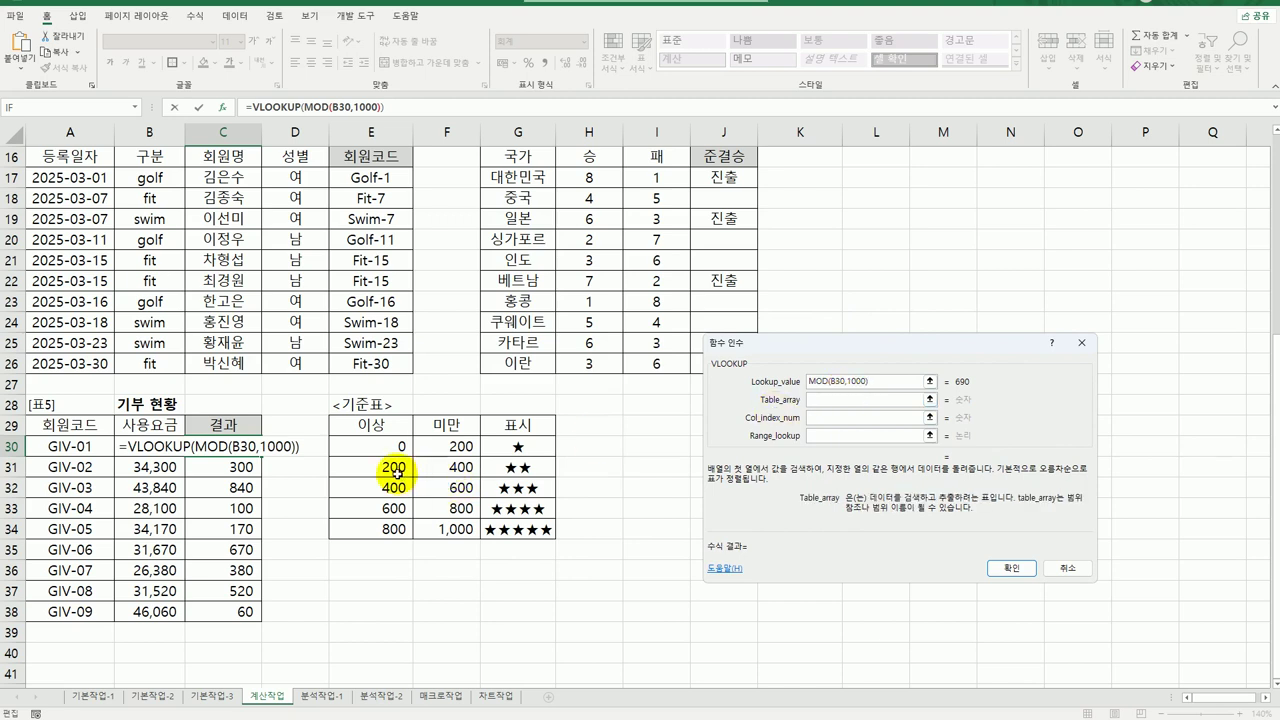
pyautogui.moveTo(378, 448); pyautogui.dragTo(528, 546)
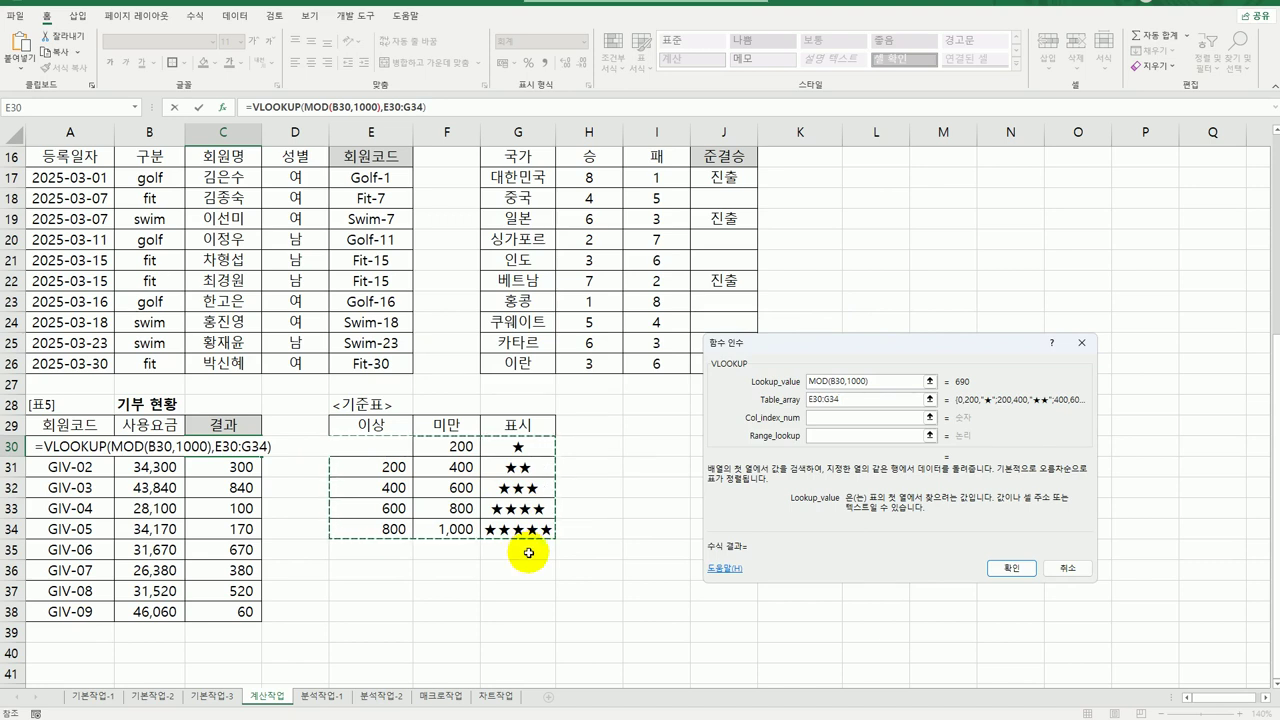
pyautogui.press('F4')
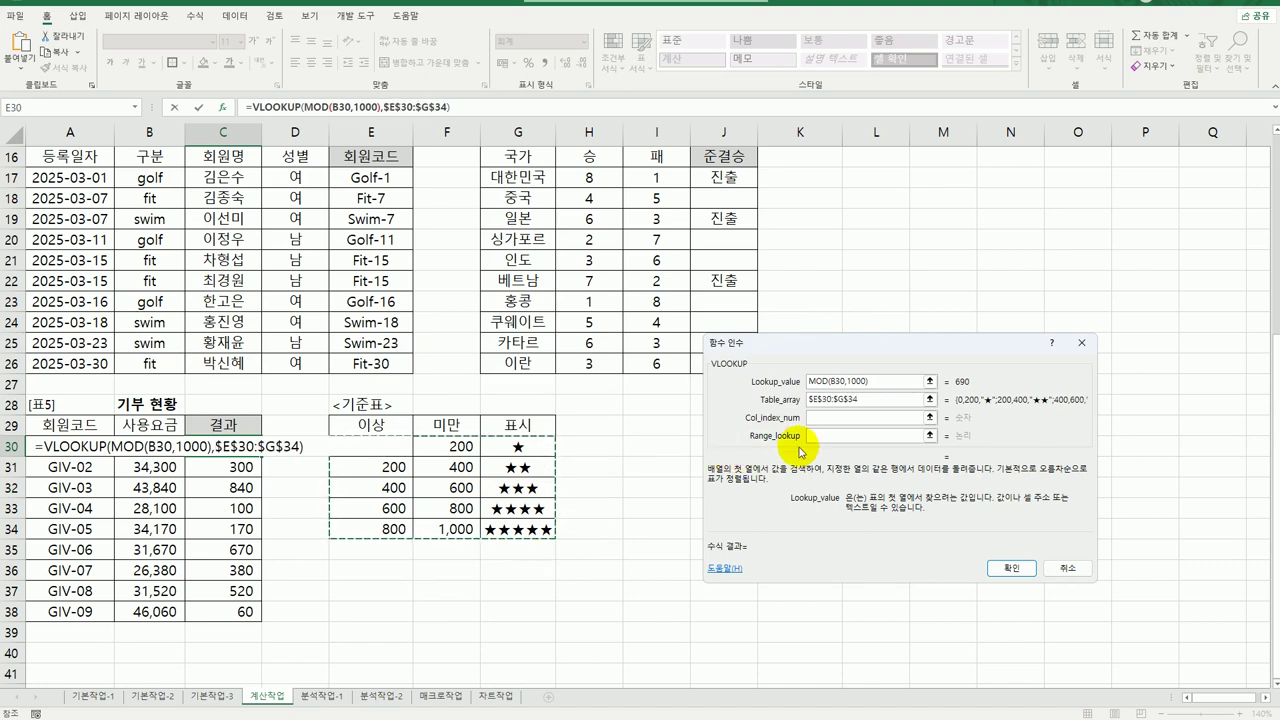
pyautogui.click(815, 418)
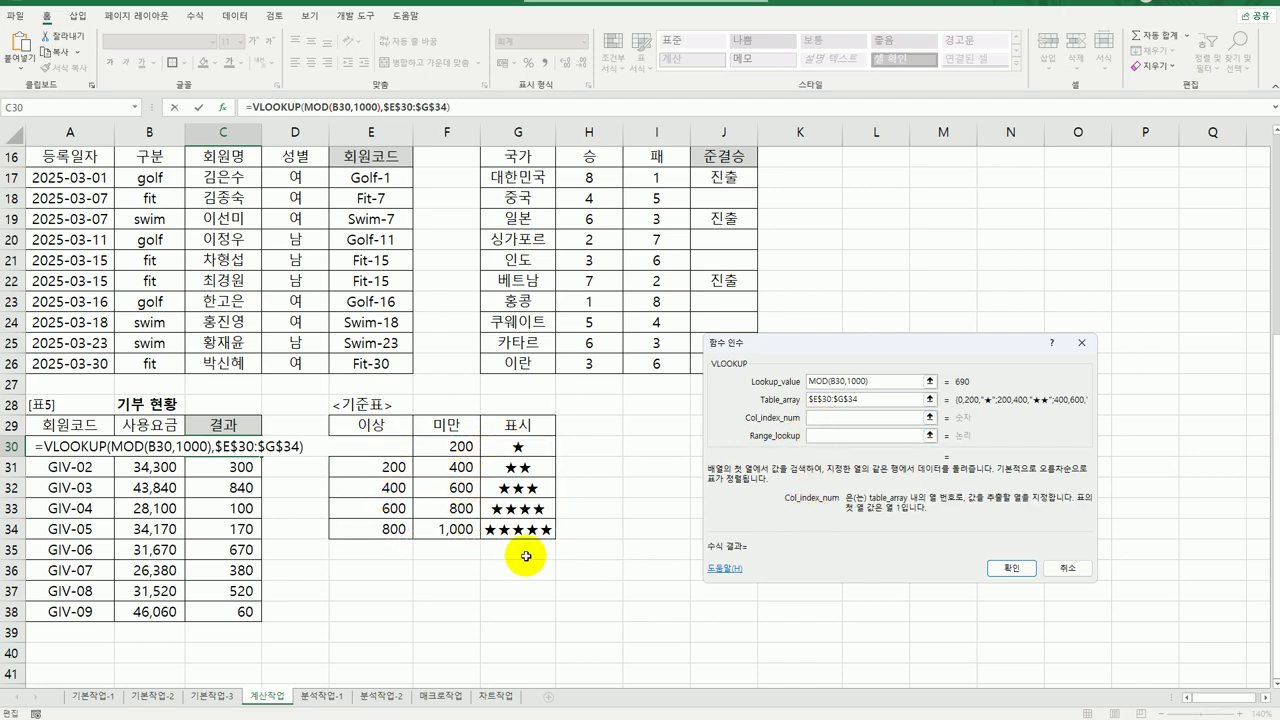
pyautogui.write('3')
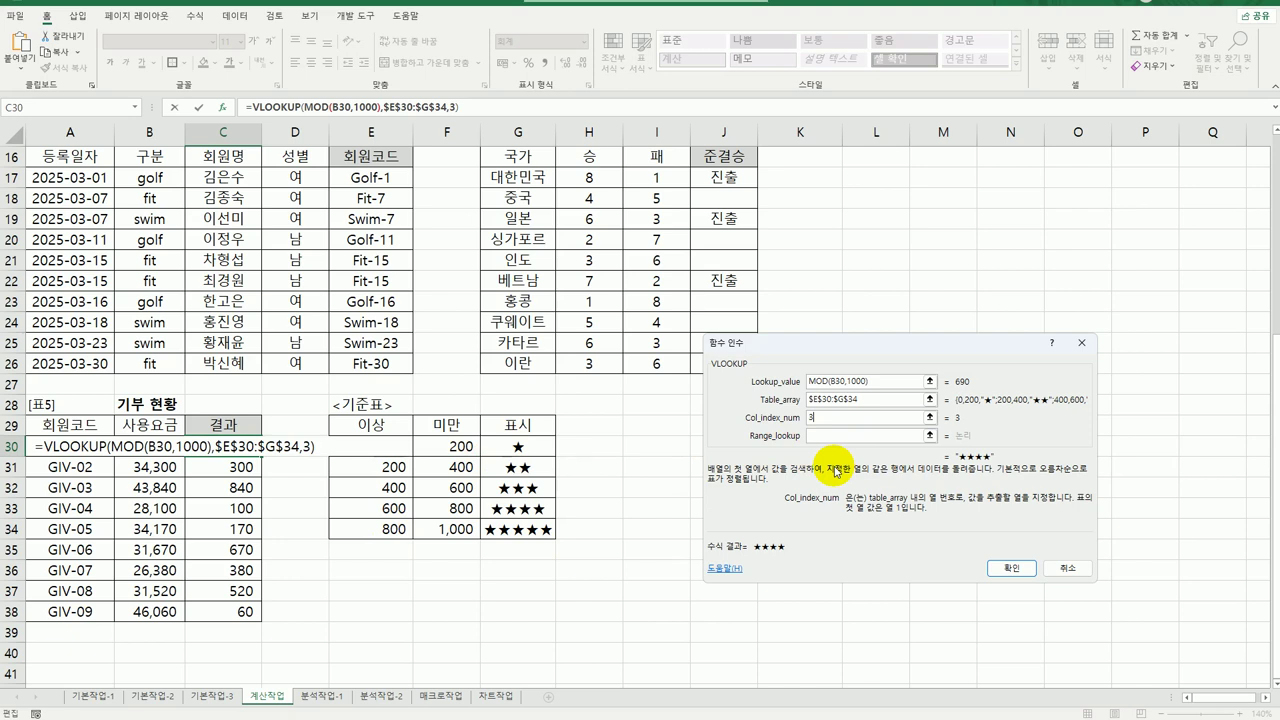
pyautogui.click(1011, 568)
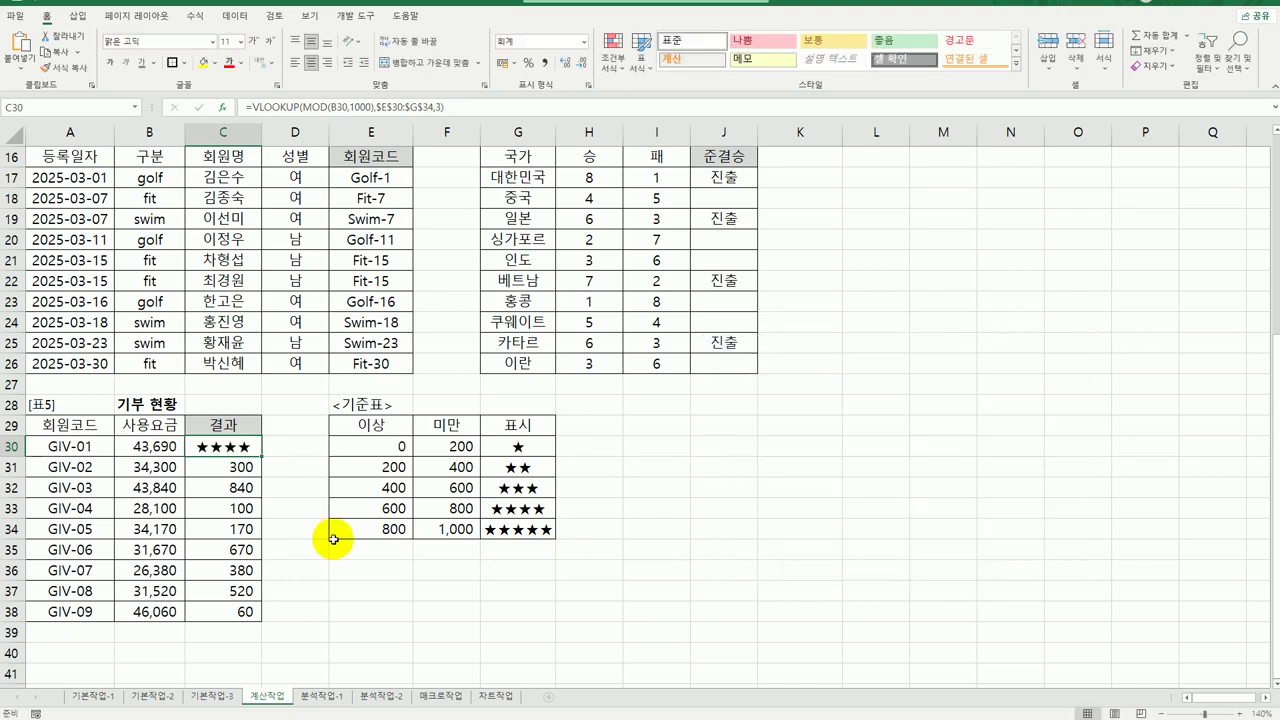
pyautogui.moveTo(262, 456); pyautogui.dragTo(276, 626)
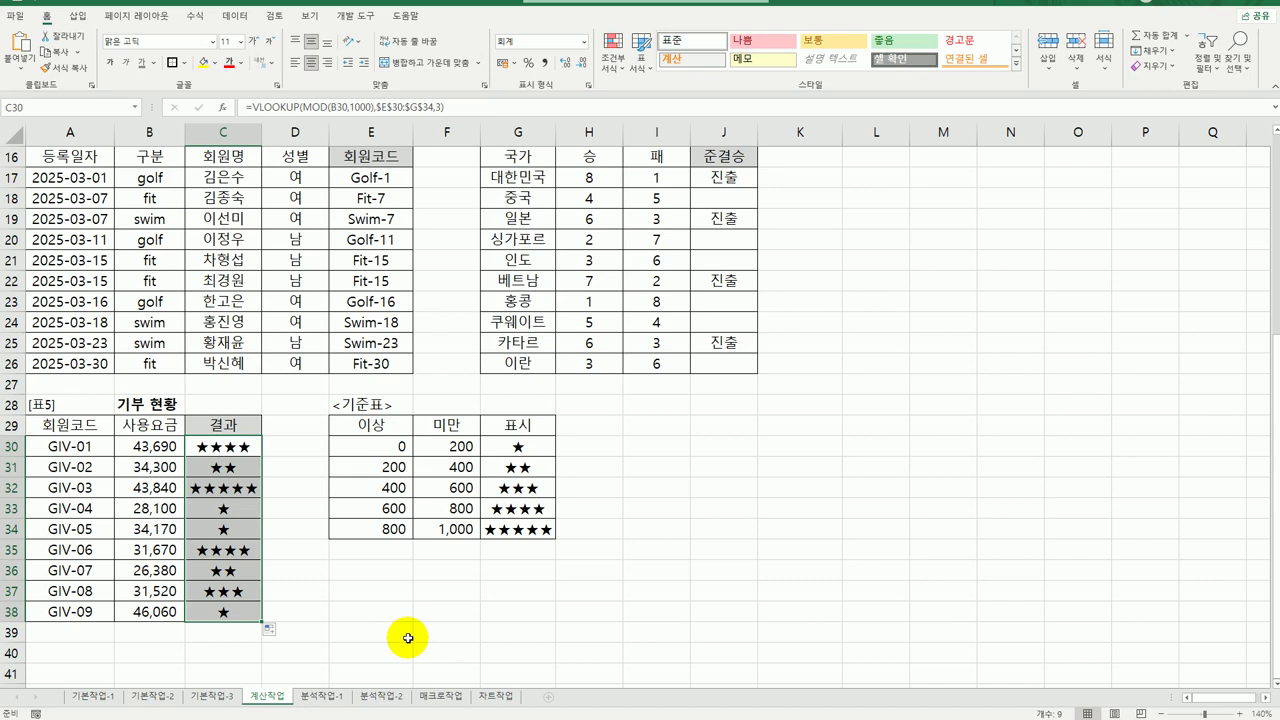
# Auto-fit the width of column C to its contents.
pyautogui.click(408, 638)
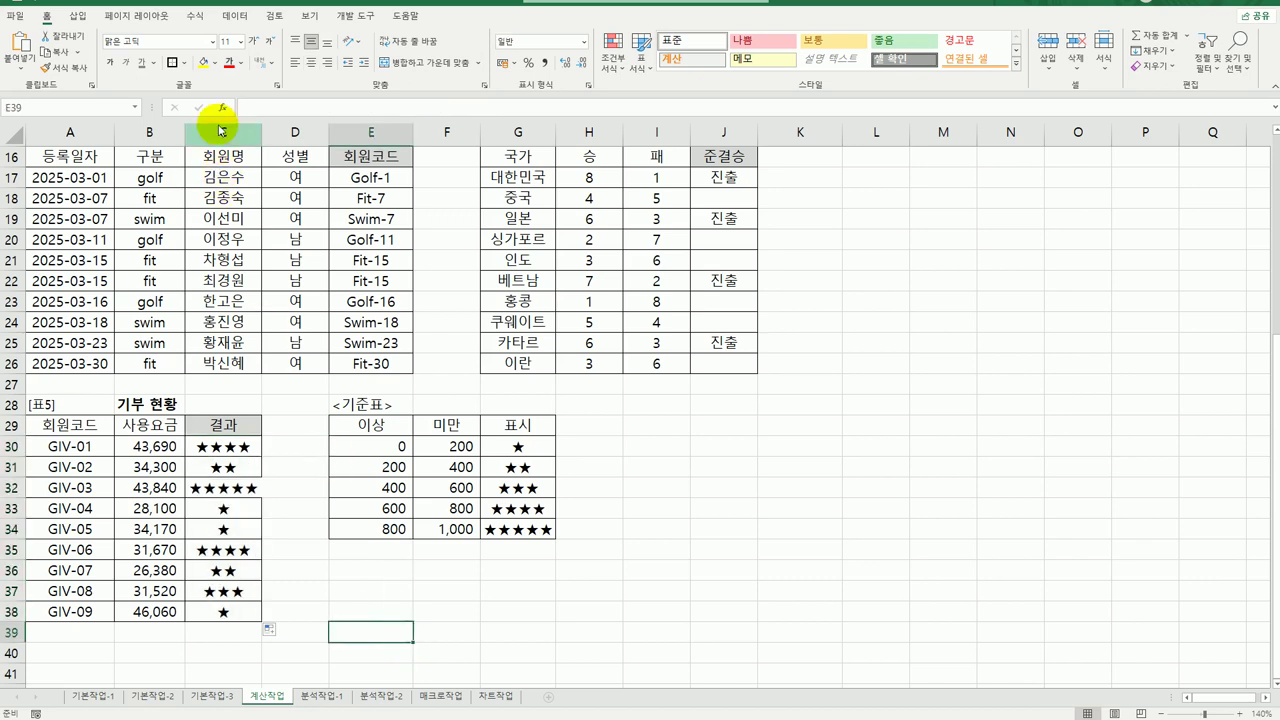
pyautogui.doubleClick(261, 132)
pyautogui.doubleClick(261, 132)
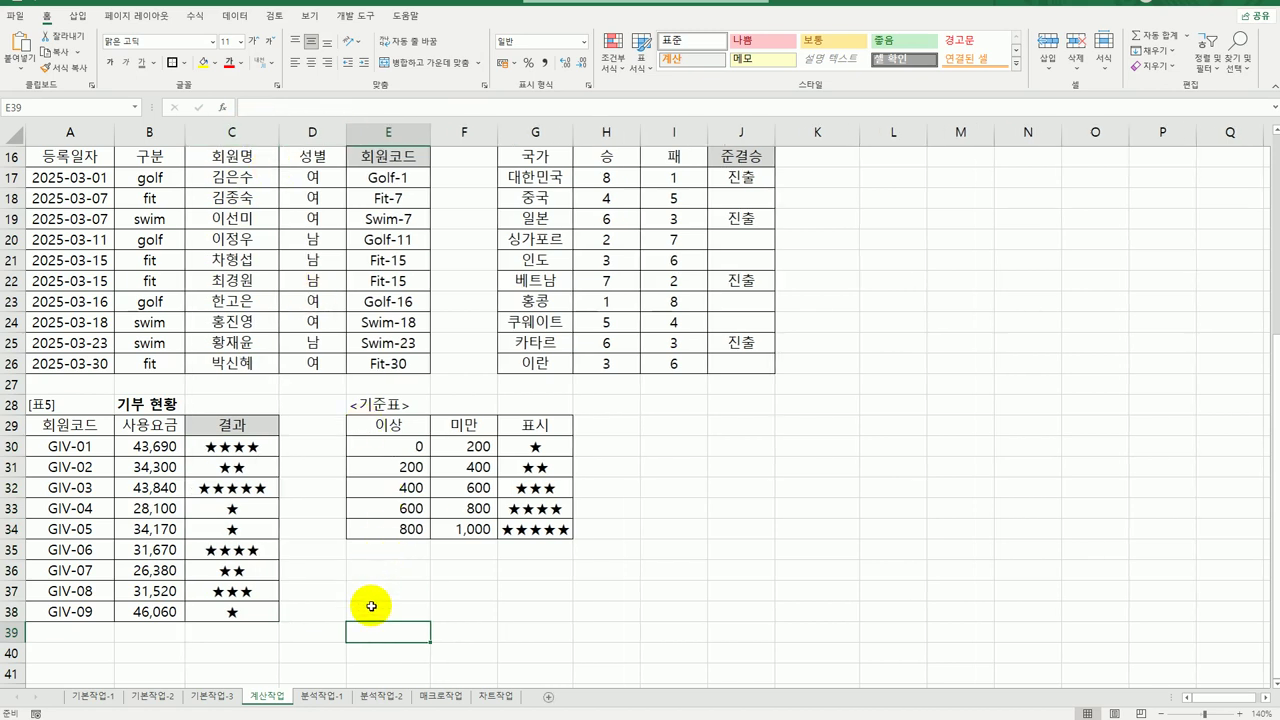
# Open the 분석작업-1 sheet and examine the payment periods in D12:I12 and the interest rates in C13:C21.
pyautogui.click(324, 695)
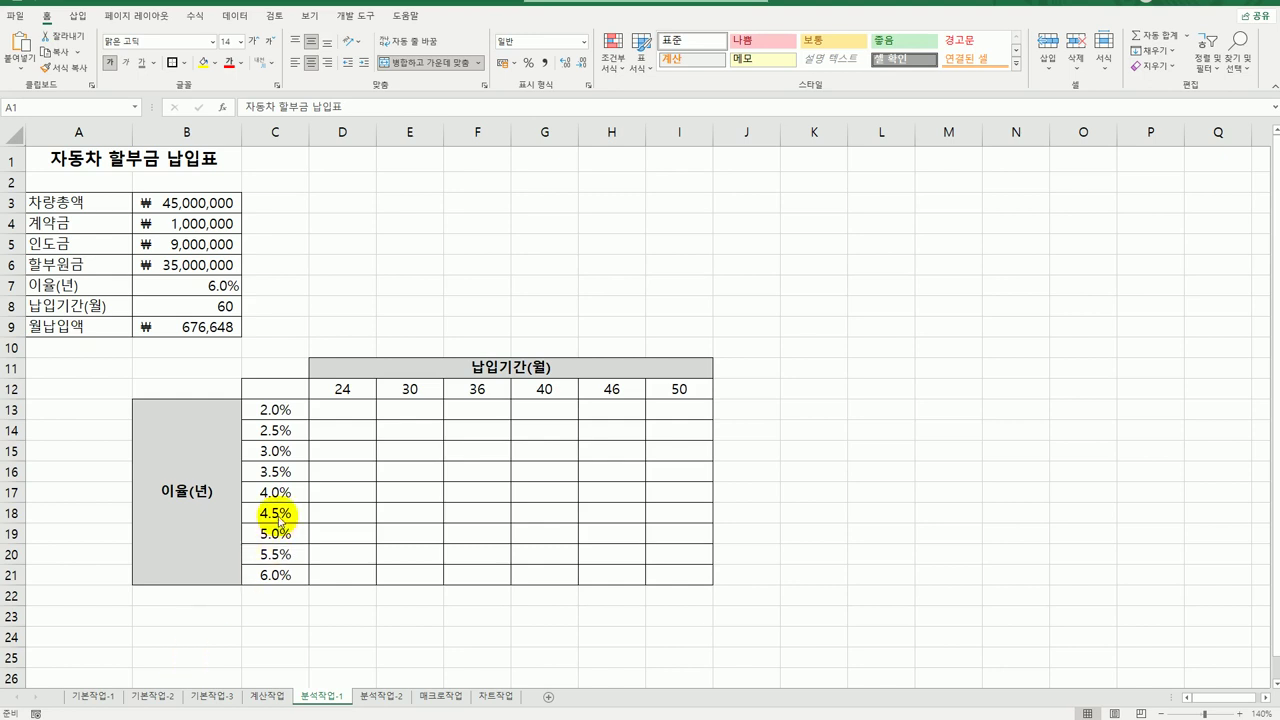
pyautogui.click(355, 388)
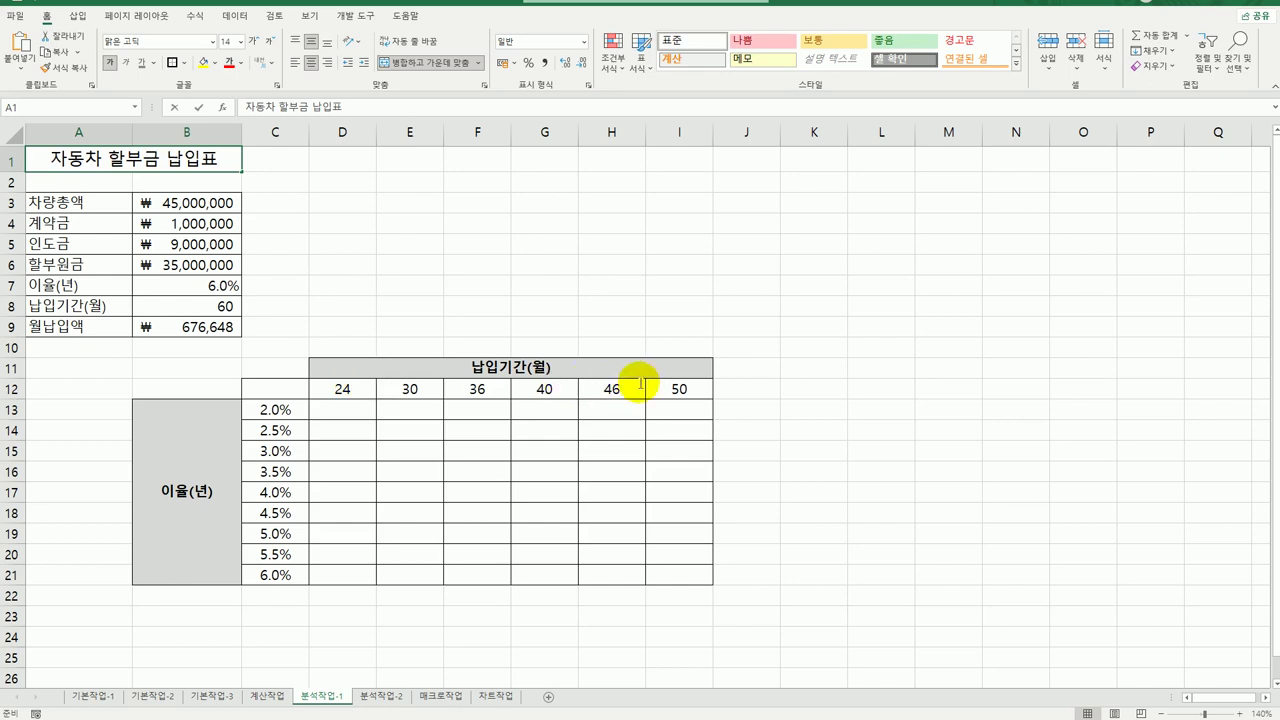
pyautogui.click(360, 404)
pyautogui.moveTo(357, 395); pyautogui.dragTo(694, 394)
pyautogui.moveTo(270, 409); pyautogui.dragTo(277, 577)
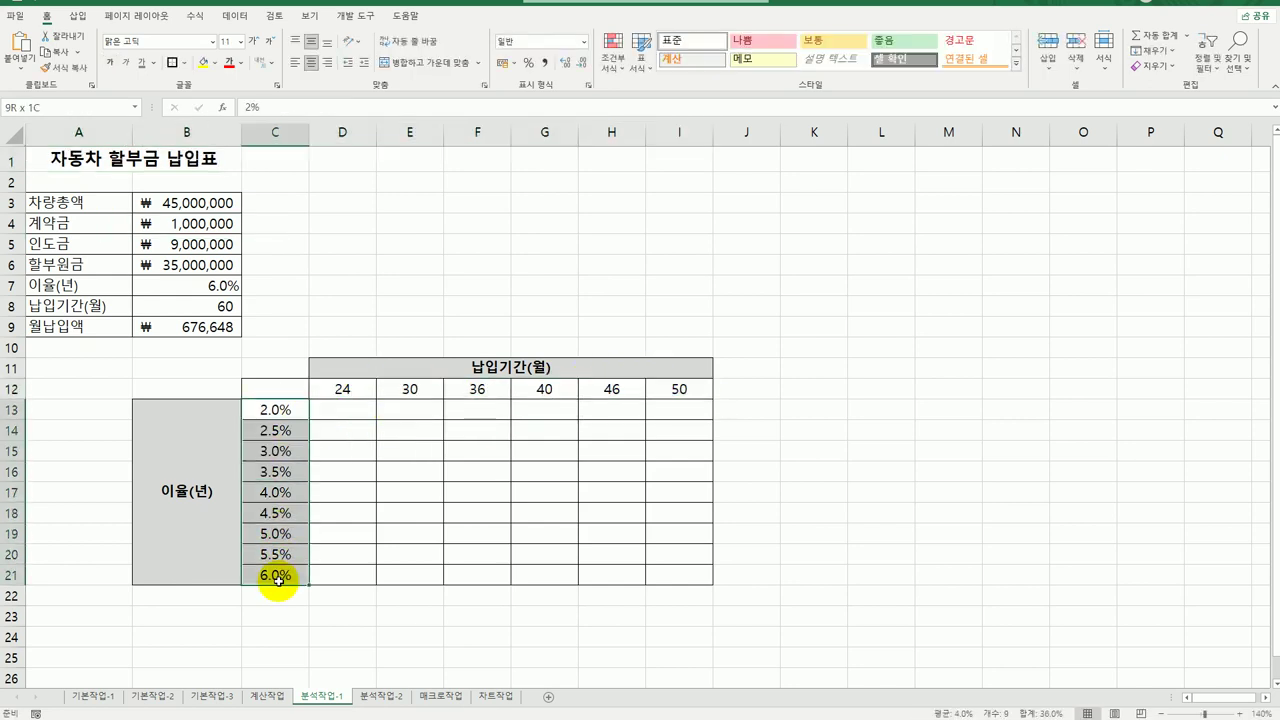
pyautogui.click(268, 389)
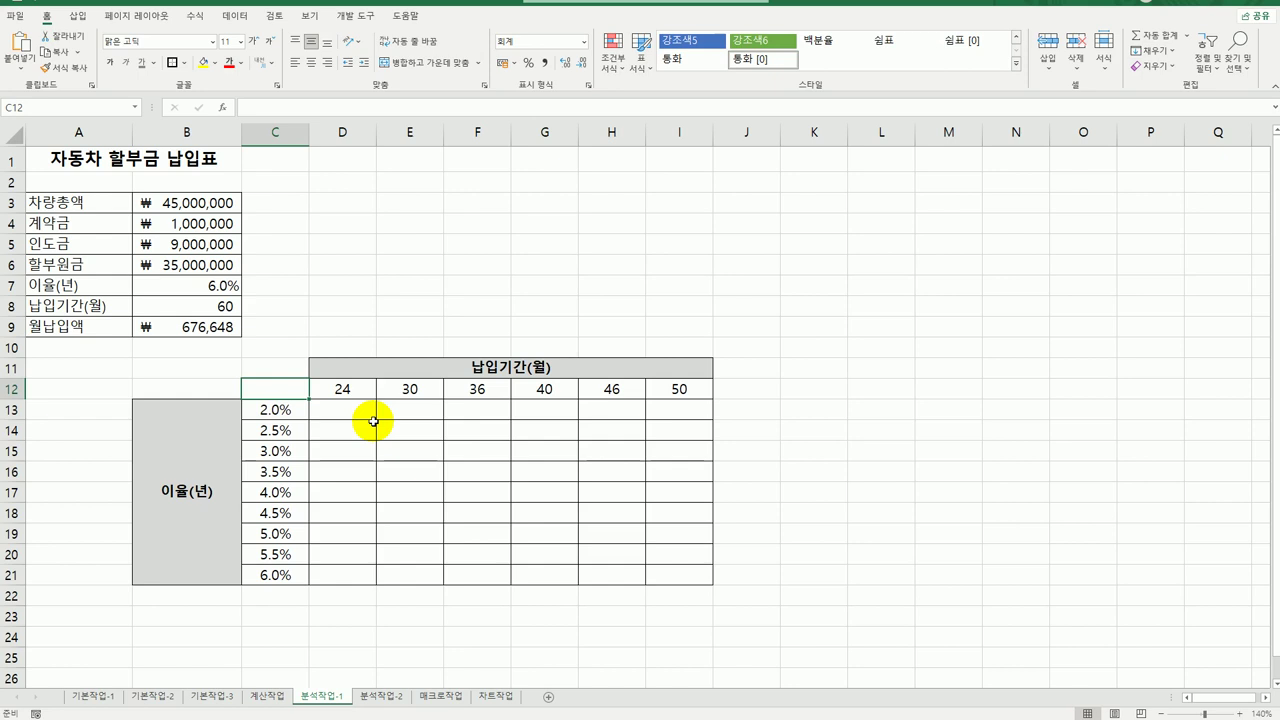
# Reference the 월납입액 value by entering =B9 in cell C12, and clear the cell again.
pyautogui.write('=')
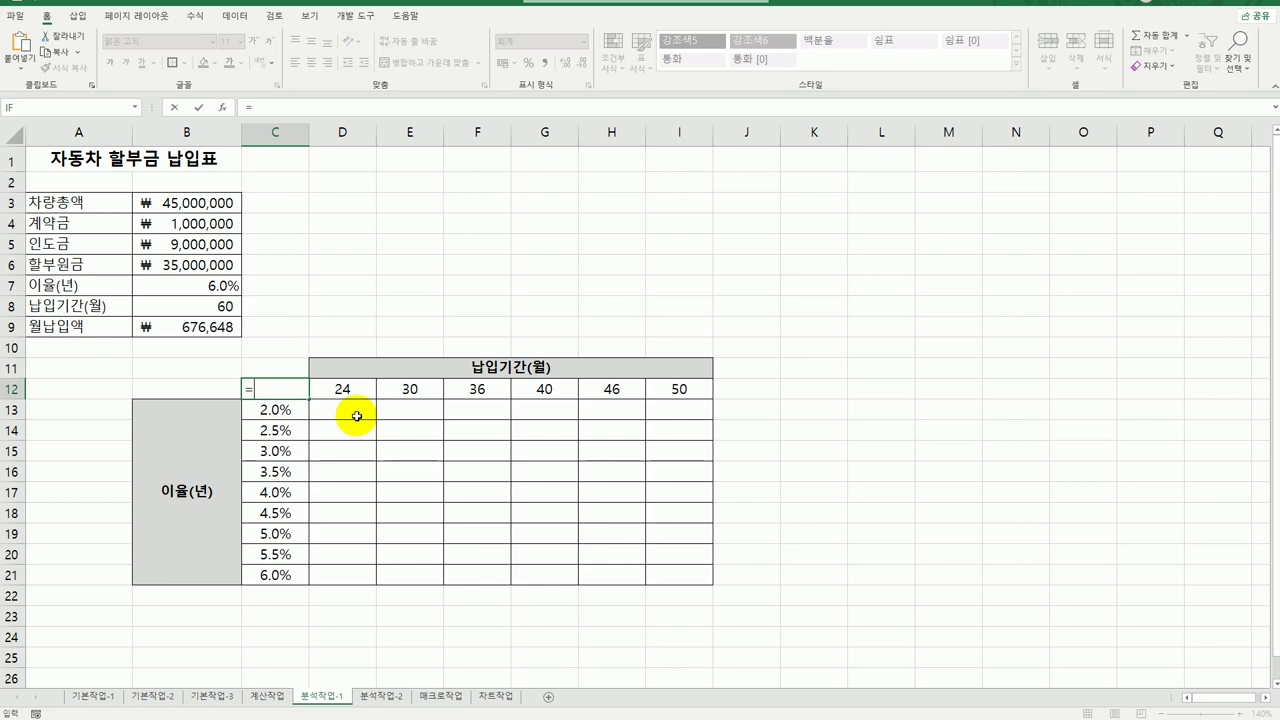
pyautogui.click(222, 327)
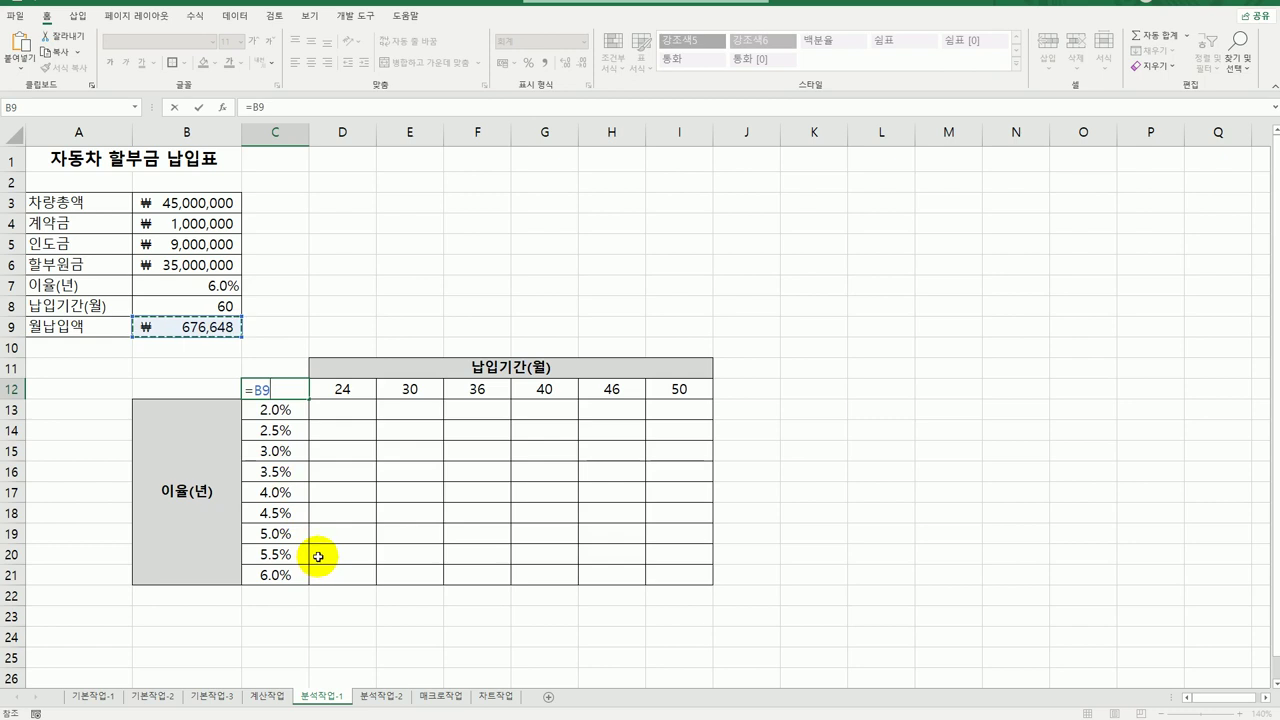
pyautogui.press('Return')
pyautogui.click(293, 388)
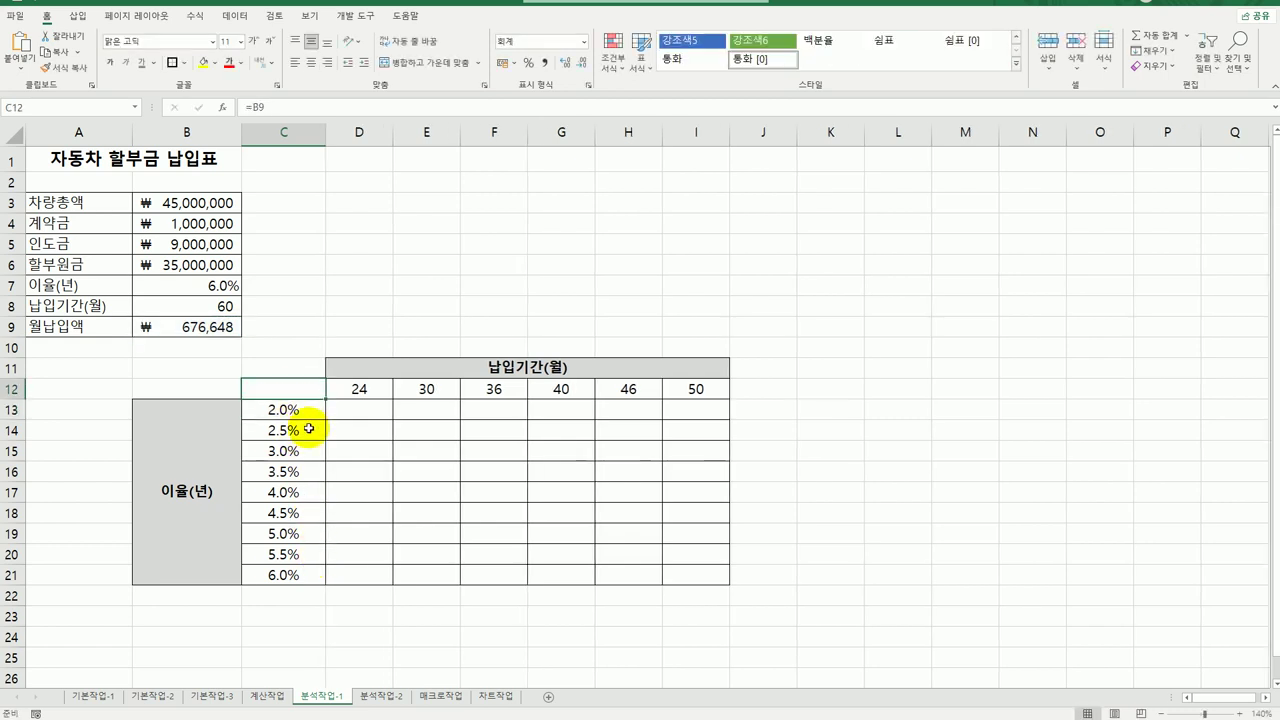
# Copy the PMT formula text from B9 and try to paste it into cell C12.
pyautogui.click(194, 324)
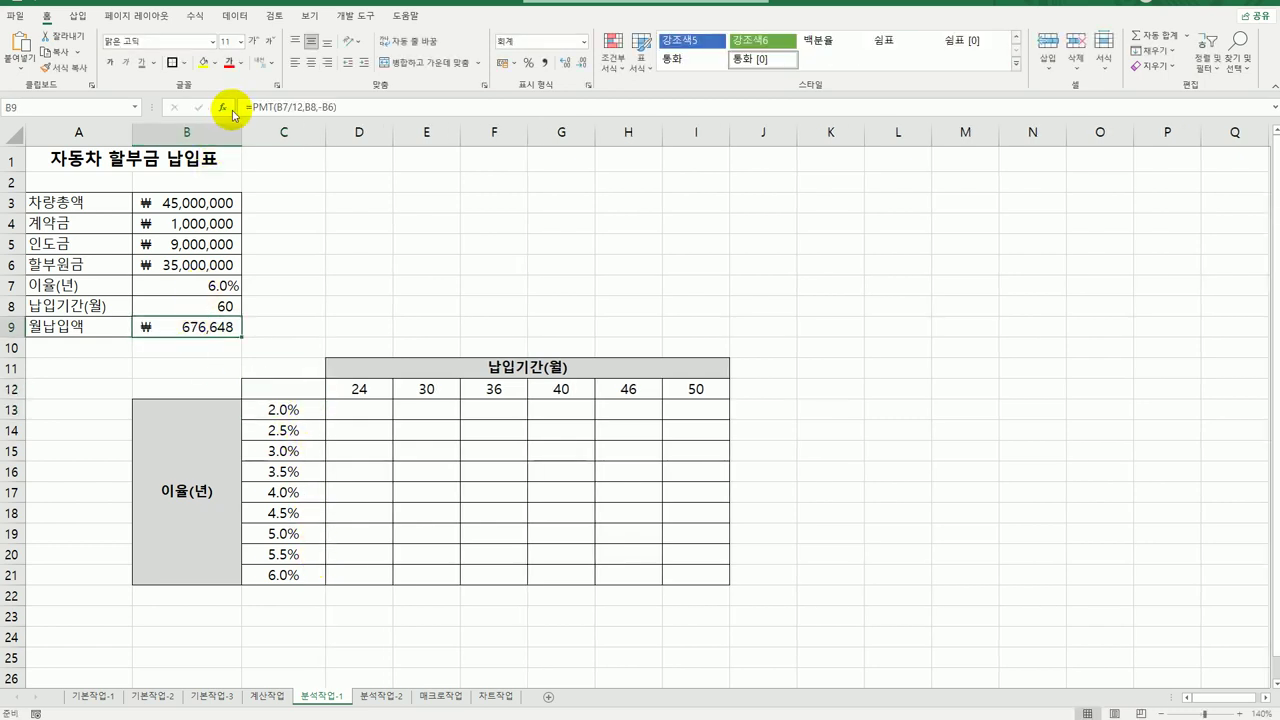
pyautogui.doubleClick(187, 330)
pyautogui.moveTo(137, 327); pyautogui.dragTo(284, 340)
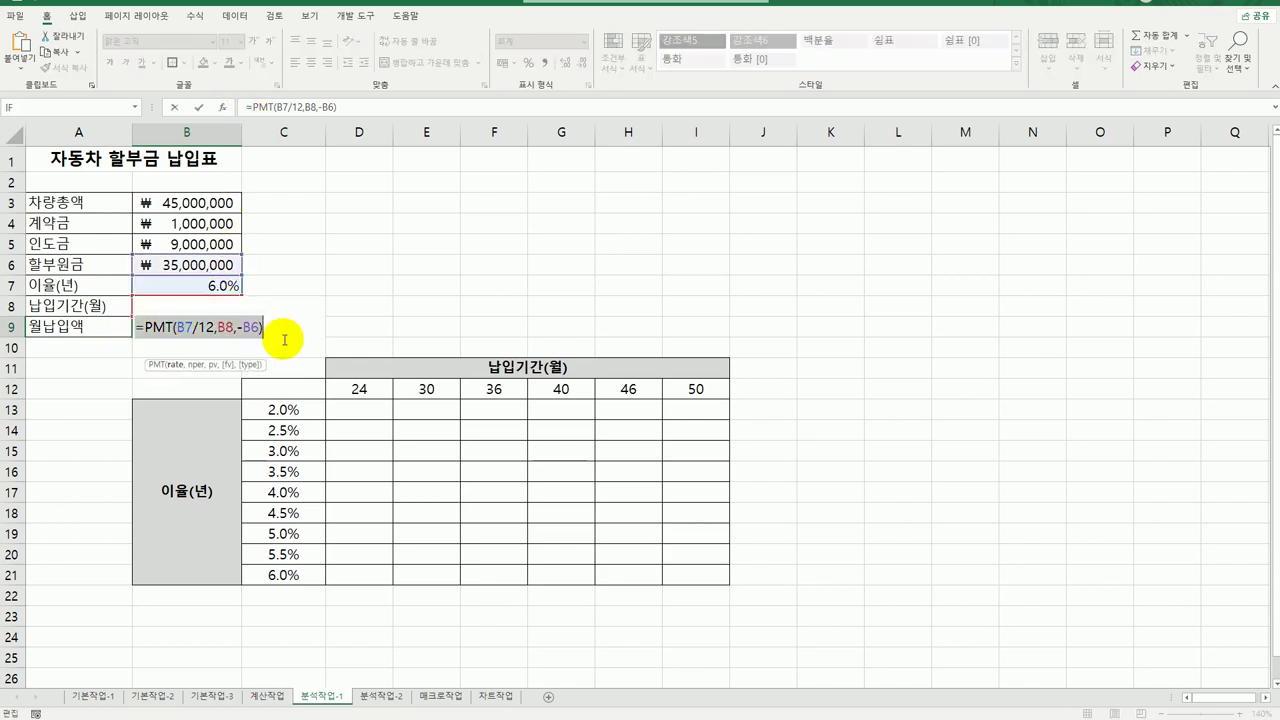
pyautogui.hotkey('ctrl', 'c')
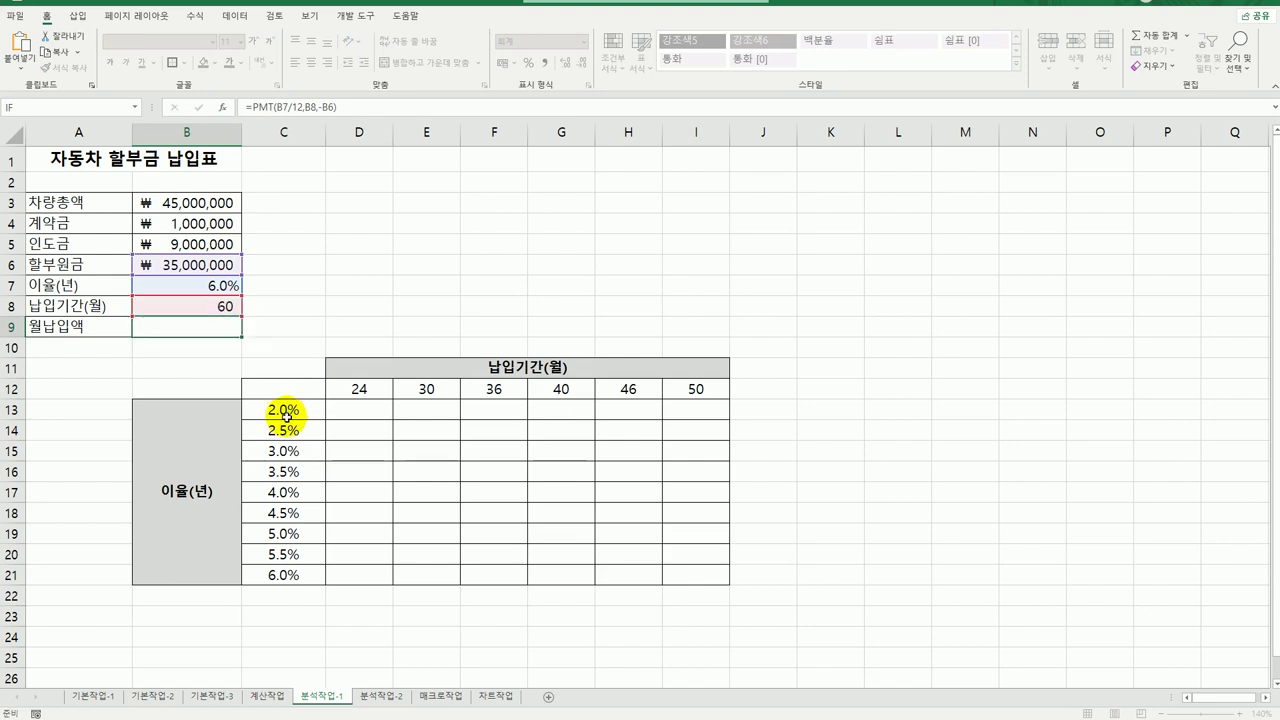
pyautogui.press('Return')
pyautogui.click(285, 390)
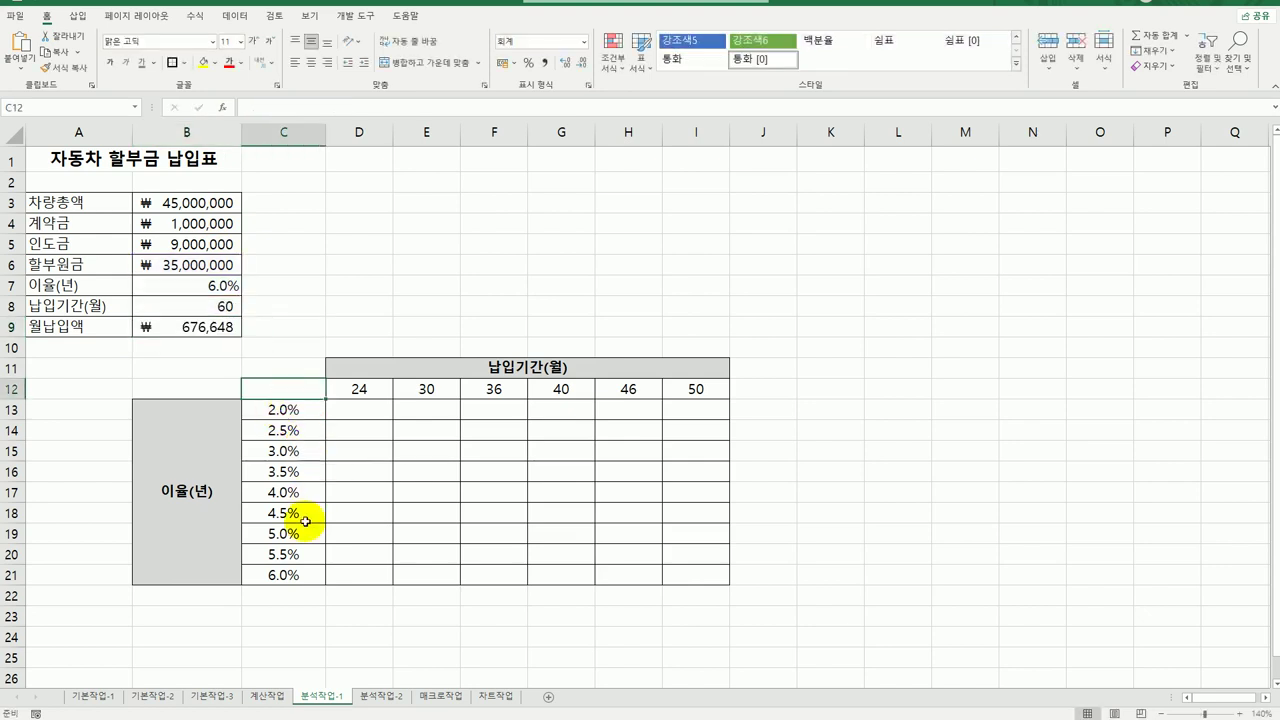
pyautogui.hotkey('ctrl', 'v')
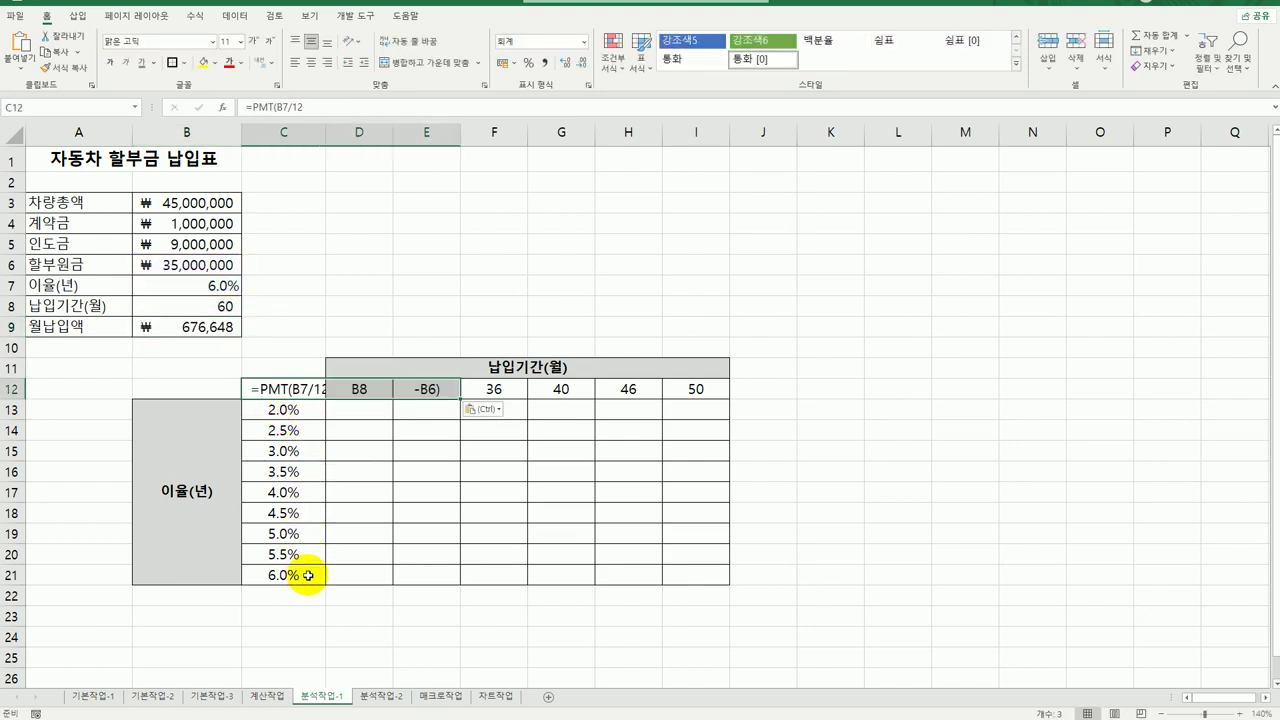
pyautogui.click(290, 390)
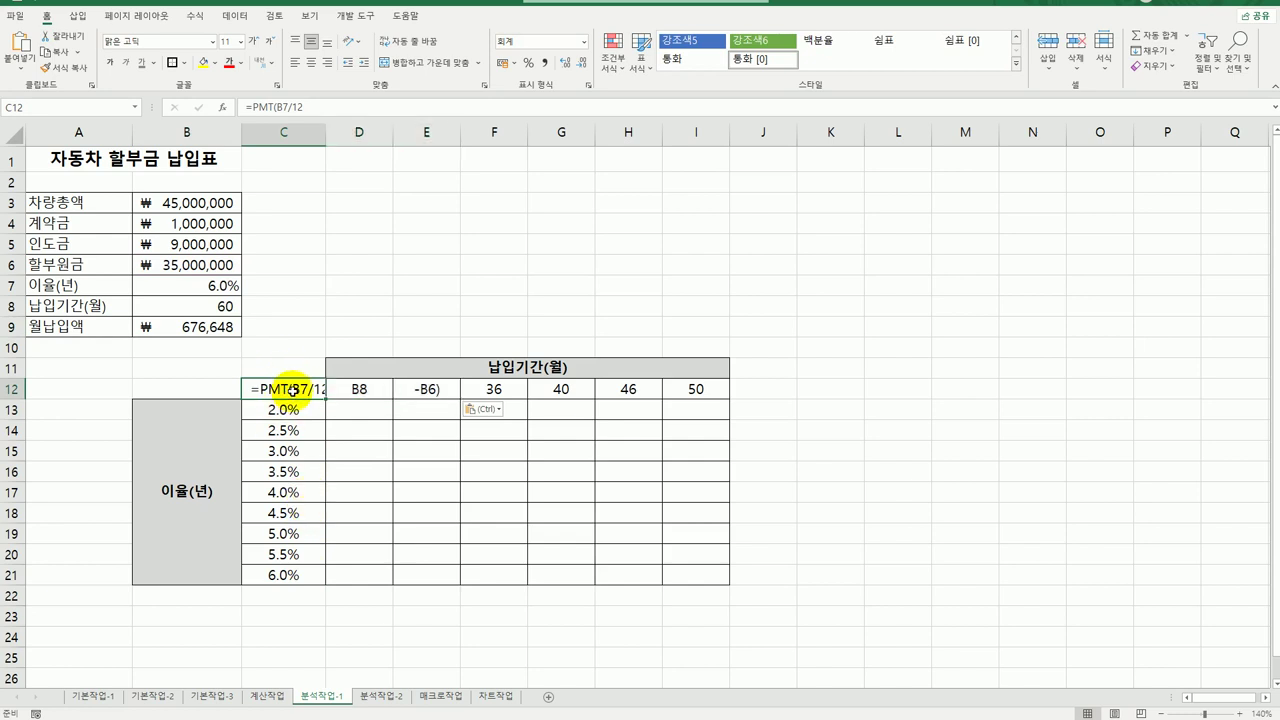
pyautogui.press('Escape')
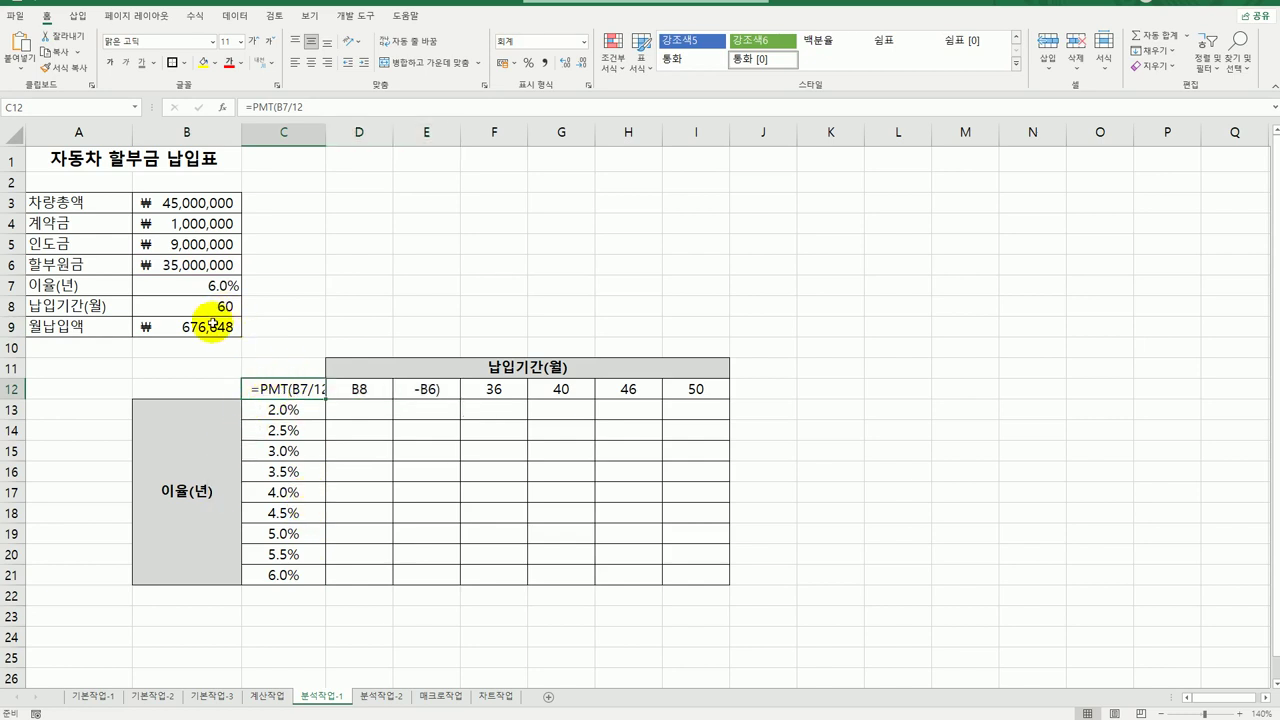
# Reselect the formula text in B9, clear C12, retry the paste there, and clear the cell again.
pyautogui.click(213, 324)
pyautogui.doubleClick(212, 325)
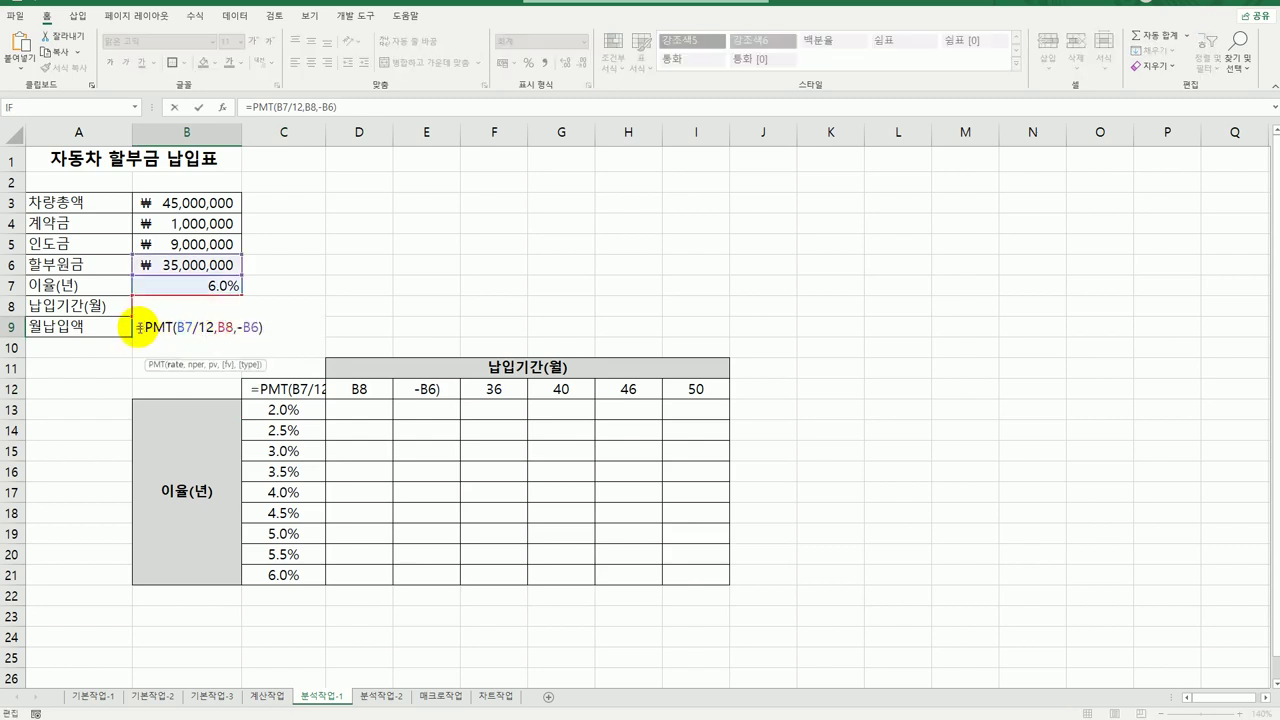
pyautogui.moveTo(139, 327); pyautogui.dragTo(269, 334)
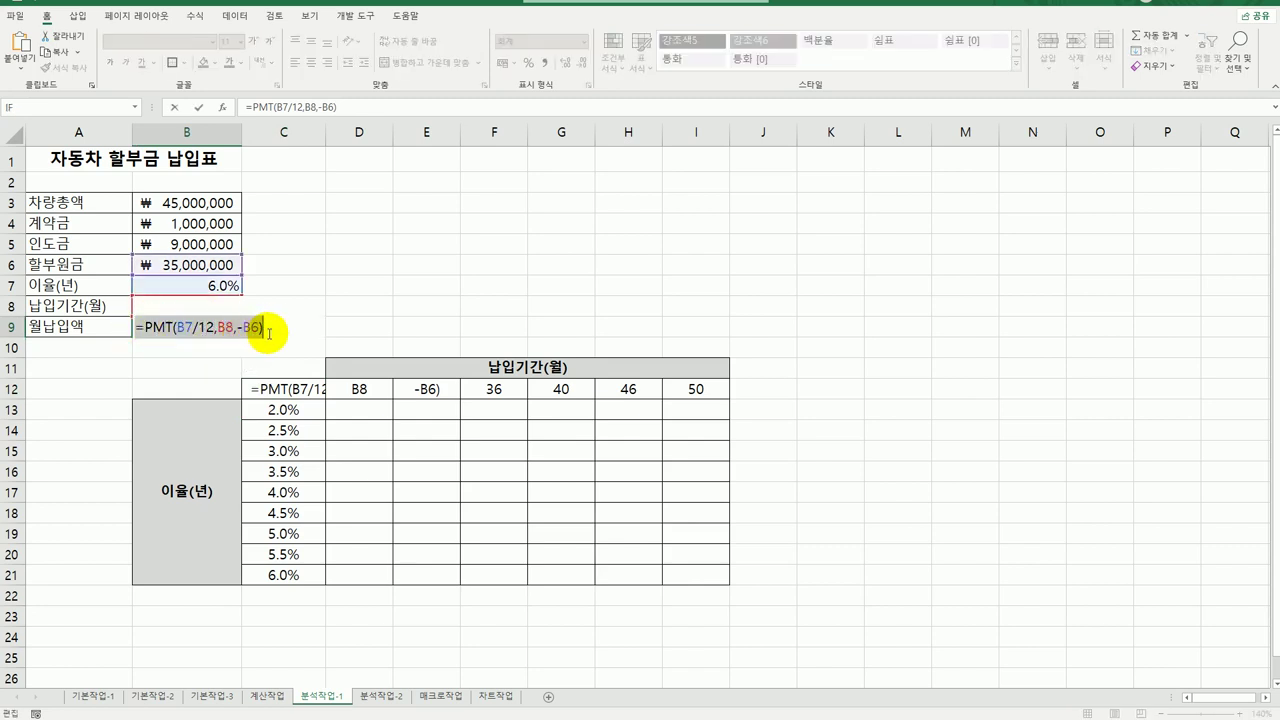
pyautogui.press('Escape')
pyautogui.click(300, 390)
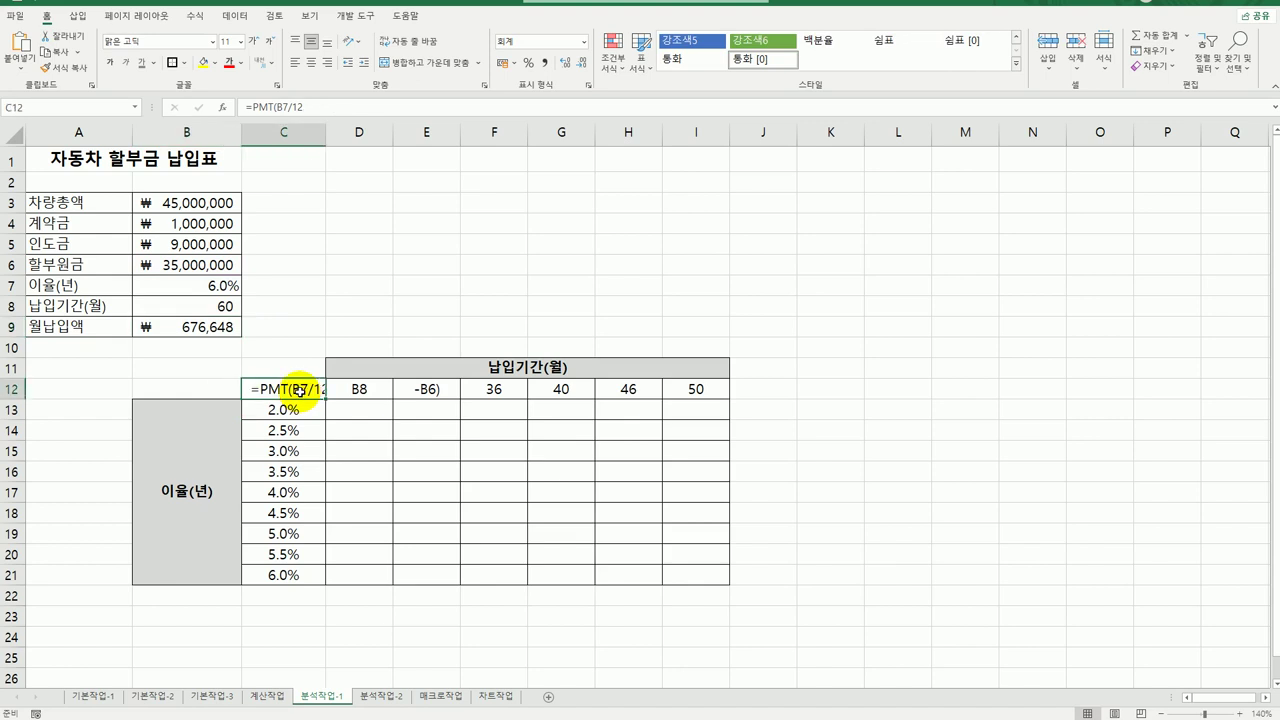
pyautogui.press('Delete')
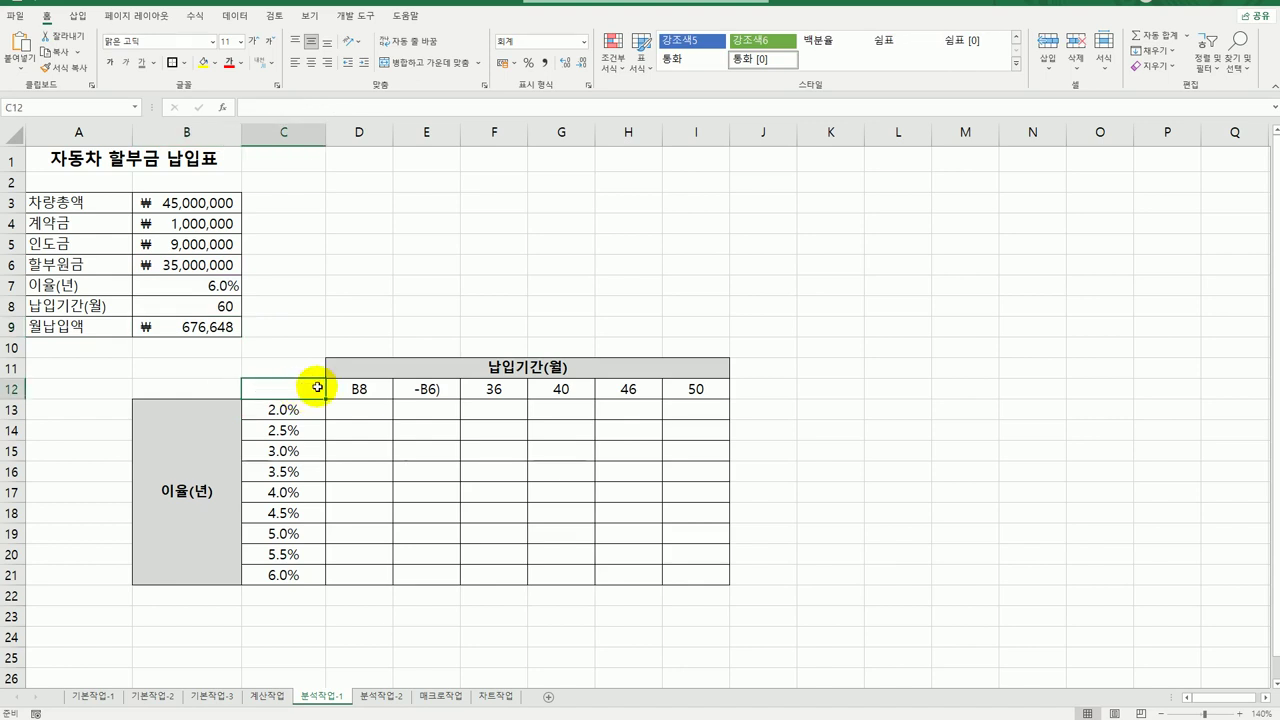
pyautogui.hotkey('ctrl', 'v')
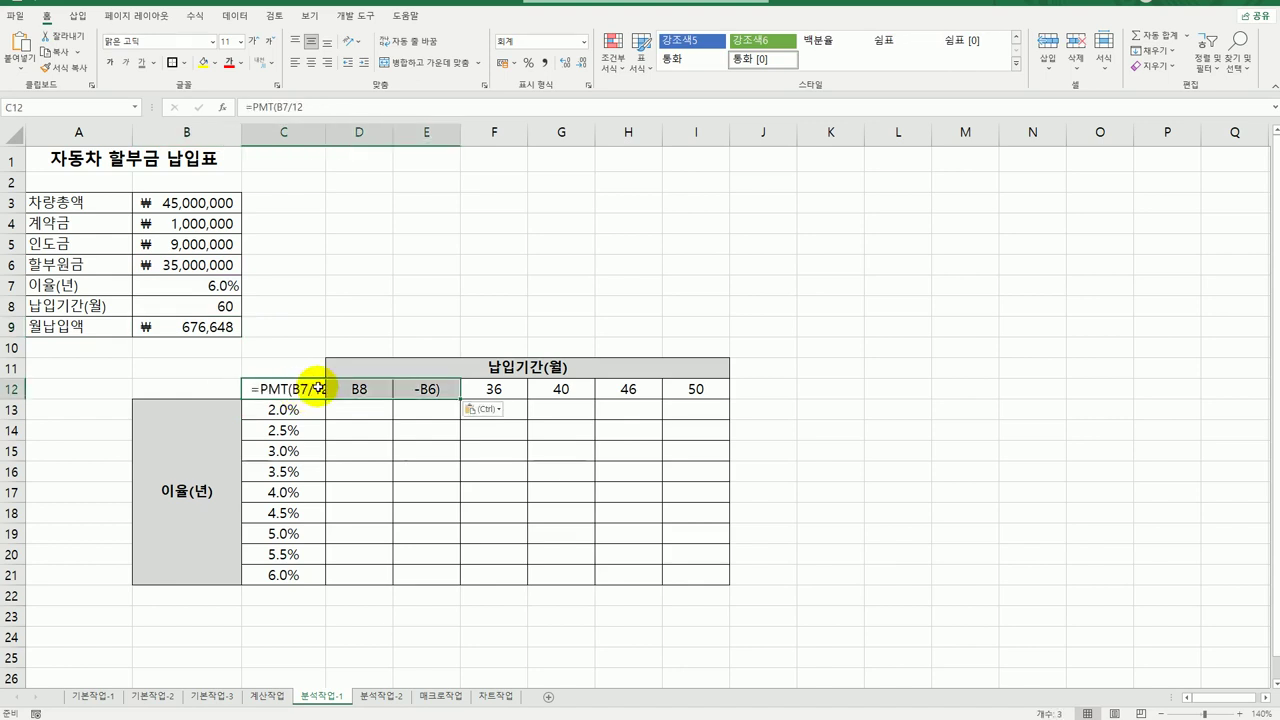
pyautogui.click(318, 389)
pyautogui.press('Delete')
# Select B9's entire formula text once more and try pasting it into the empty cell C12.
pyautogui.click(300, 326)
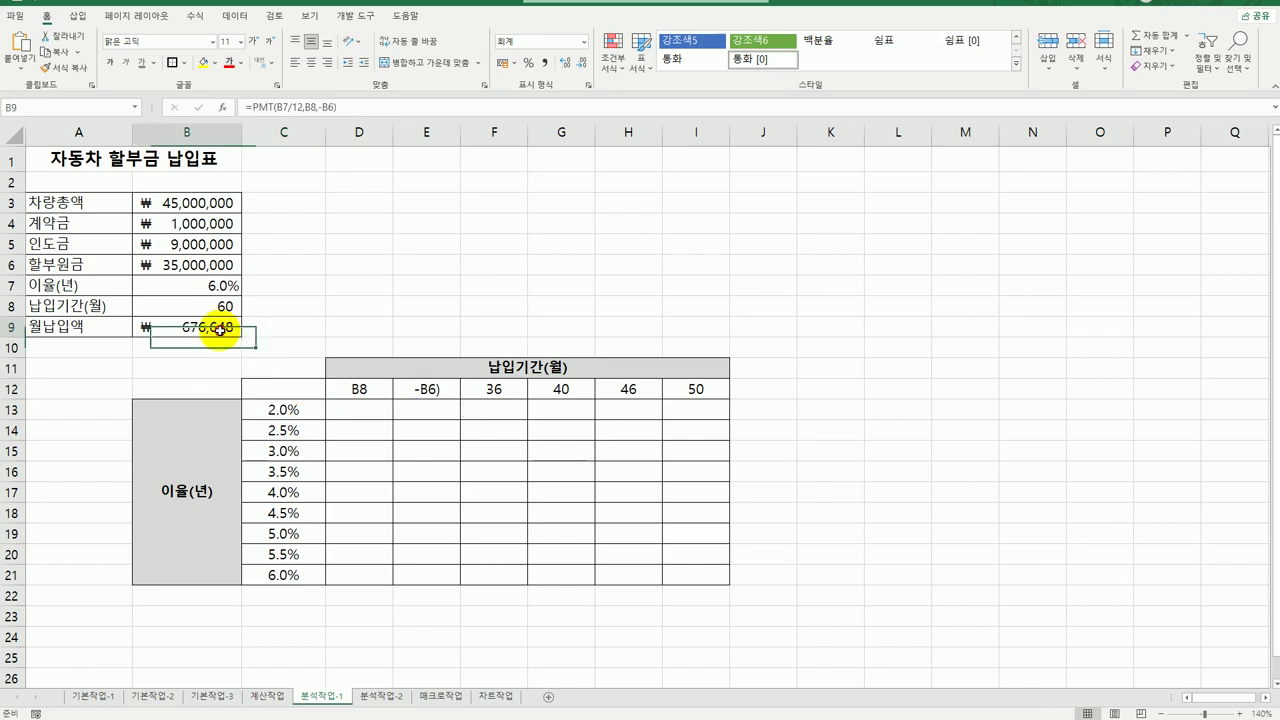
pyautogui.click(358, 107)
pyautogui.moveTo(358, 107); pyautogui.dragTo(106, 57)
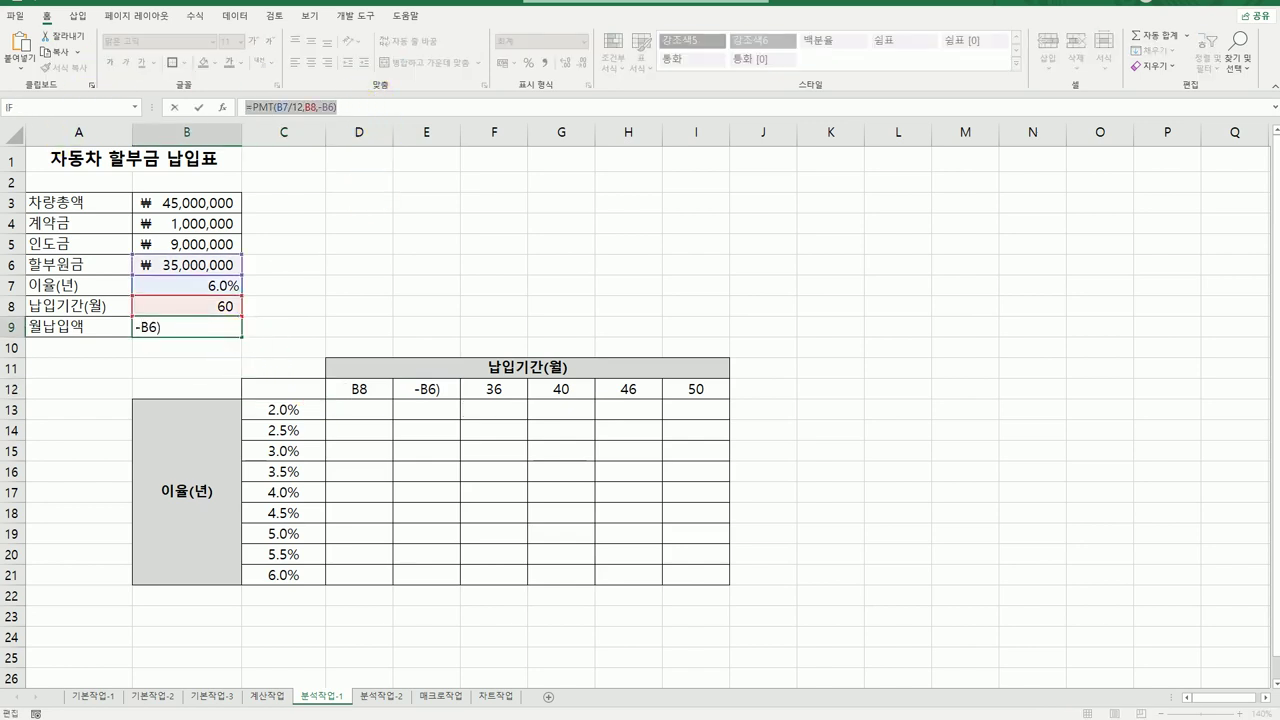
pyautogui.press('Escape')
pyautogui.click(295, 389)
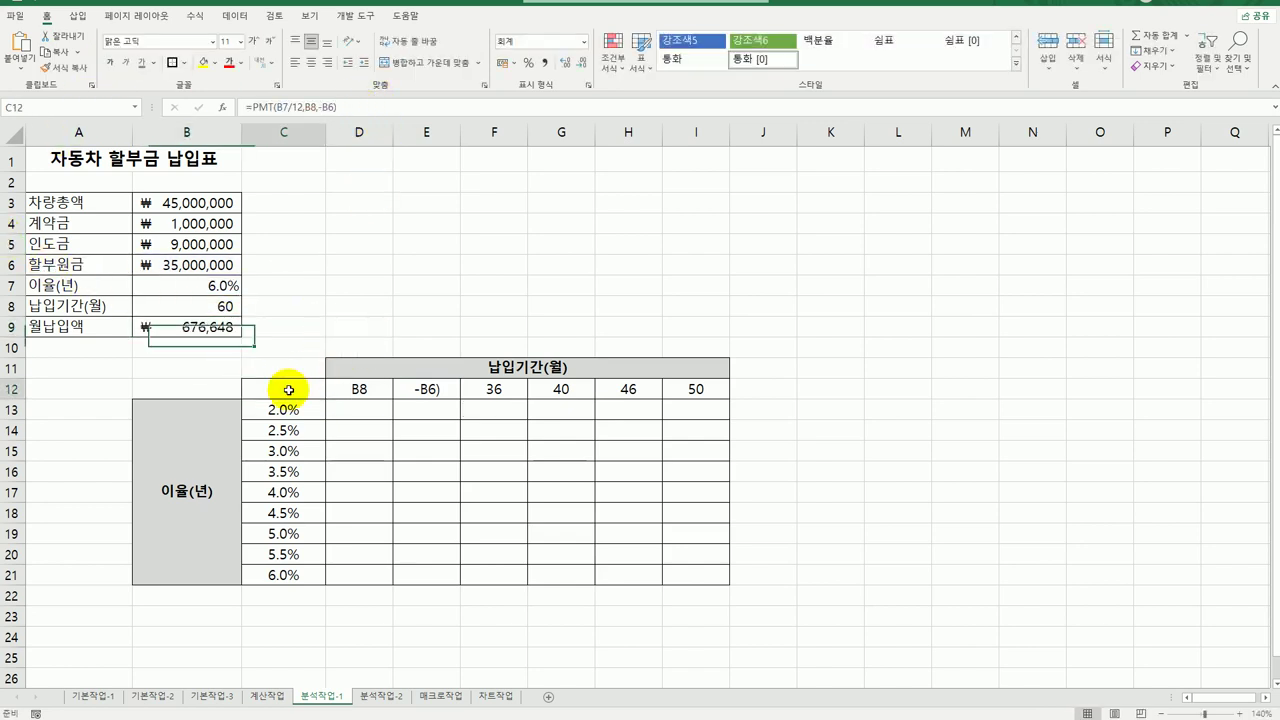
pyautogui.hotkey('ctrl', 'v')
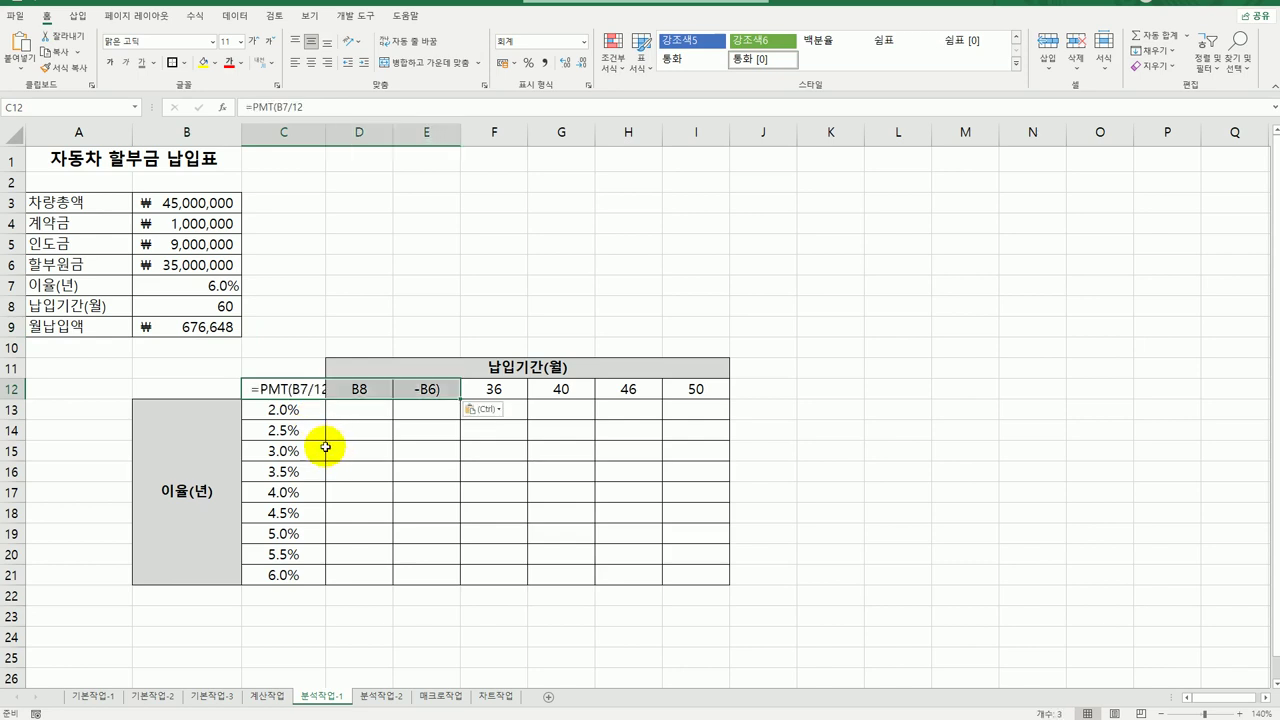
# Replace the contents of cell C12 with the reference =B9.
pyautogui.click(305, 390)
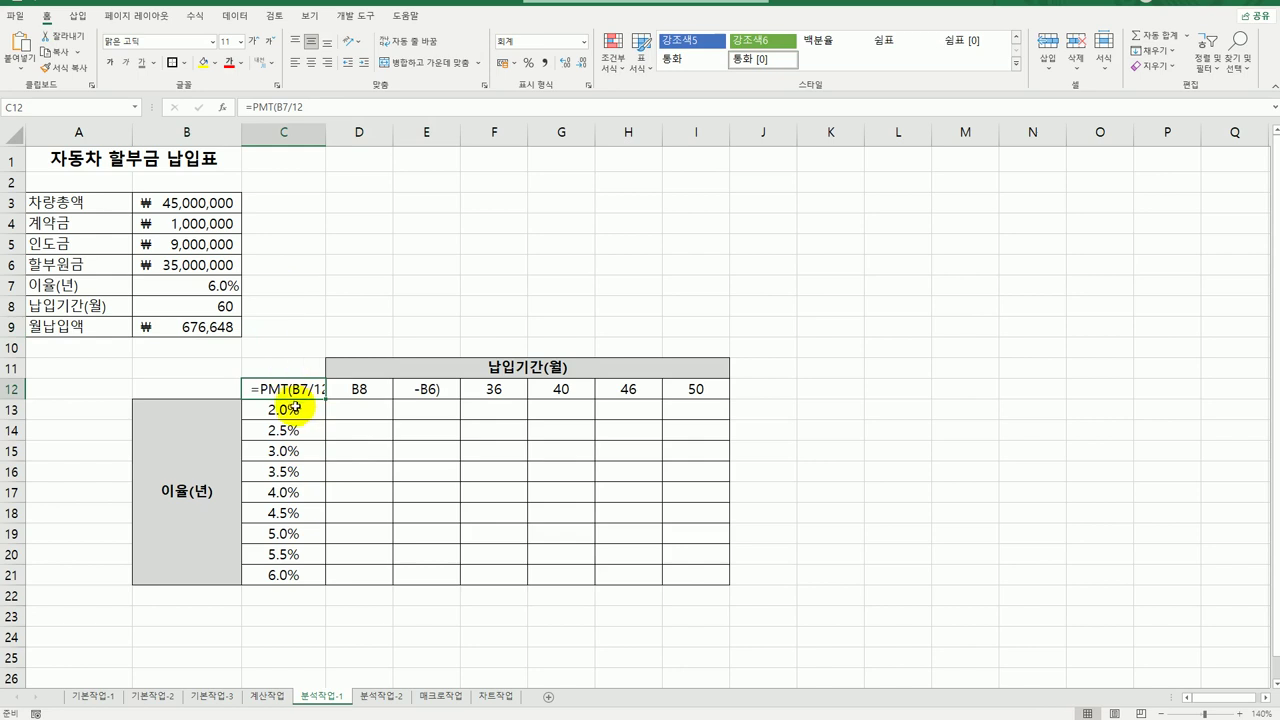
pyautogui.press('Delete')
pyautogui.write('=')
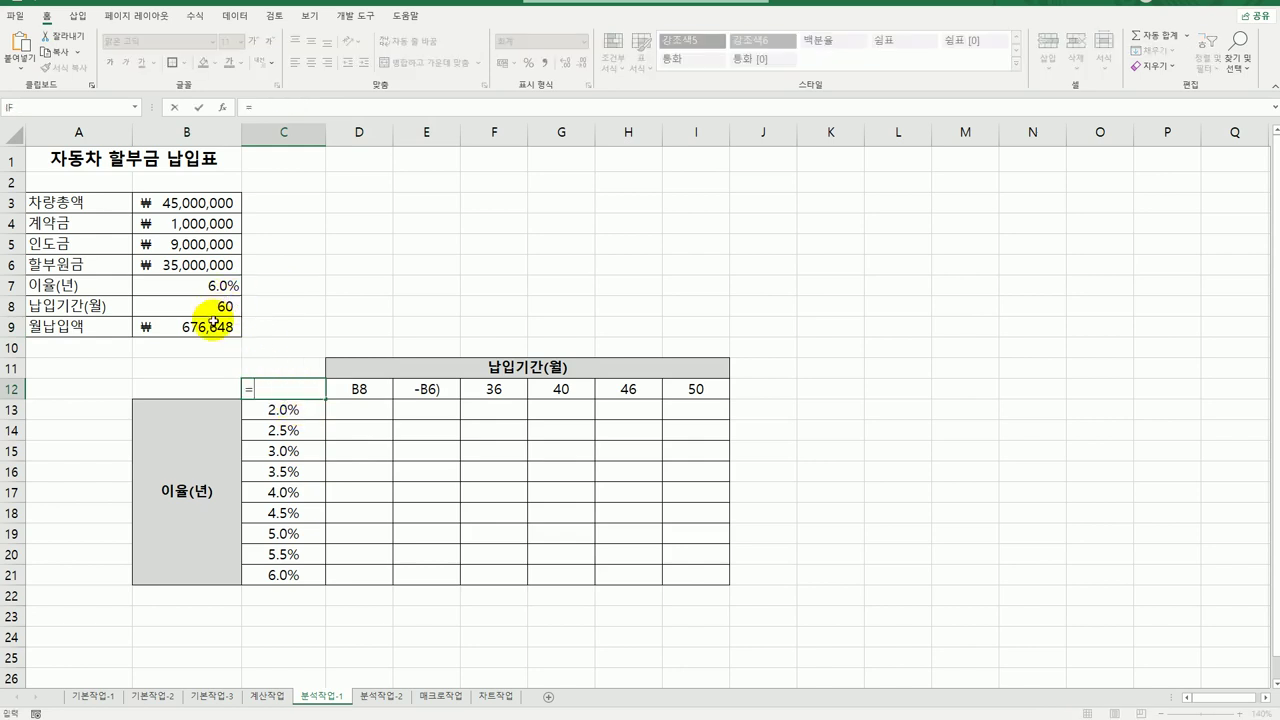
pyautogui.click(218, 328)
pyautogui.press('Return')
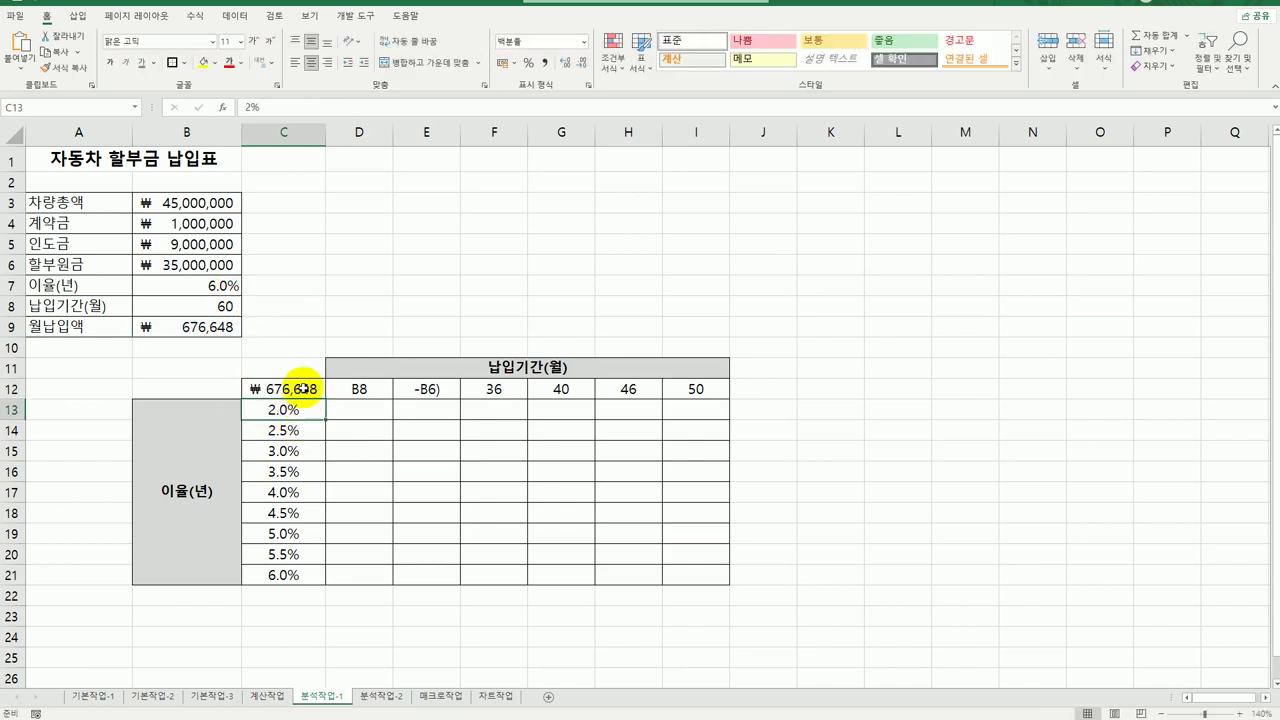
# Replace the reference in C12 with the full formula copied from B9, =PMT(B7/12,B8,-B6).
pyautogui.click(226, 318)
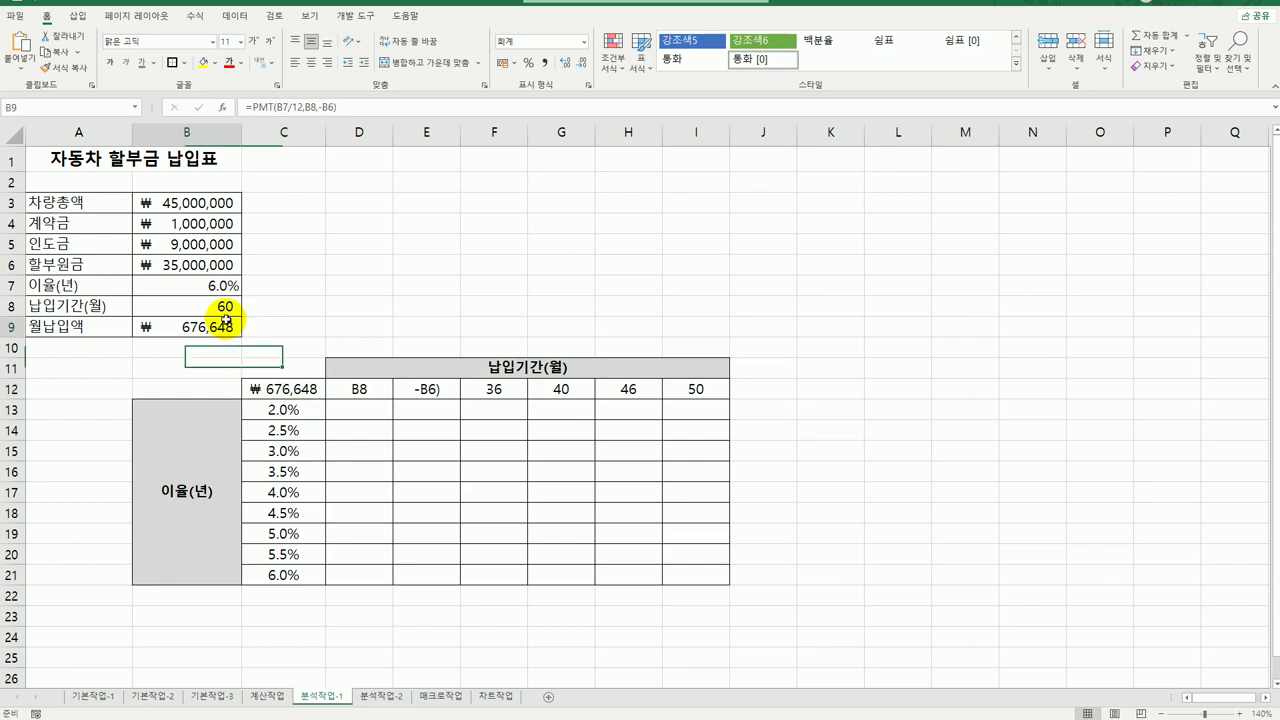
pyautogui.tripleClick(341, 105)
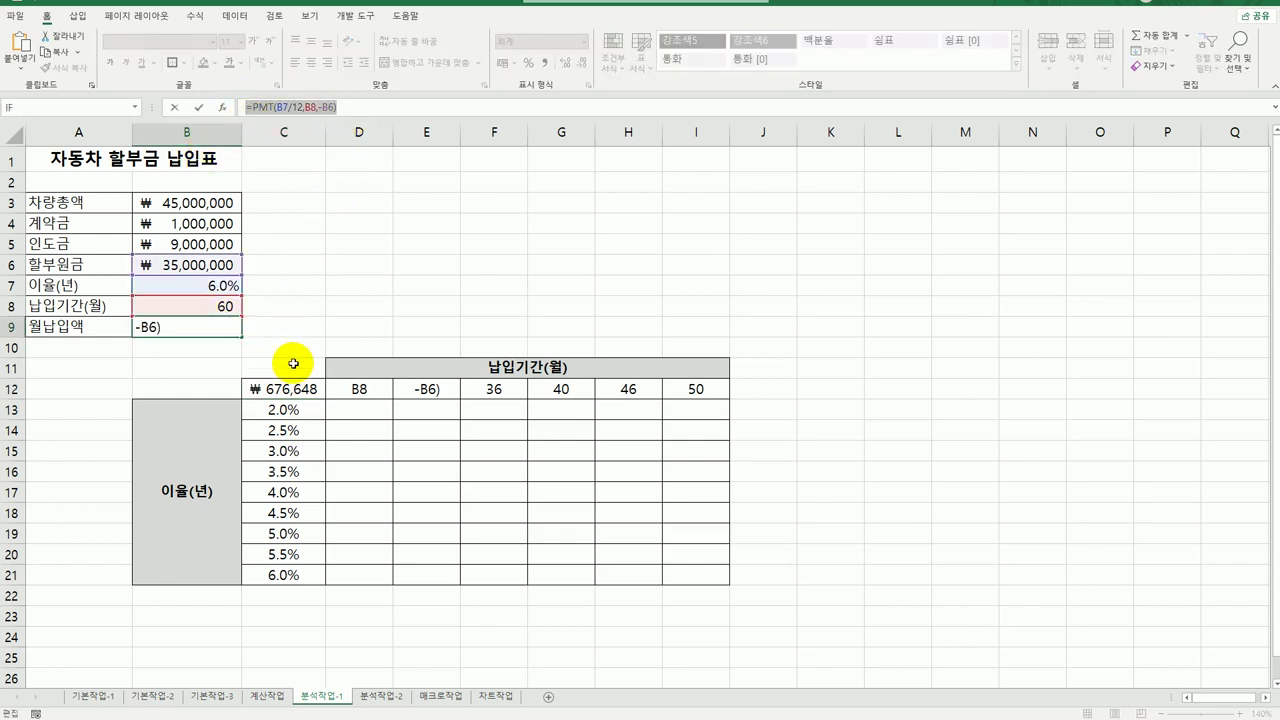
pyautogui.press('Escape')
pyautogui.click(304, 393)
pyautogui.doubleClick(304, 393)
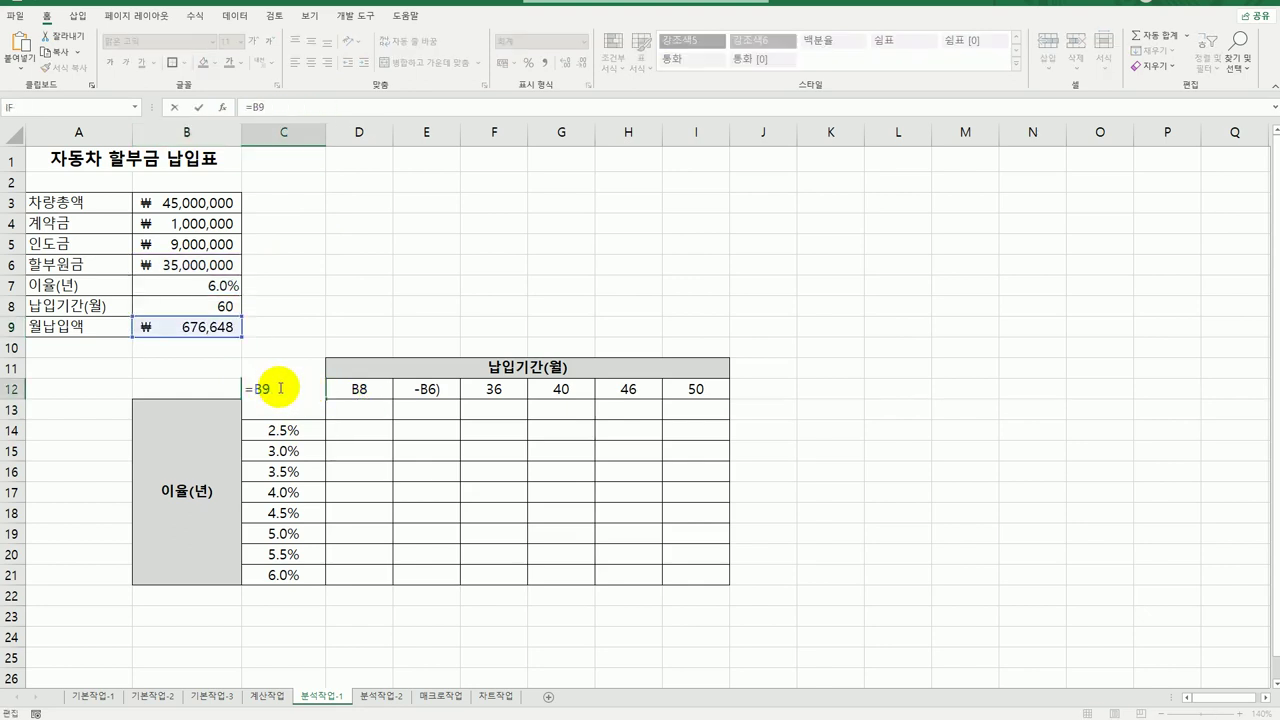
pyautogui.moveTo(329, 391); pyautogui.dragTo(189, 391)
pyautogui.press('Escape')
pyautogui.press('Delete')
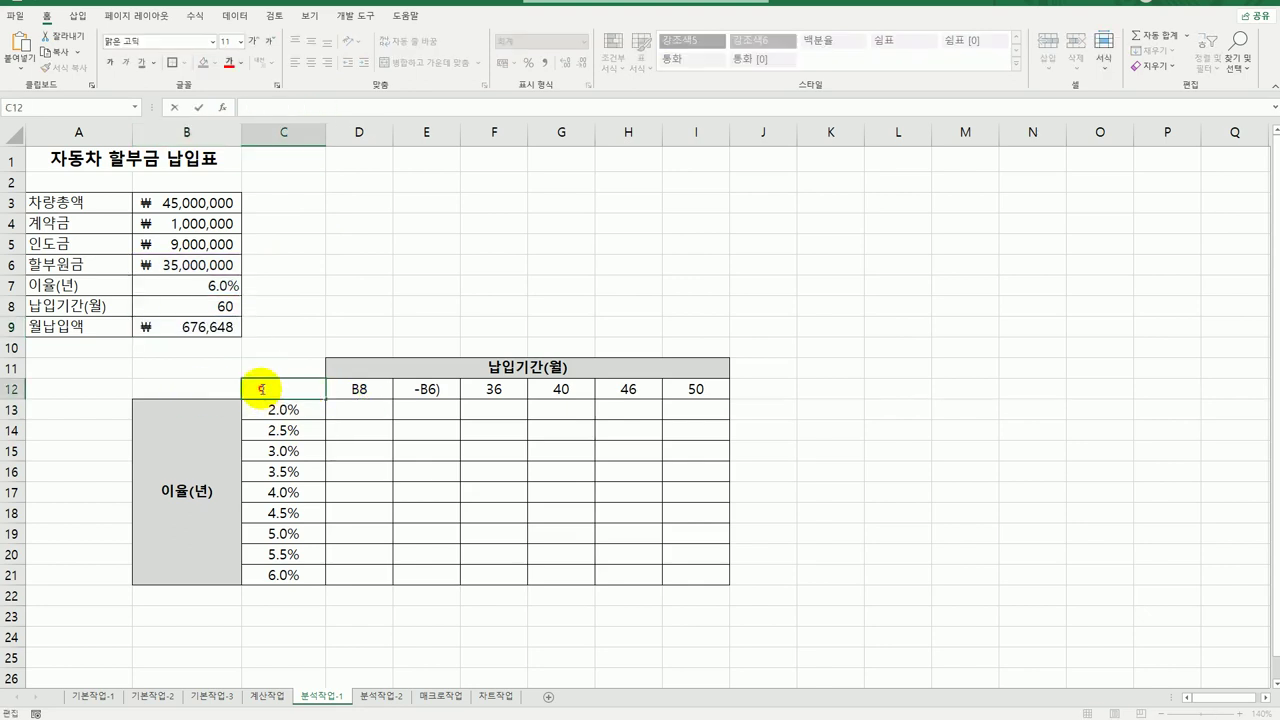
pyautogui.hotkey('ctrl', 'v')
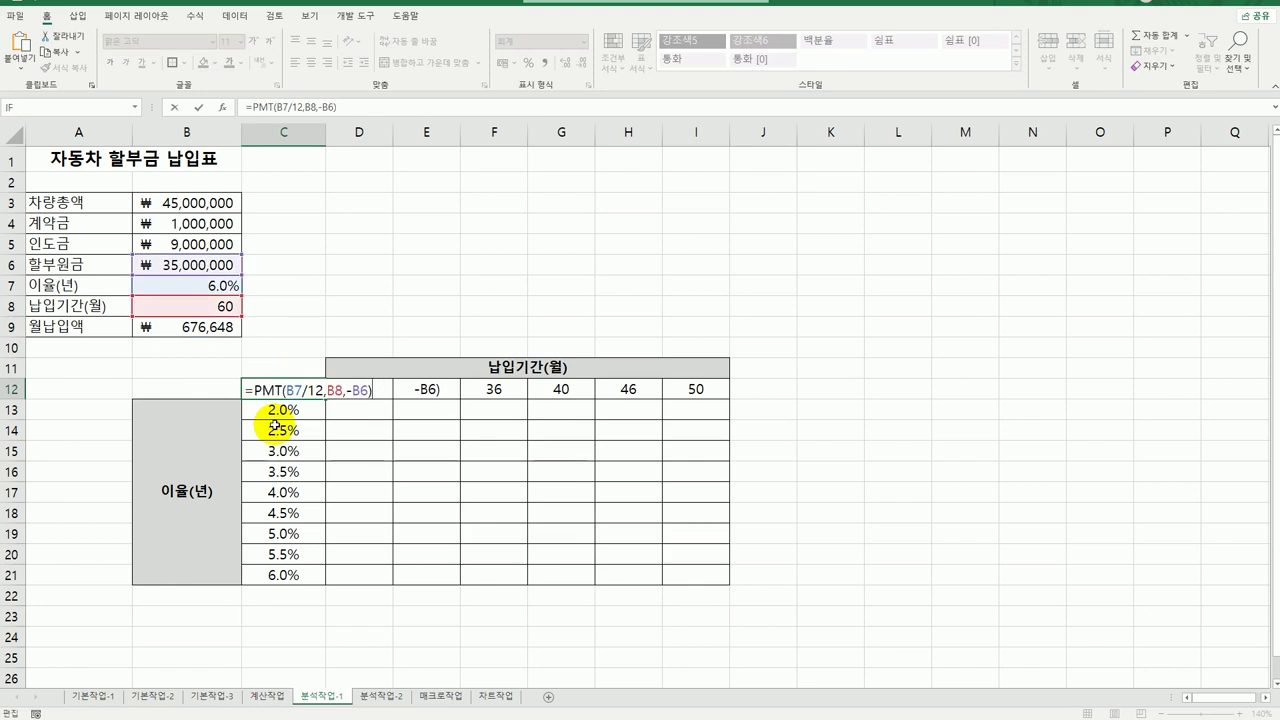
pyautogui.press('Return')
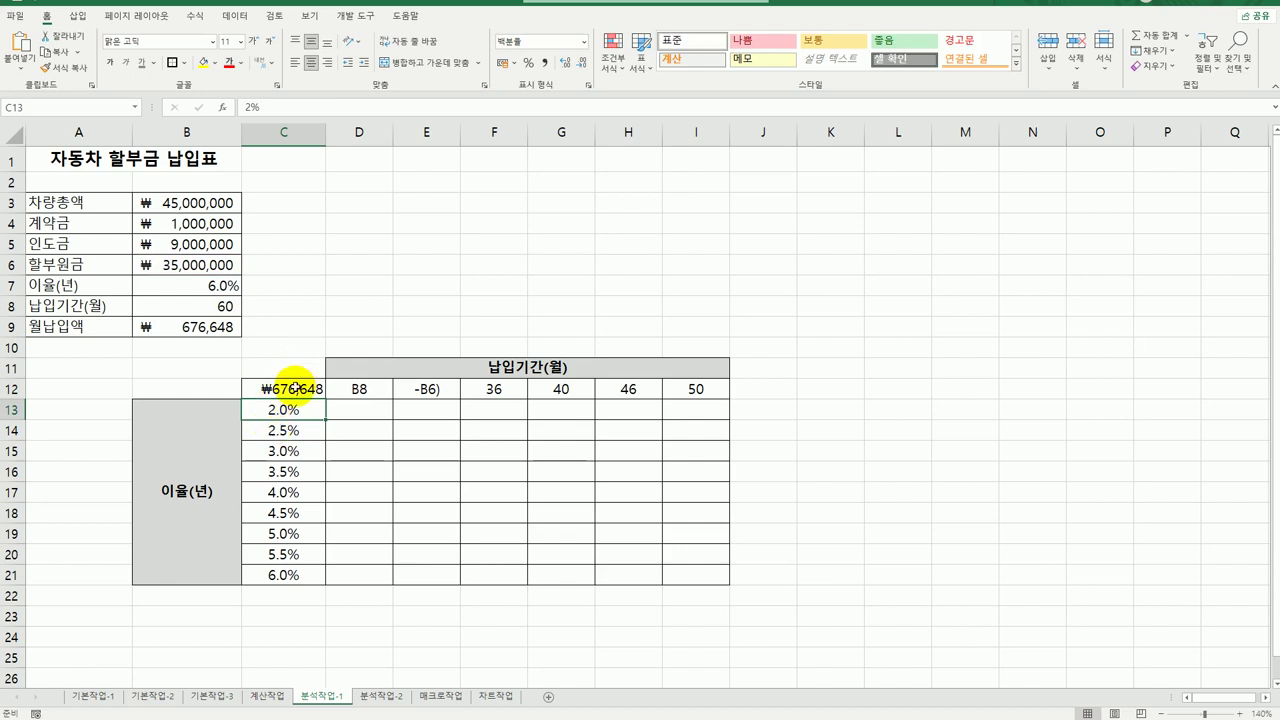
# Undo the pasted entries in C12:E12, restoring 24 and 30 in D12 and E12 and leaving C12 empty.
pyautogui.click(283, 387)
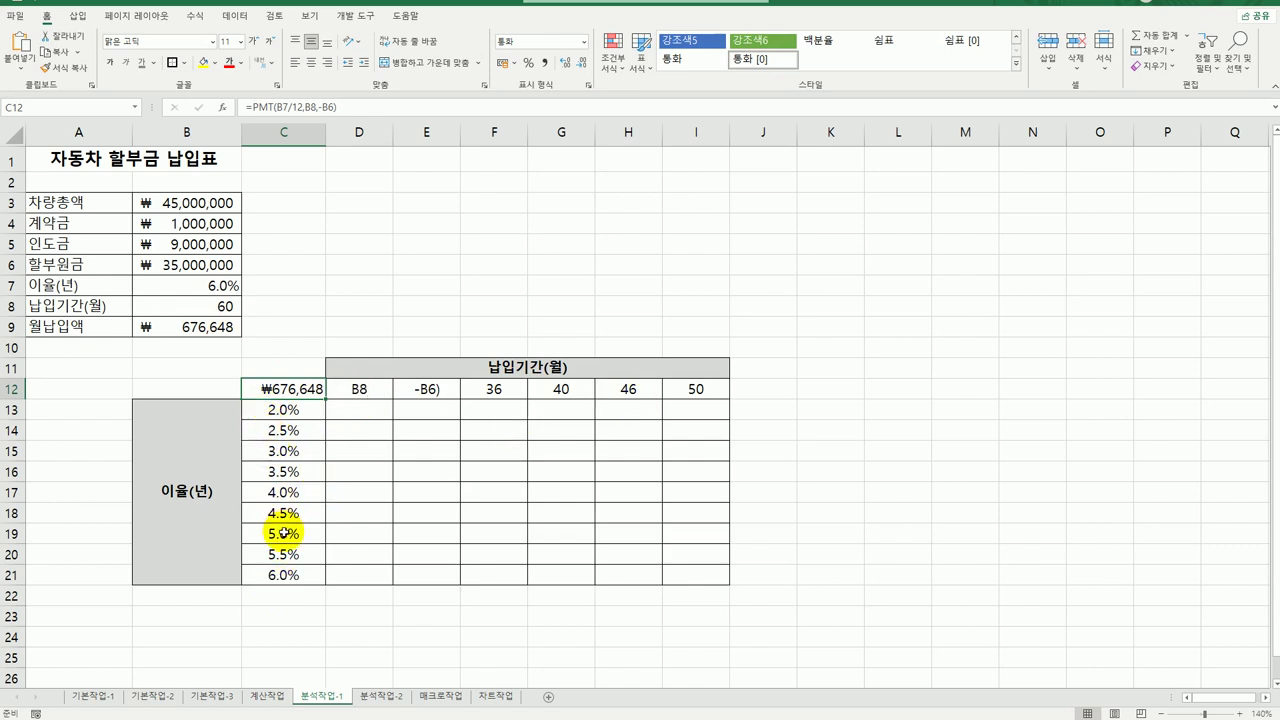
pyautogui.click(360, 386)
pyautogui.click(424, 393)
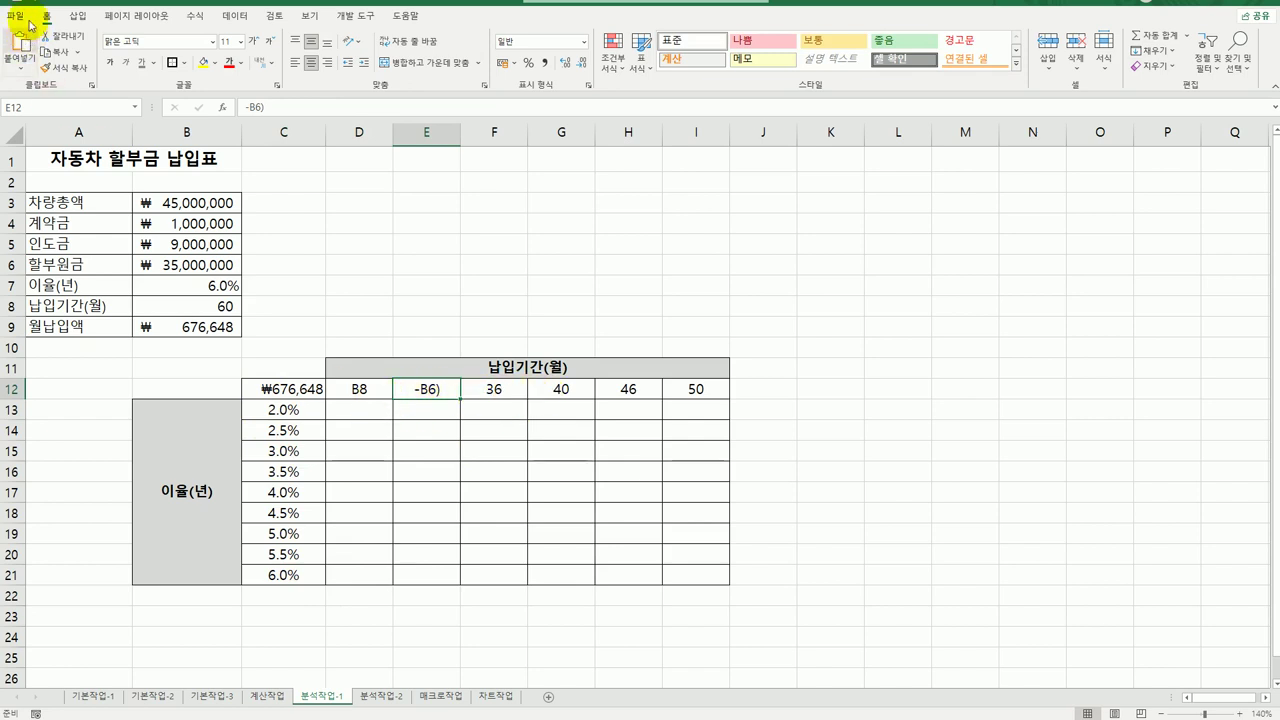
pyautogui.click(283, 388)
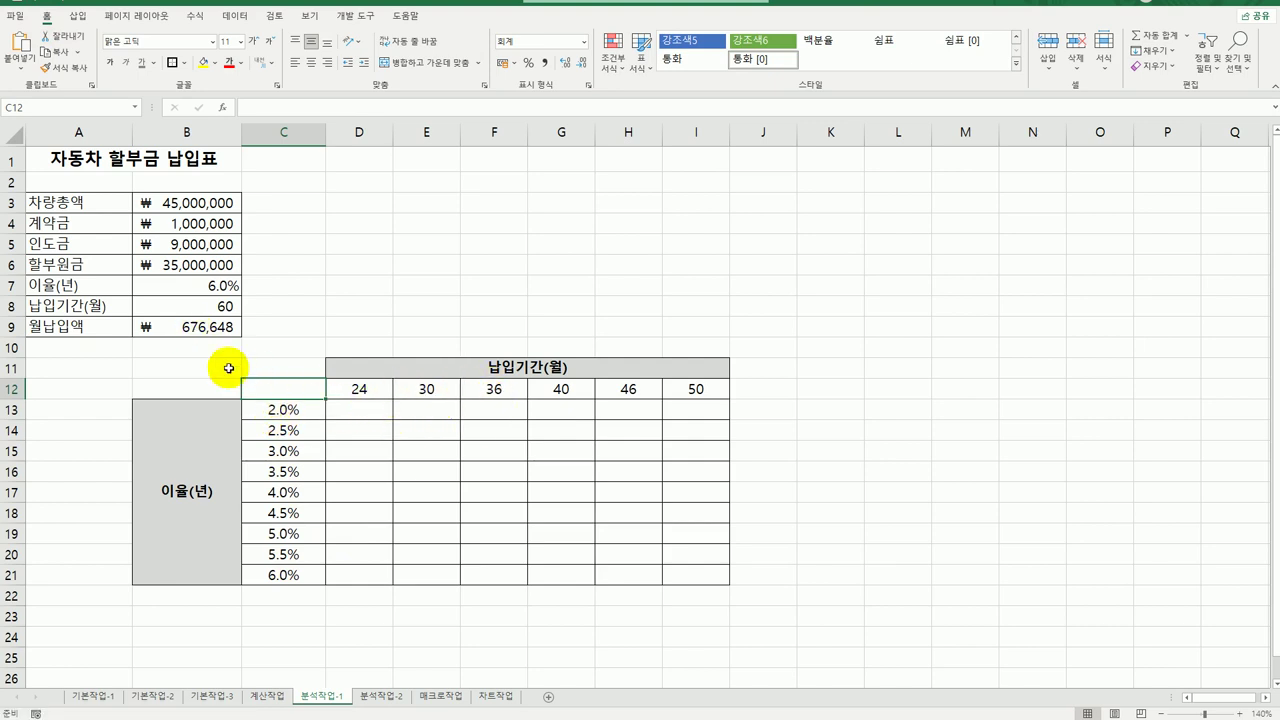
# Copy the full formula text of B9, =PMT(B7/12,B8,-B6), into the empty cell C12.
pyautogui.click(178, 334)
pyautogui.moveTo(247, 106); pyautogui.dragTo(357, 131)
pyautogui.hotkey('ctrl', 'c')
pyautogui.press('Escape')
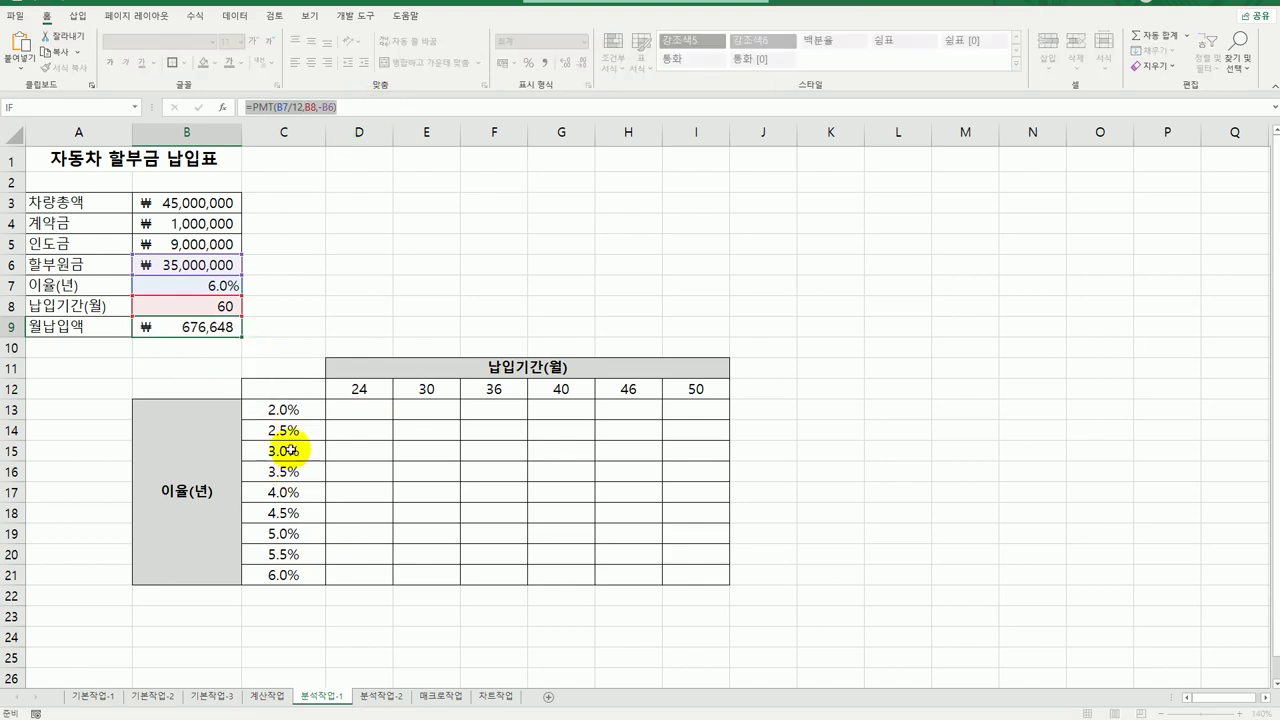
pyautogui.click(295, 391)
pyautogui.press('BackSpace')
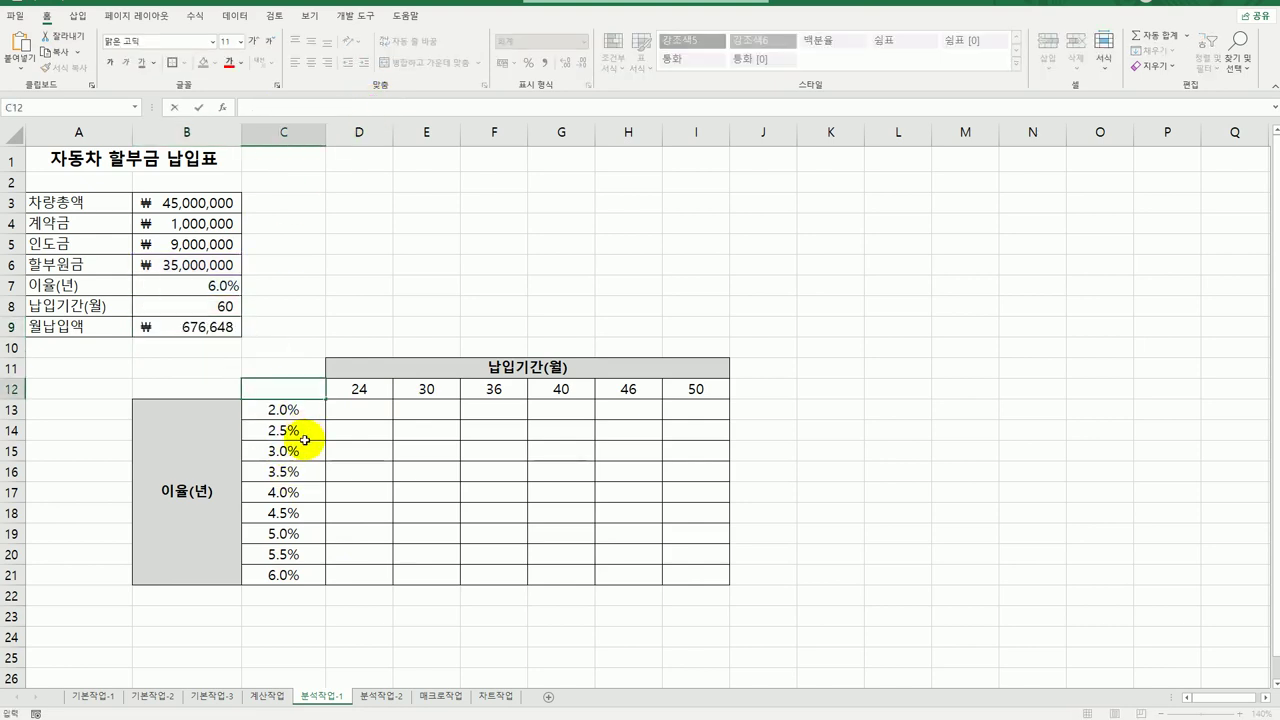
pyautogui.hotkey('ctrl', 'v')
pyautogui.press('Return')
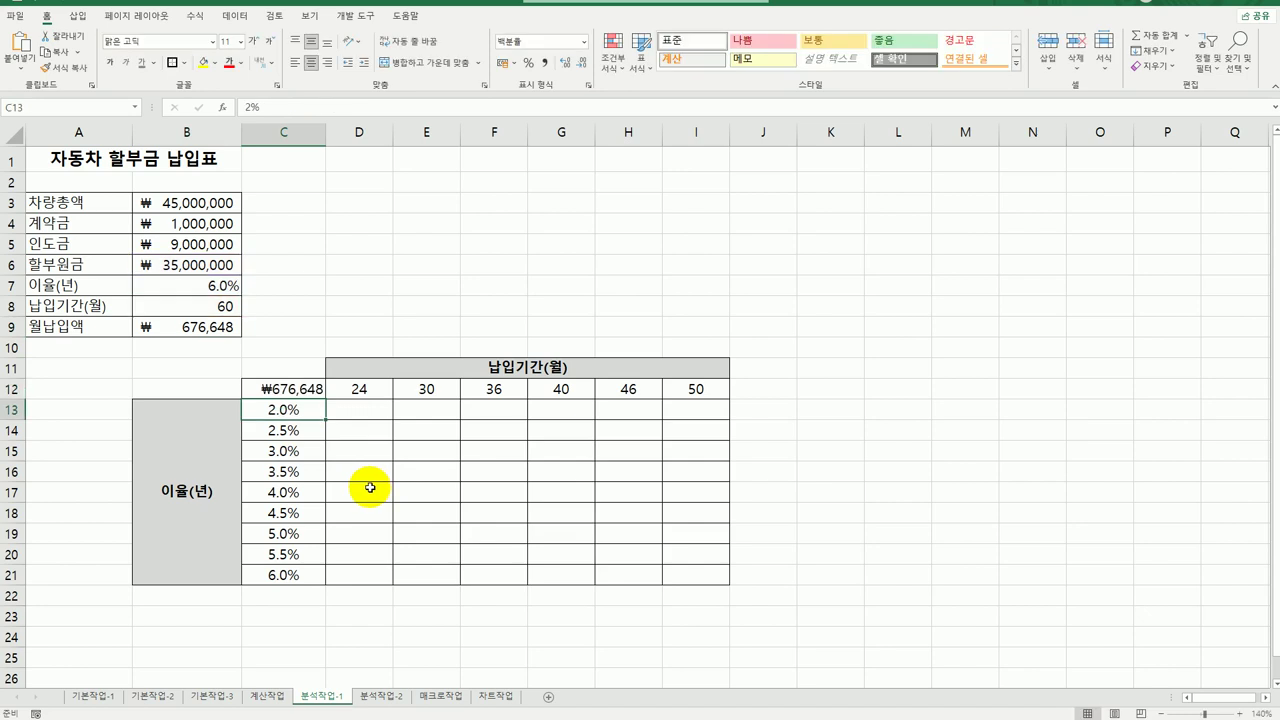
# Create a what-if data table over C12:I21 with $B$8 as the row input cell and $B$7 as the column input cell.
pyautogui.click(300, 389)
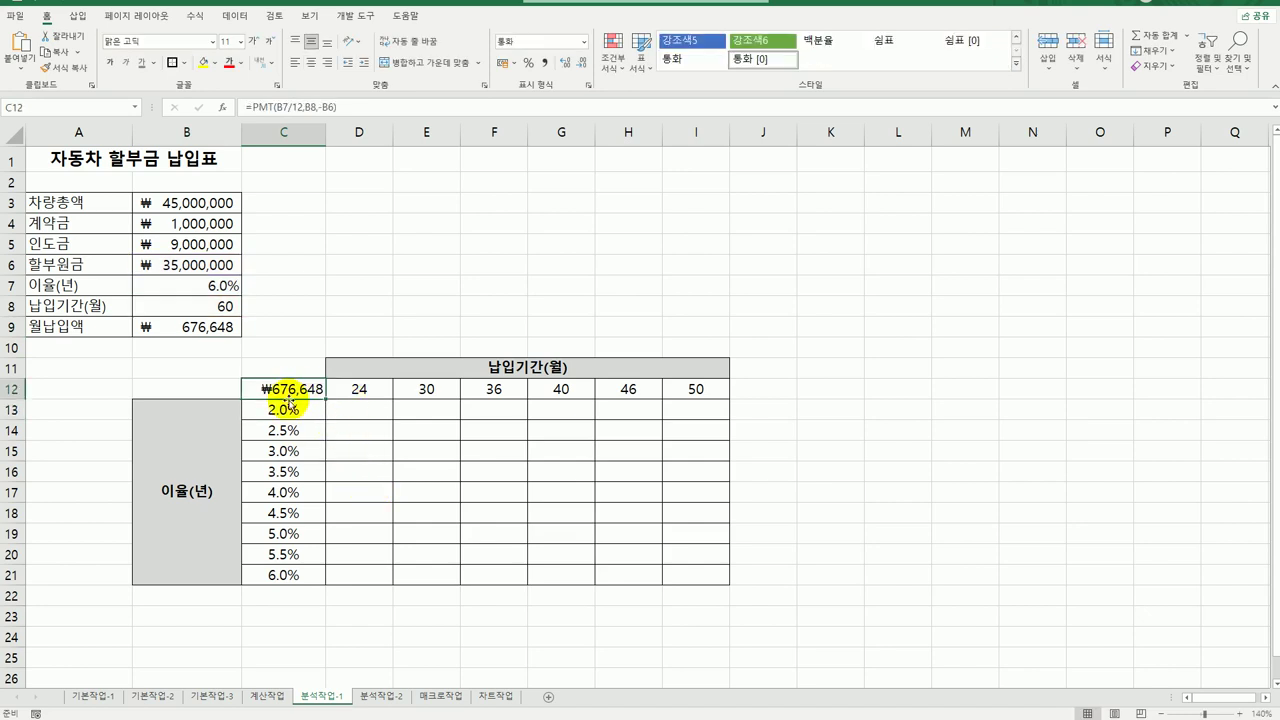
pyautogui.moveTo(286, 386); pyautogui.dragTo(672, 576)
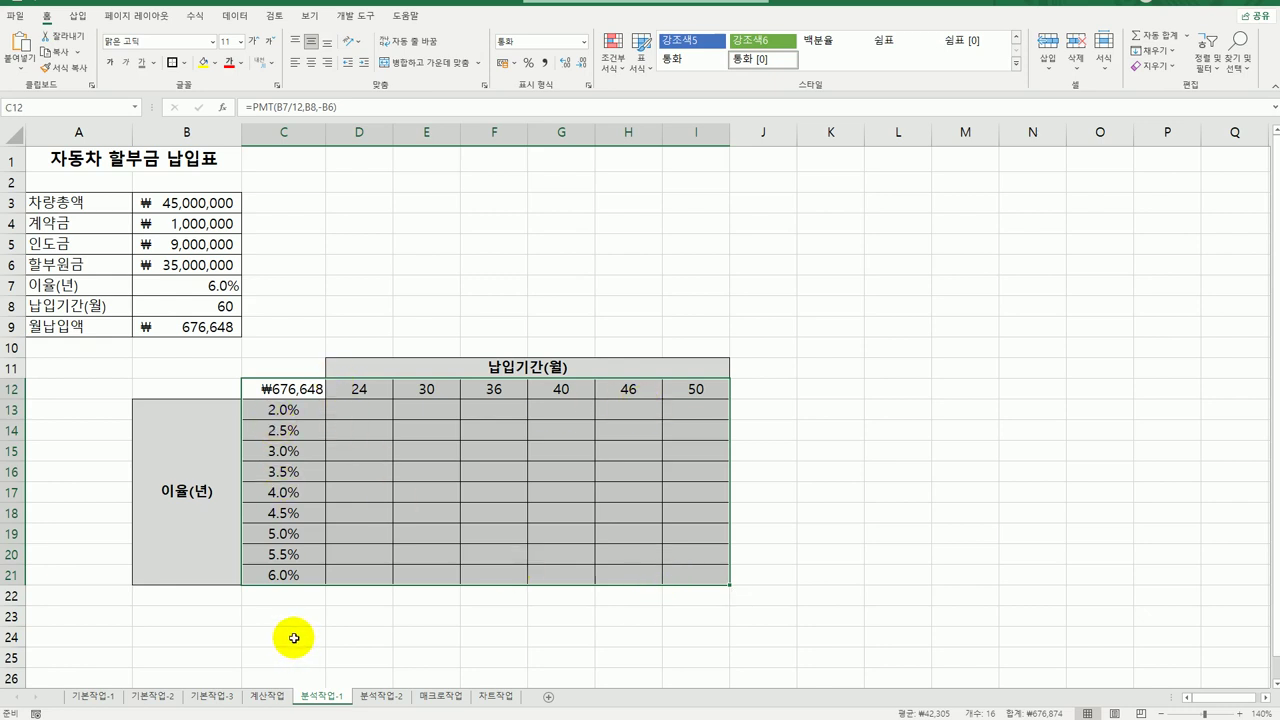
pyautogui.click(236, 20)
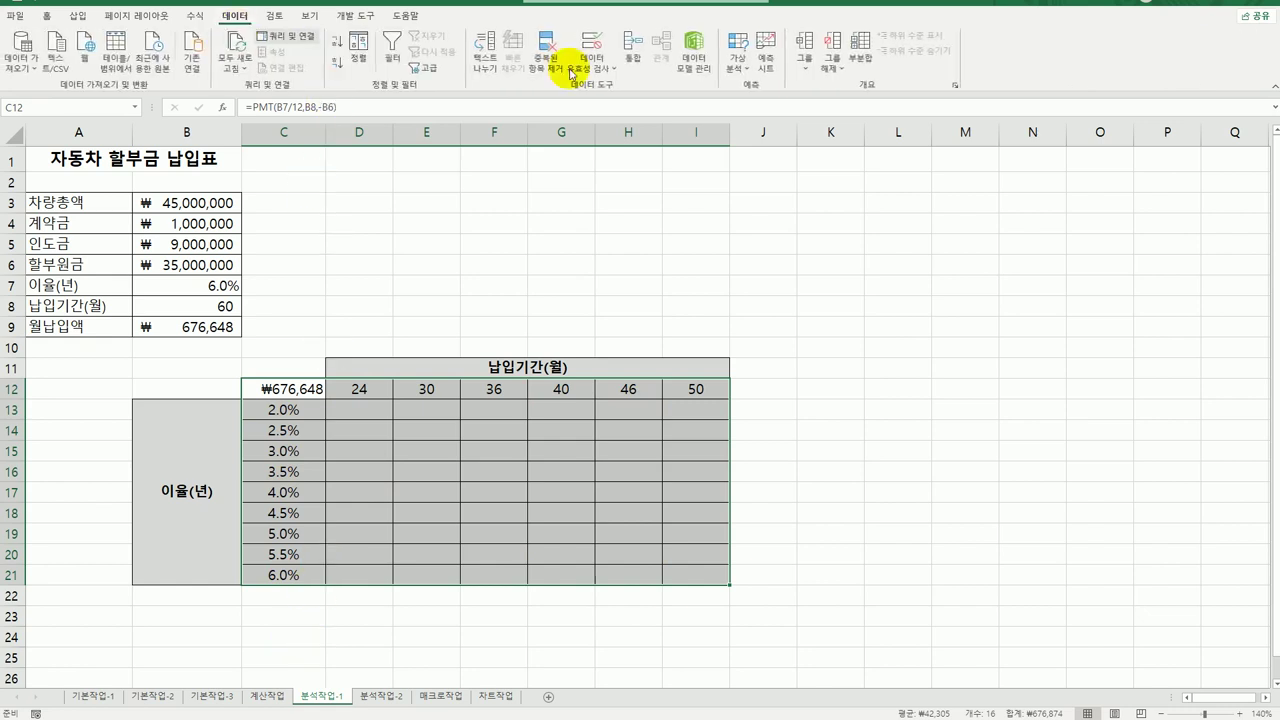
pyautogui.click(735, 66)
pyautogui.click(737, 160)
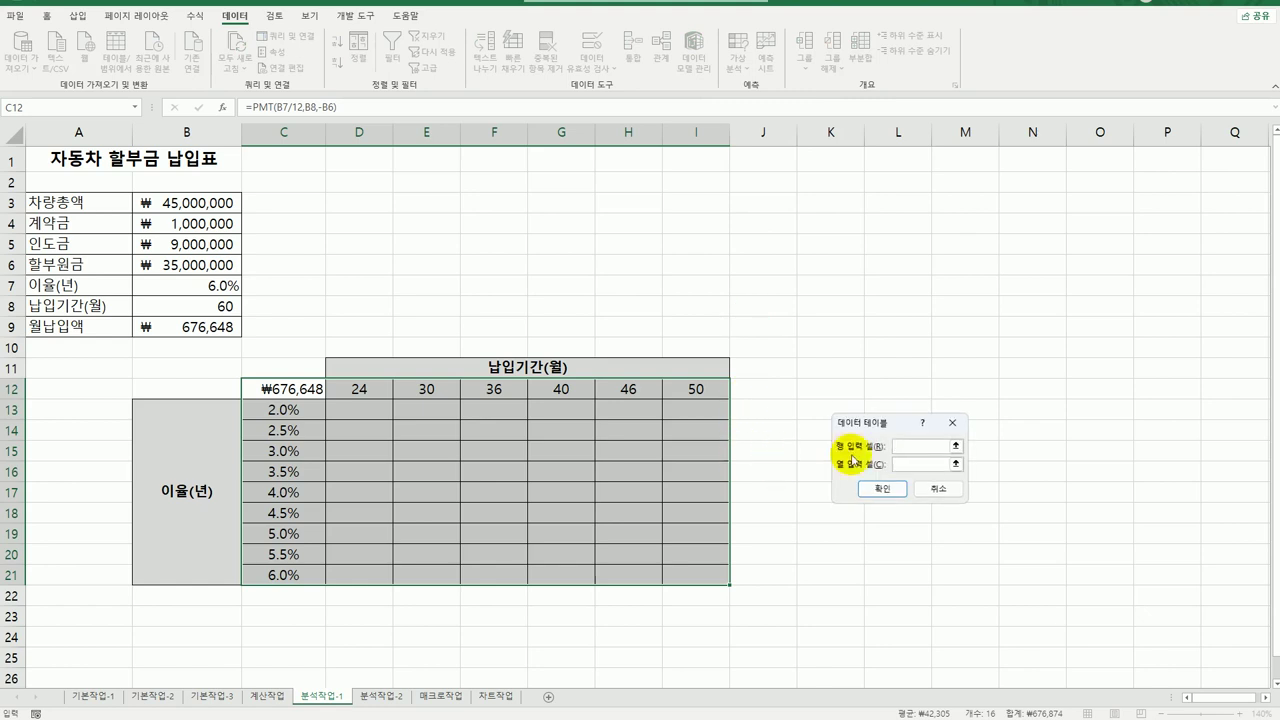
pyautogui.moveTo(875, 423); pyautogui.dragTo(392, 198)
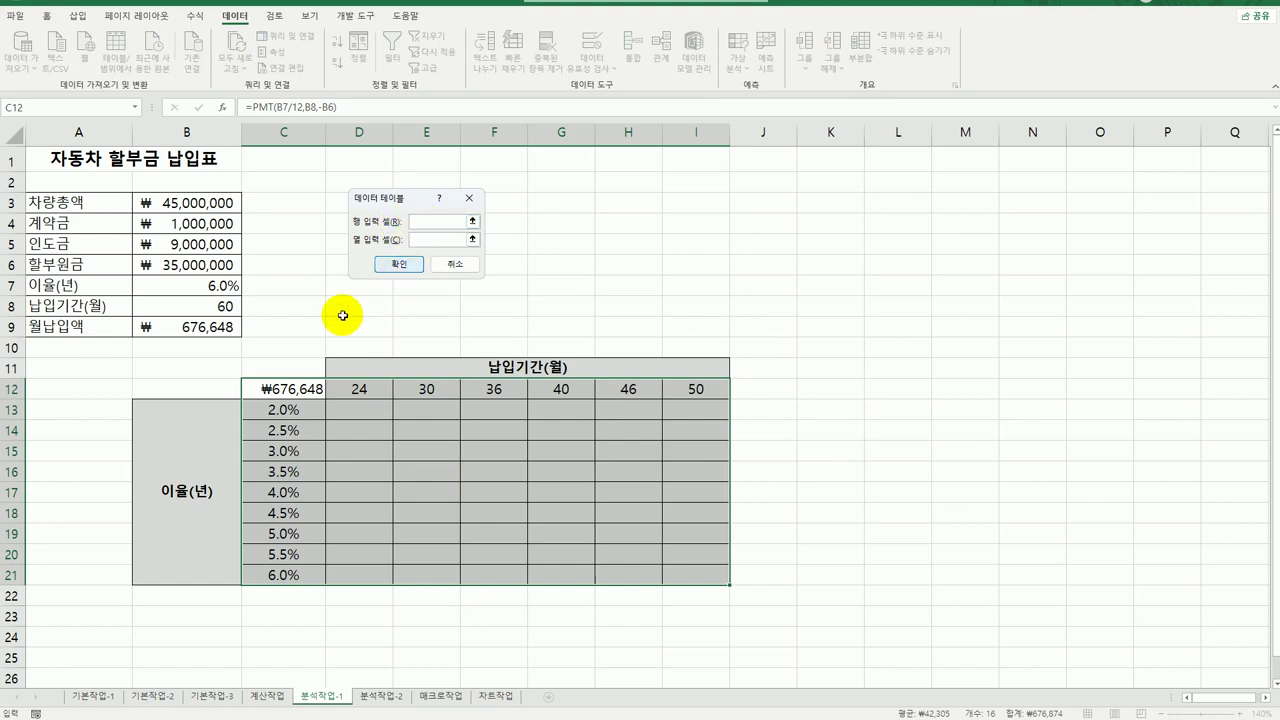
pyautogui.click(206, 308)
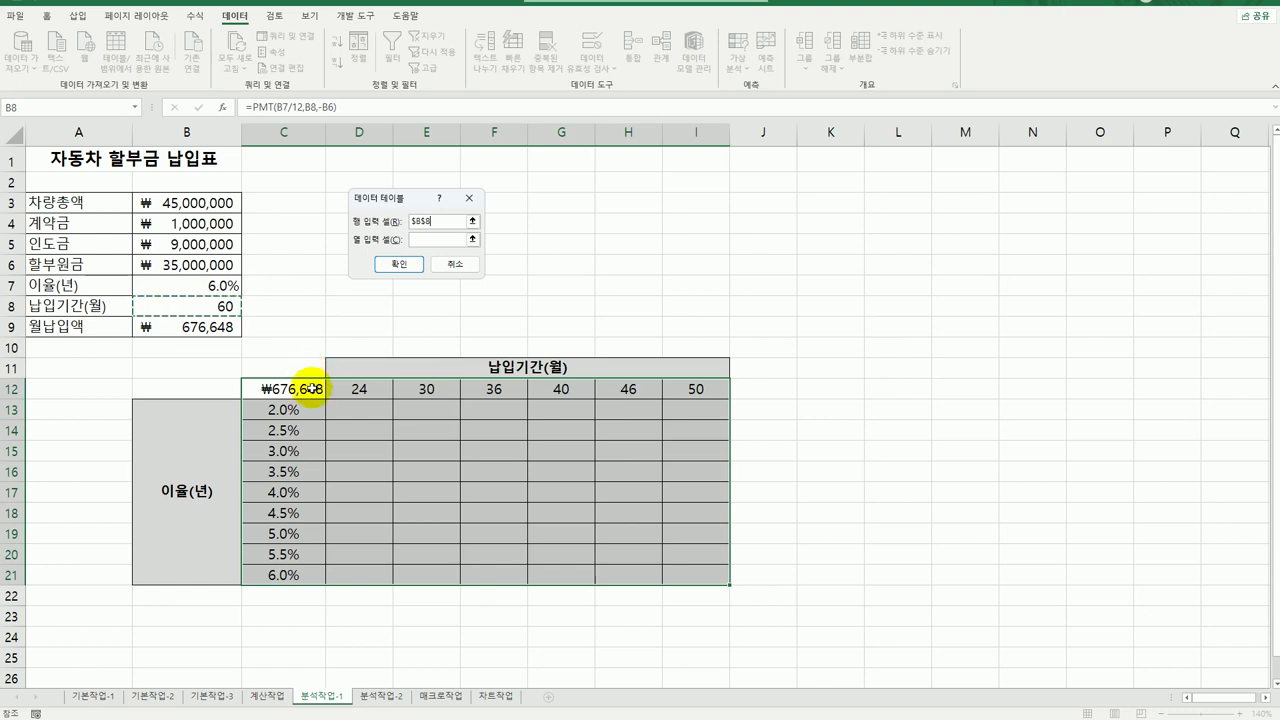
pyautogui.click(411, 240)
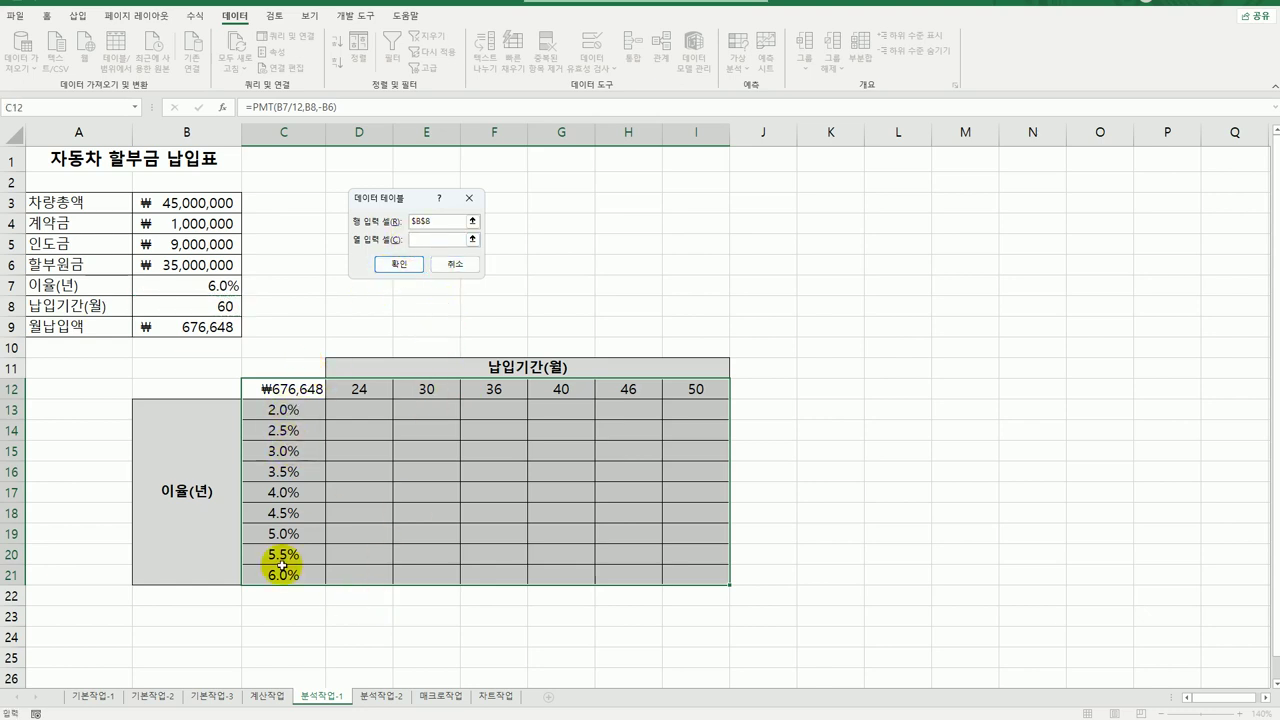
pyautogui.click(206, 288)
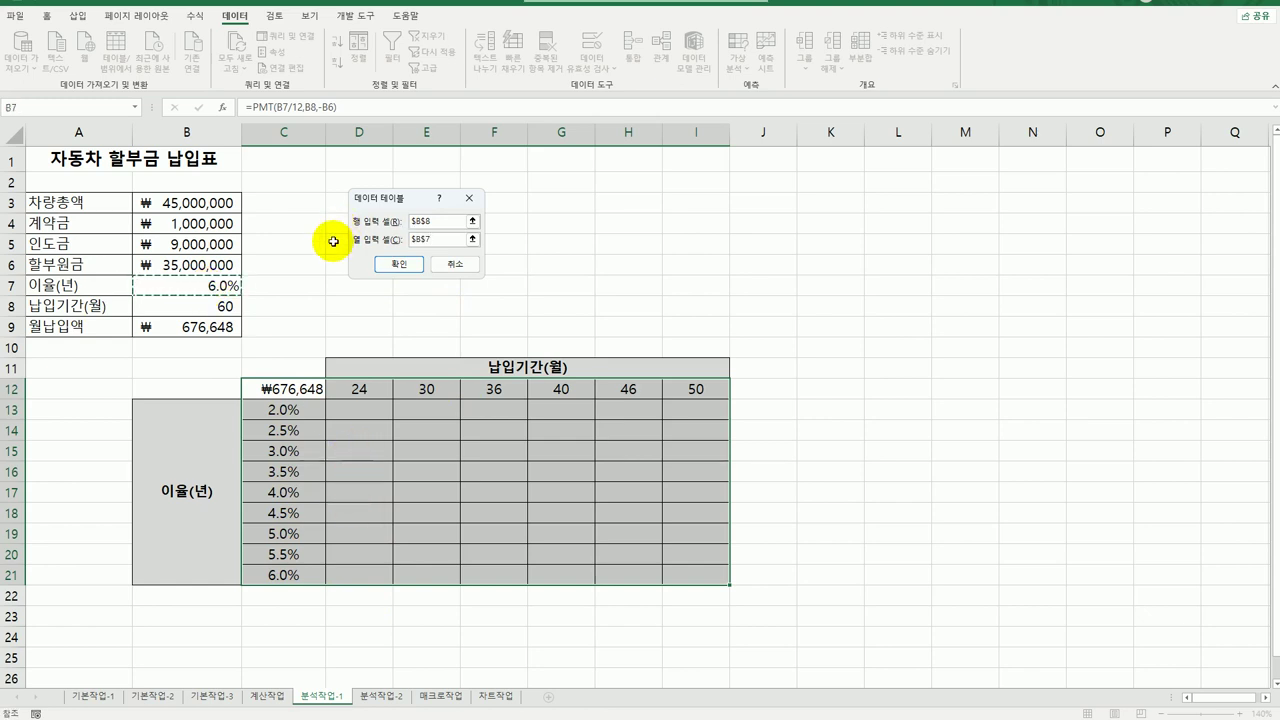
pyautogui.click(390, 265)
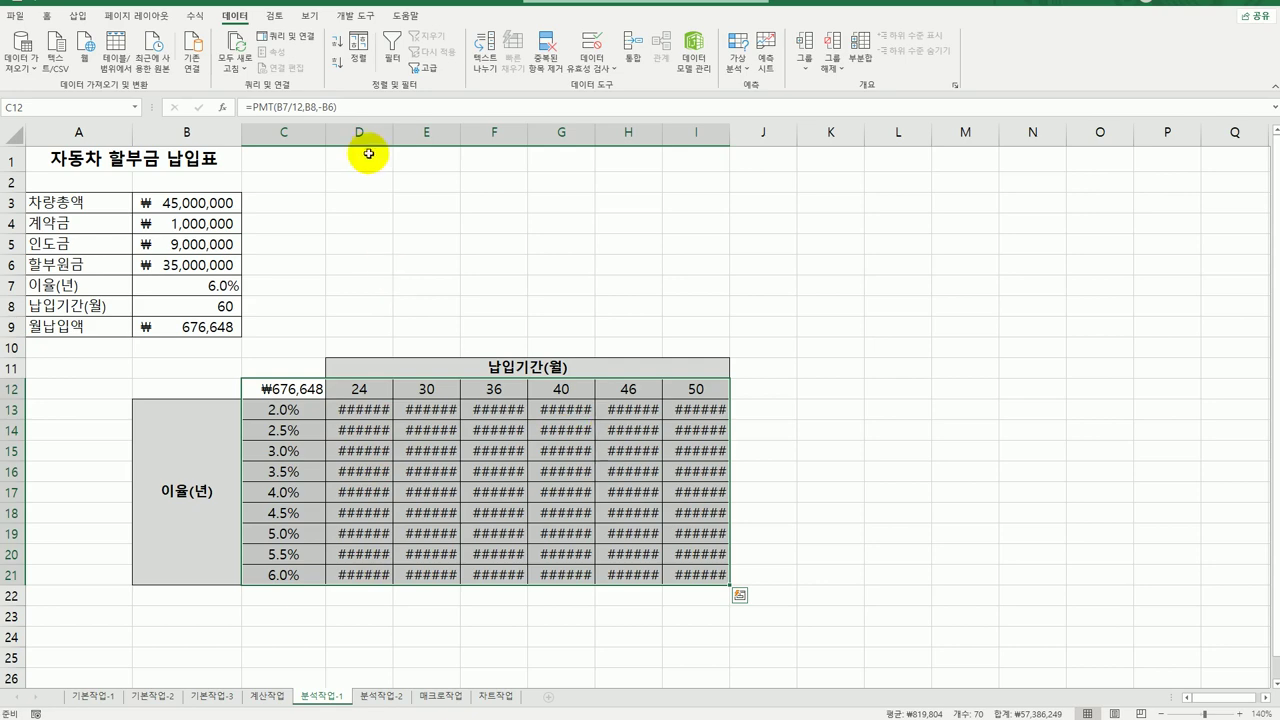
# Autofit the widths of columns D through I to their contents.
pyautogui.moveTo(359, 133); pyautogui.dragTo(730, 133)
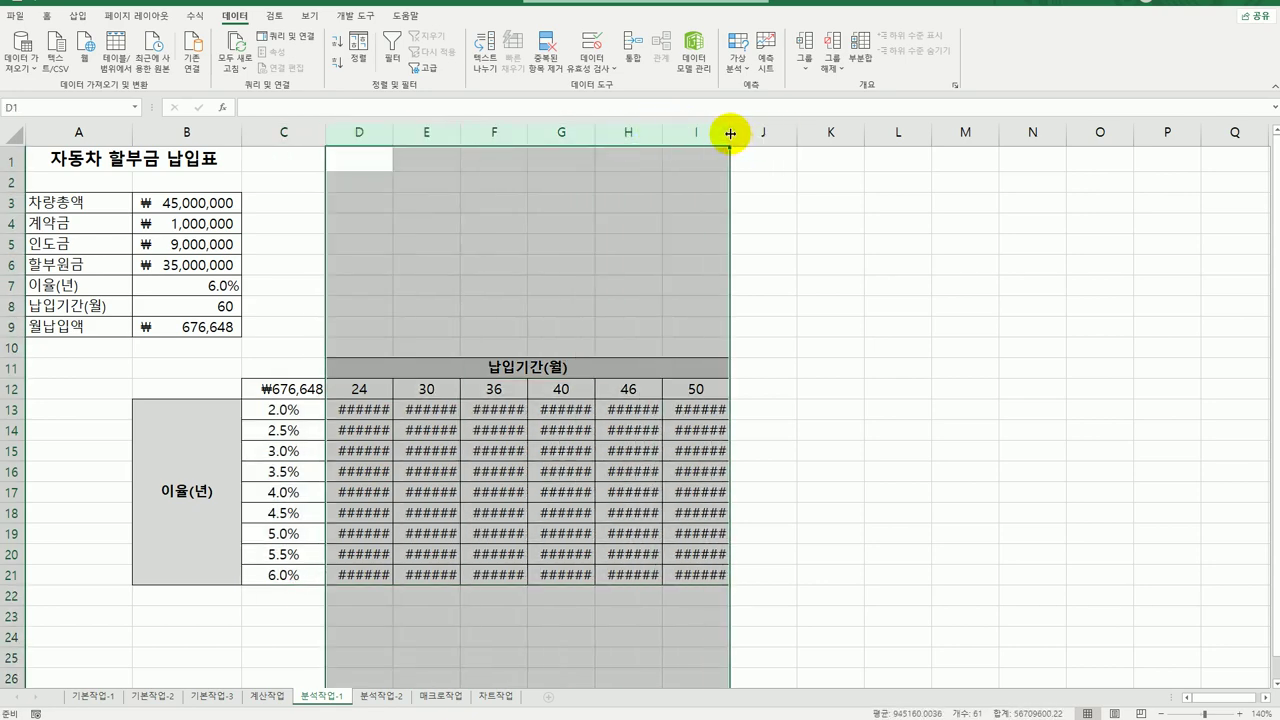
pyautogui.doubleClick(730, 133)
pyautogui.click(903, 451)
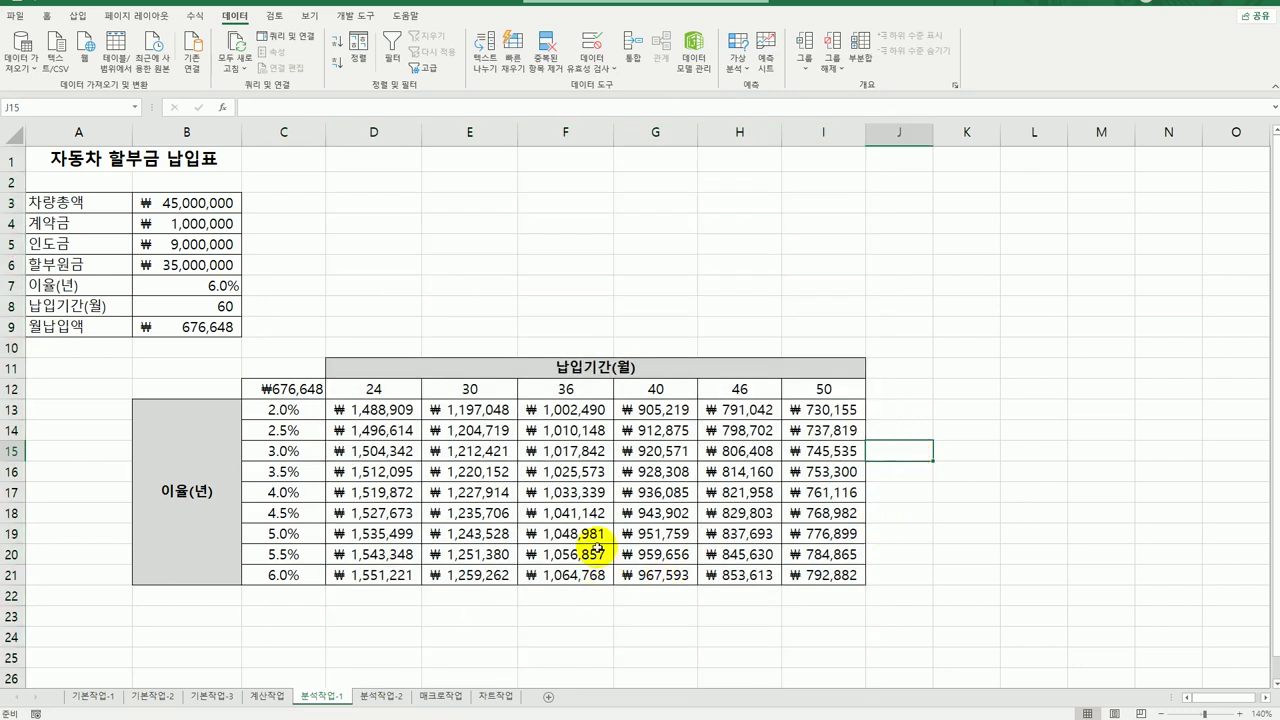
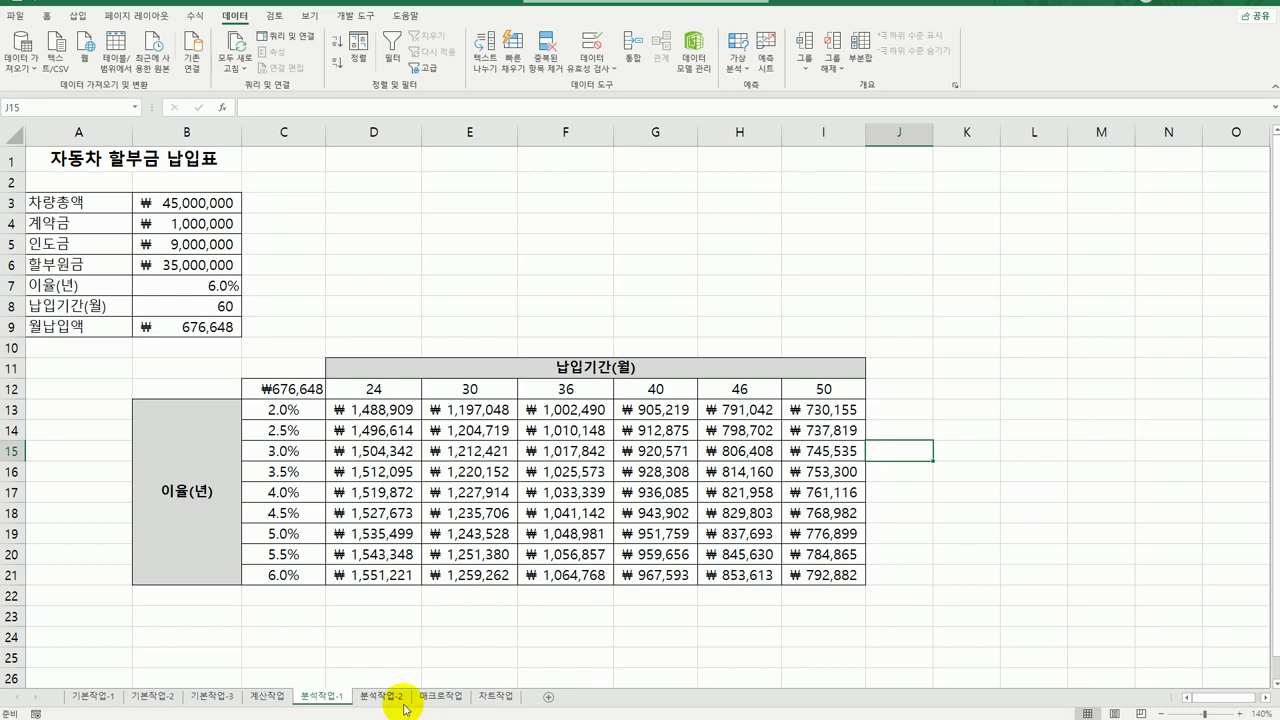
# On sheet 분석작업-2, sort the 도시락 판매 현황 table by 구분 in ascending order.
pyautogui.click(404, 700)
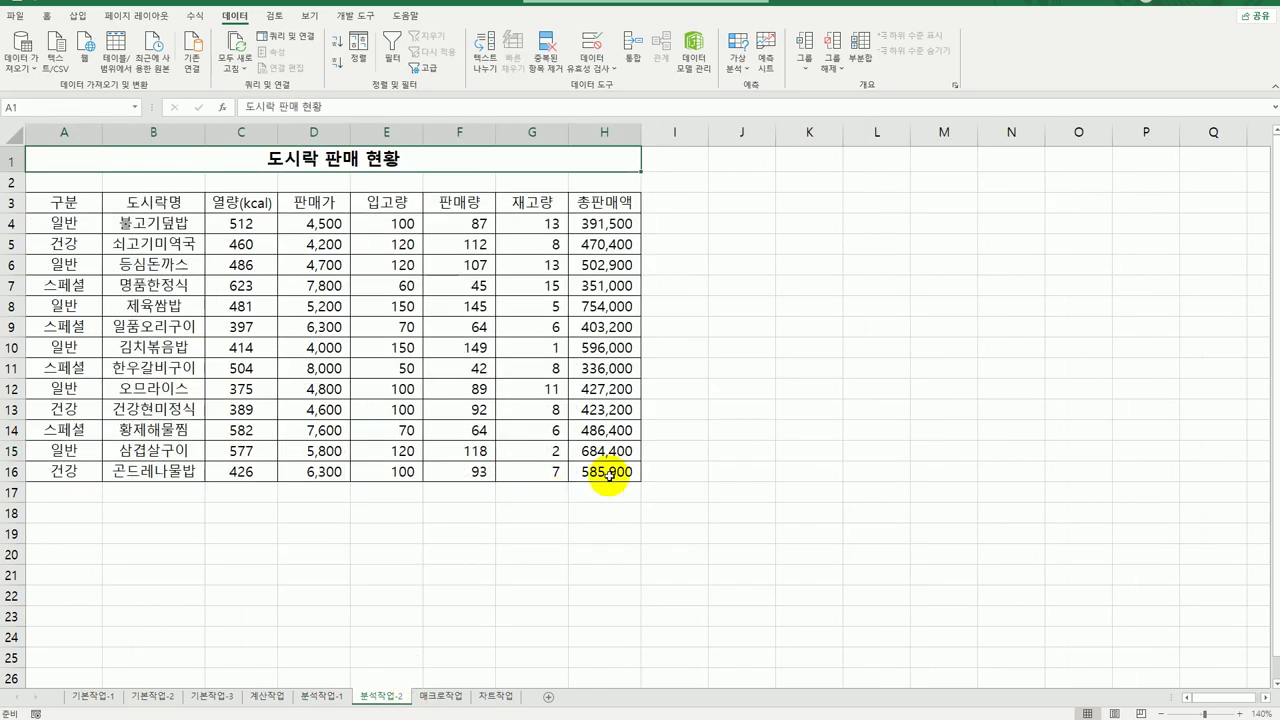
pyautogui.click(64, 199)
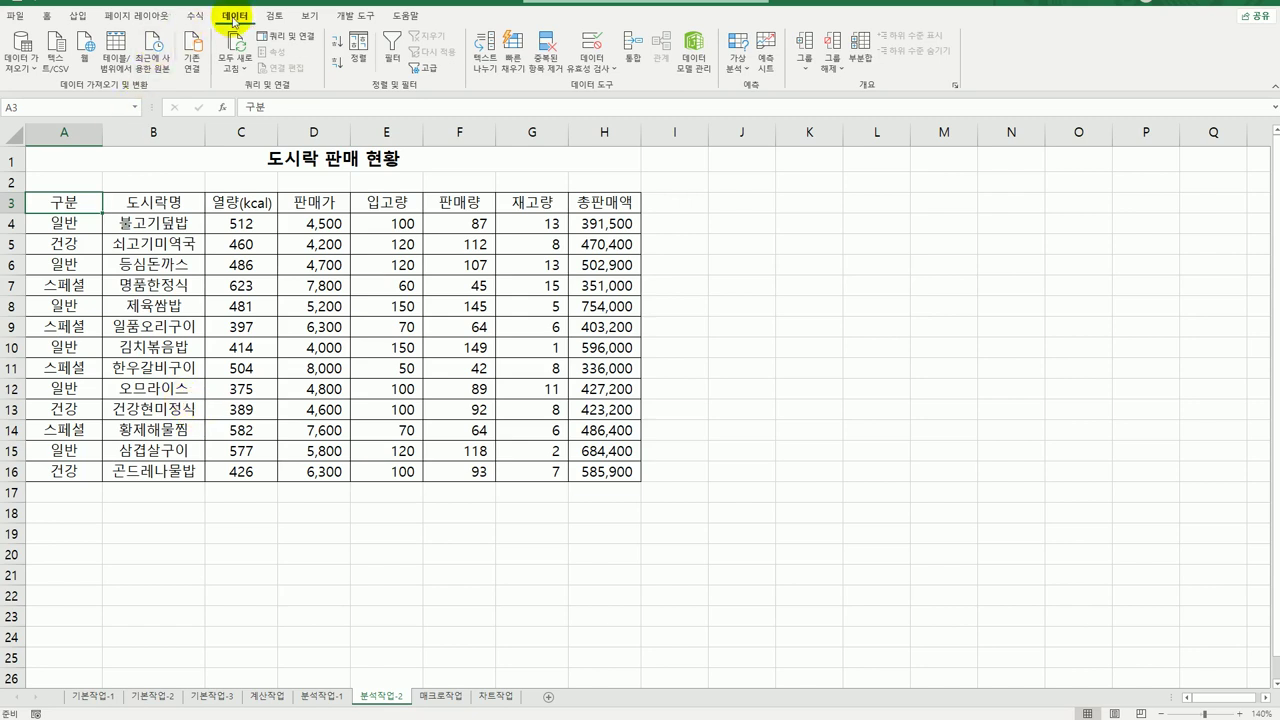
pyautogui.click(337, 44)
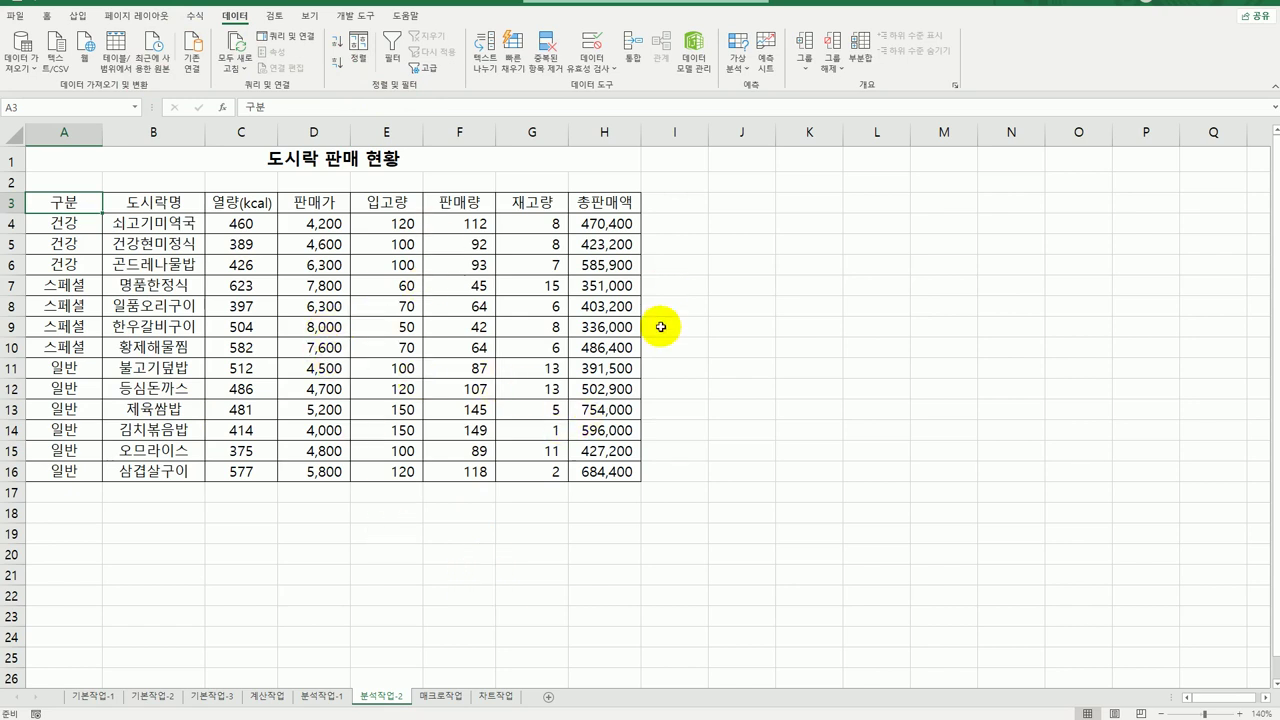
# Add subtotals grouped by 구분 using the 평균 function for 입고량, 판매량 and 재고량 only.
pyautogui.click(860, 55)
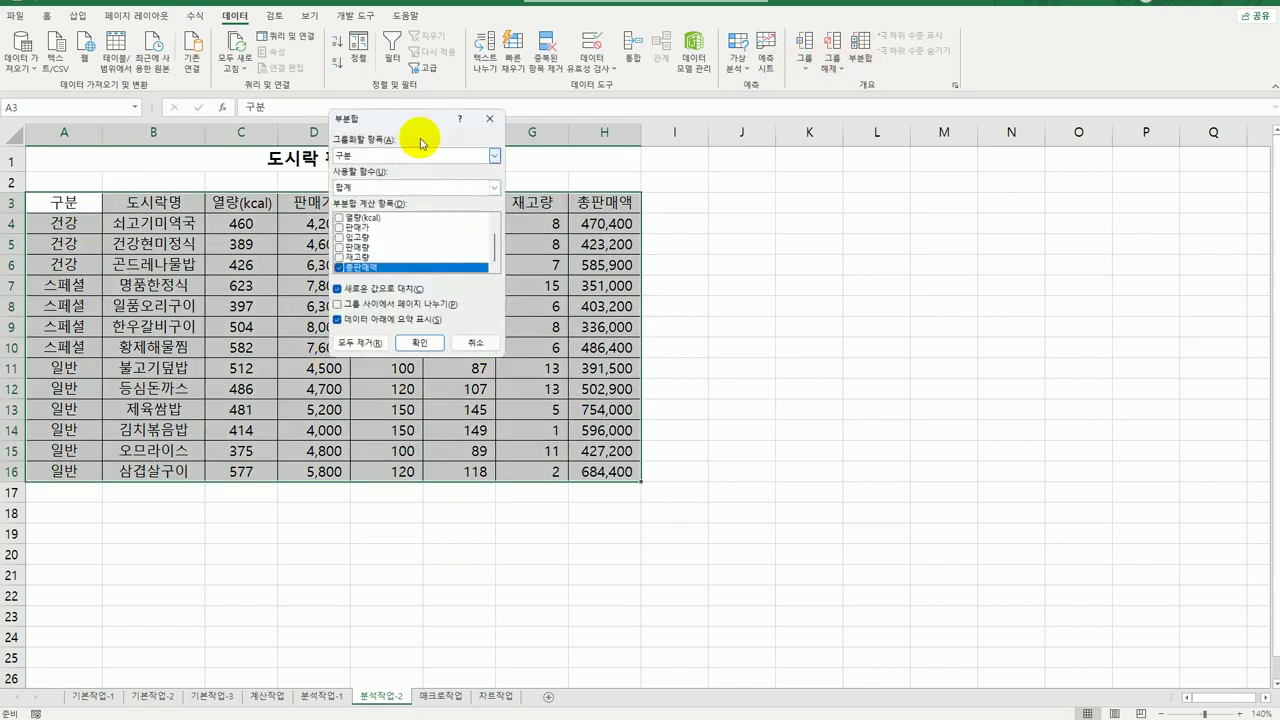
pyautogui.moveTo(417, 120); pyautogui.dragTo(749, 191)
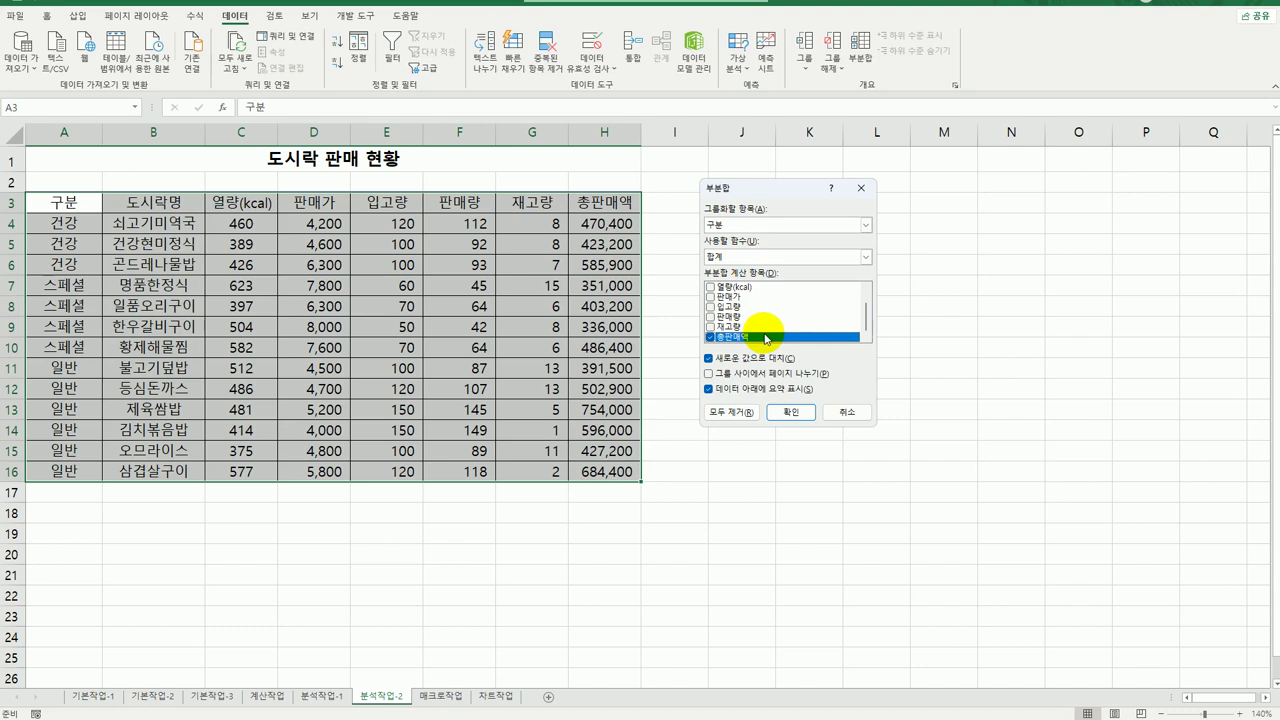
pyautogui.click(710, 307)
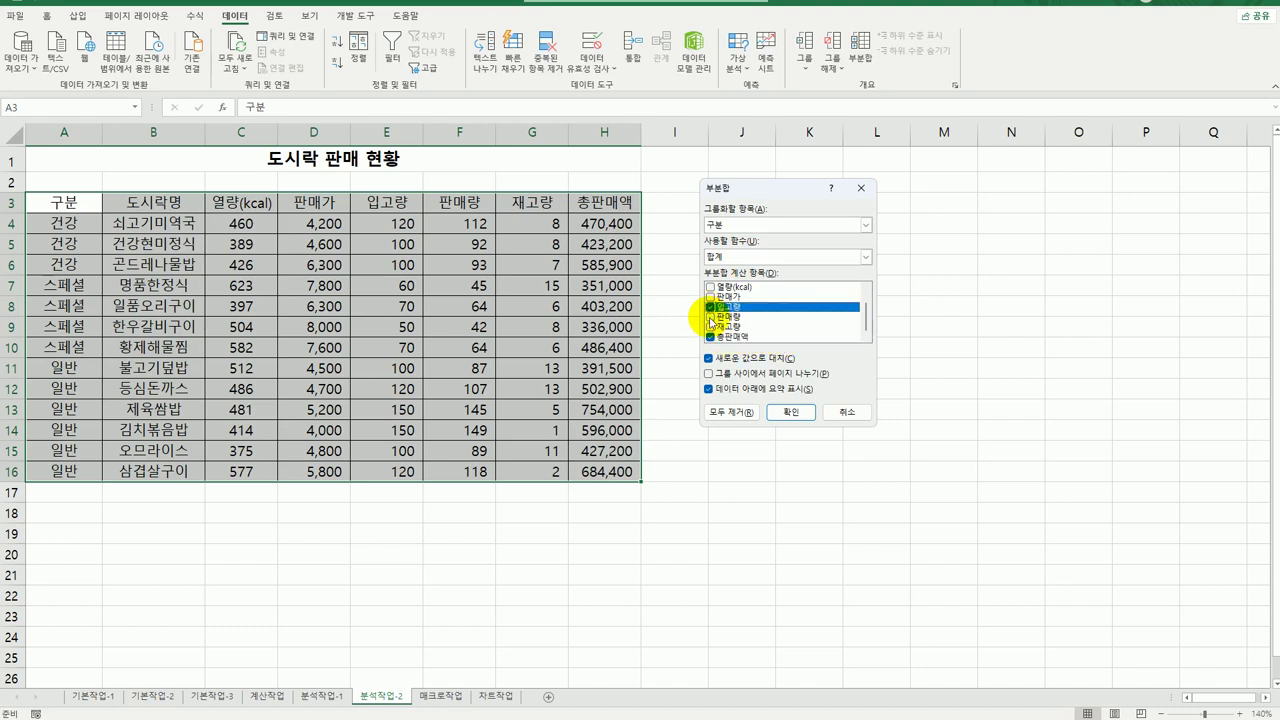
pyautogui.click(710, 317)
pyautogui.click(710, 327)
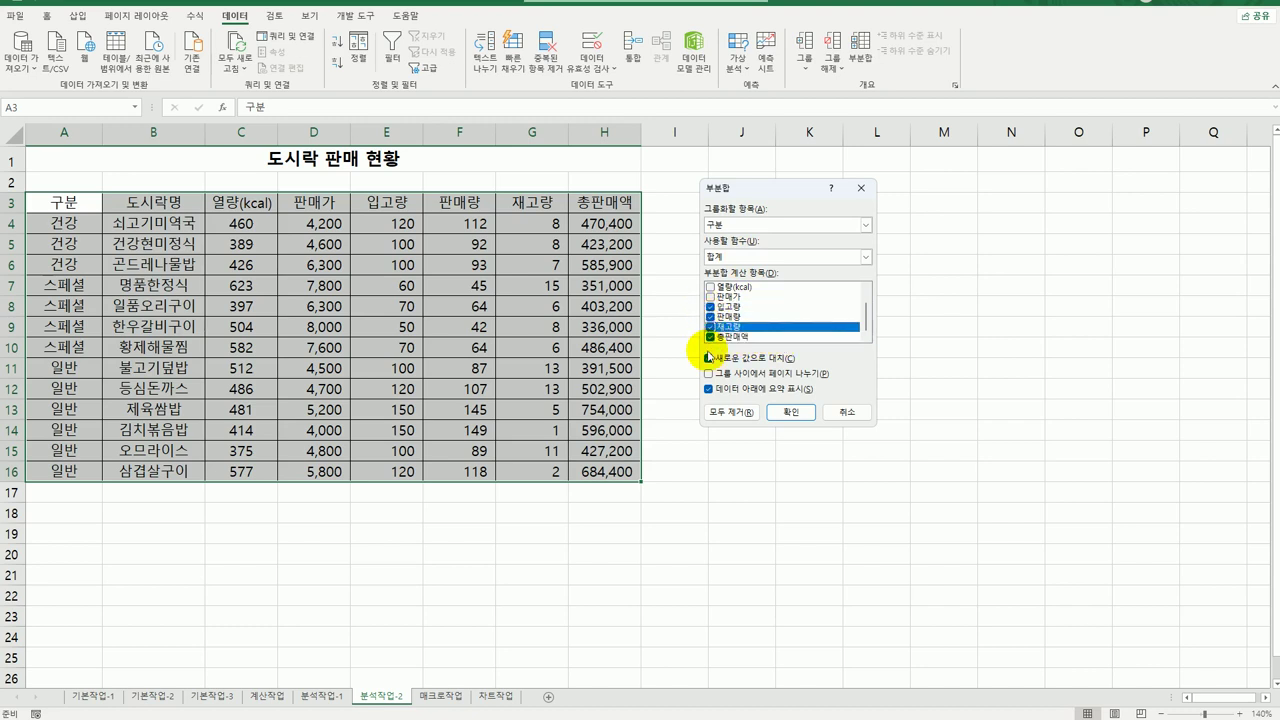
pyautogui.click(709, 337)
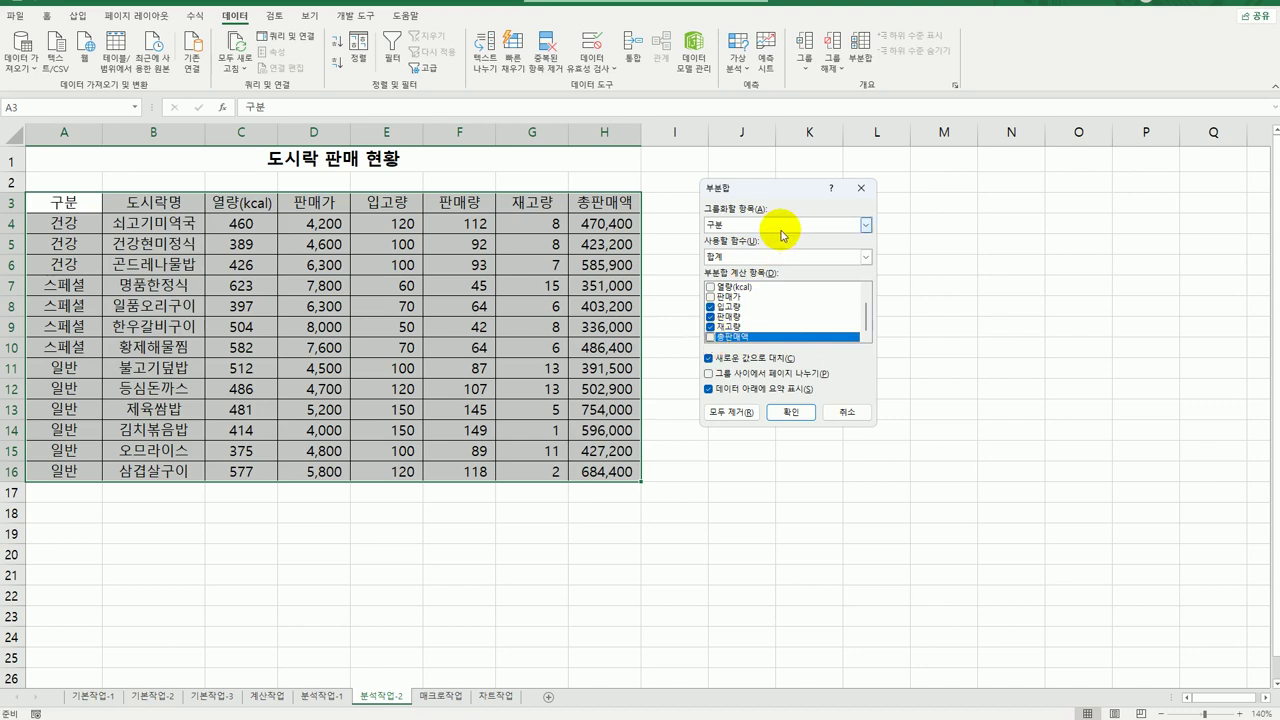
pyautogui.click(765, 256)
pyautogui.click(759, 291)
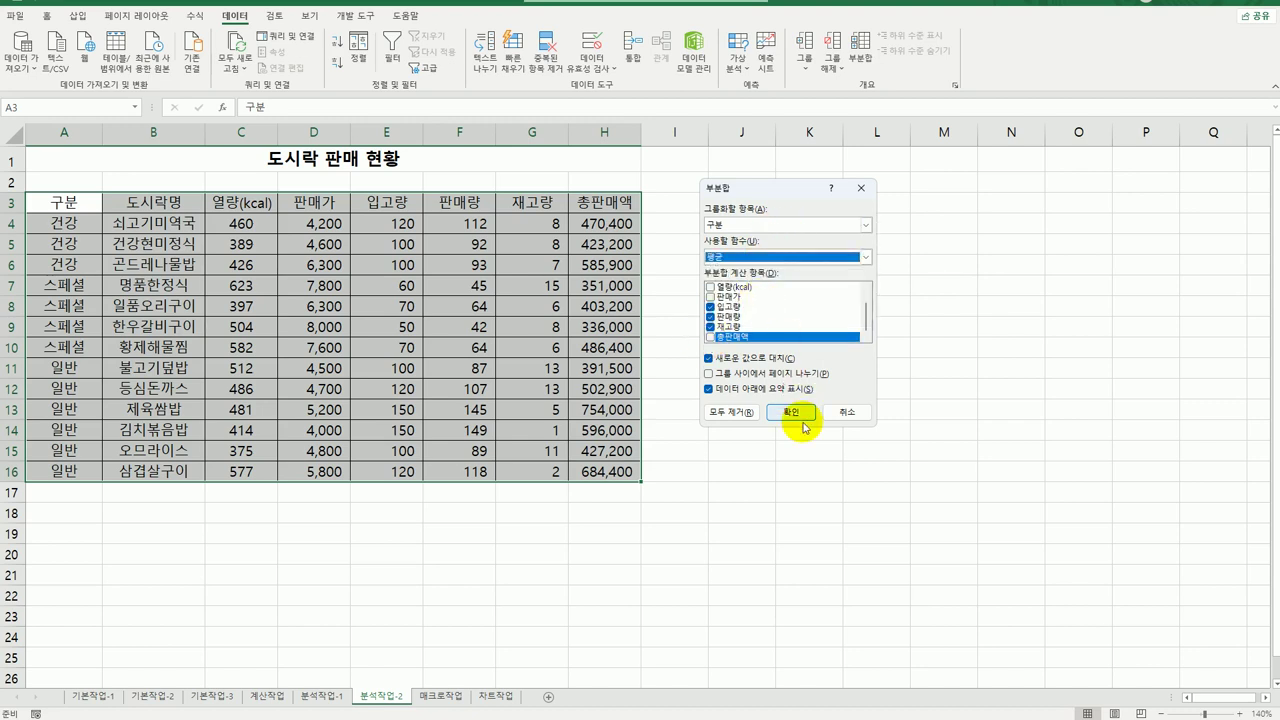
pyautogui.click(799, 412)
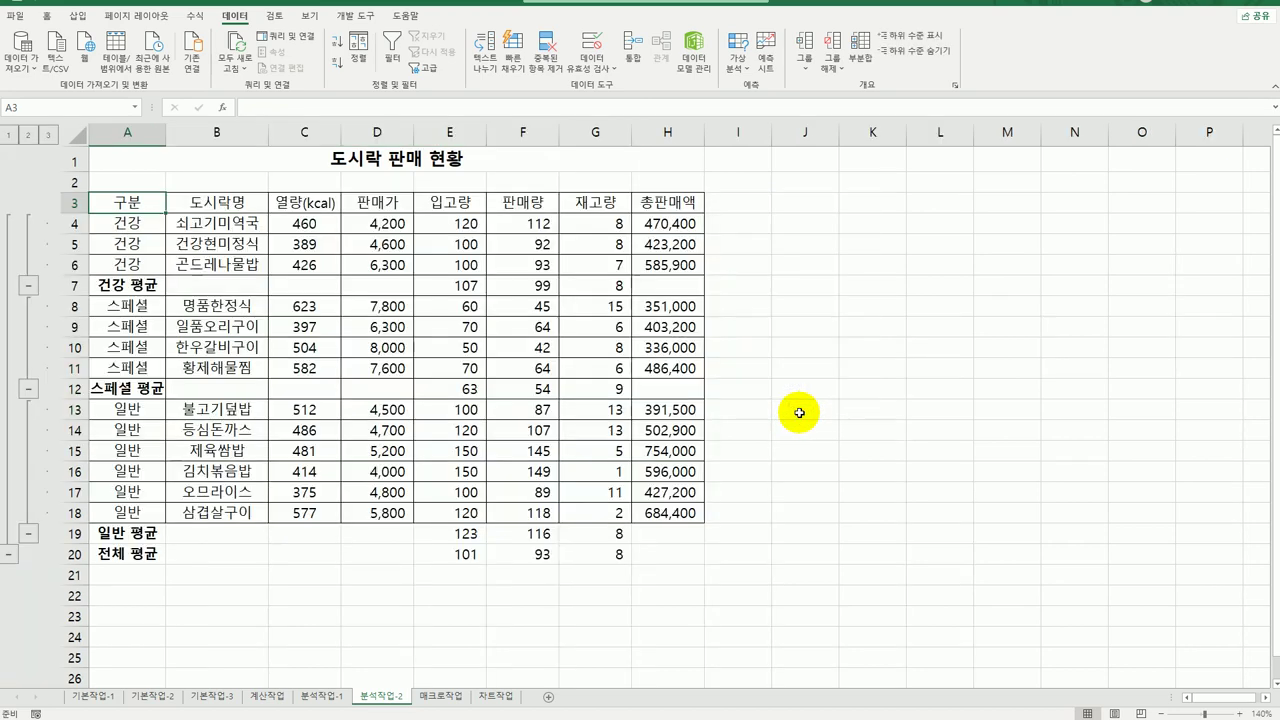
# Add a second subtotal by 구분 using 최대 for 총판매액 only, without replacing the existing average subtotals.
pyautogui.click(860, 50)
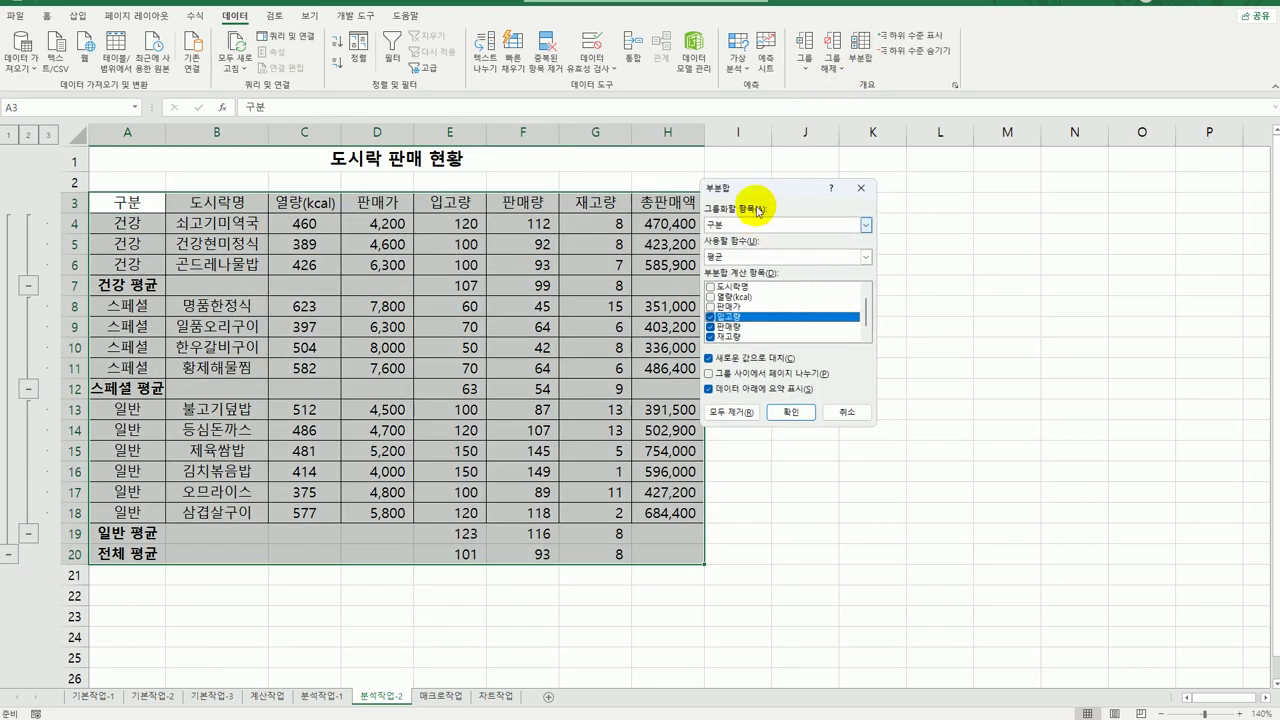
pyautogui.moveTo(752, 199); pyautogui.dragTo(824, 200)
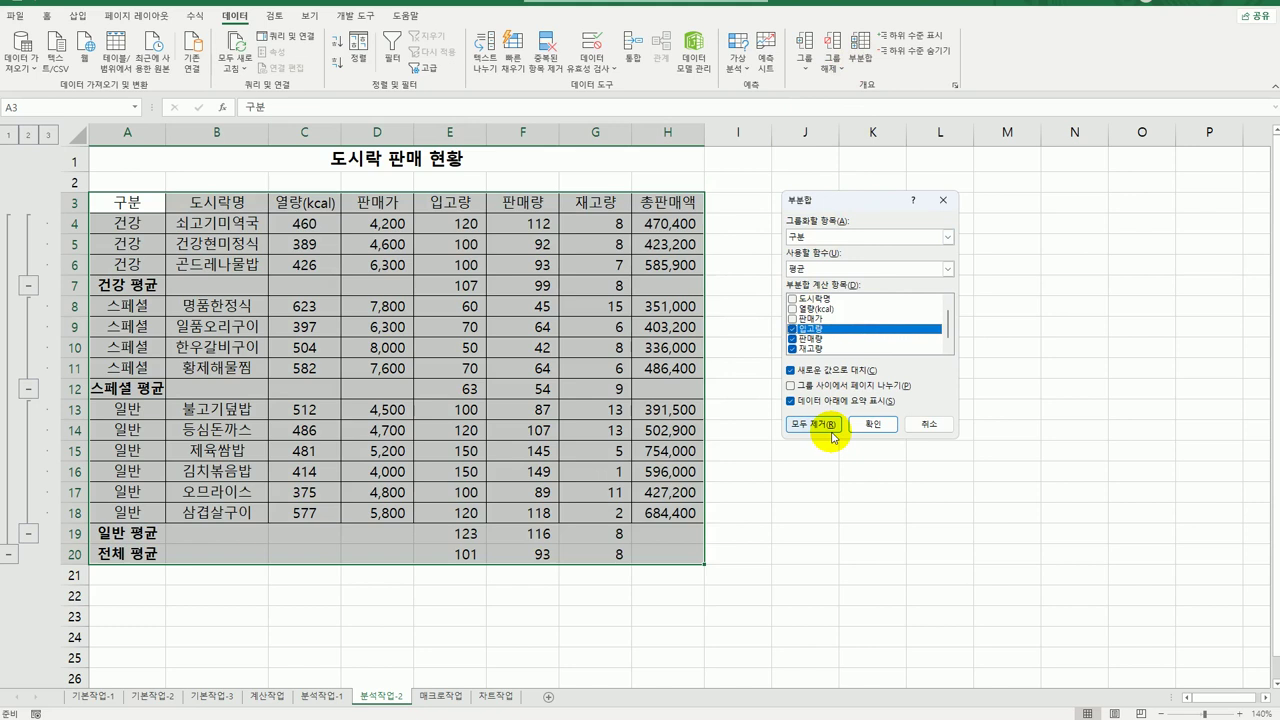
pyautogui.click(792, 329)
pyautogui.click(791, 340)
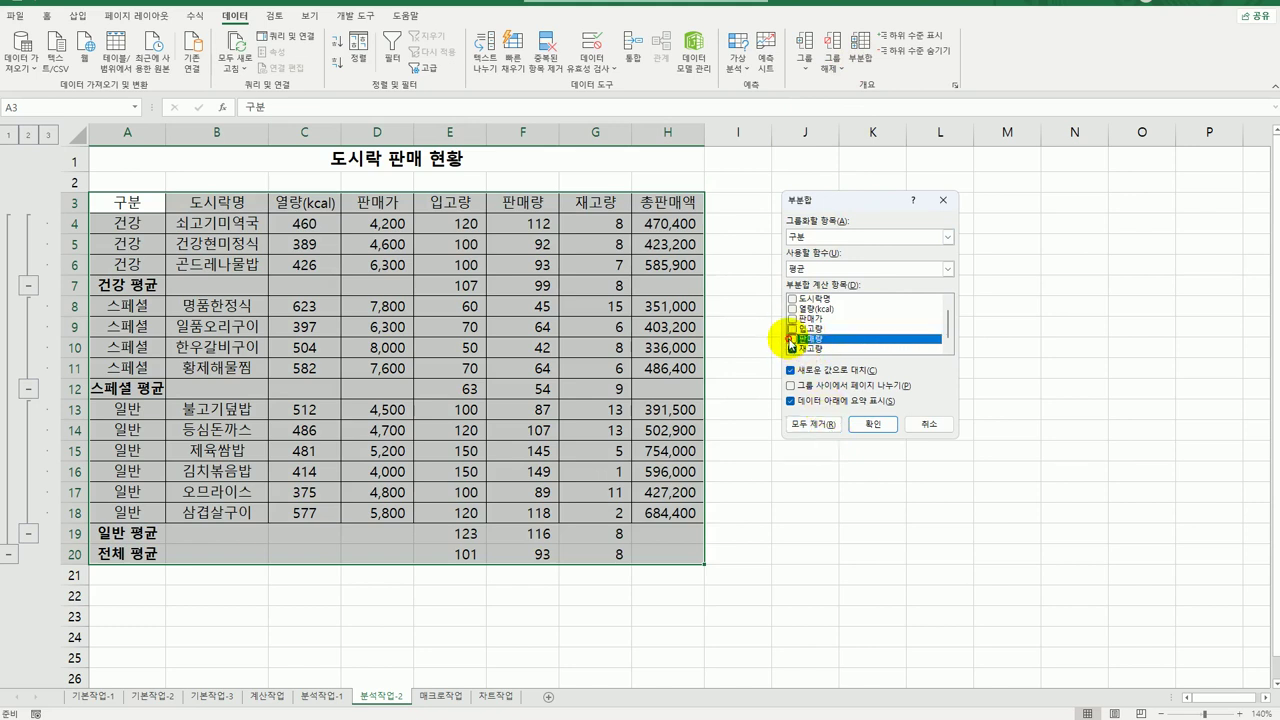
pyautogui.click(791, 349)
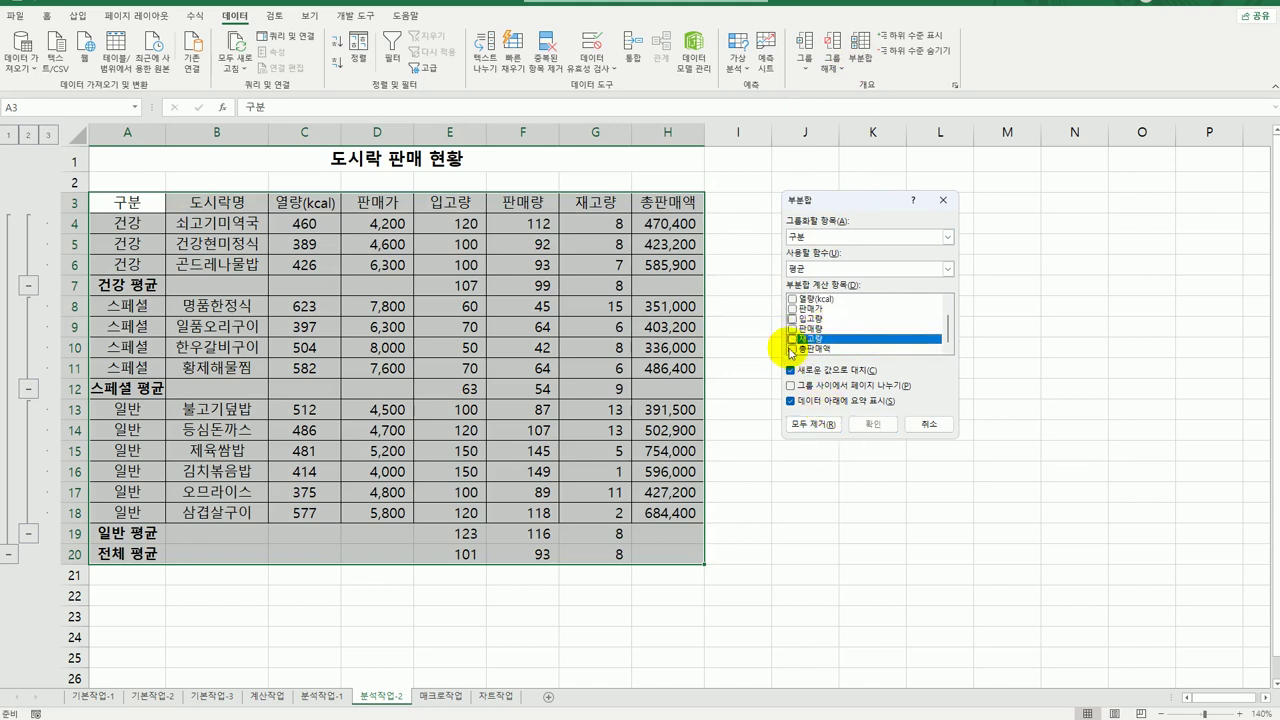
pyautogui.click(792, 349)
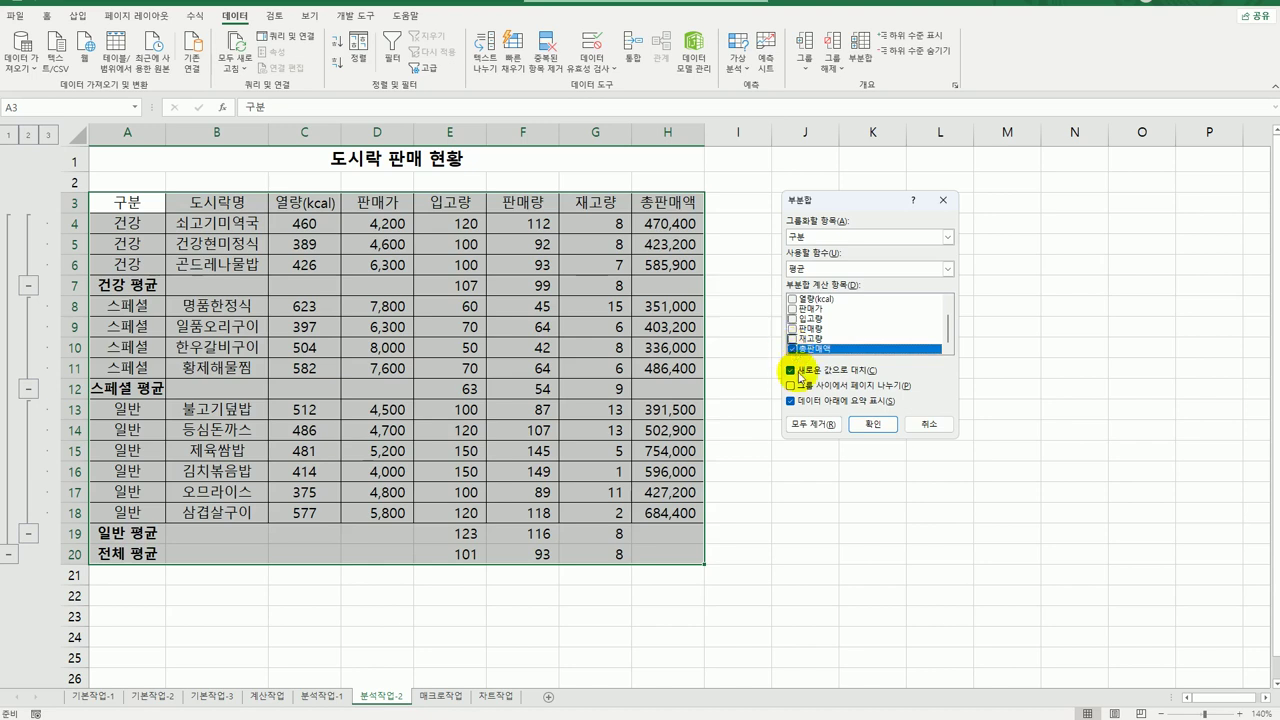
pyautogui.click(812, 268)
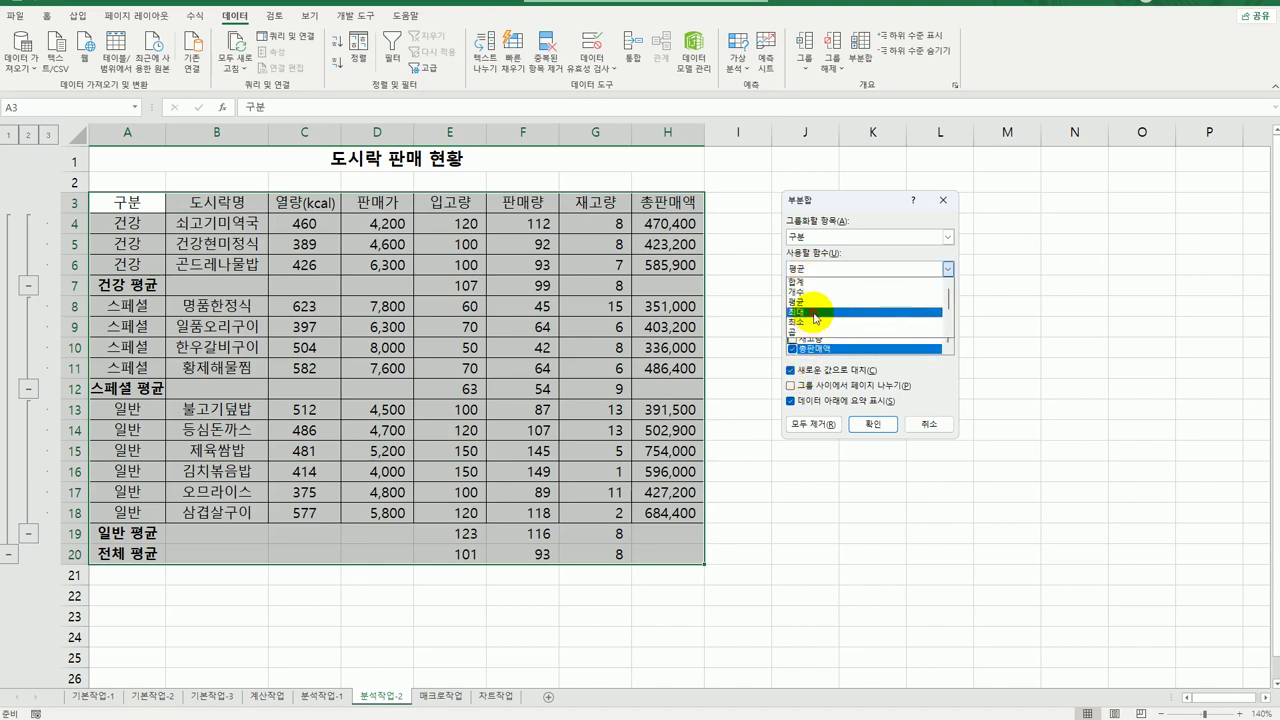
pyautogui.click(814, 313)
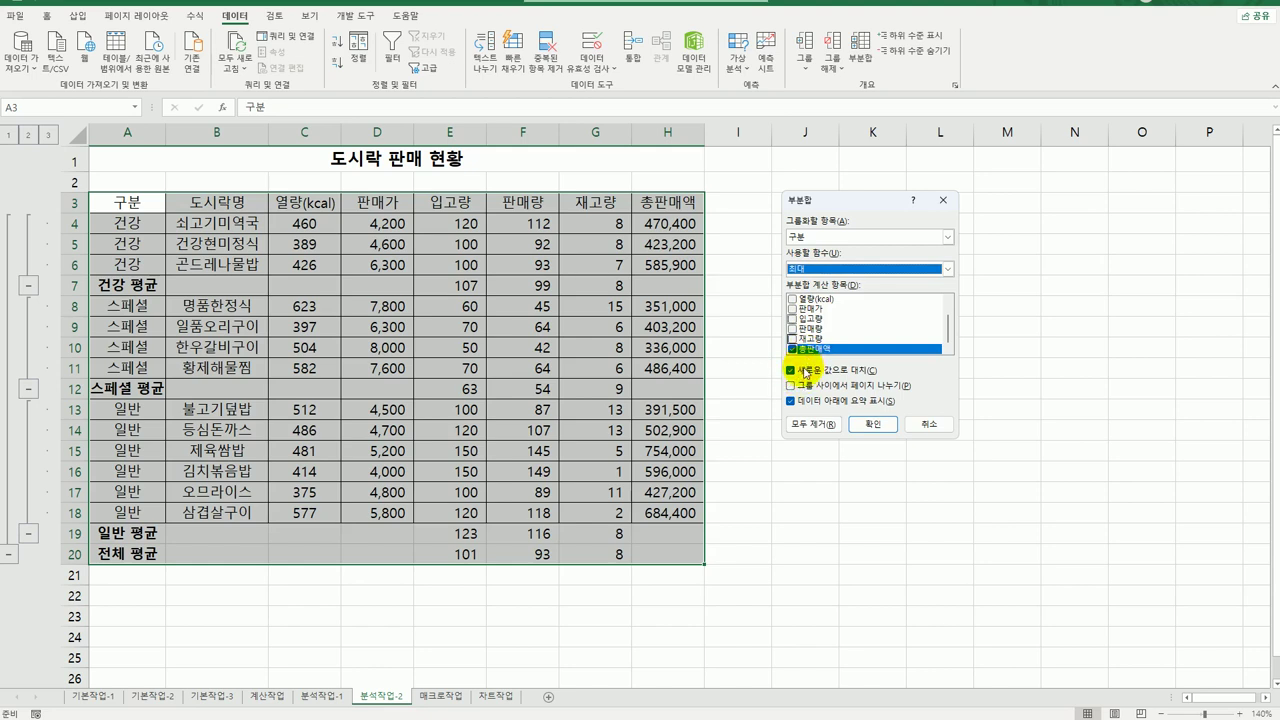
pyautogui.click(791, 370)
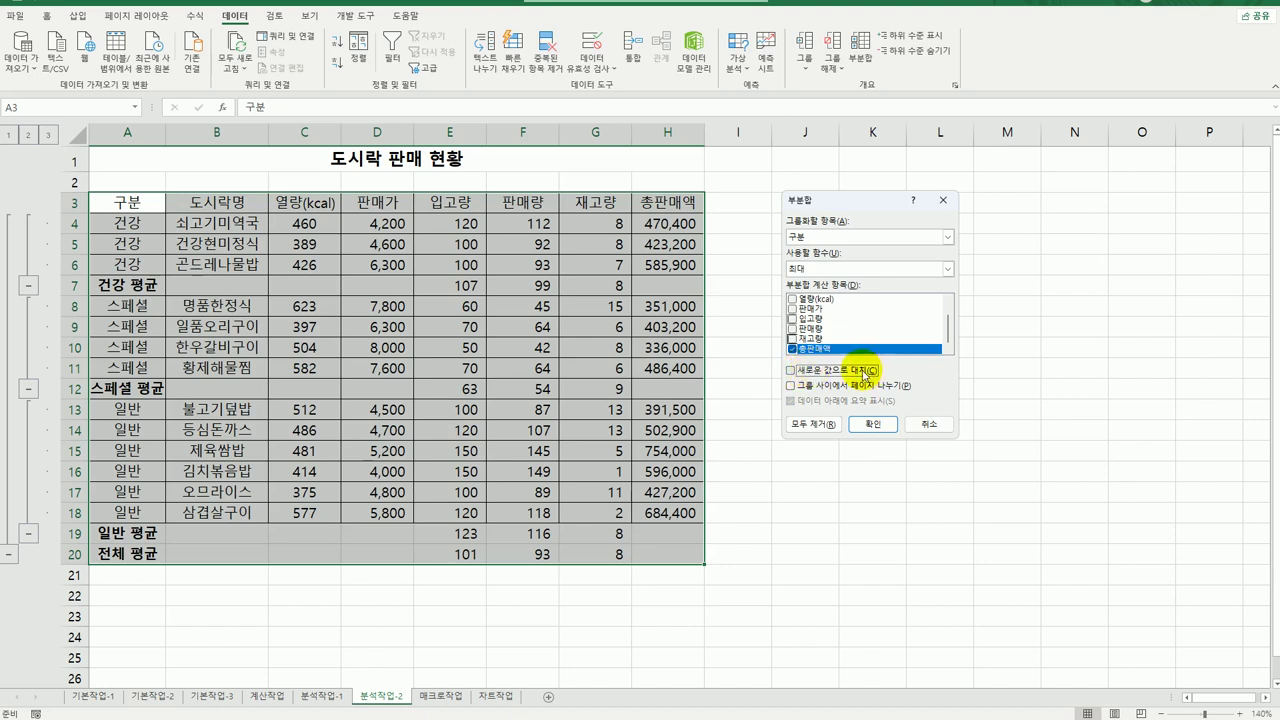
pyautogui.click(875, 425)
# Autofit the width of column A to its subtotal labels.
pyautogui.click(898, 491)
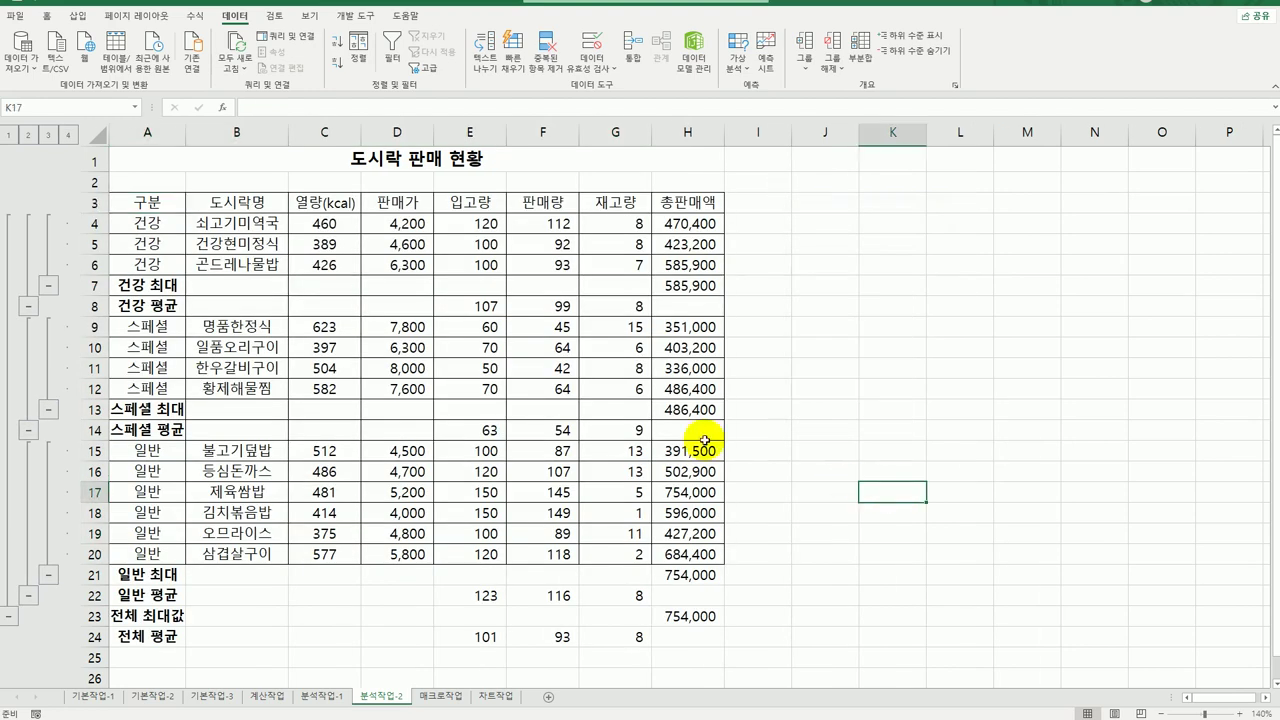
pyautogui.doubleClick(186, 139)
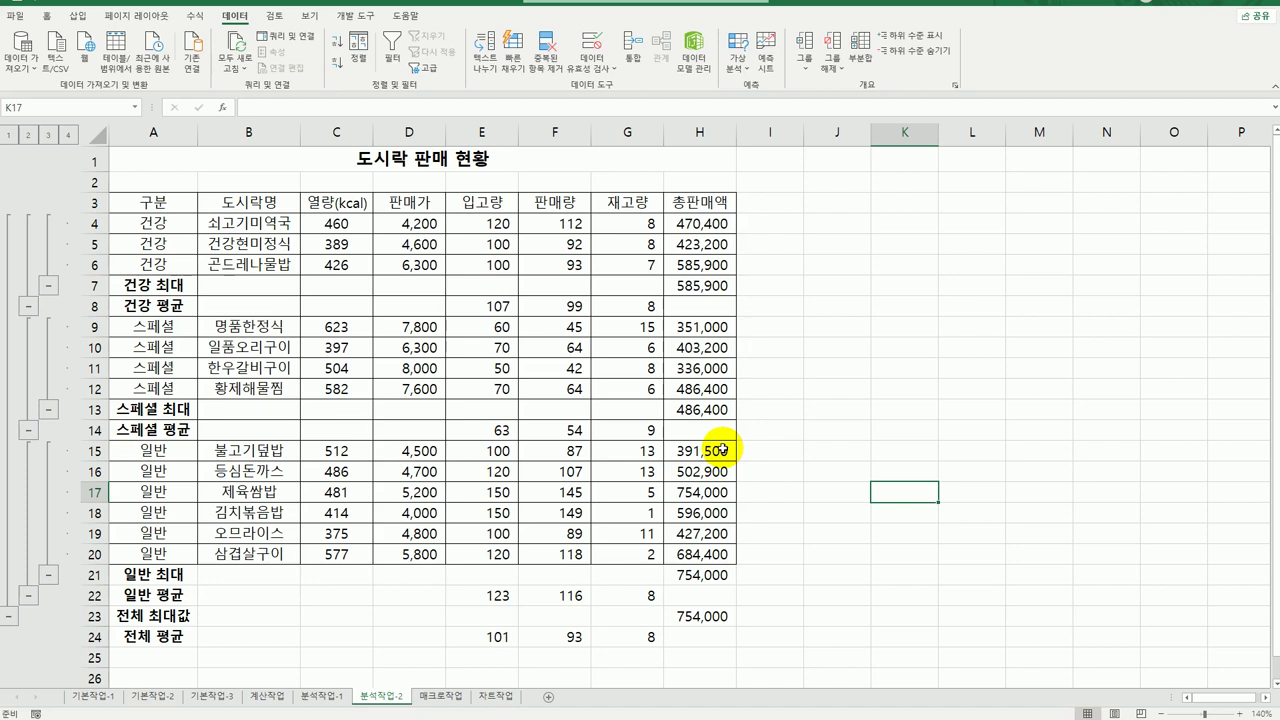
# On sheet 매크로작업, insert a form control button covering cells B11:C12.
pyautogui.click(438, 694)
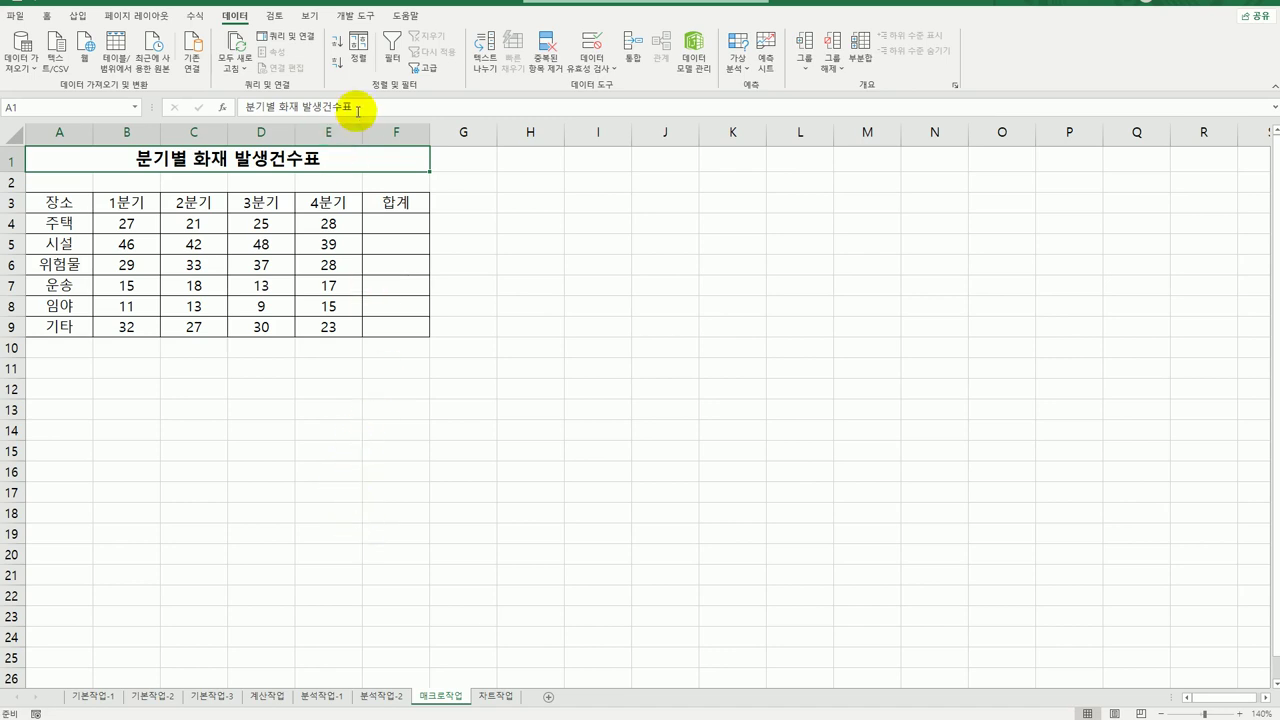
pyautogui.click(351, 20)
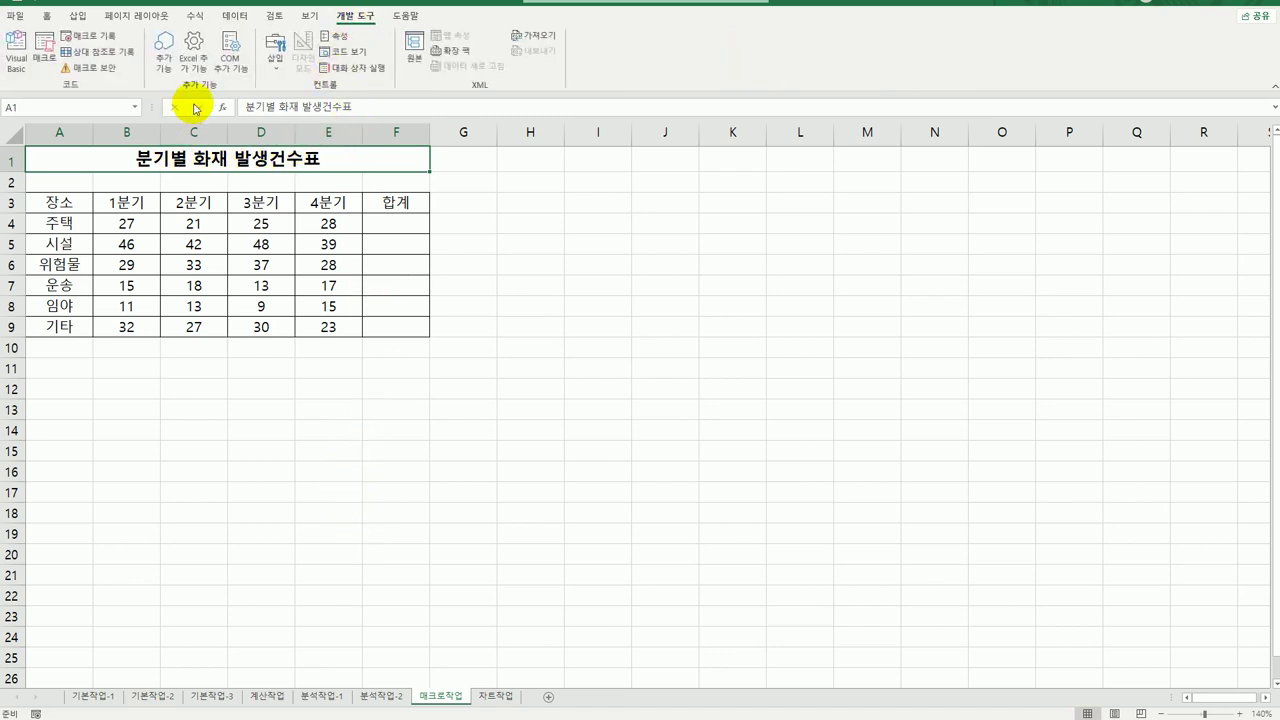
pyautogui.click(273, 56)
pyautogui.click(269, 103)
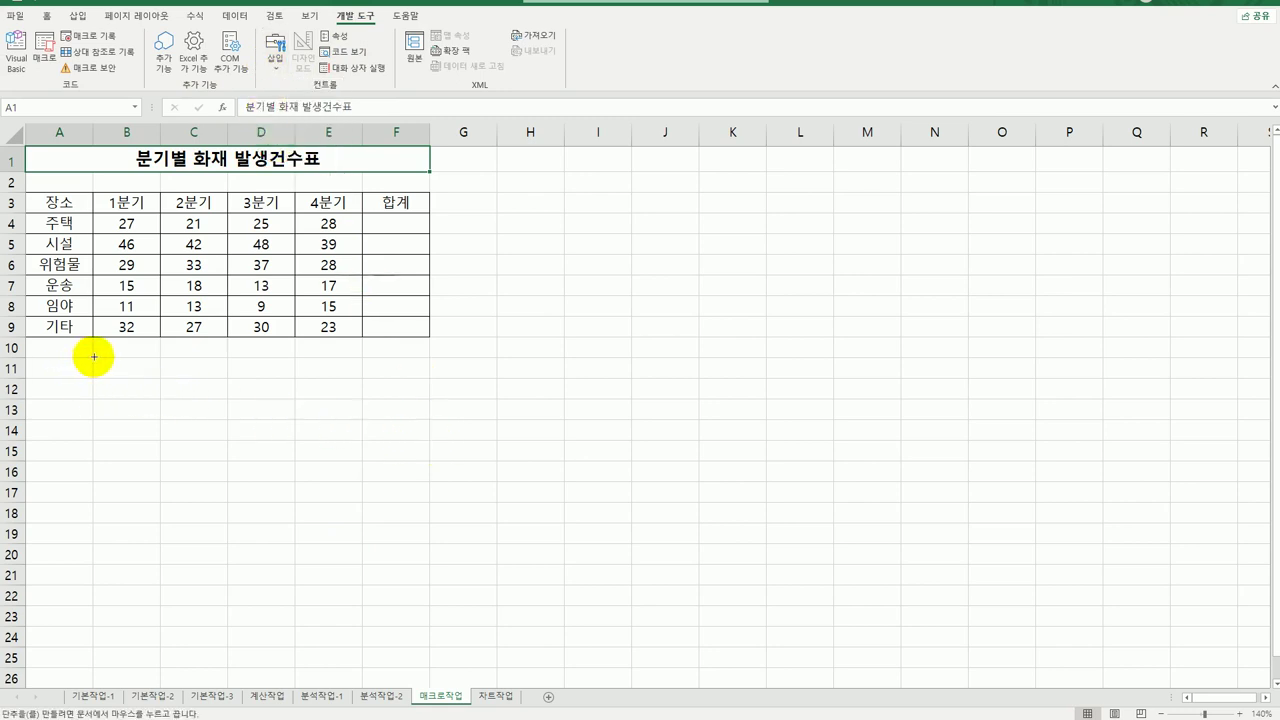
pyautogui.moveTo(93, 357); pyautogui.dragTo(226, 416)
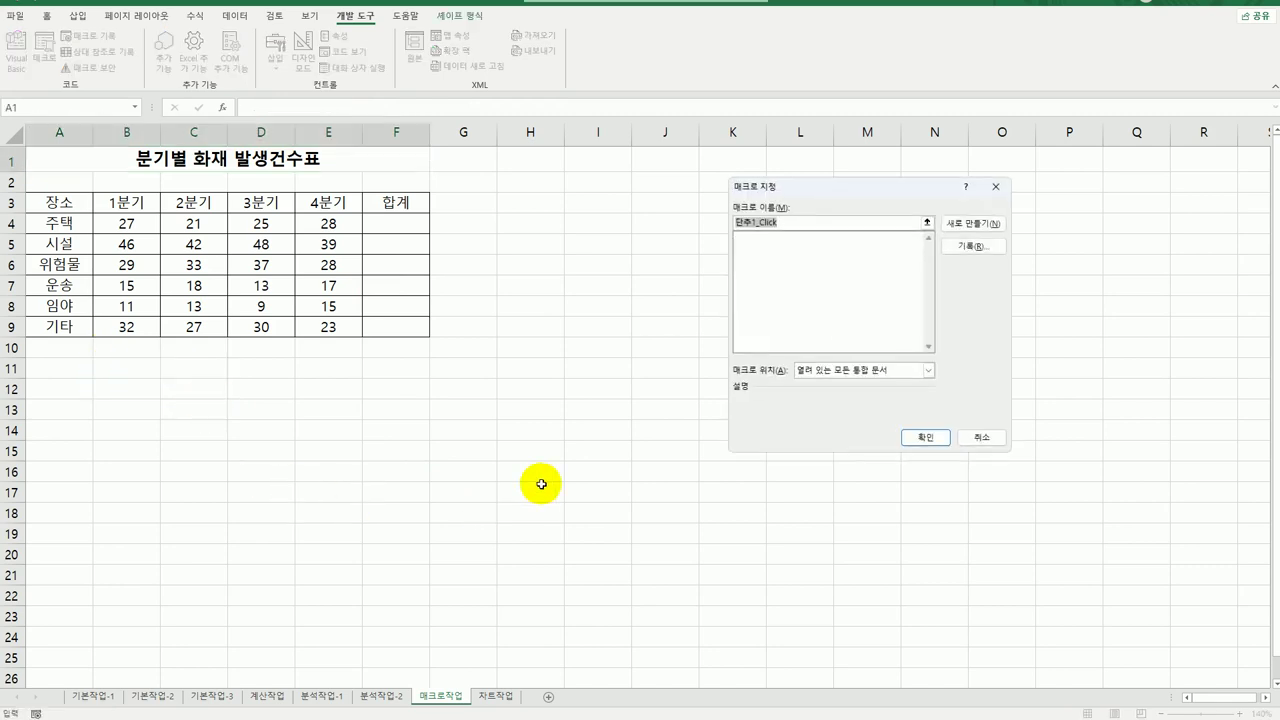
# Name the button's macro 합계 and start recording it in the current workbook.
pyautogui.write('gkq')
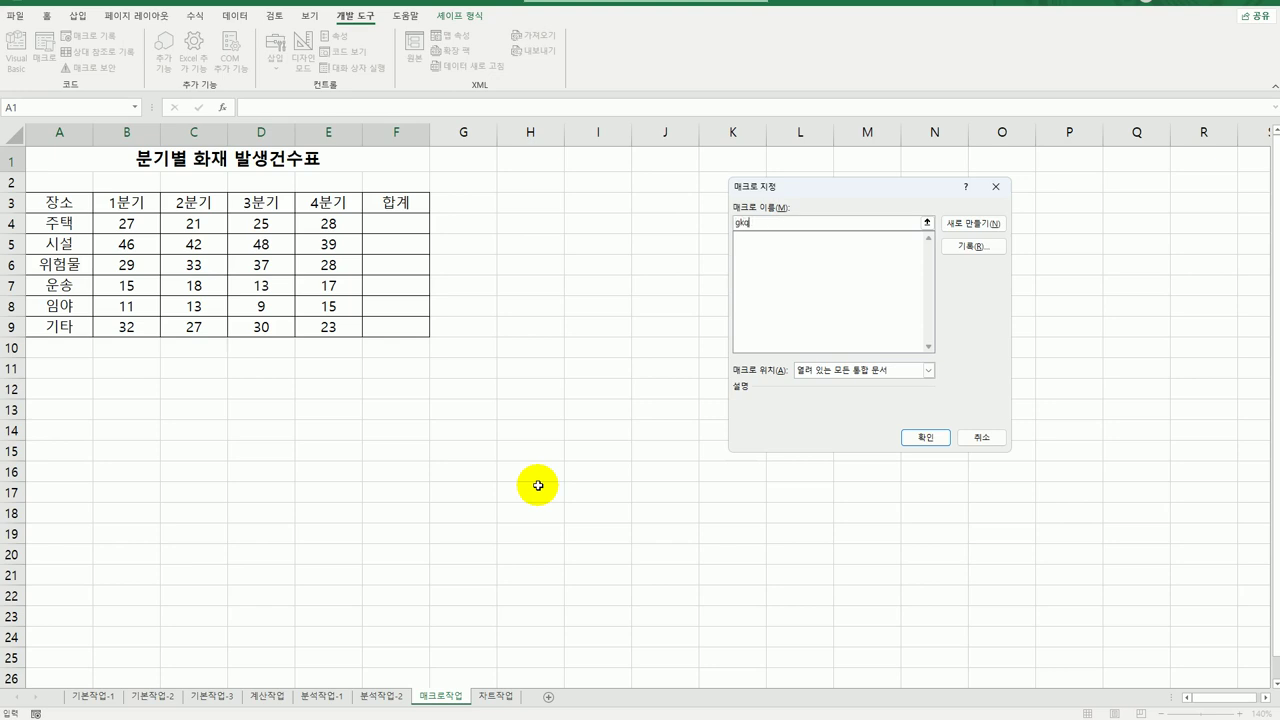
pyautogui.press('BackSpace')
pyautogui.press('BackSpace')
pyautogui.press('BackSpace')
pyautogui.write('합ㄱ')
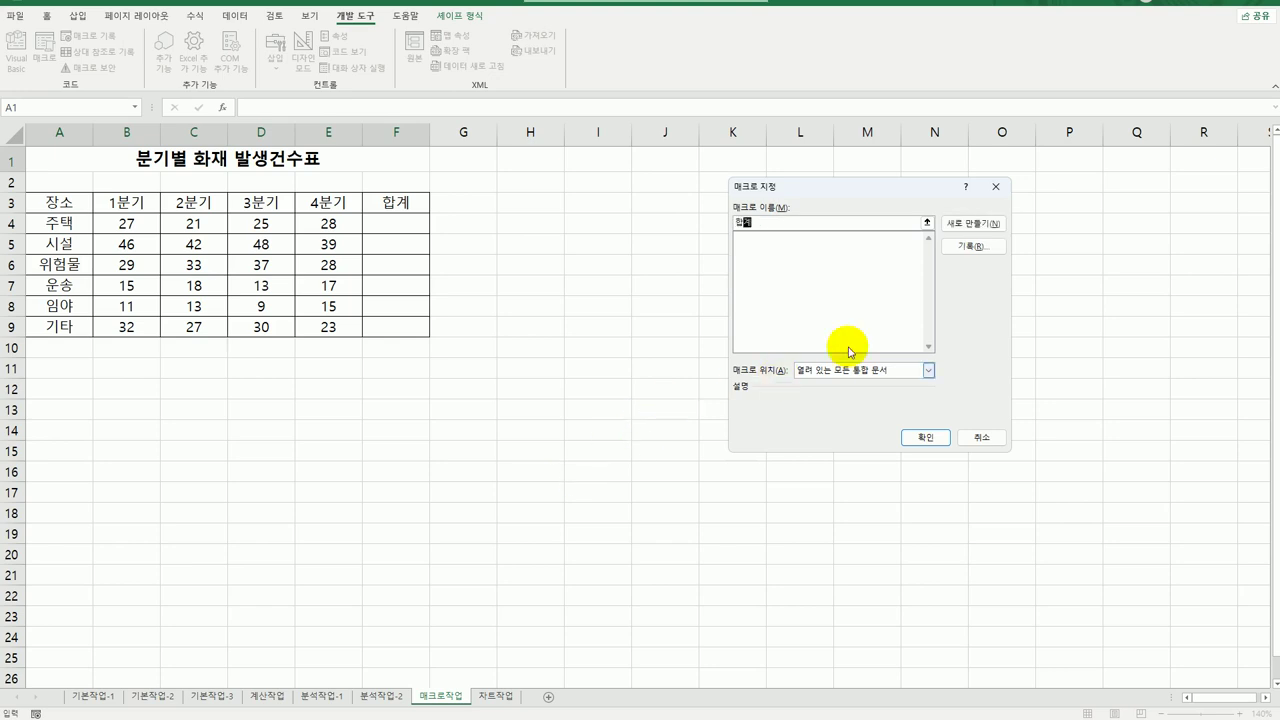
pyautogui.click(971, 247)
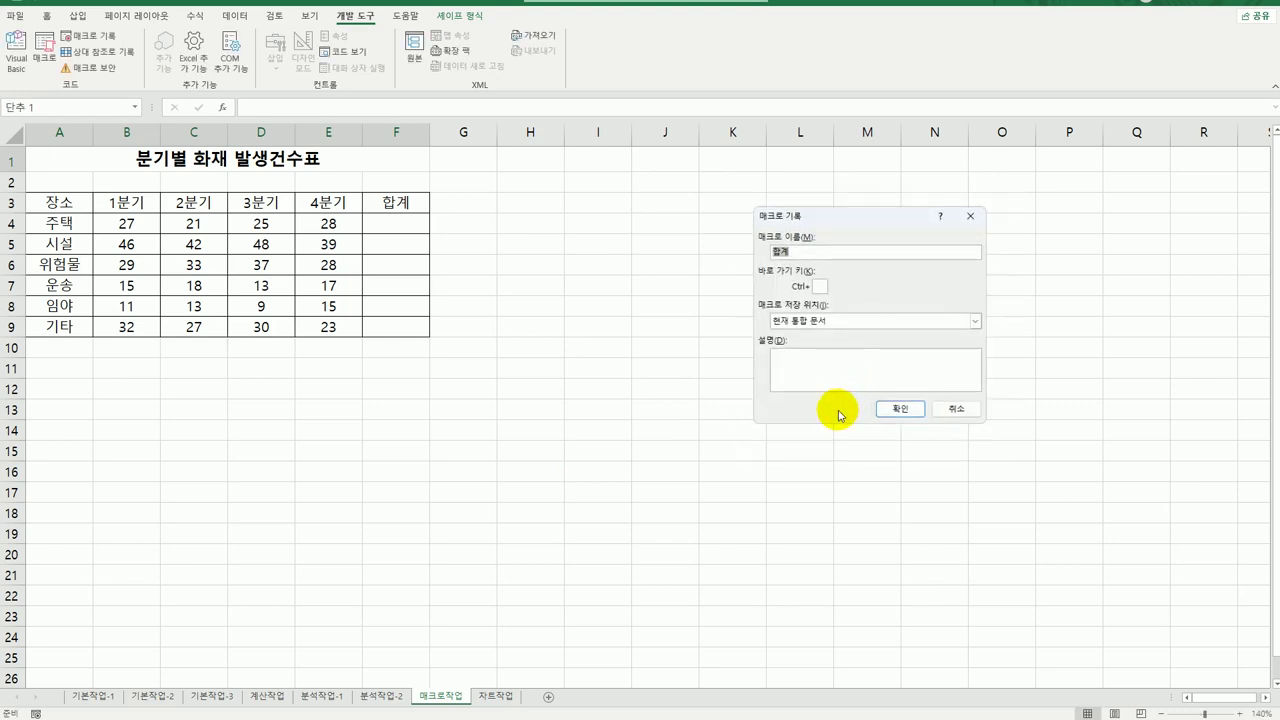
pyautogui.click(903, 410)
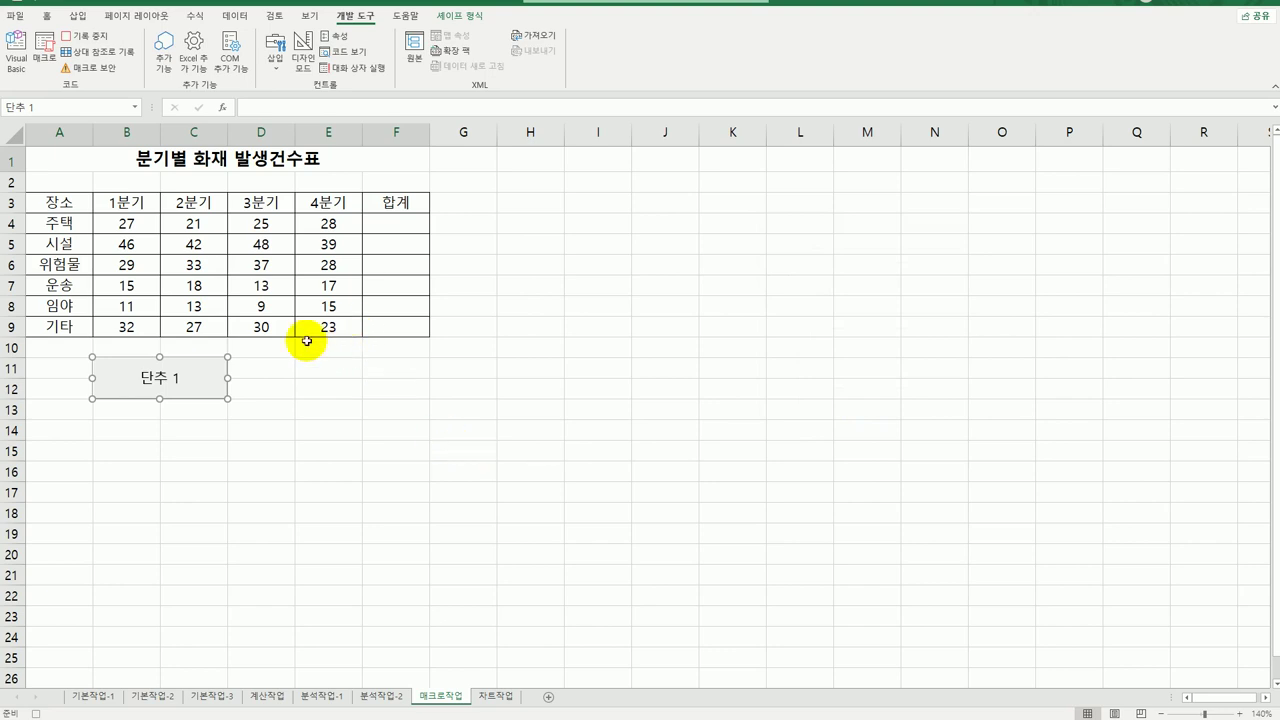
# Fill F4:F9 with the row sums of the four quarters using AutoSum, and stop recording the macro.
pyautogui.click(413, 224)
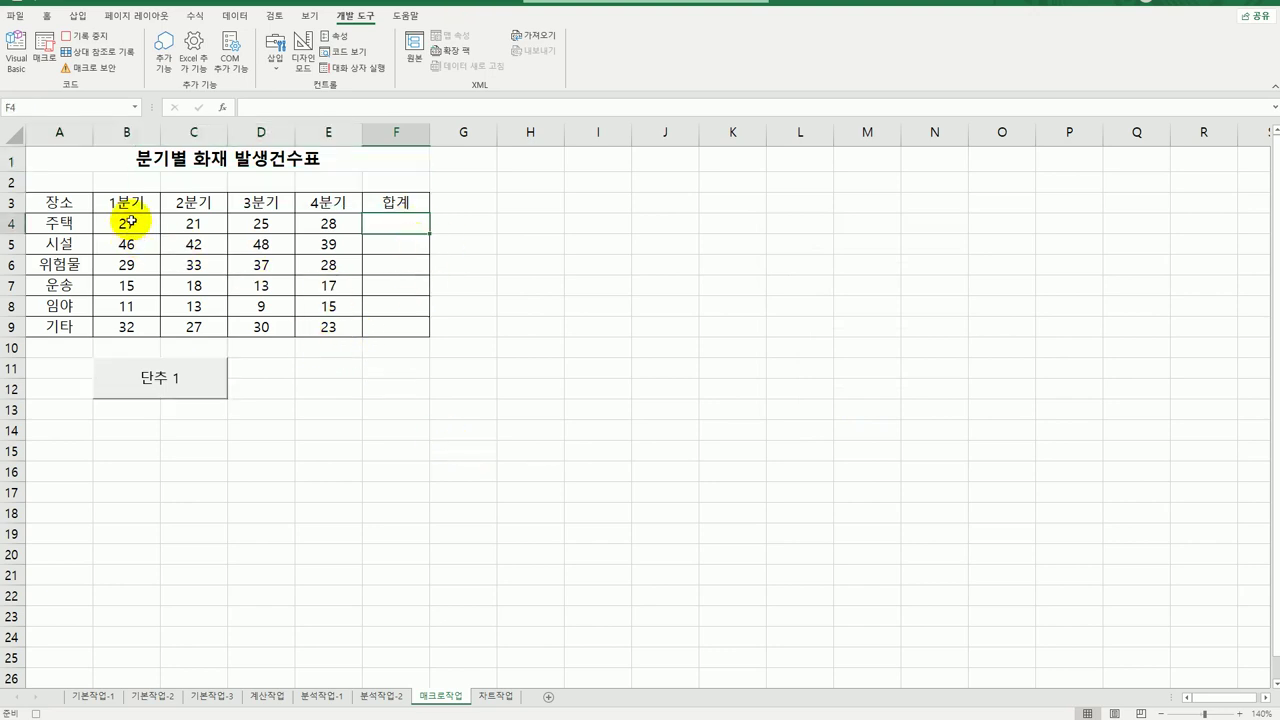
pyautogui.moveTo(131, 222); pyautogui.dragTo(400, 337)
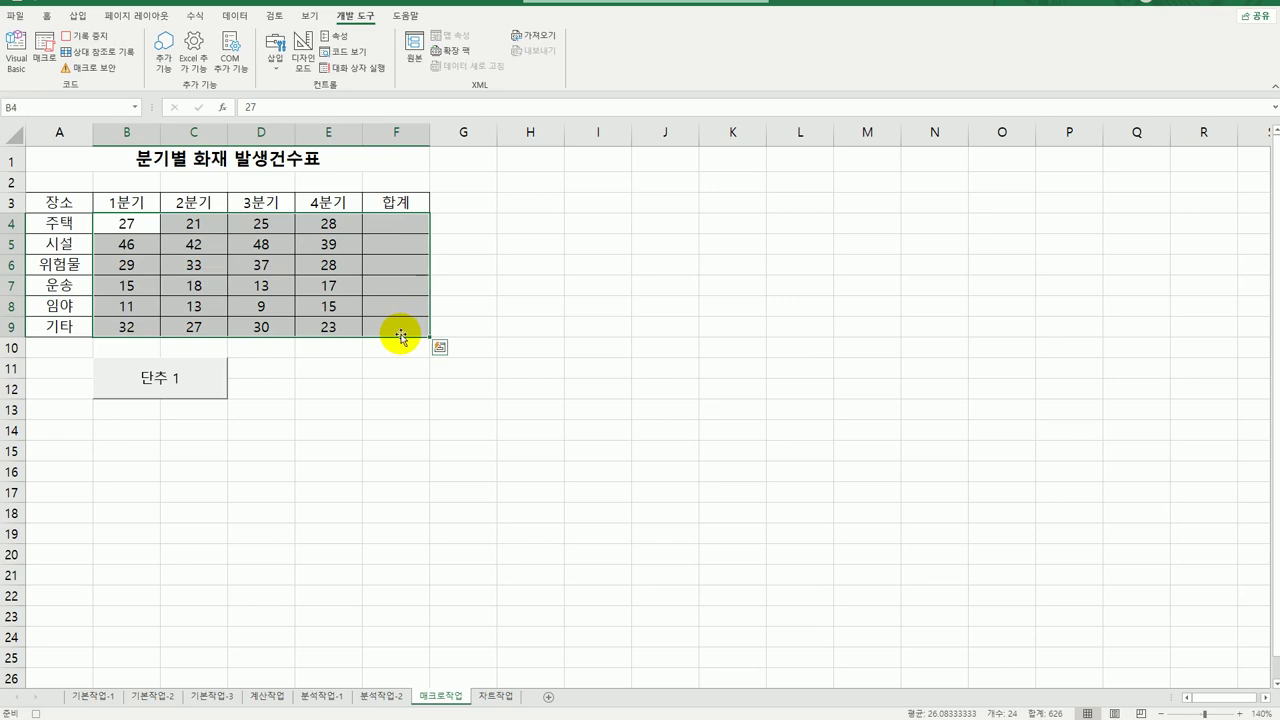
pyautogui.click(189, 17)
pyautogui.click(55, 45)
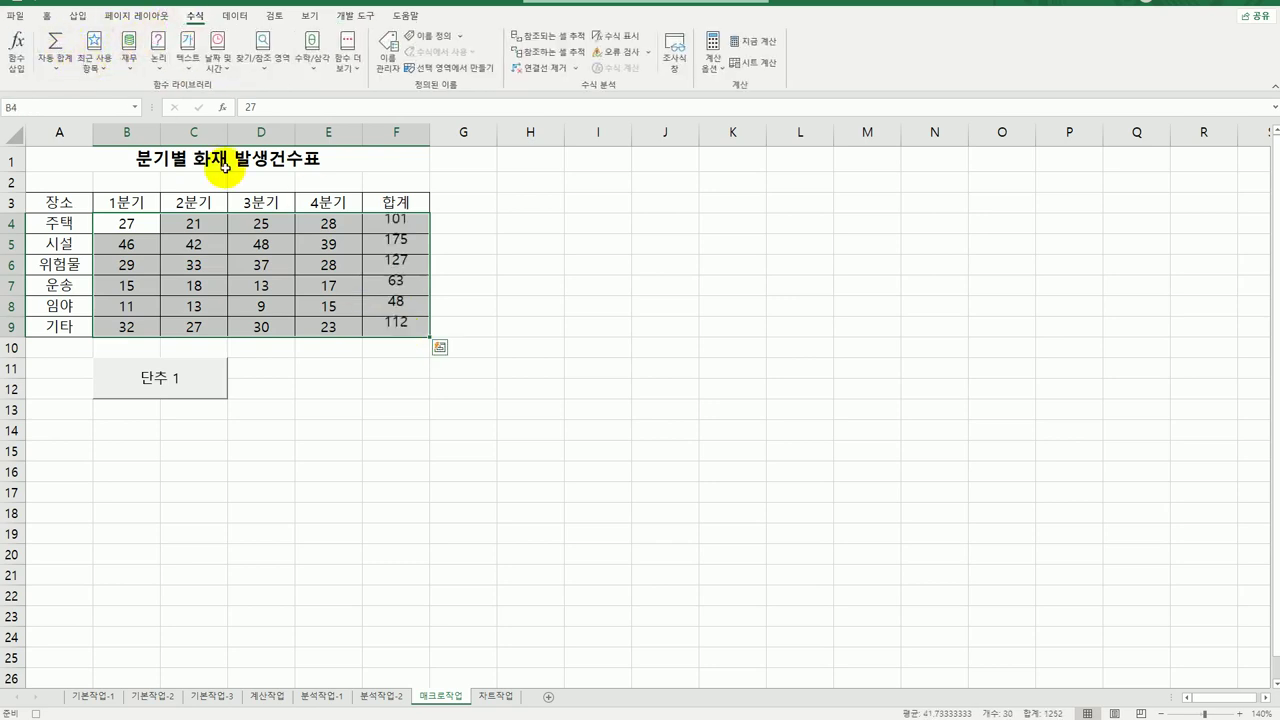
pyautogui.click(390, 326)
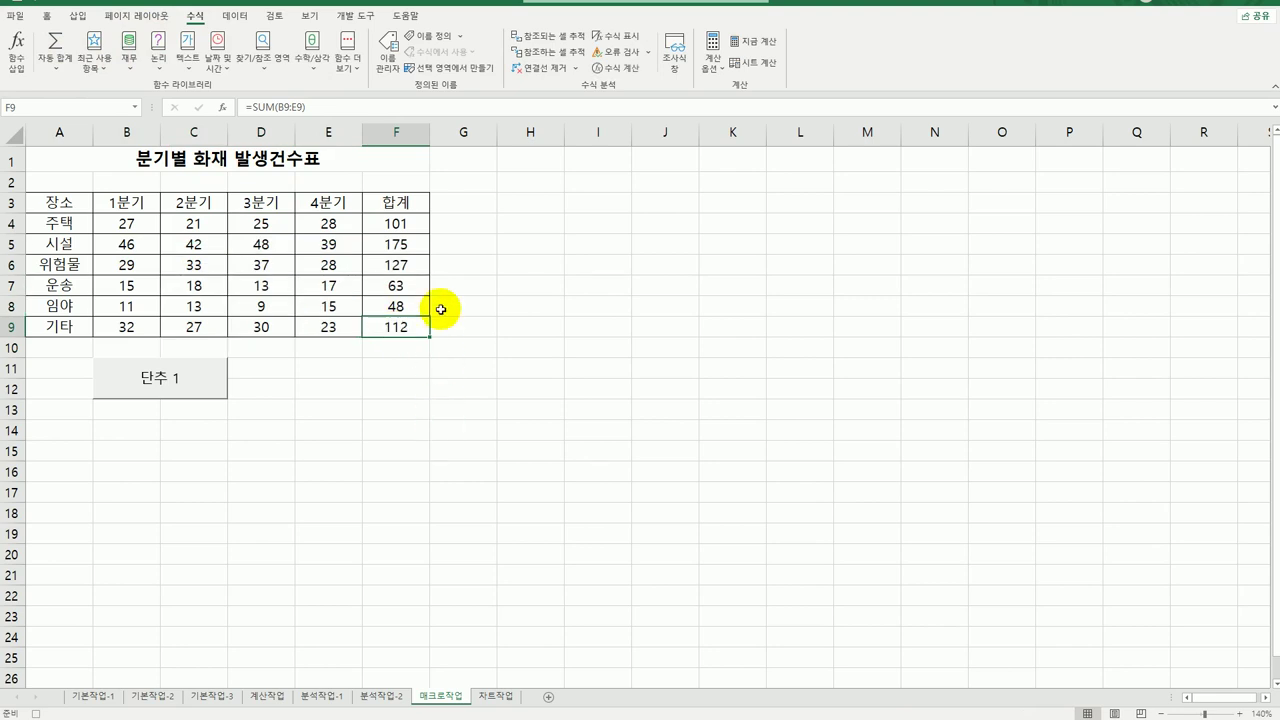
pyautogui.click(356, 15)
pyautogui.click(85, 36)
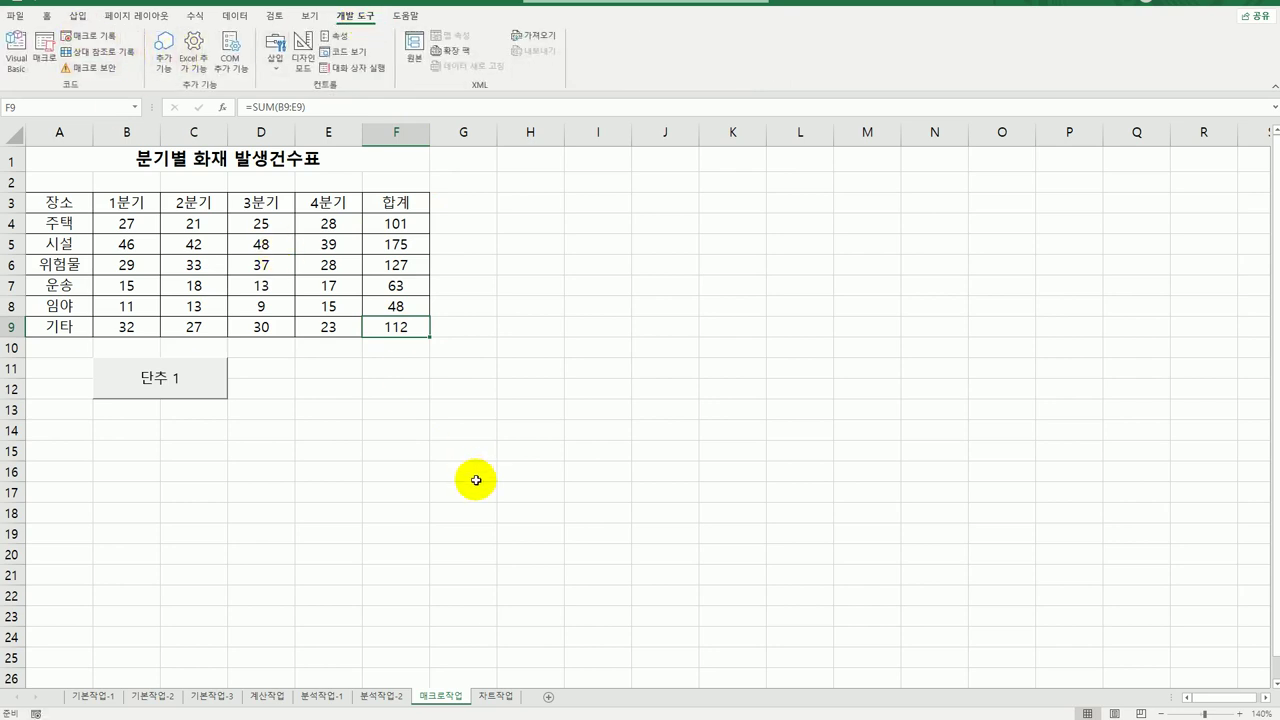
# Change the form button's label to 합계.
pyautogui.rightClick(180, 389)
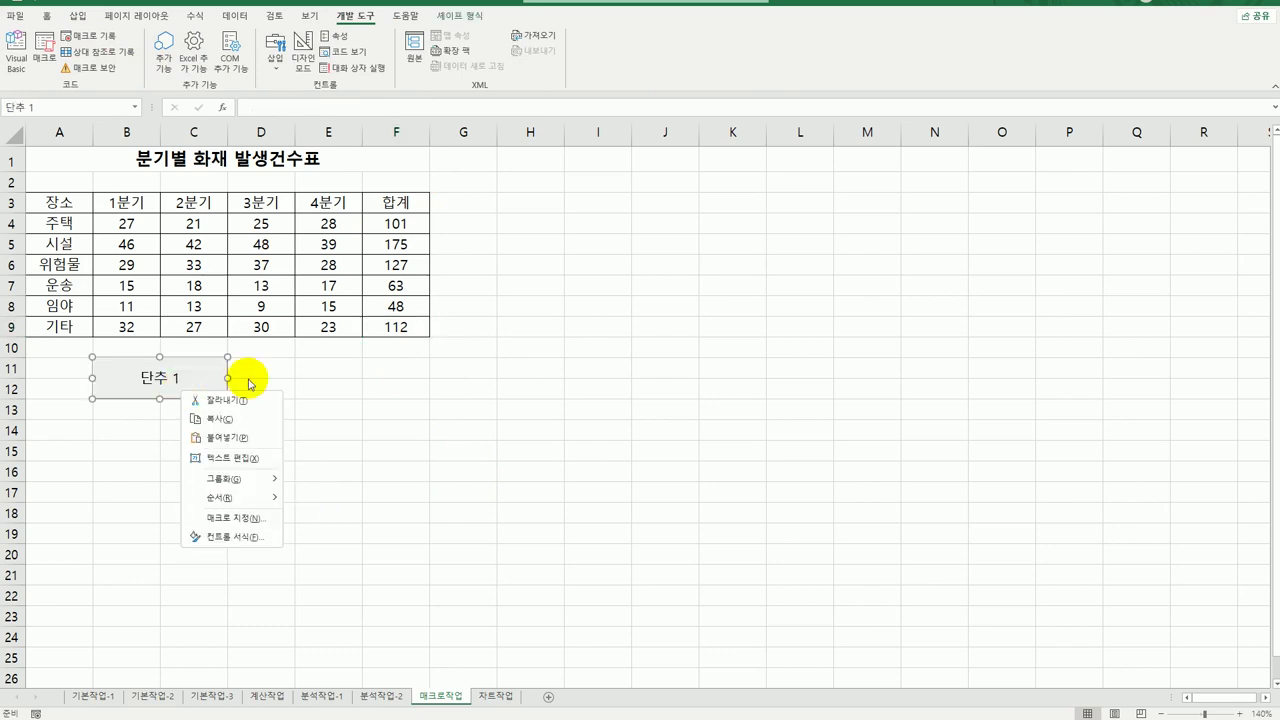
pyautogui.click(277, 465)
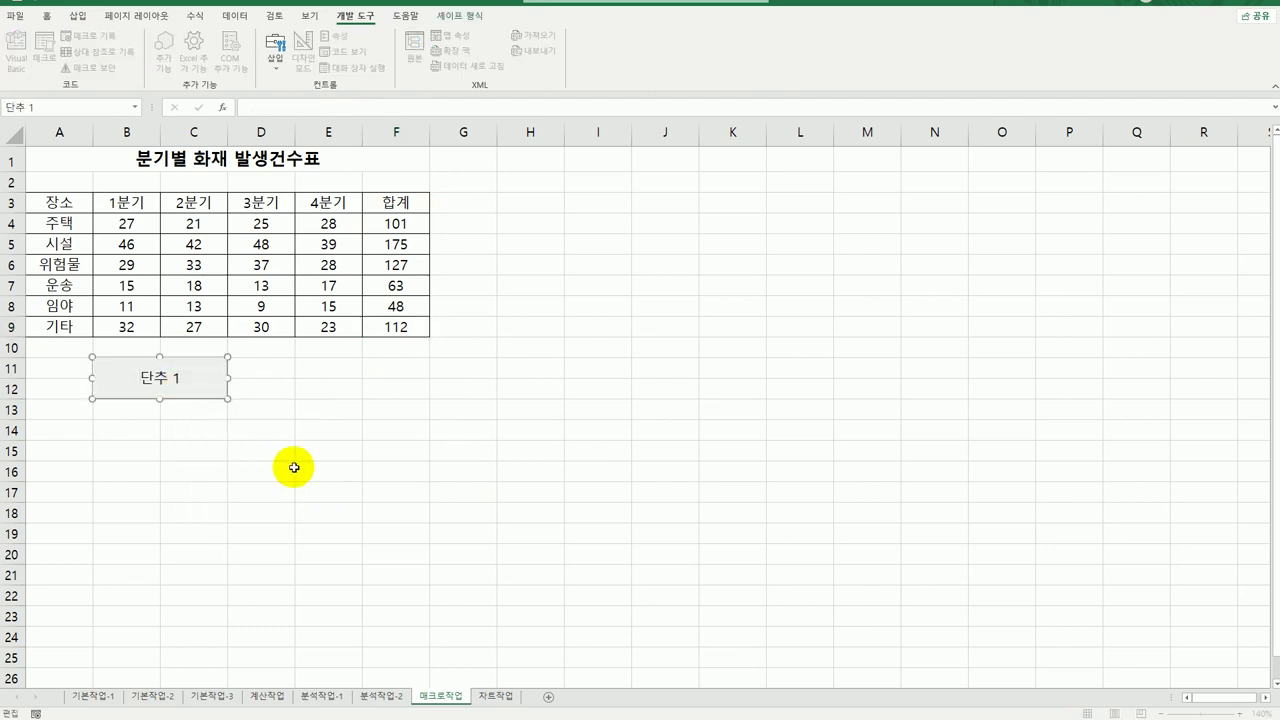
pyautogui.hotkey('ctrl', 'a')
pyautogui.write('합ㄱ')
pyautogui.click(401, 518)
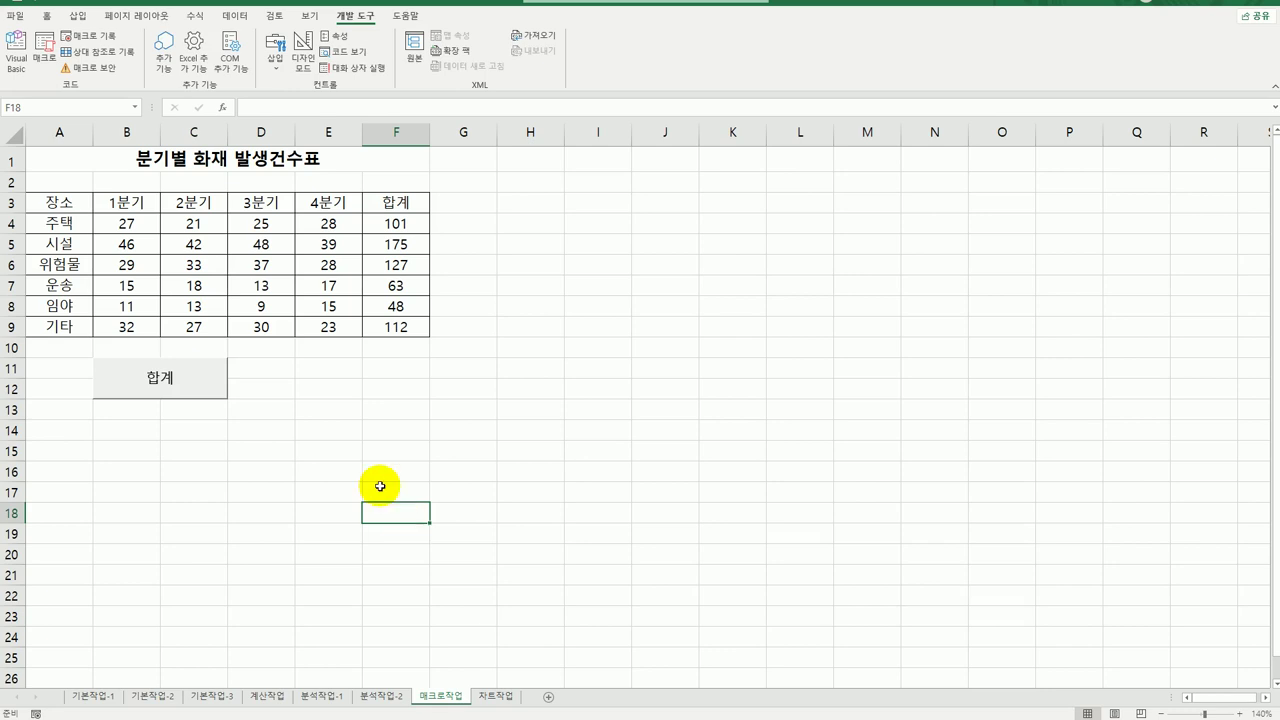
# Draw a rounded rectangle snapped to cells D11:E12 and label it 서식.
pyautogui.click(78, 17)
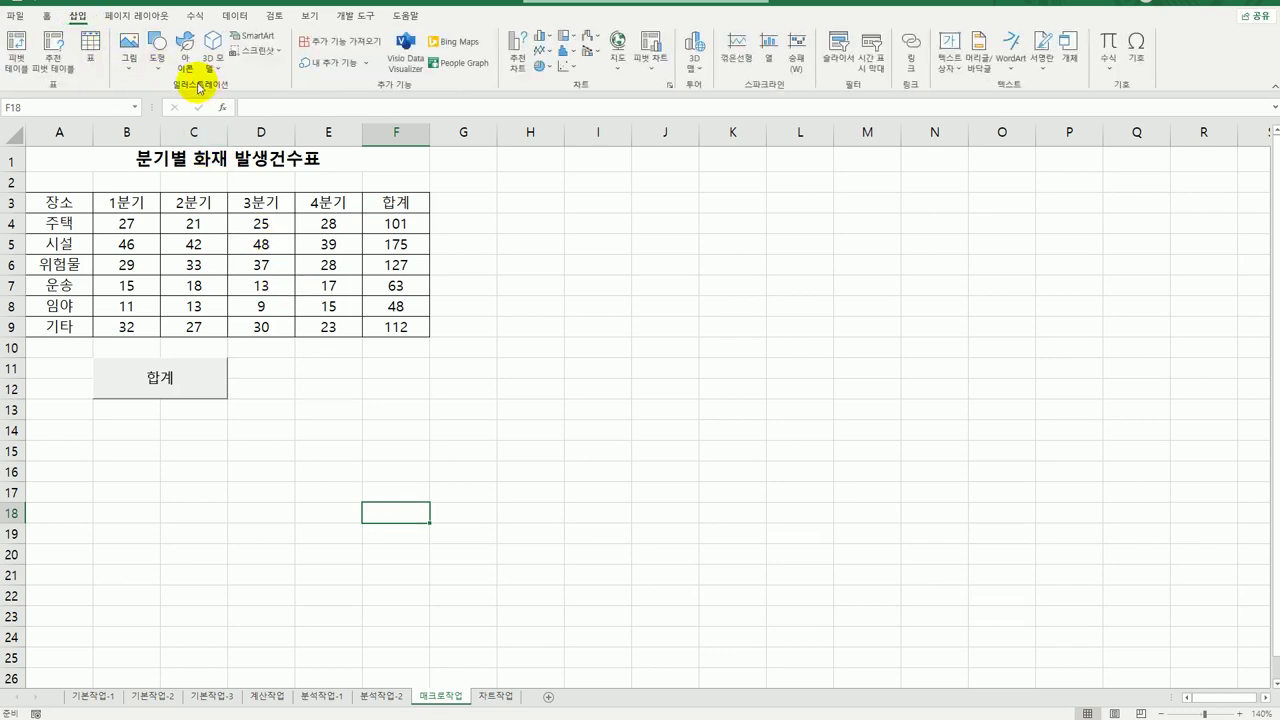
pyautogui.click(158, 50)
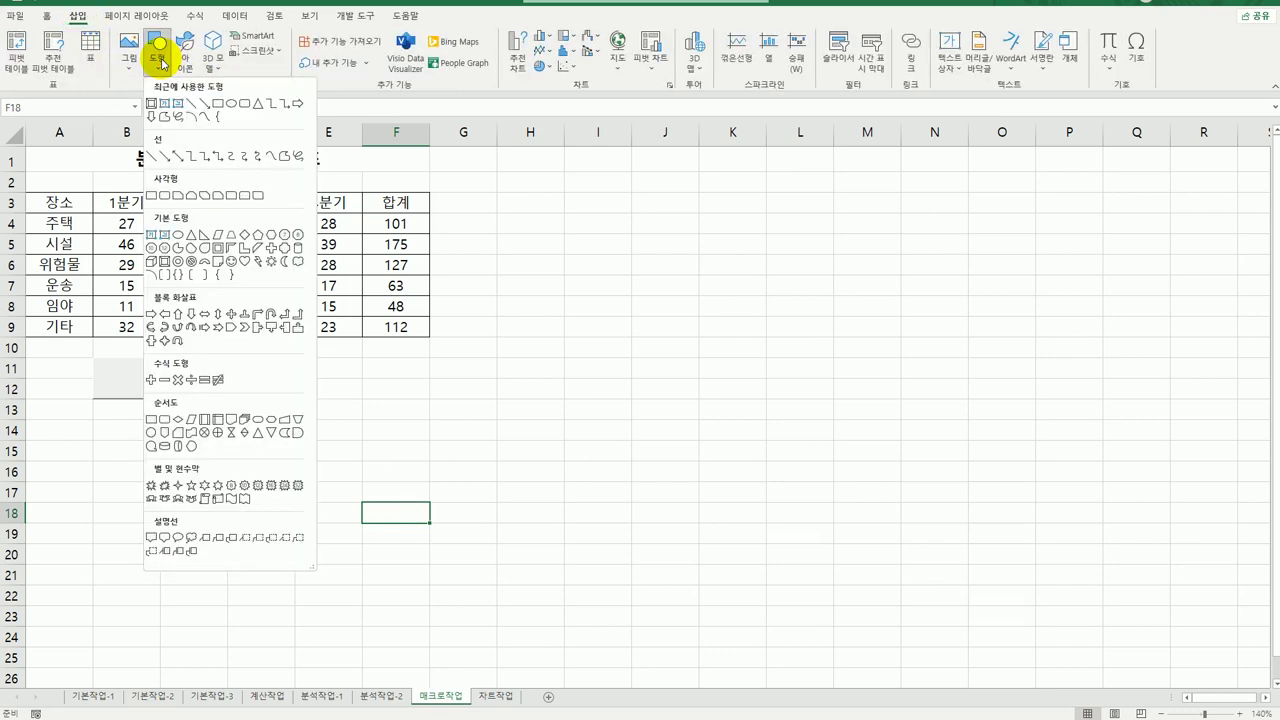
pyautogui.click(167, 203)
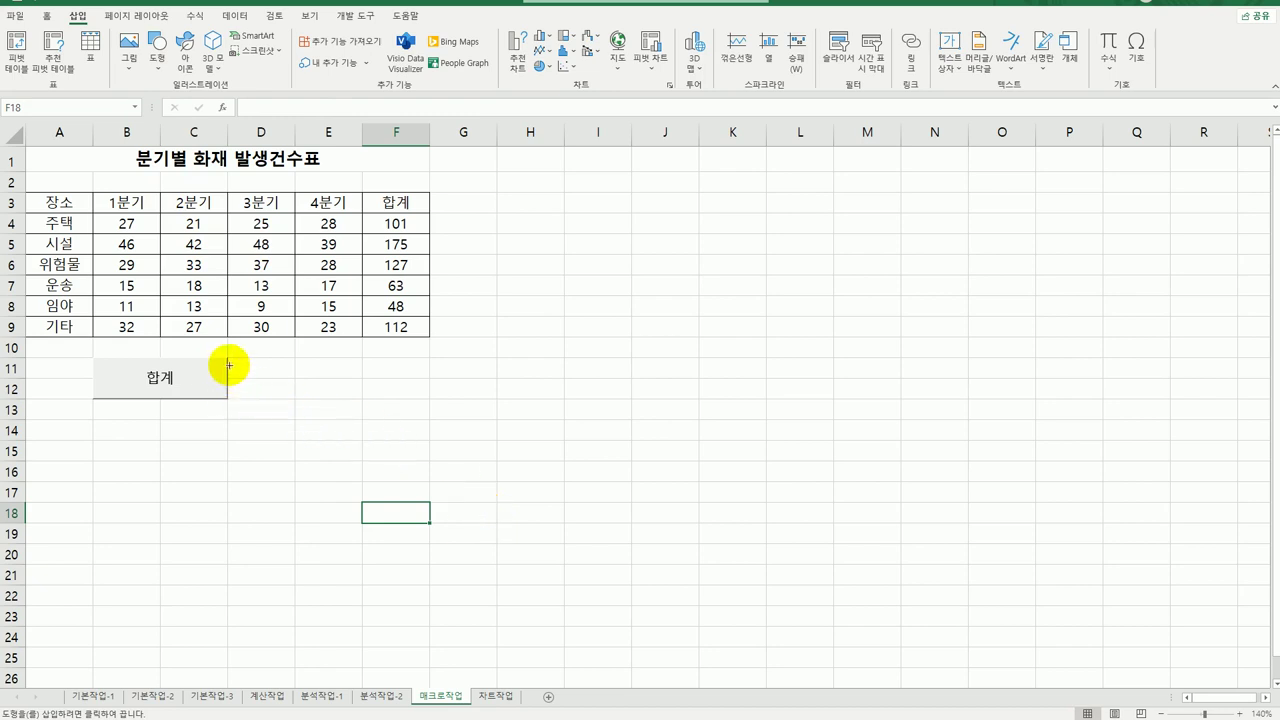
pyautogui.press('alt')
pyautogui.moveTo(228, 357)
pyautogui.mouseDown()
pyautogui.moveTo(271, 355)
pyautogui.moveTo(324, 401)
pyautogui.moveTo(362, 400)
pyautogui.mouseUp()
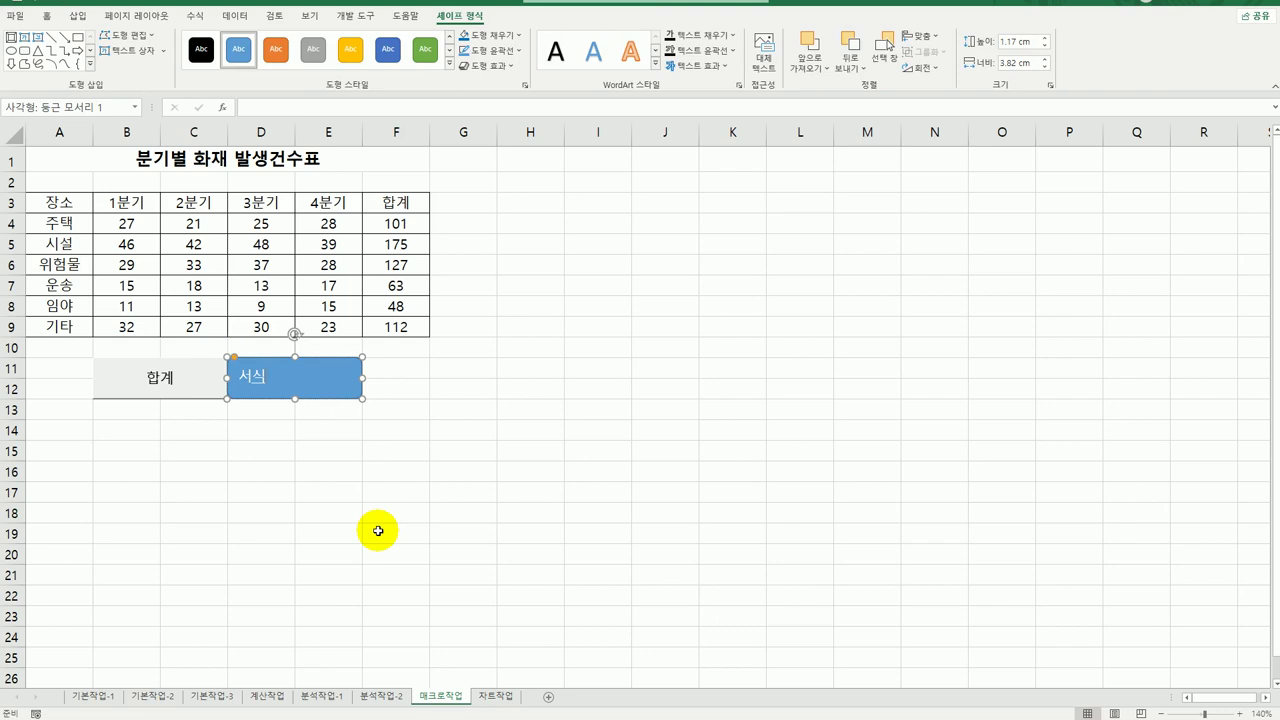
# Assign a new macro named 서식 to the rounded rectangle and start recording it in the current workbook.
pyautogui.rightClick(334, 376)
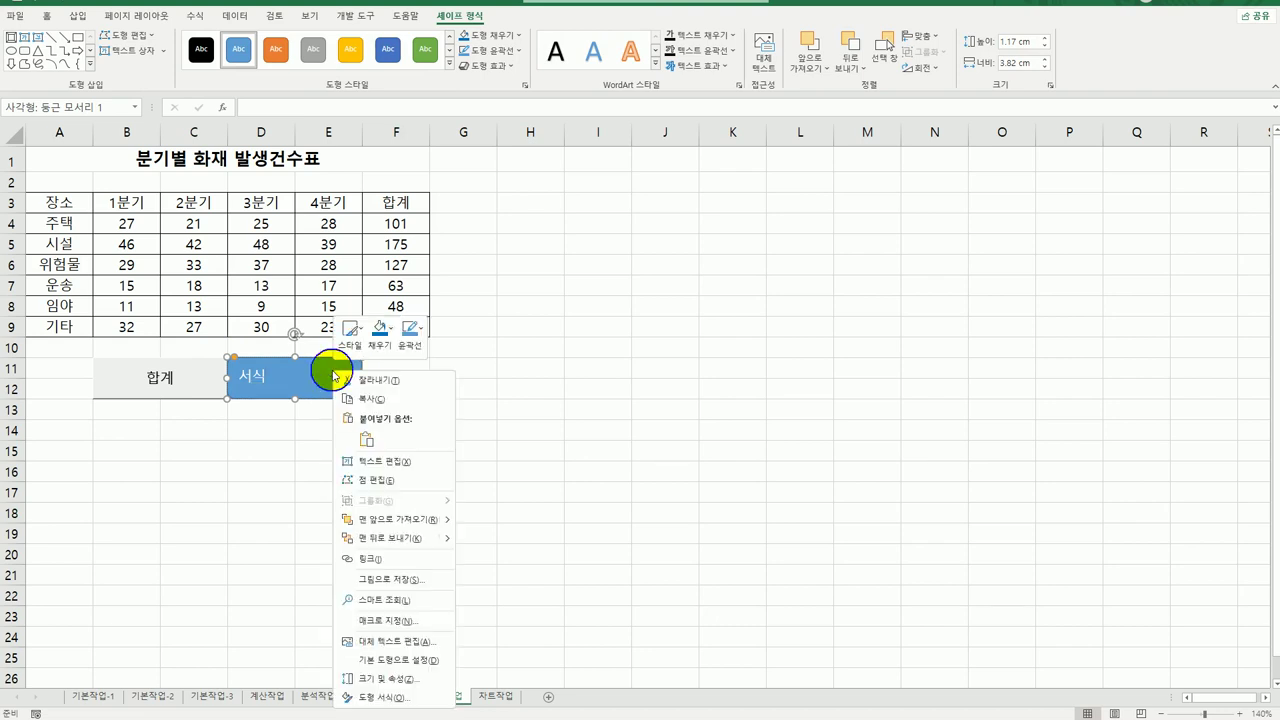
pyautogui.click(420, 620)
pyautogui.moveTo(420, 481); pyautogui.dragTo(598, 260)
pyautogui.write('서')
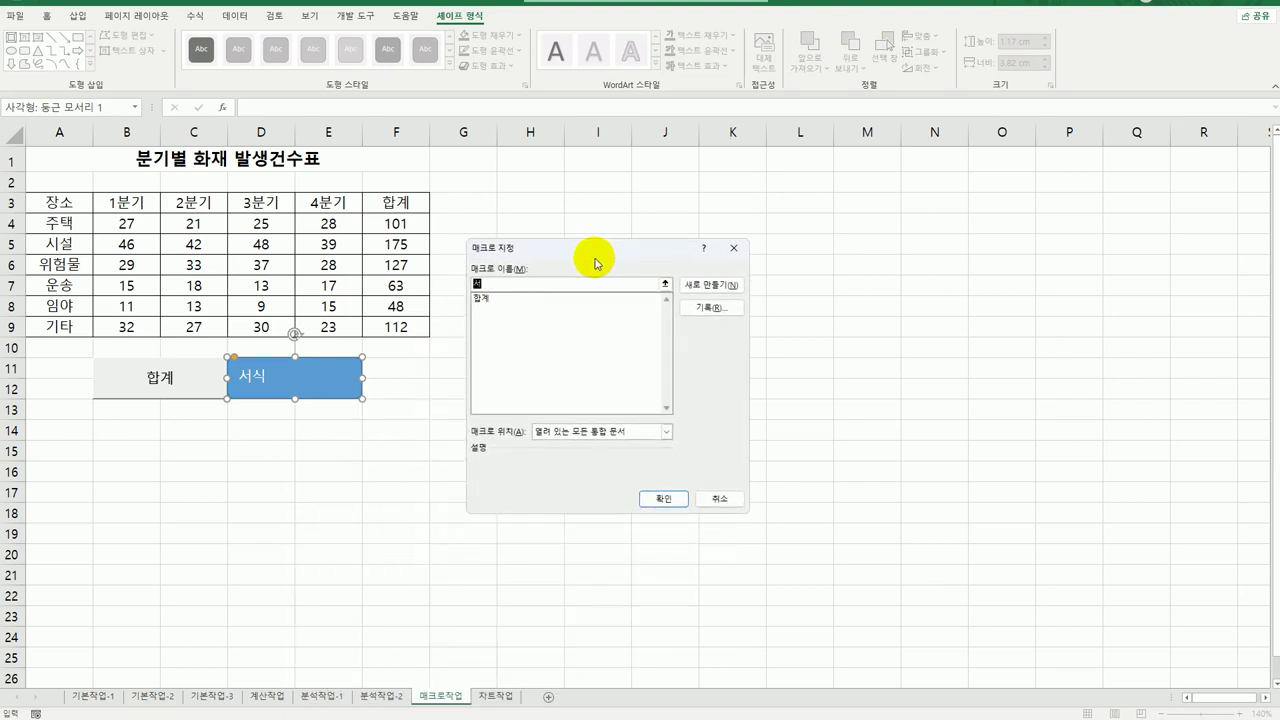
pyautogui.write('식')
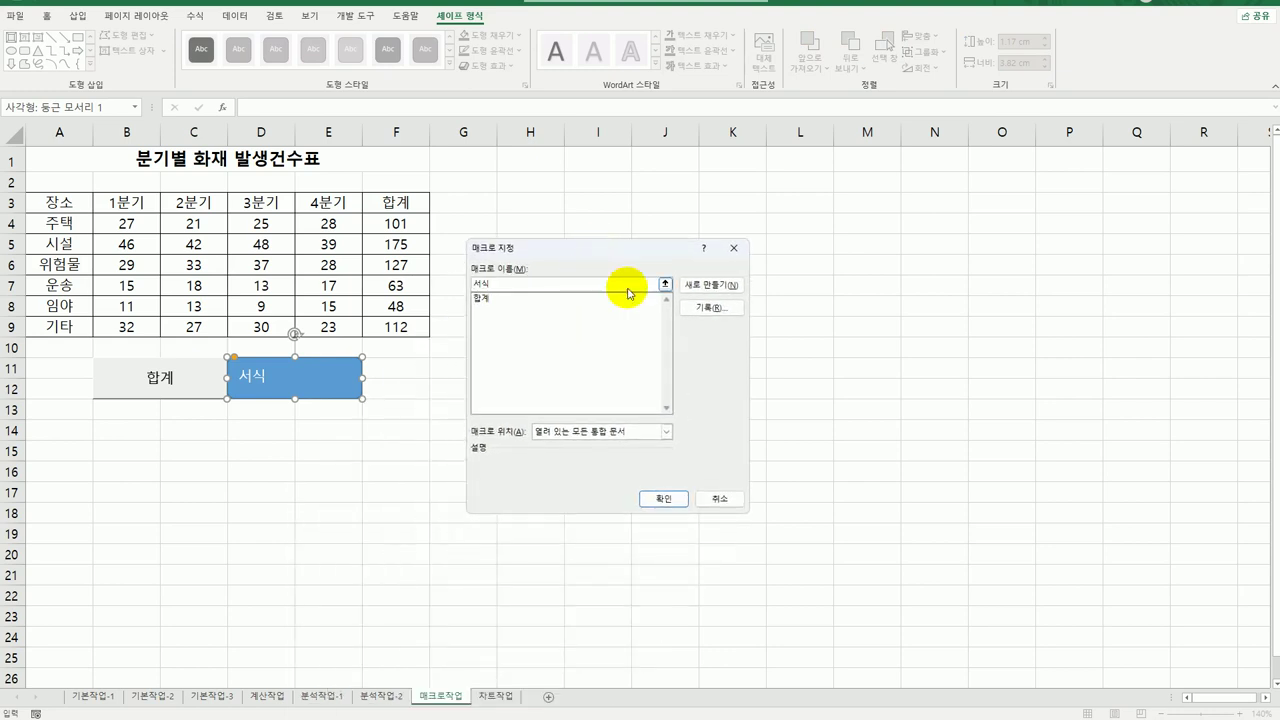
pyautogui.click(710, 308)
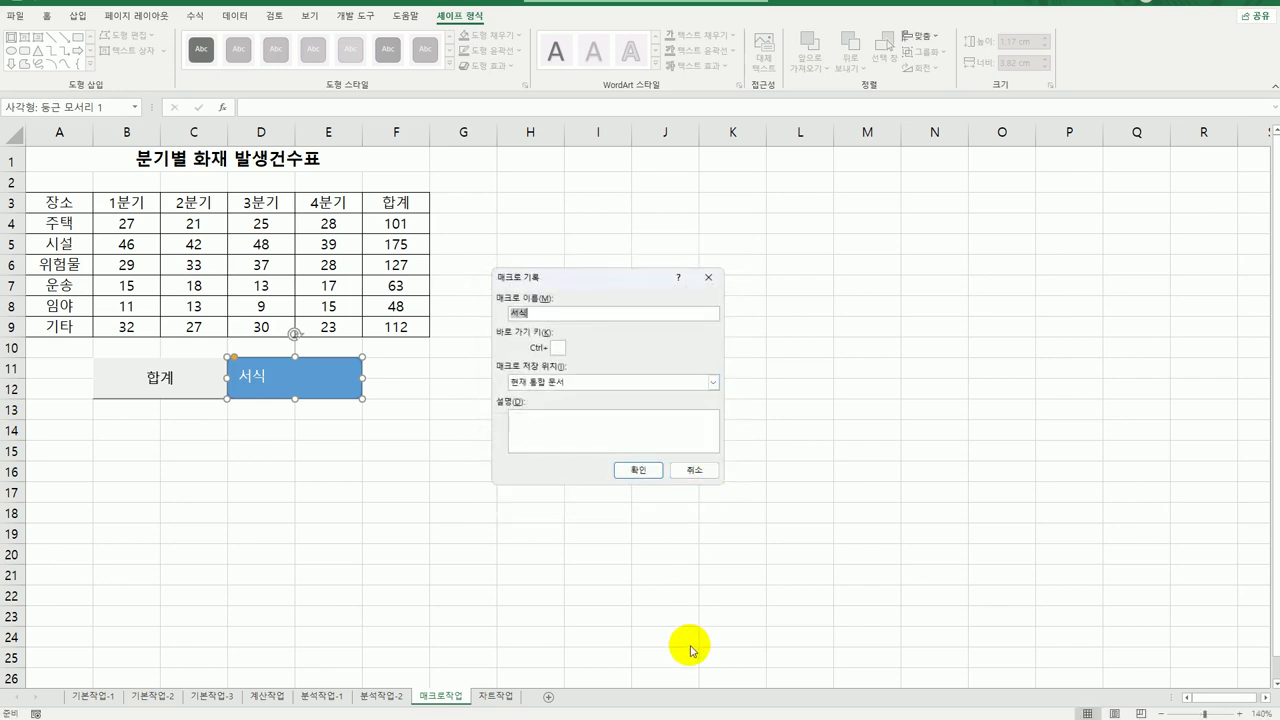
pyautogui.click(645, 472)
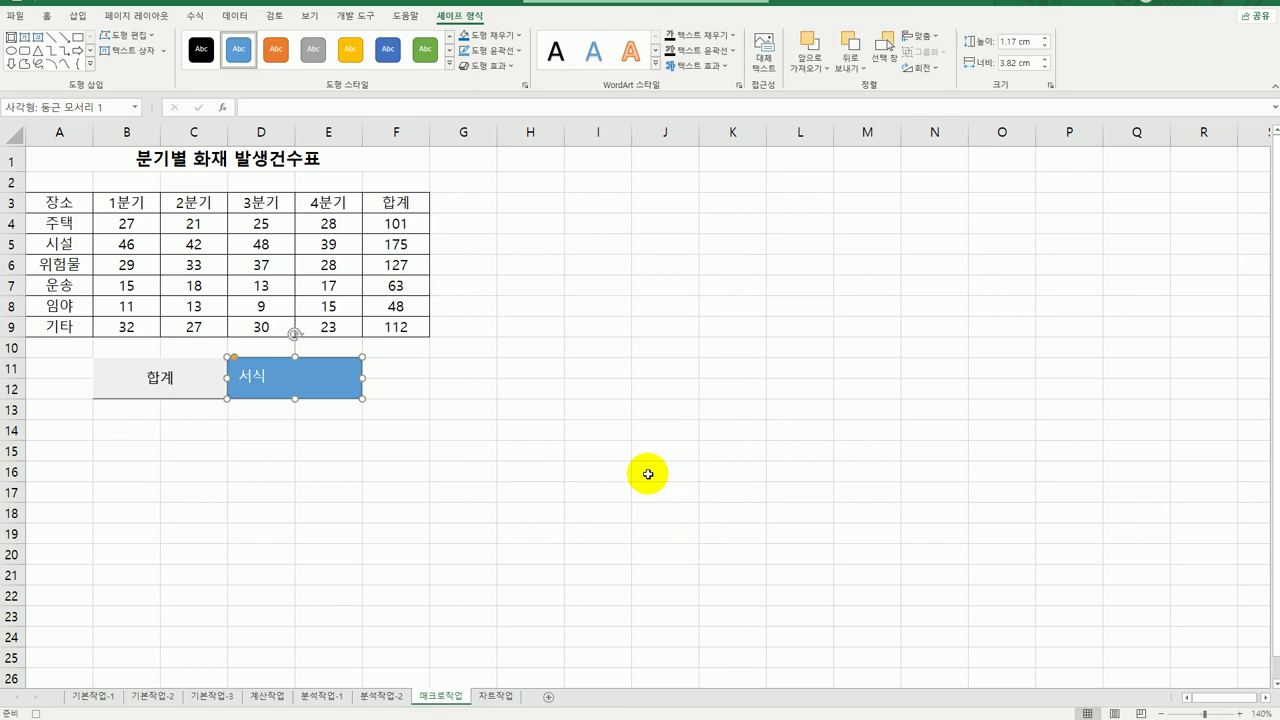
# Fill the header cells A3:F3 with the standard color 연한 녹색 and stop recording the macro.
pyautogui.moveTo(52, 200); pyautogui.dragTo(366, 202)
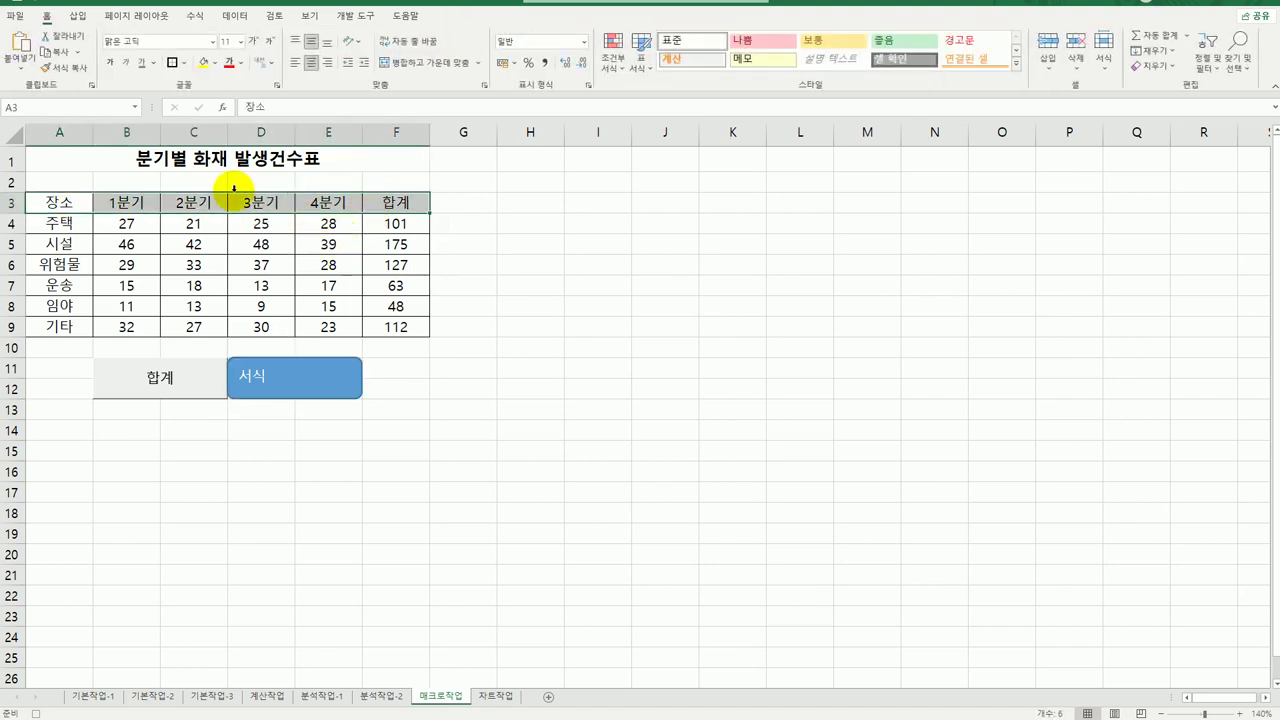
pyautogui.click(216, 63)
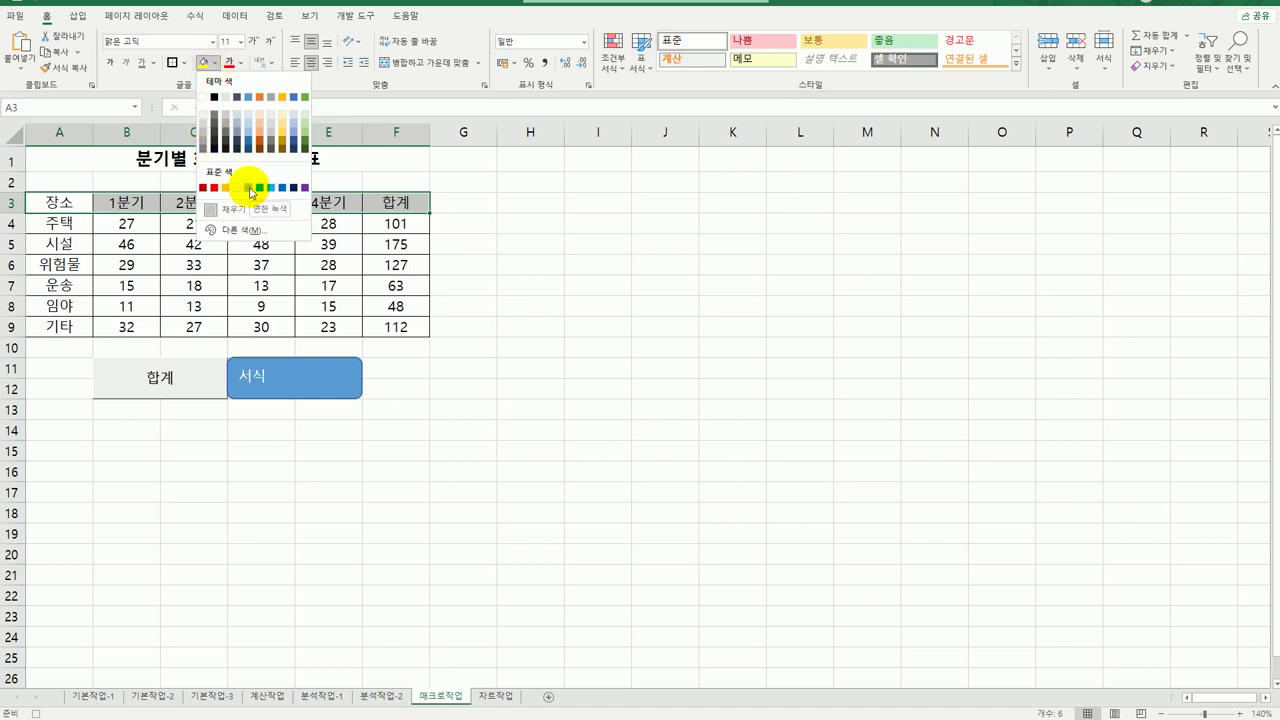
pyautogui.click(250, 190)
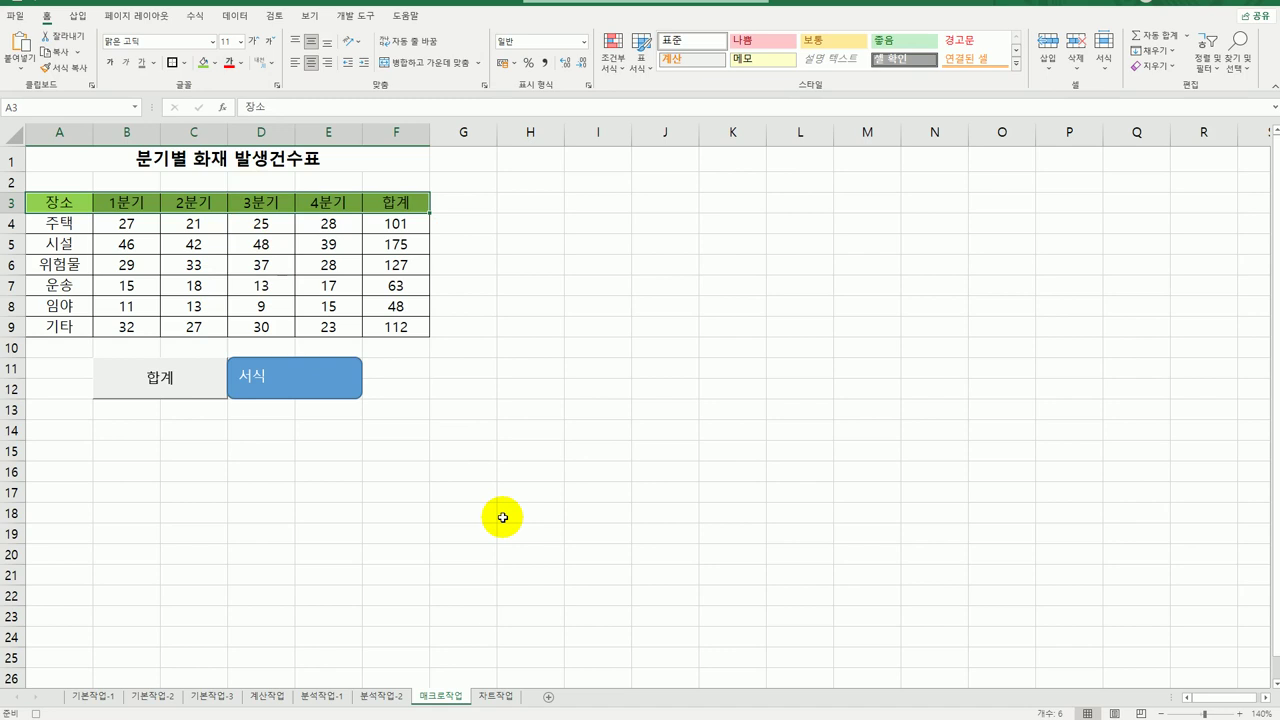
pyautogui.click(390, 207)
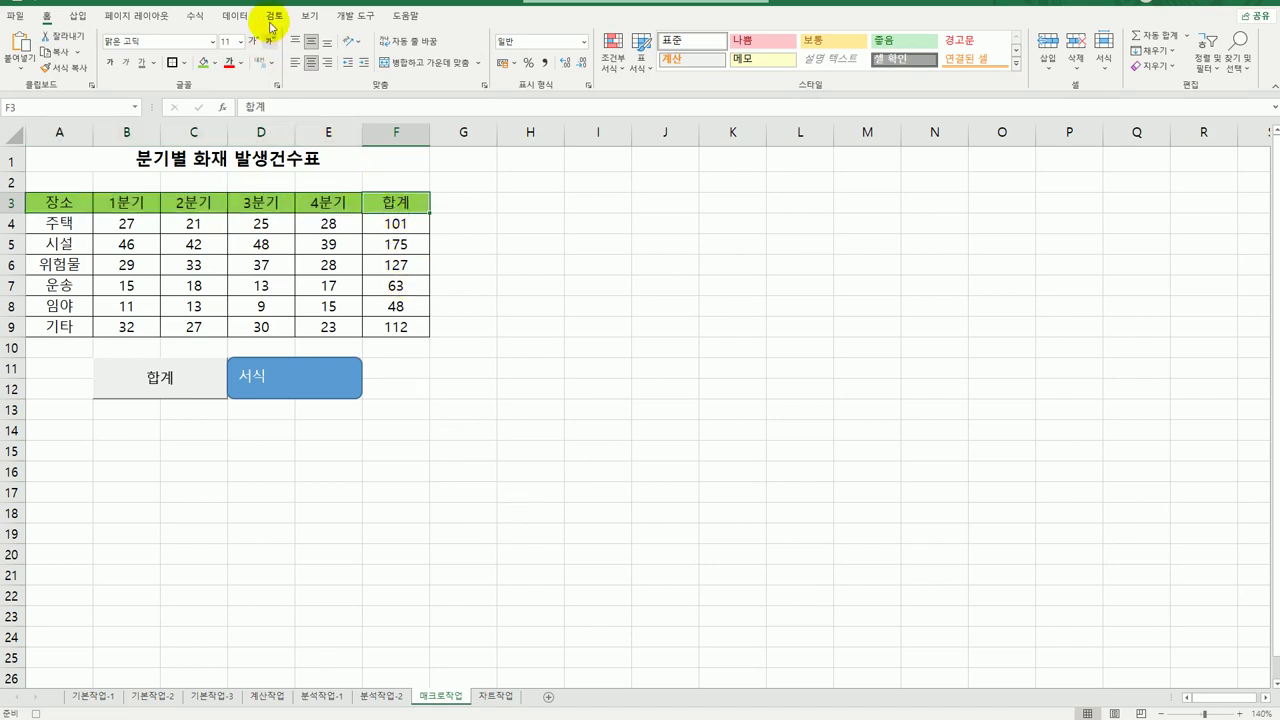
pyautogui.click(345, 14)
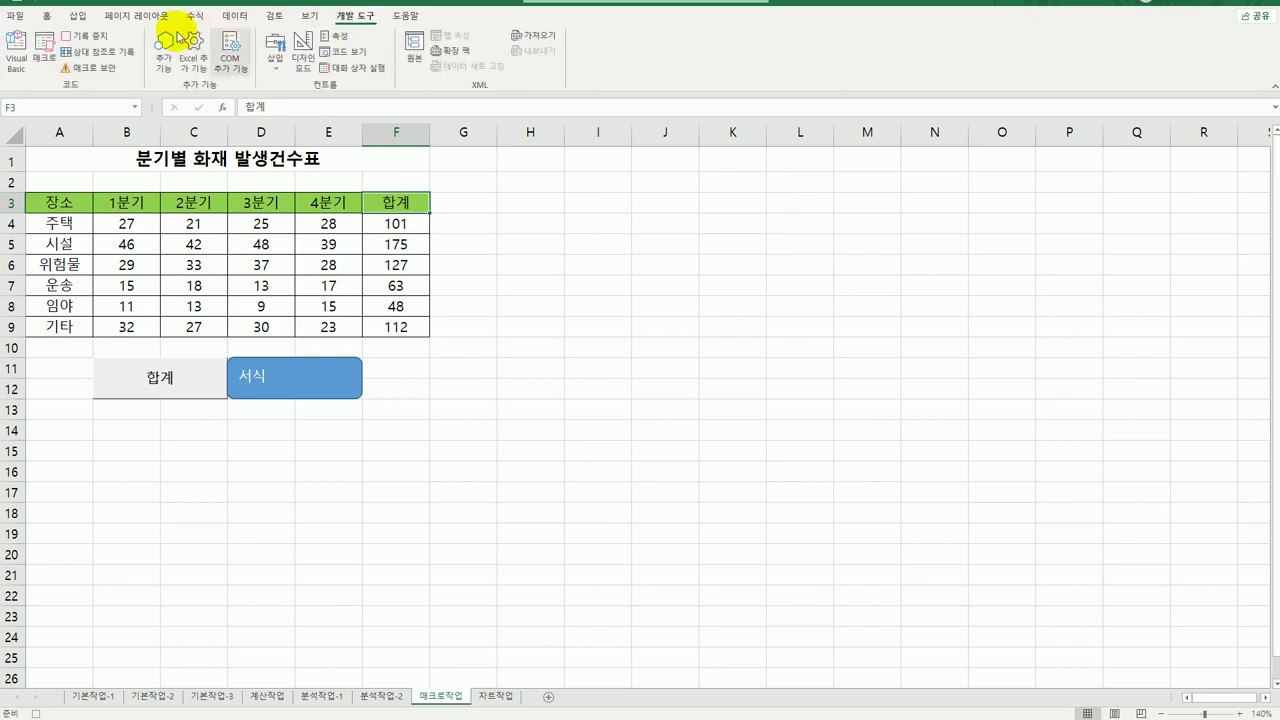
pyautogui.click(86, 36)
pyautogui.click(623, 490)
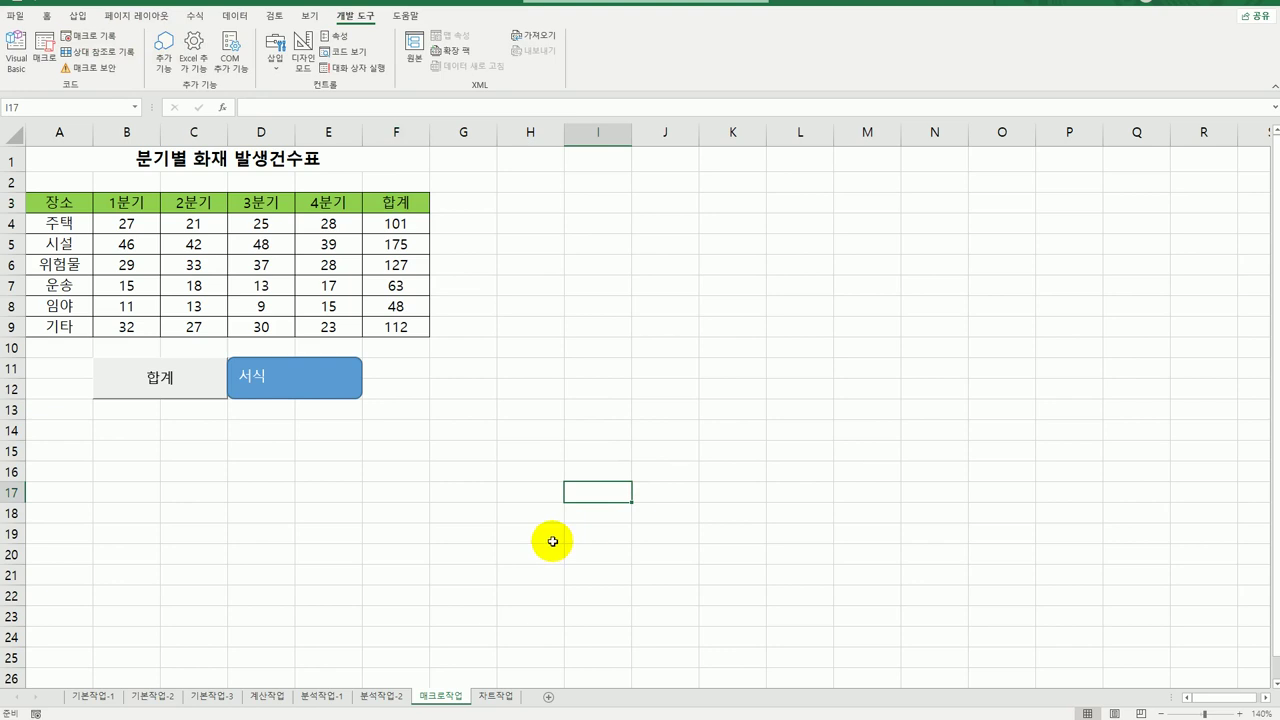
# On the 차트작업 sheet, copy the 평균 data in H3:H9 and paste it into the chart.
pyautogui.click(494, 696)
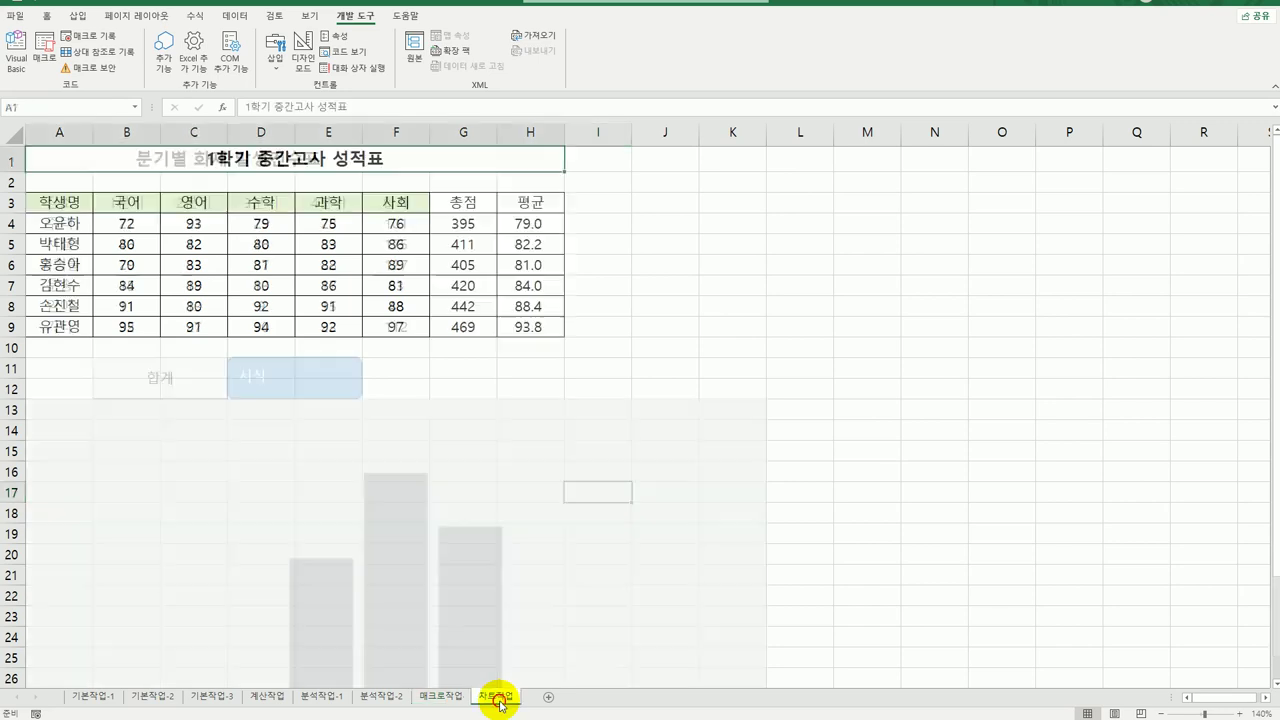
pyautogui.scroll(-3, 830, 420)
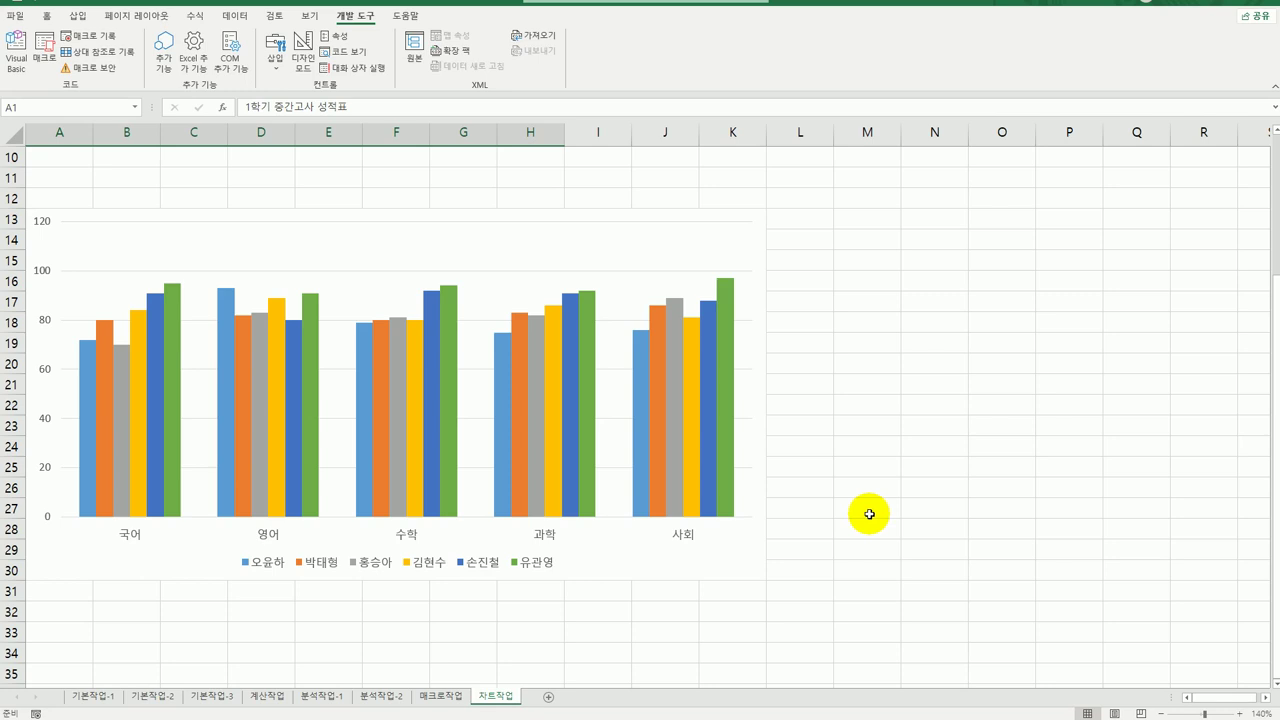
pyautogui.scroll(3, 869, 514)
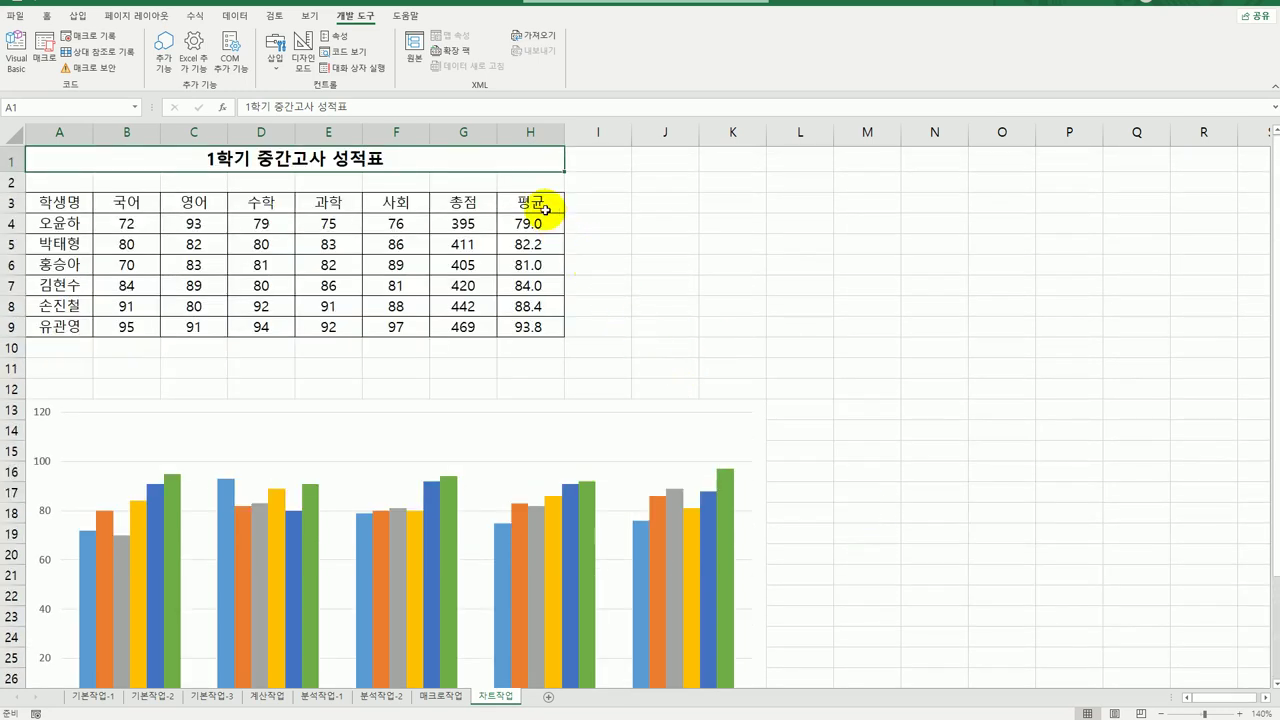
pyautogui.moveTo(530, 201); pyautogui.dragTo(530, 333)
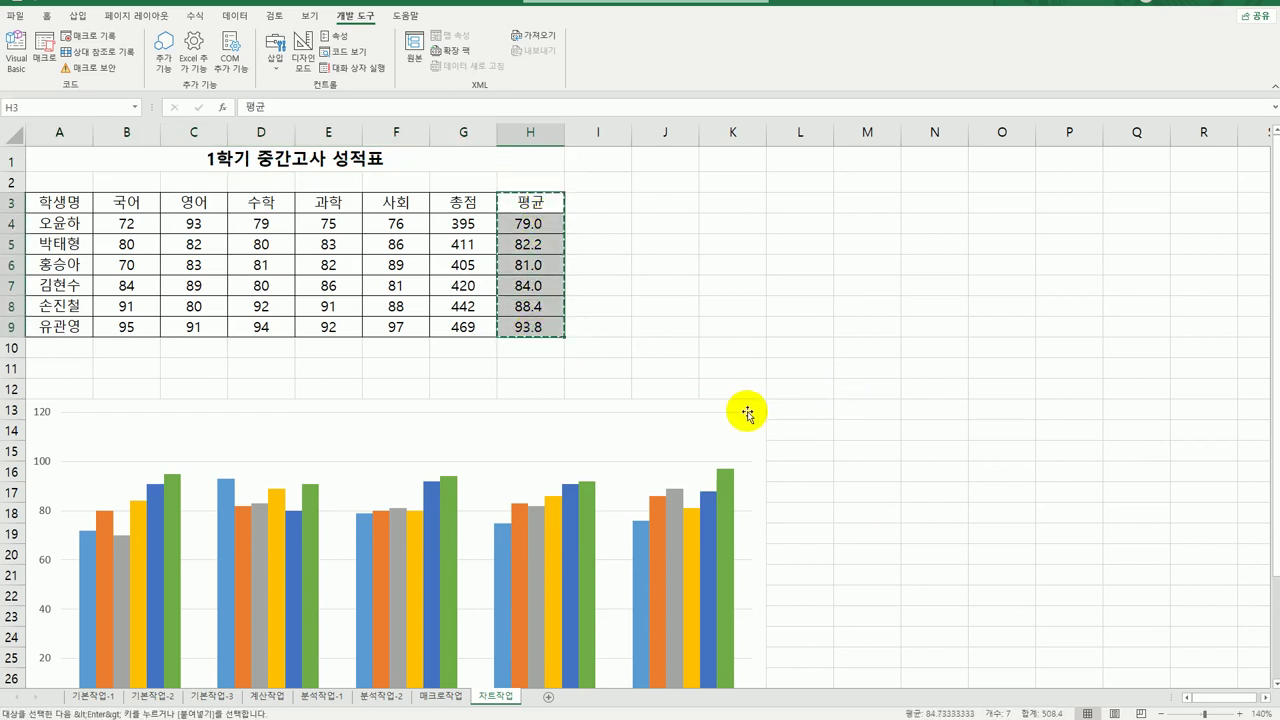
pyautogui.hotkey('ctrl', 'c')
pyautogui.click(712, 428)
pyautogui.hotkey('ctrl', 'v')
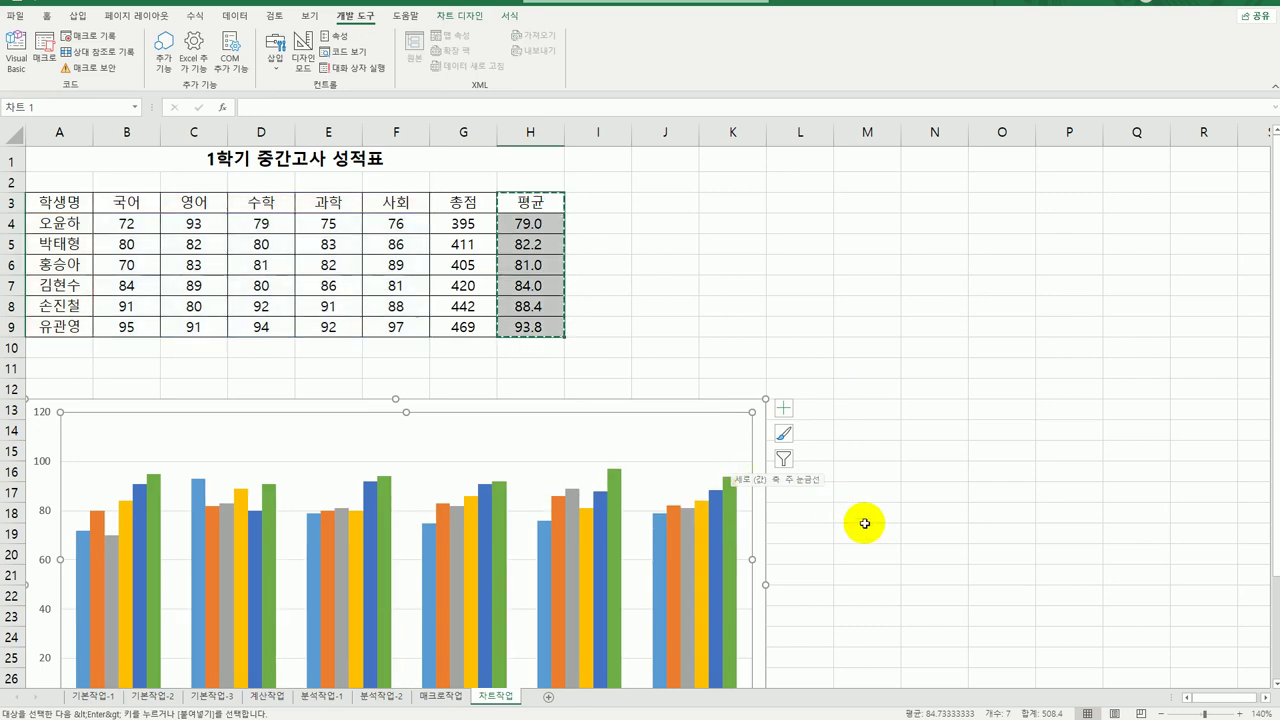
# Switch the chart's rows and columns so the subjects and 평균 are plotted as data series.
pyautogui.scroll(-2, 899, 529)
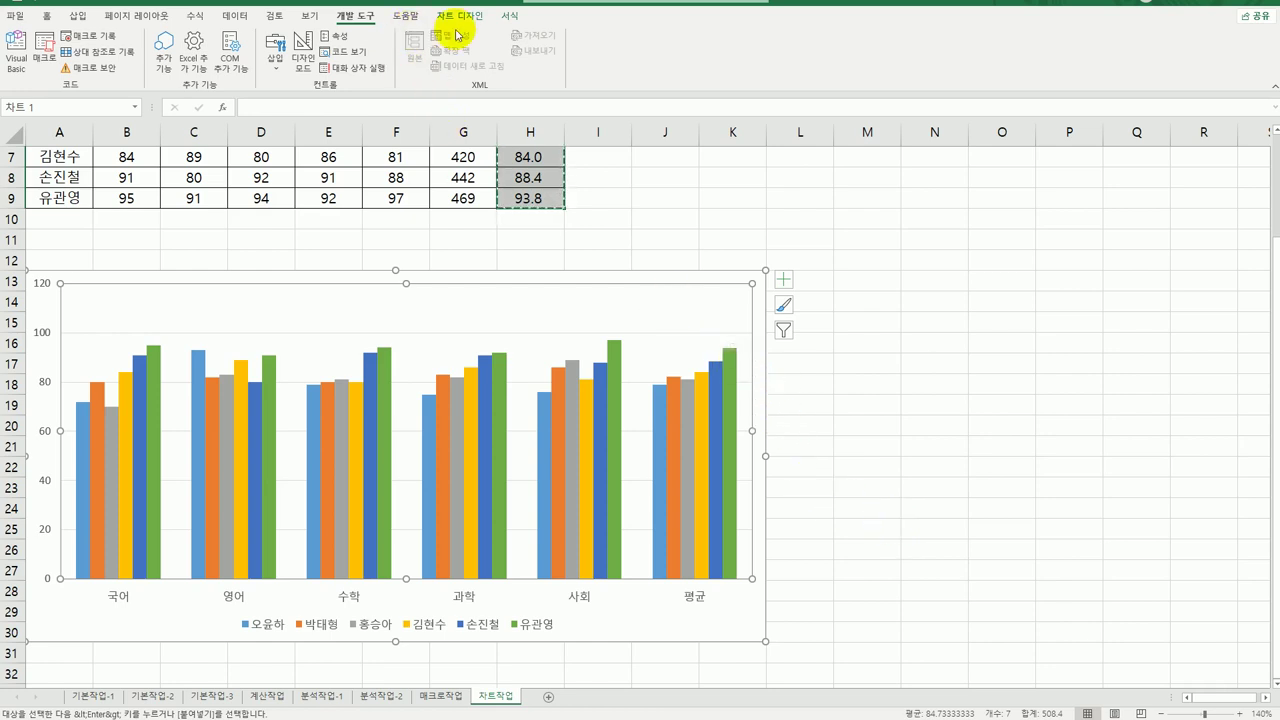
pyautogui.click(466, 18)
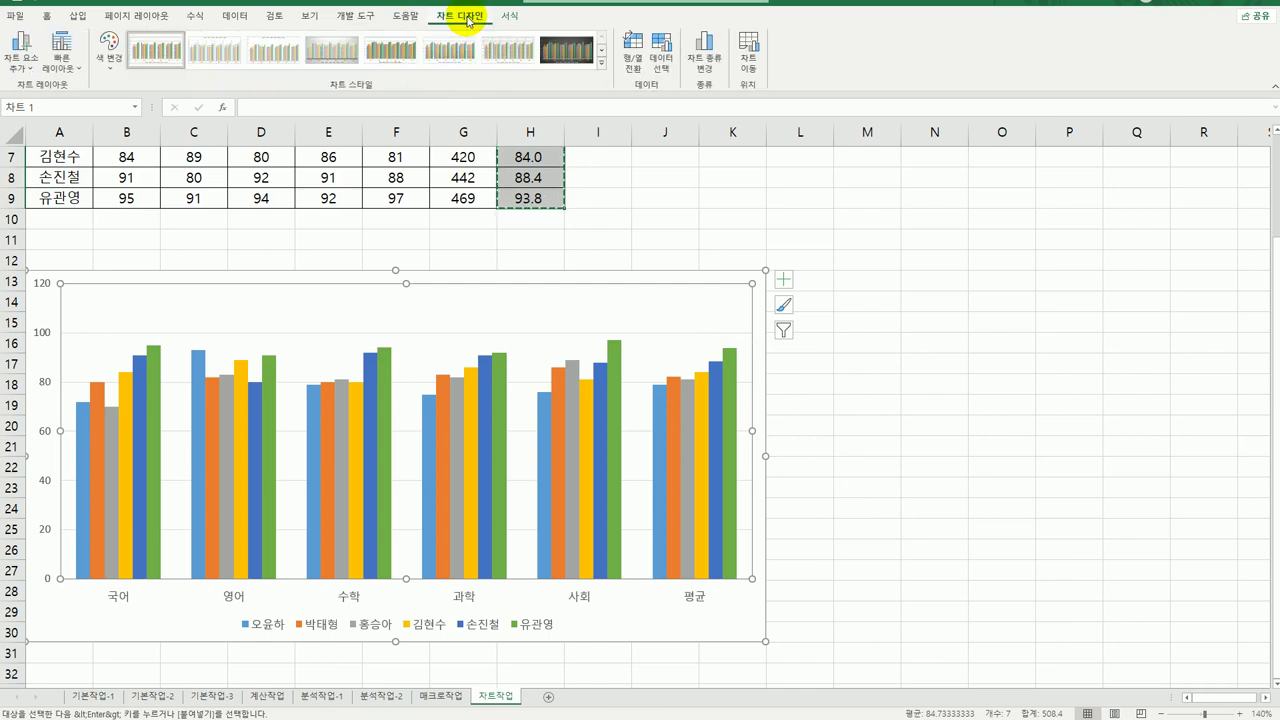
pyautogui.click(630, 60)
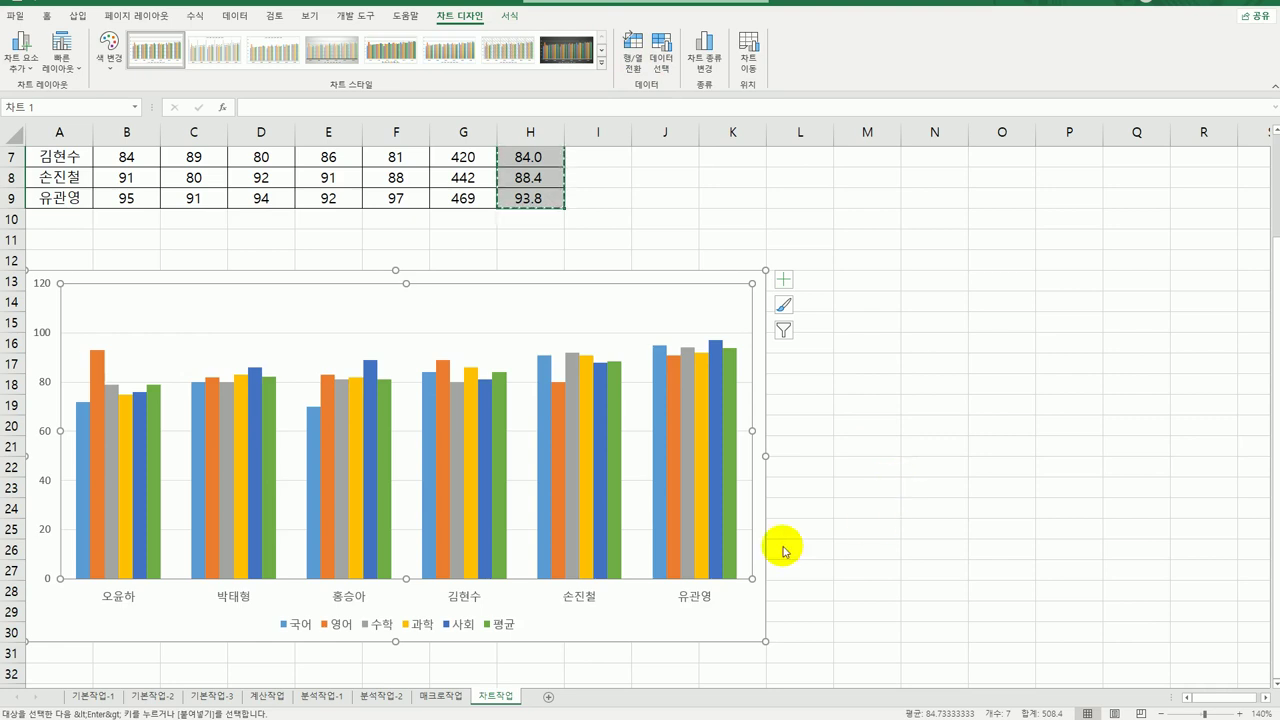
# Change the chart type of the 평균 series to 표식이 있는 꺾은선형, keeping the other series as clustered columns.
pyautogui.click(157, 412)
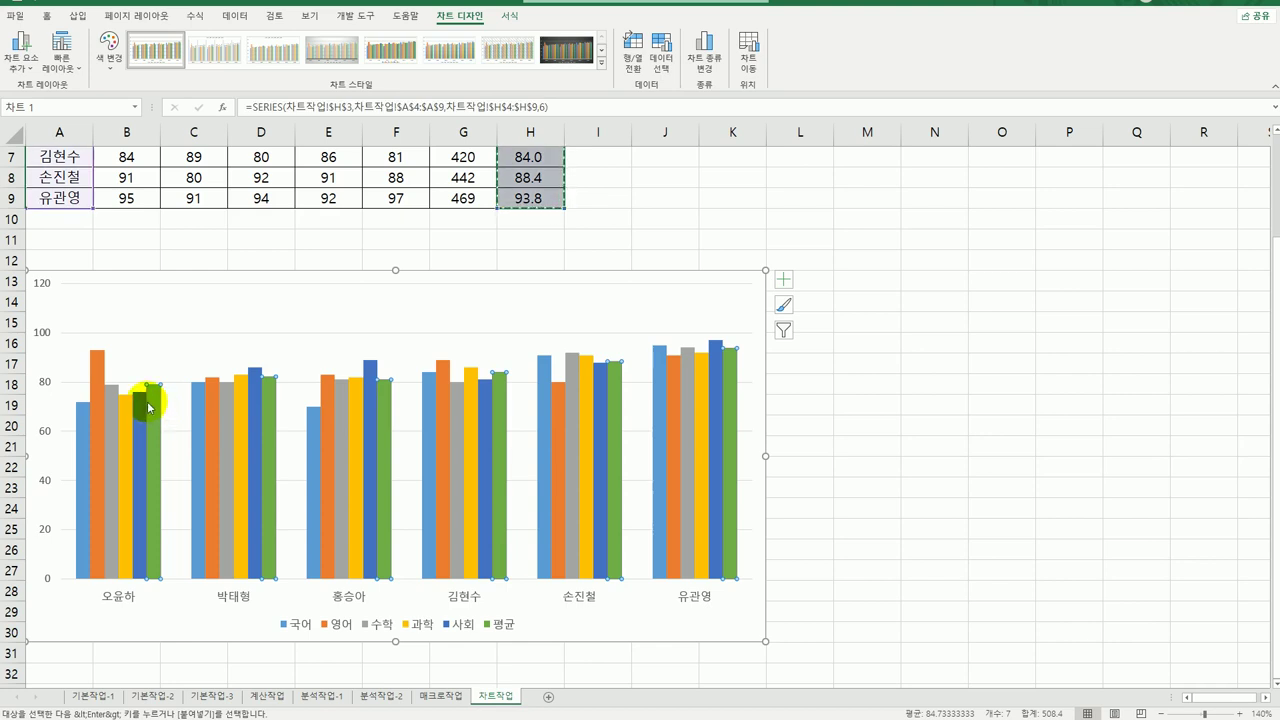
pyautogui.rightClick(148, 406)
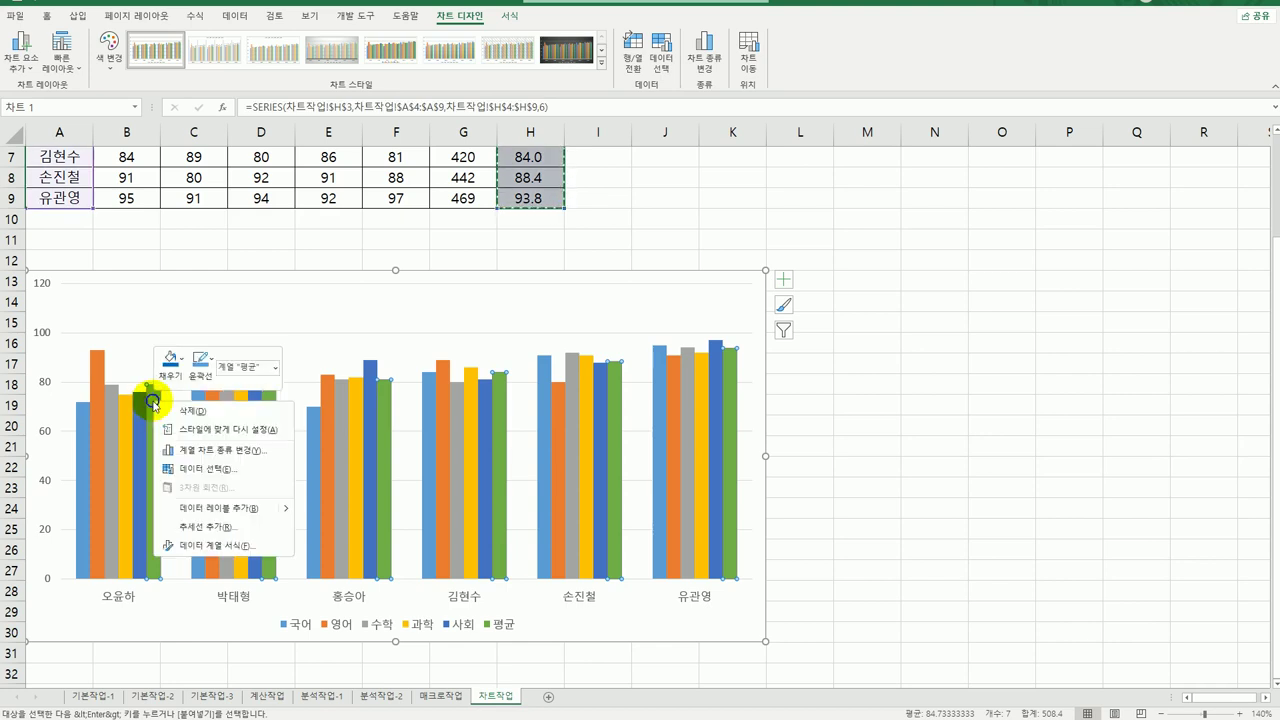
pyautogui.click(227, 451)
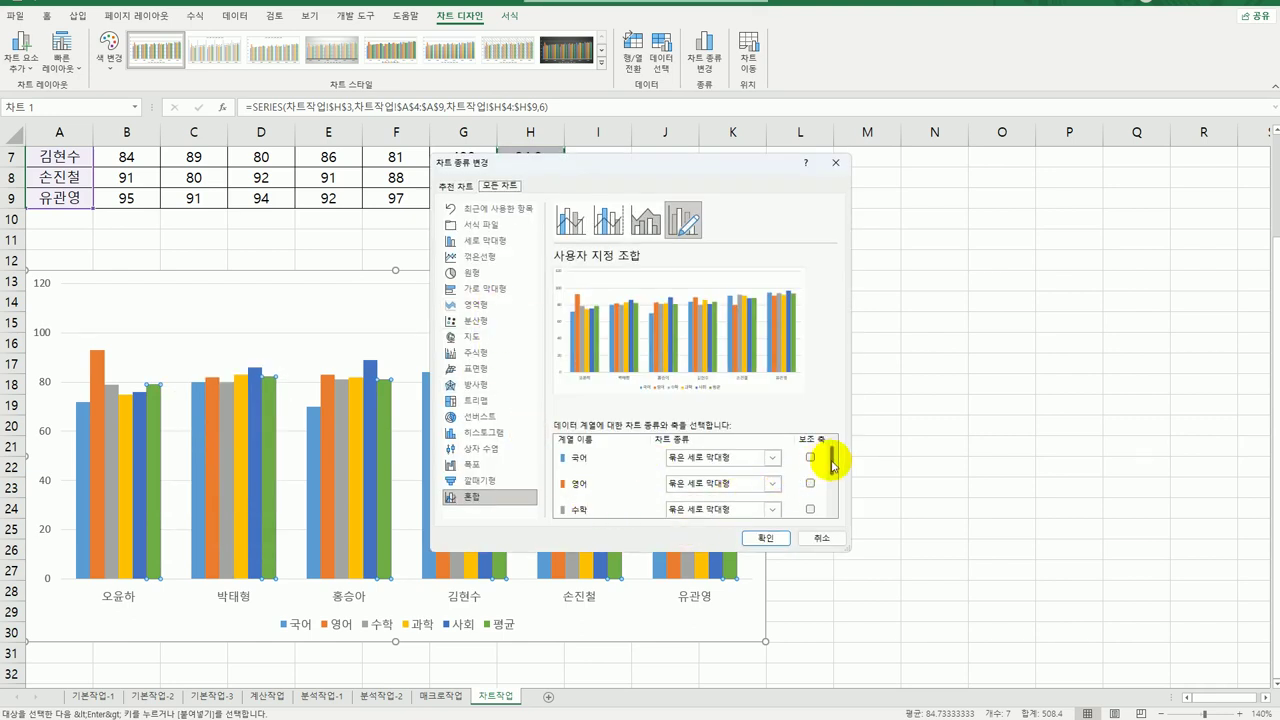
pyautogui.moveTo(832, 462); pyautogui.dragTo(829, 509)
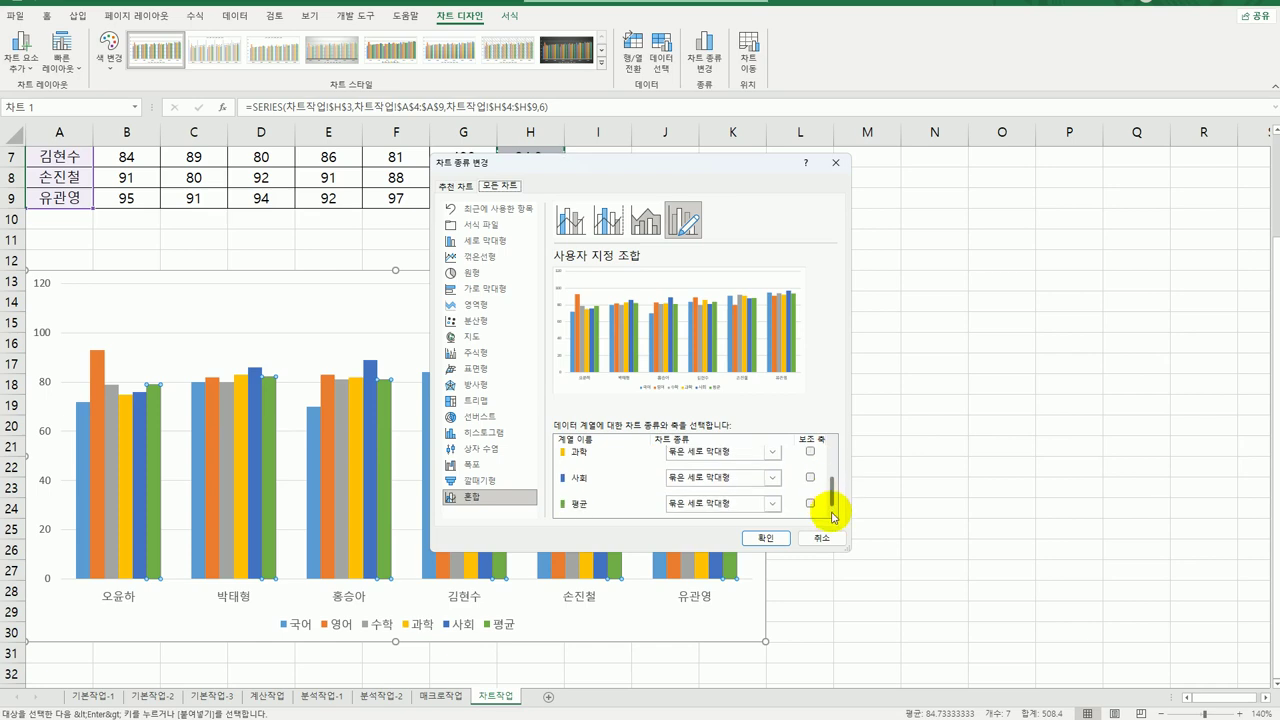
pyautogui.click(773, 504)
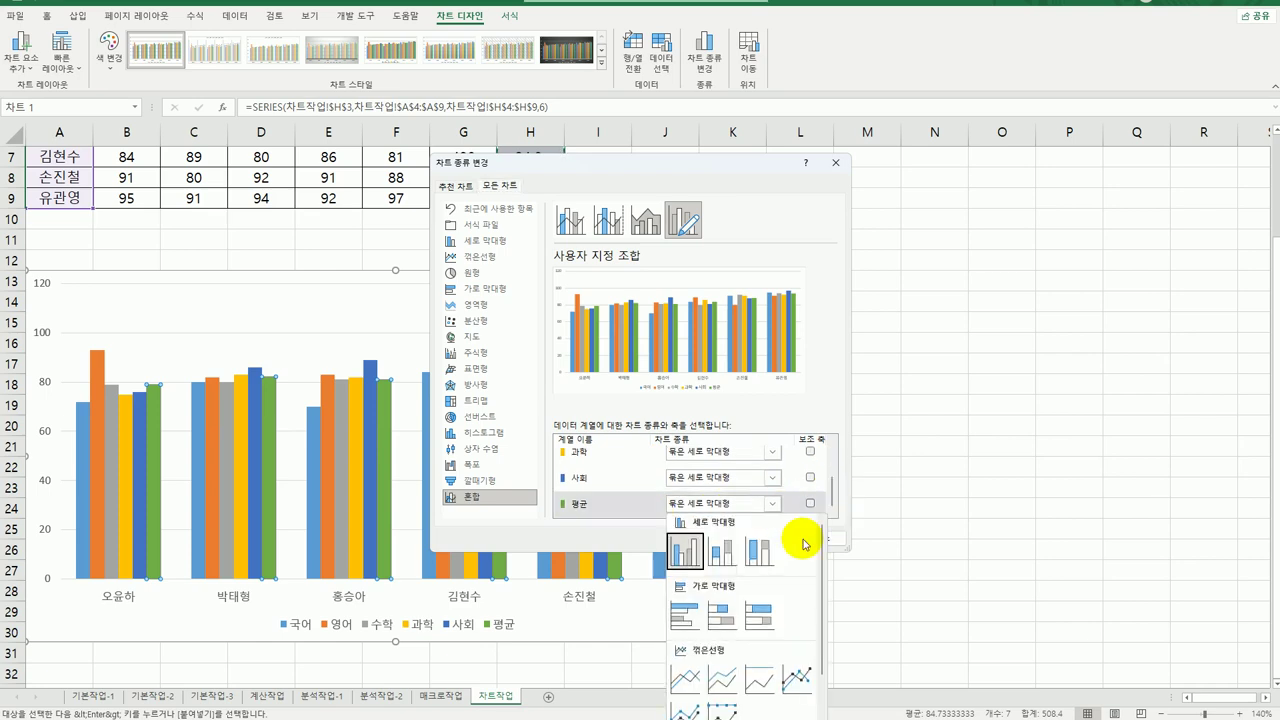
pyautogui.click(797, 680)
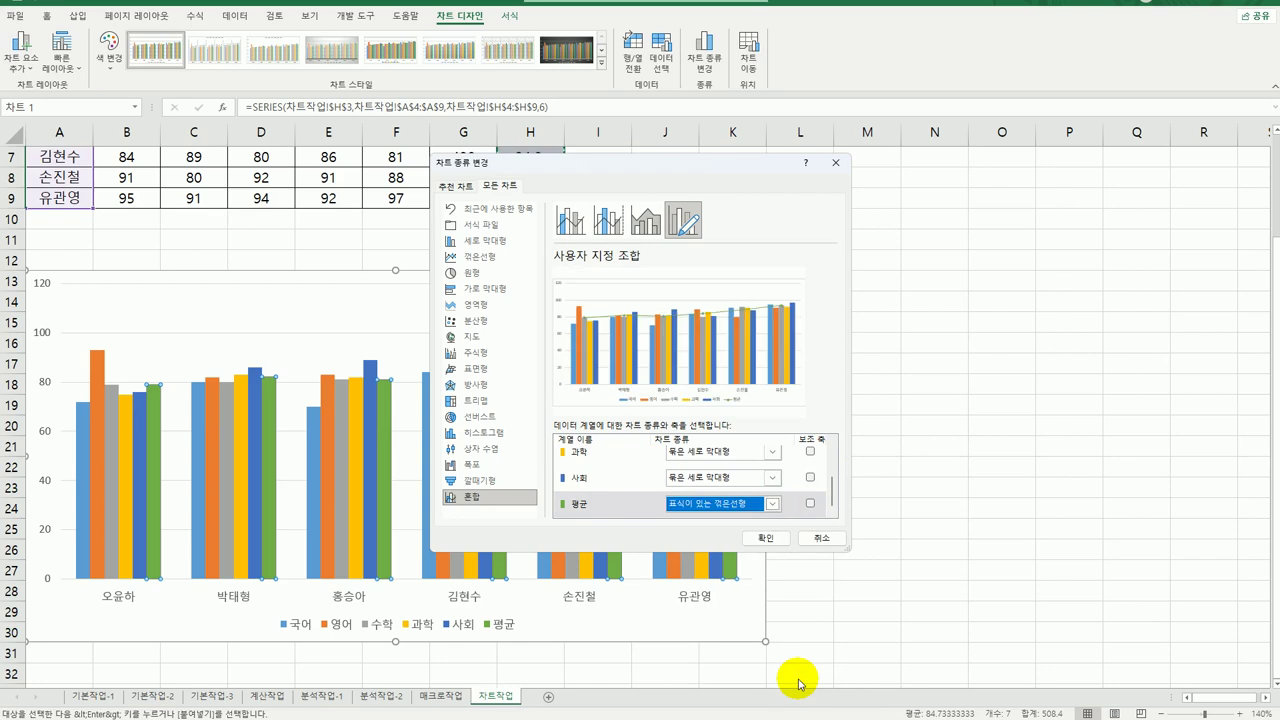
pyautogui.click(776, 545)
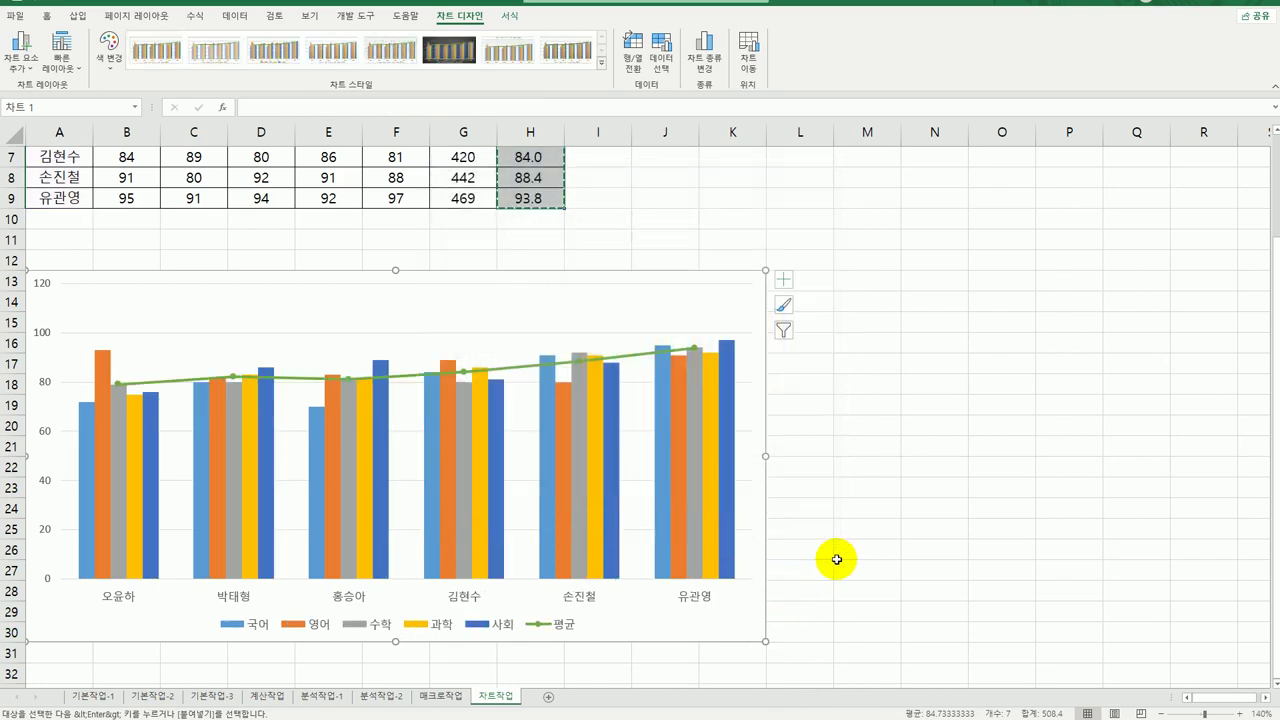
# Format the 평균 series line with a width of 4 pt and turn on 완만한 선.
pyautogui.click(464, 376)
pyautogui.rightClick(463, 374)
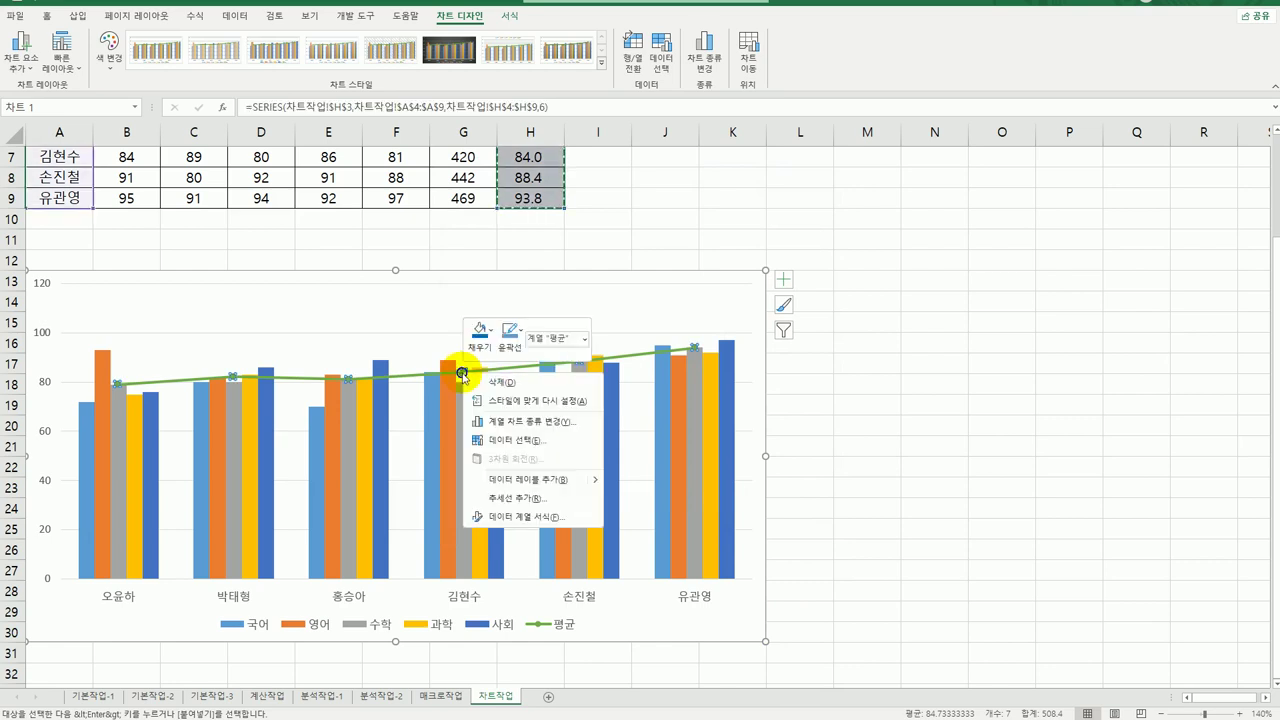
pyautogui.click(560, 518)
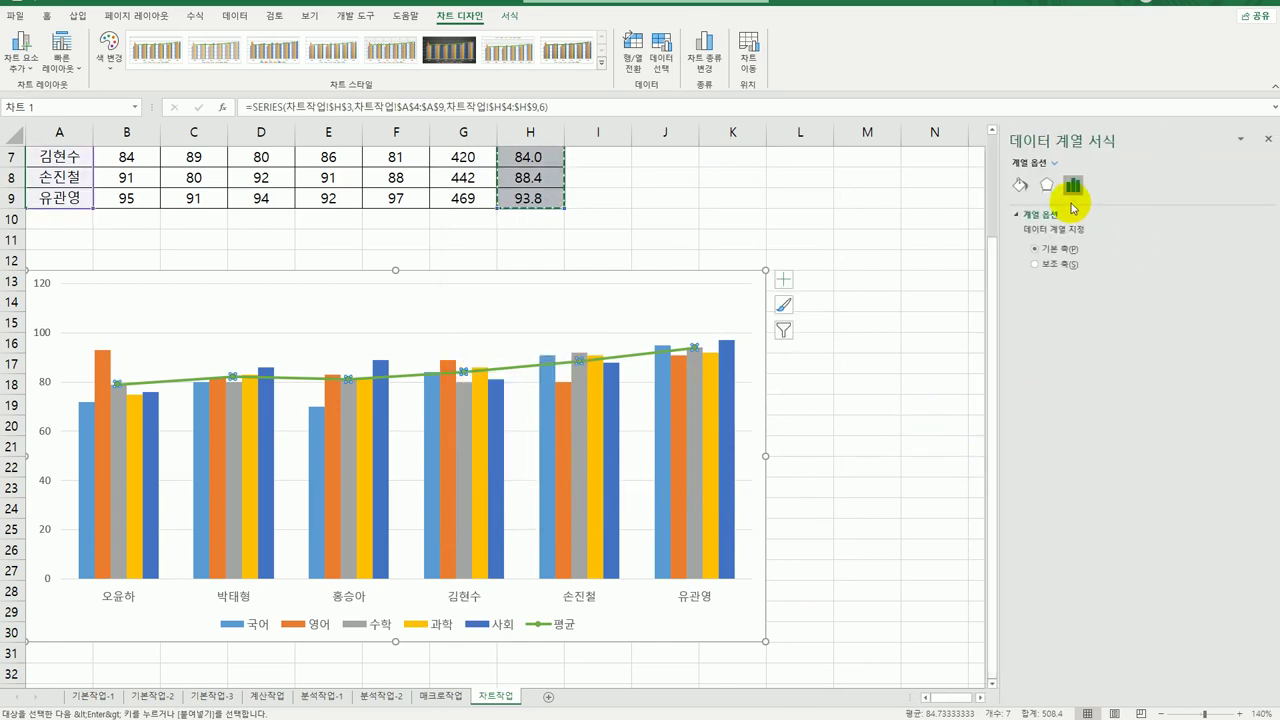
pyautogui.click(1020, 187)
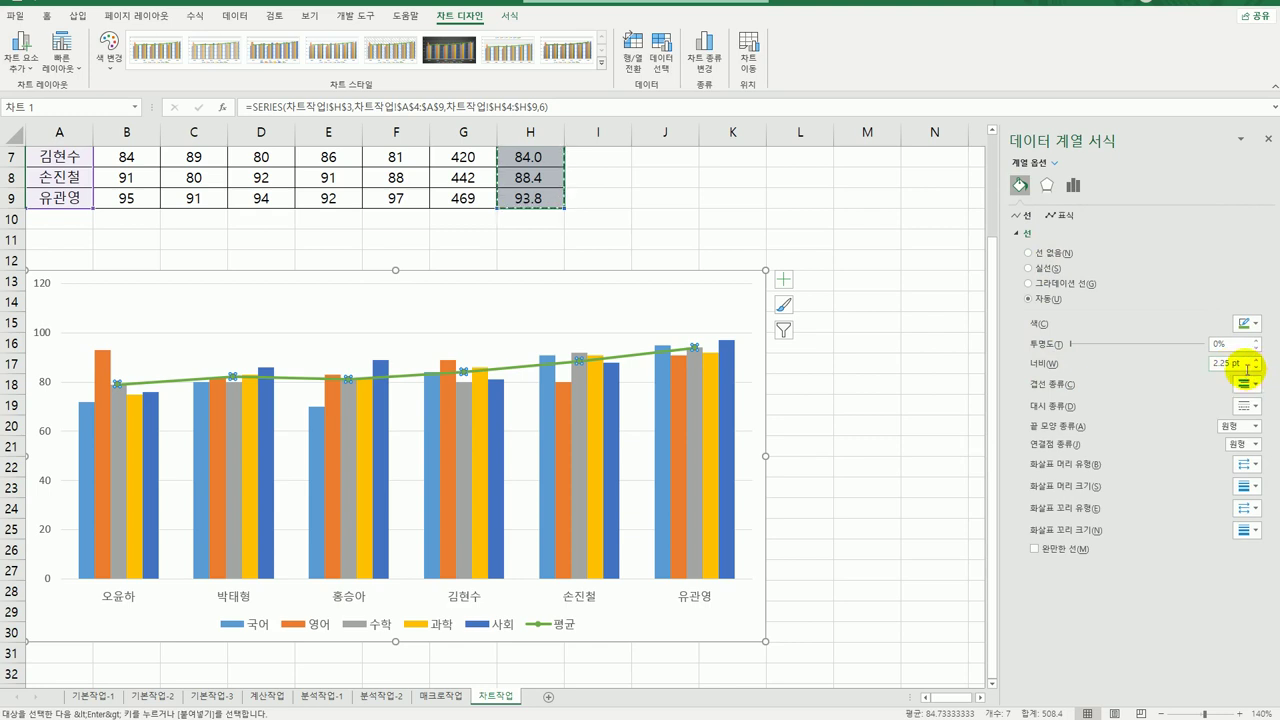
pyautogui.moveTo(1245, 366); pyautogui.dragTo(1102, 362)
pyautogui.write('4')
pyautogui.press('Return')
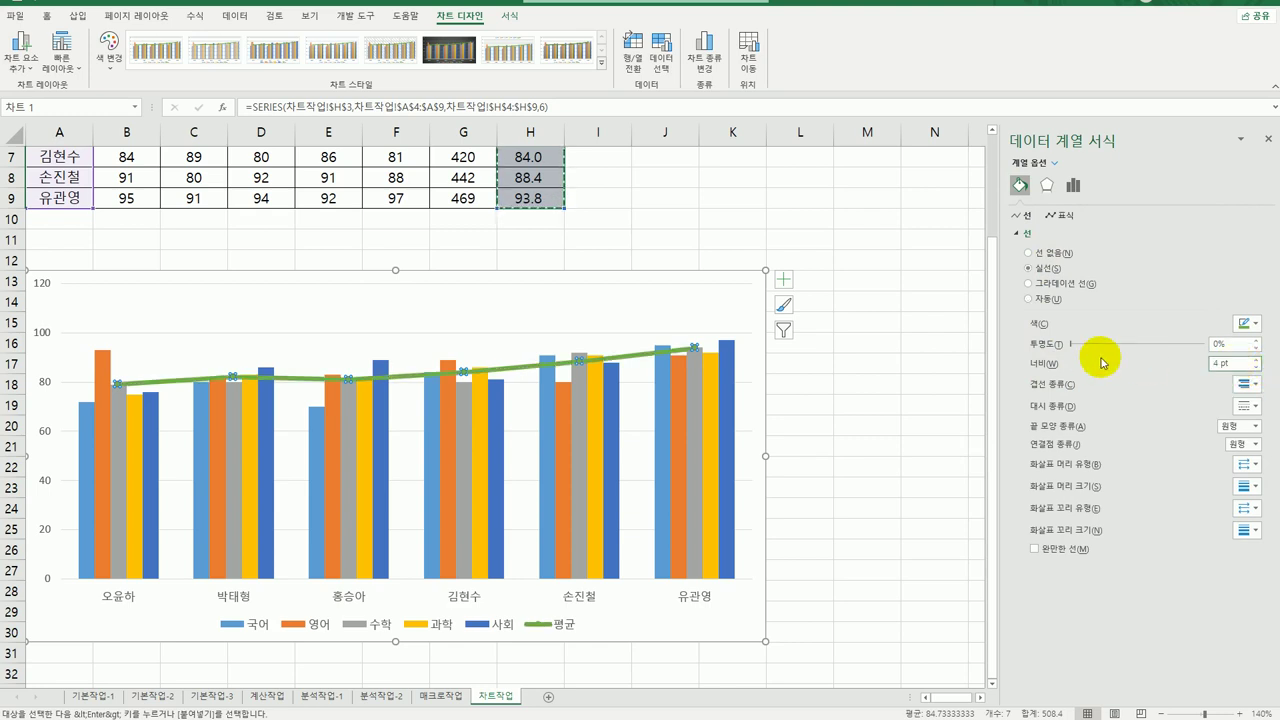
pyautogui.click(1072, 550)
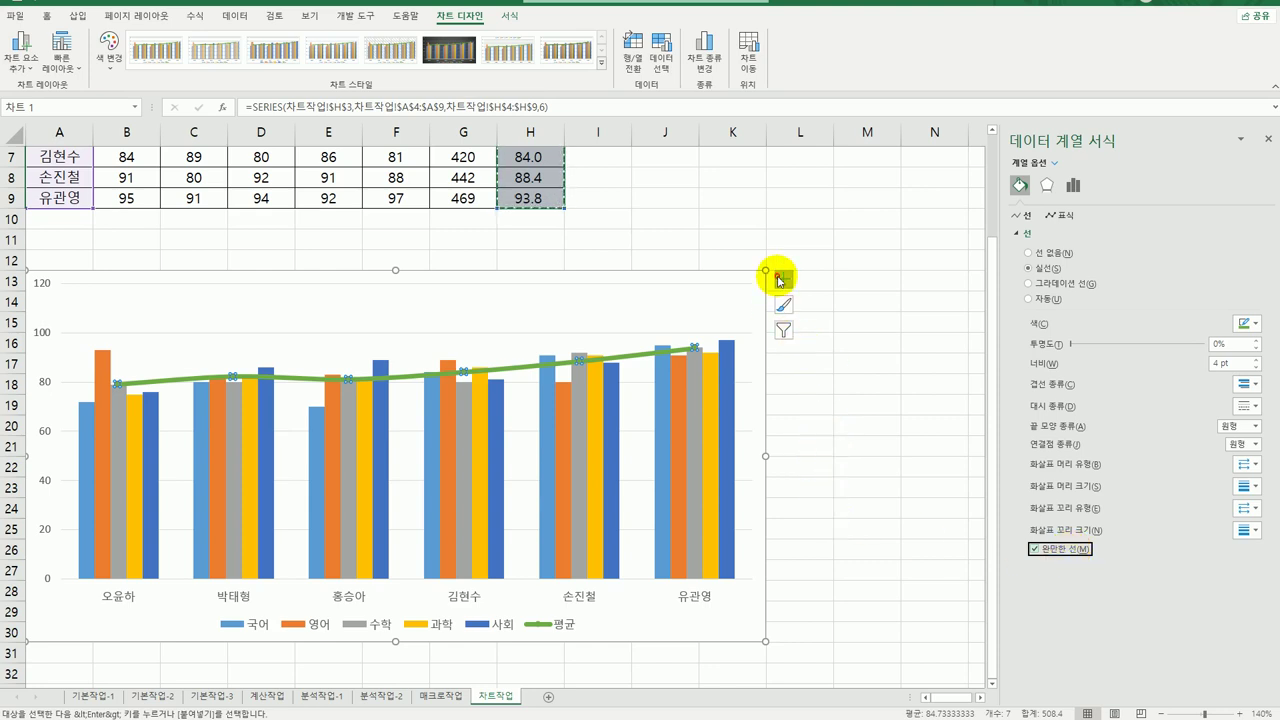
# Add a chart title and set its text to 1학기 중간고사 성적.
pyautogui.click(781, 281)
pyautogui.click(868, 330)
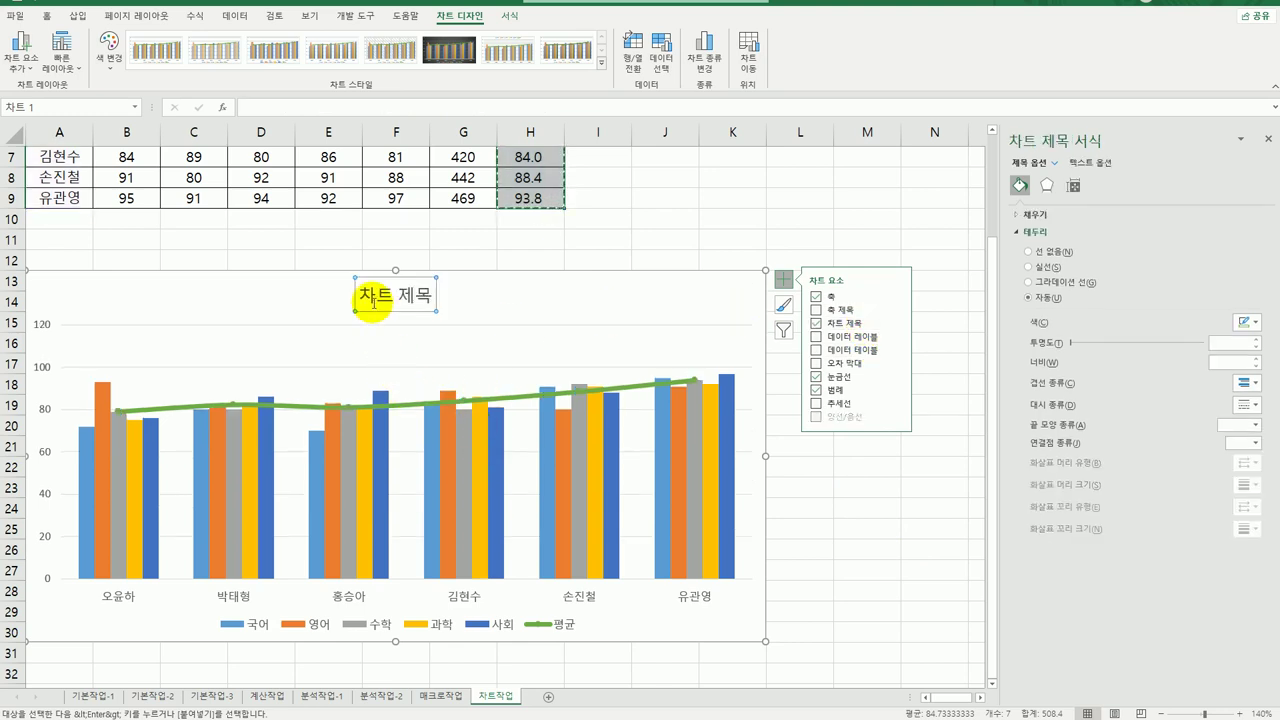
pyautogui.moveTo(365, 295); pyautogui.dragTo(449, 300)
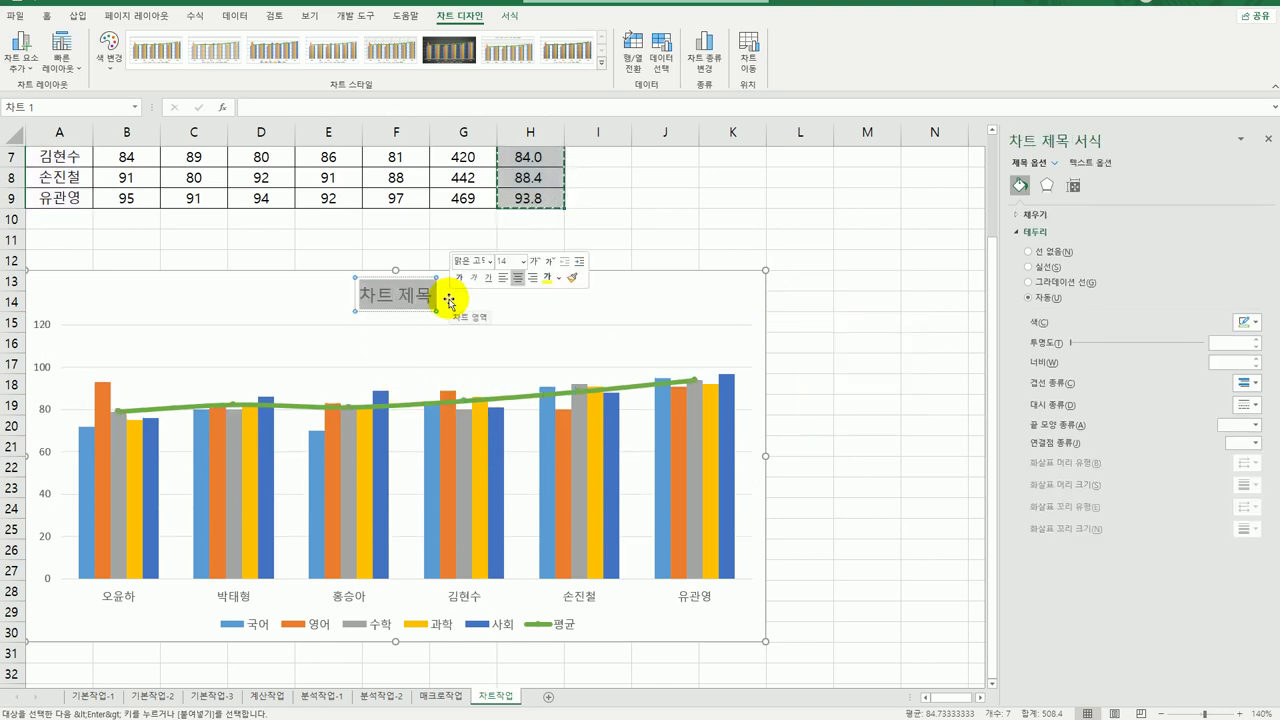
pyautogui.write('1')
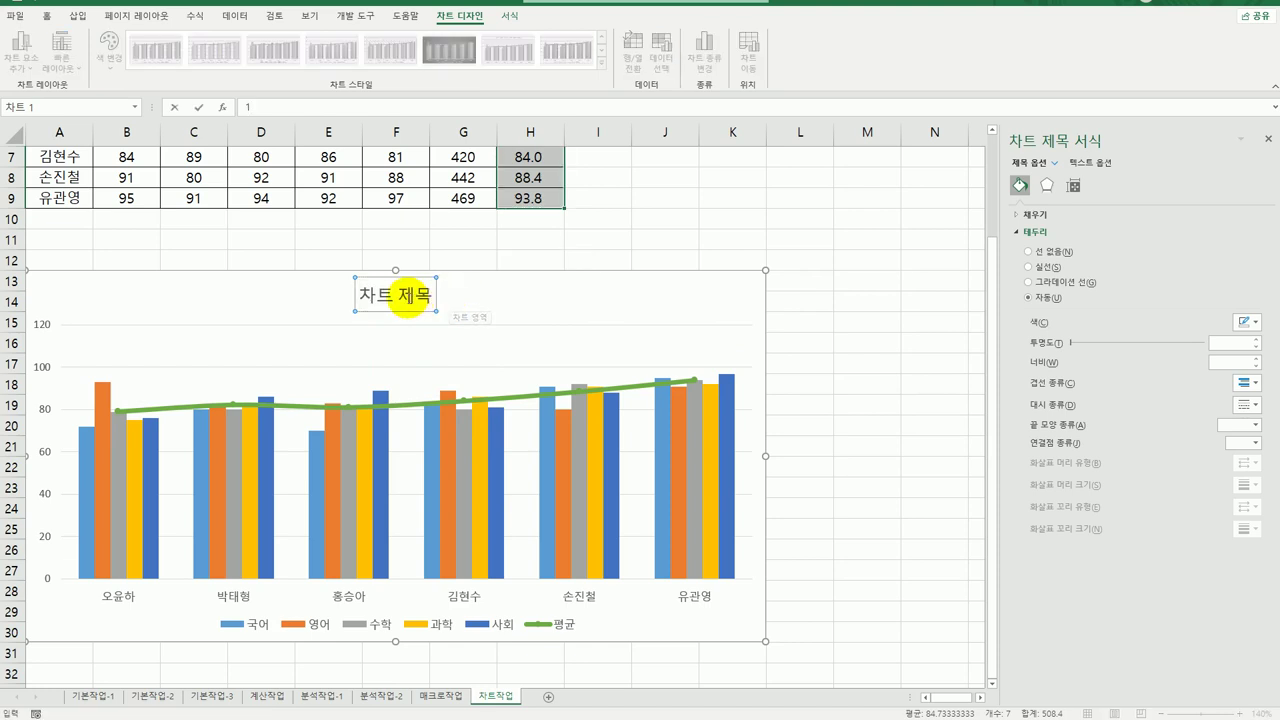
pyautogui.click(361, 296)
pyautogui.click(420, 295)
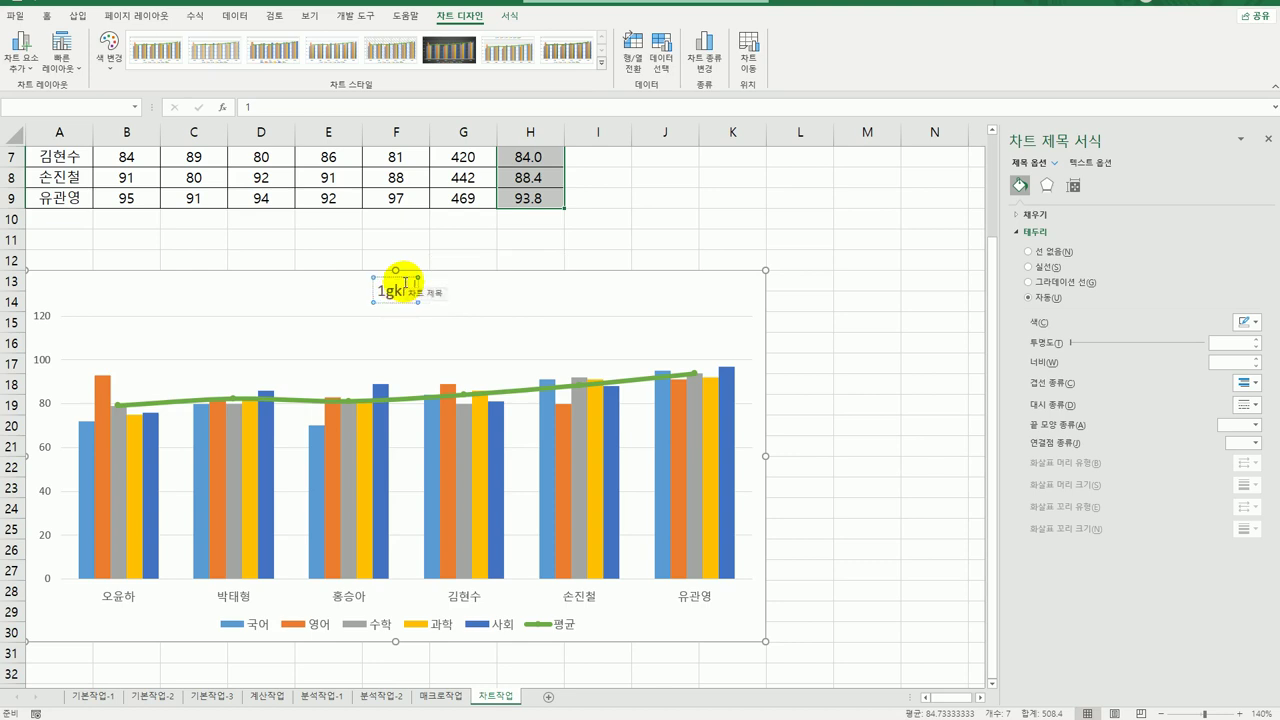
pyautogui.write('학기')
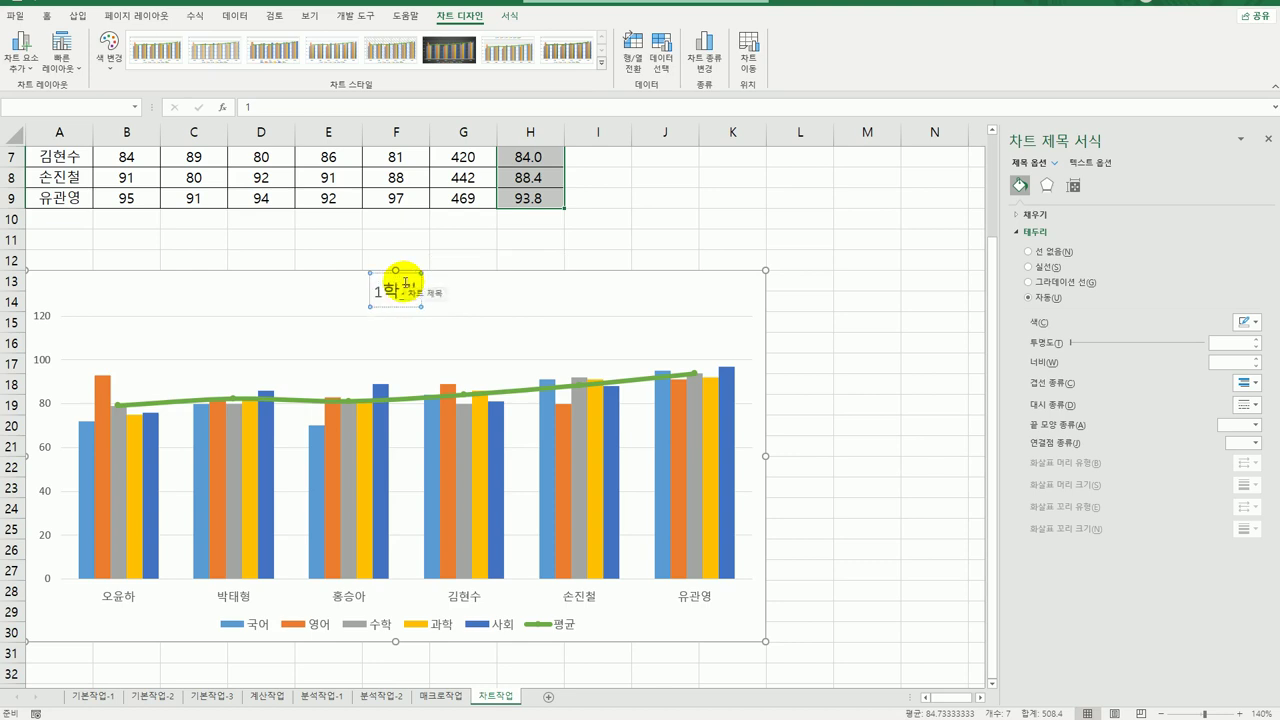
pyautogui.write(' 중간고사 성적')
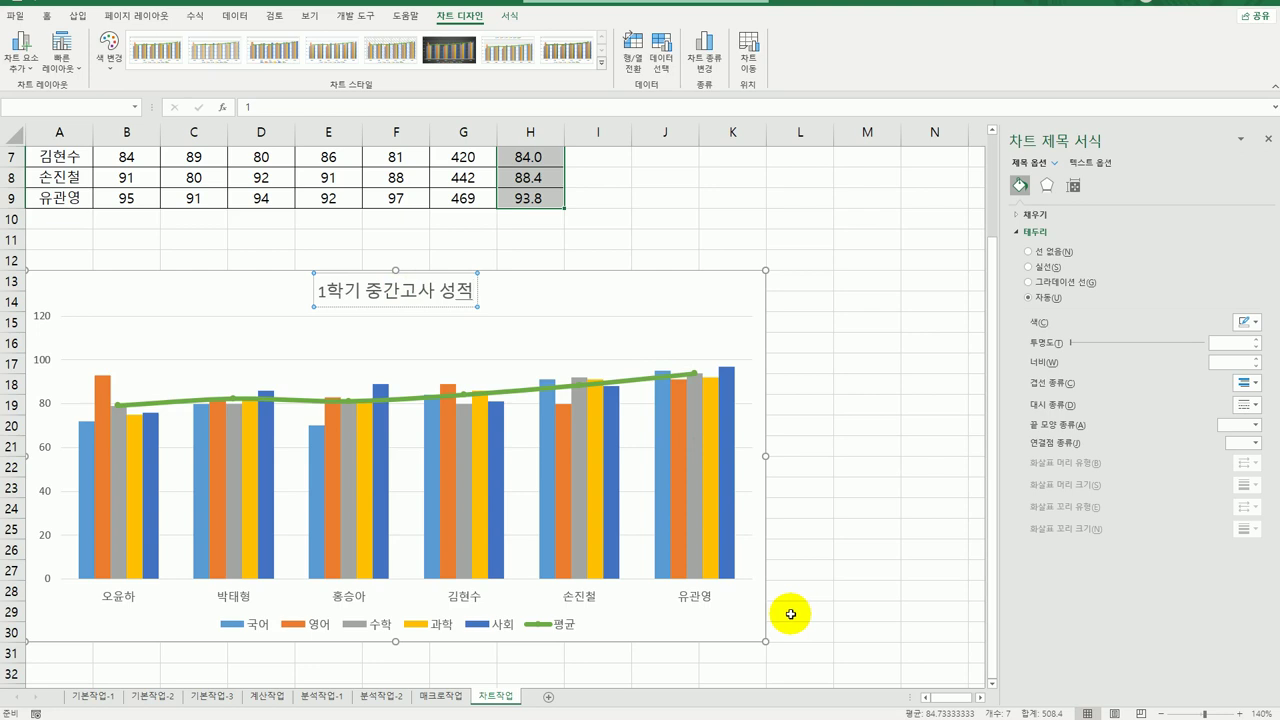
# Format the vertical value axis numbers with the 숫자 category and 1 decimal place.
pyautogui.click(50, 409)
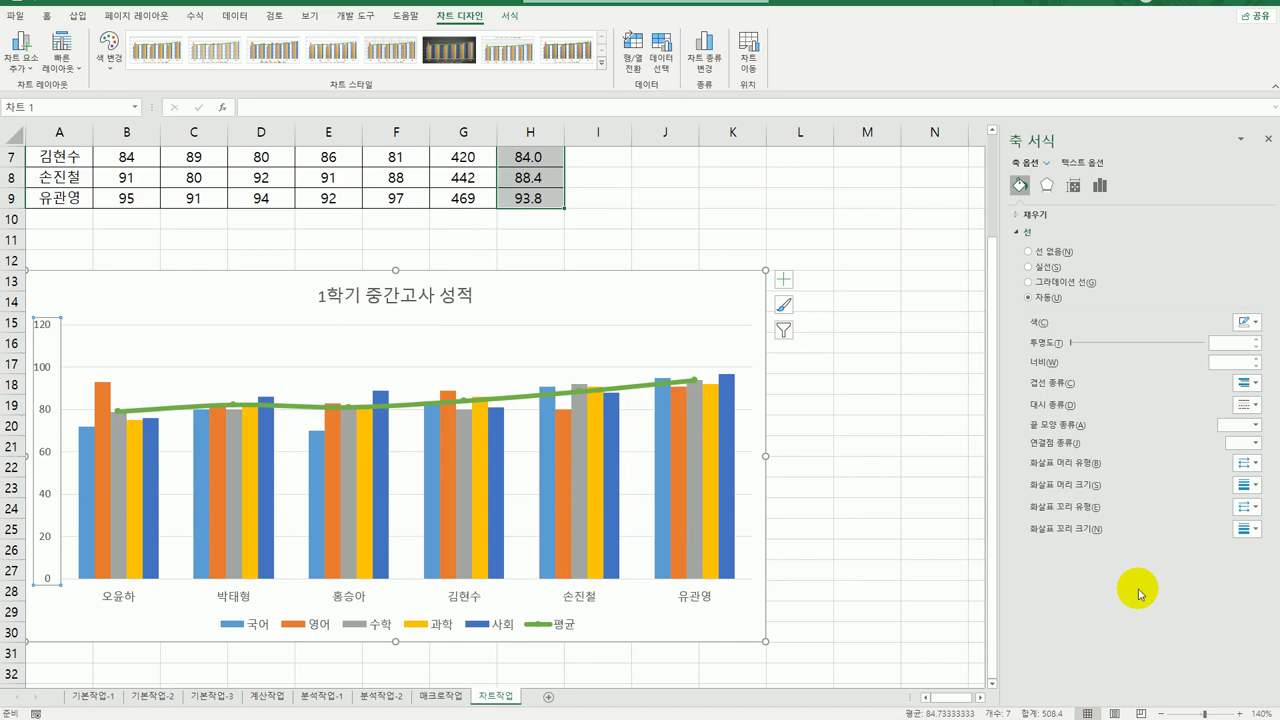
pyautogui.click(1103, 188)
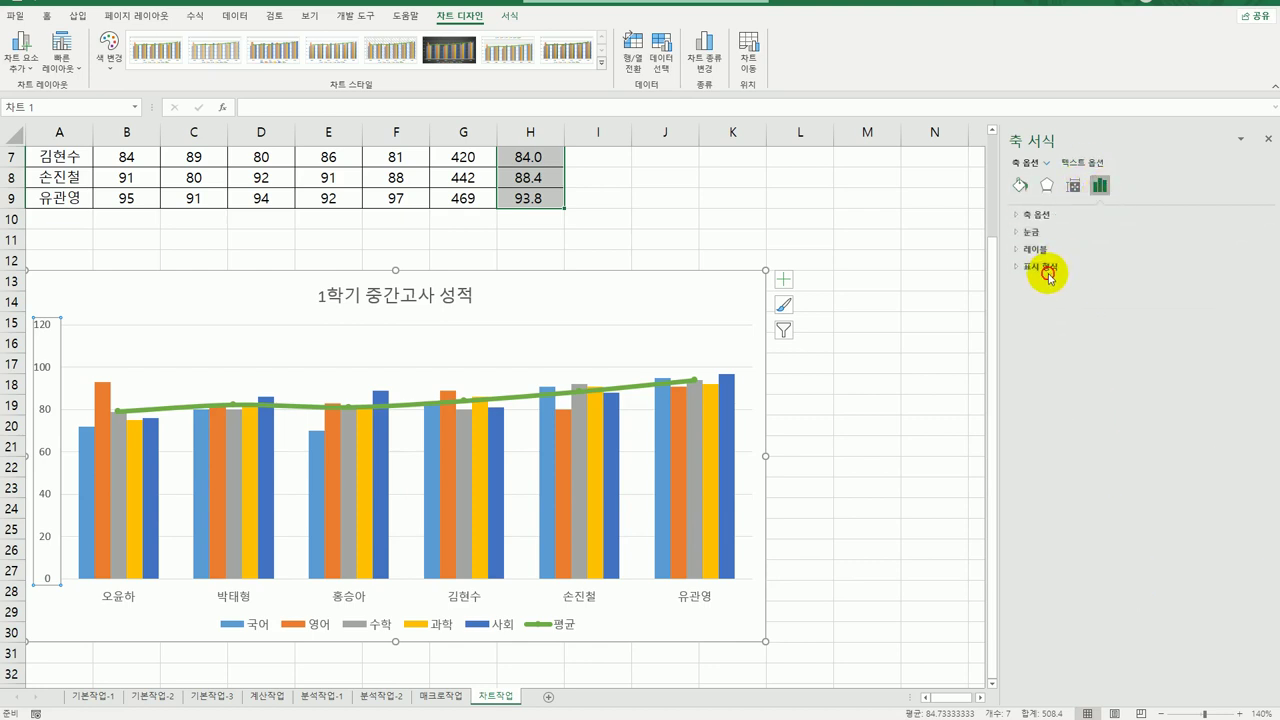
pyautogui.click(1053, 267)
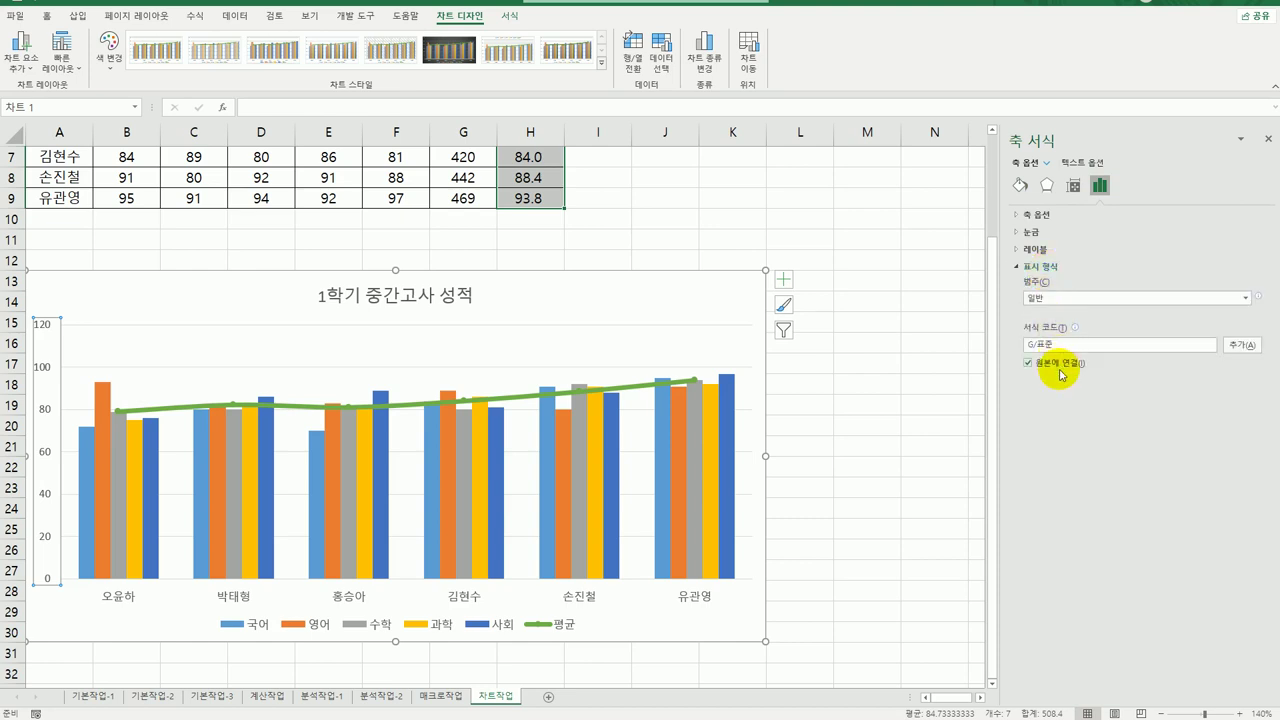
pyautogui.click(1246, 300)
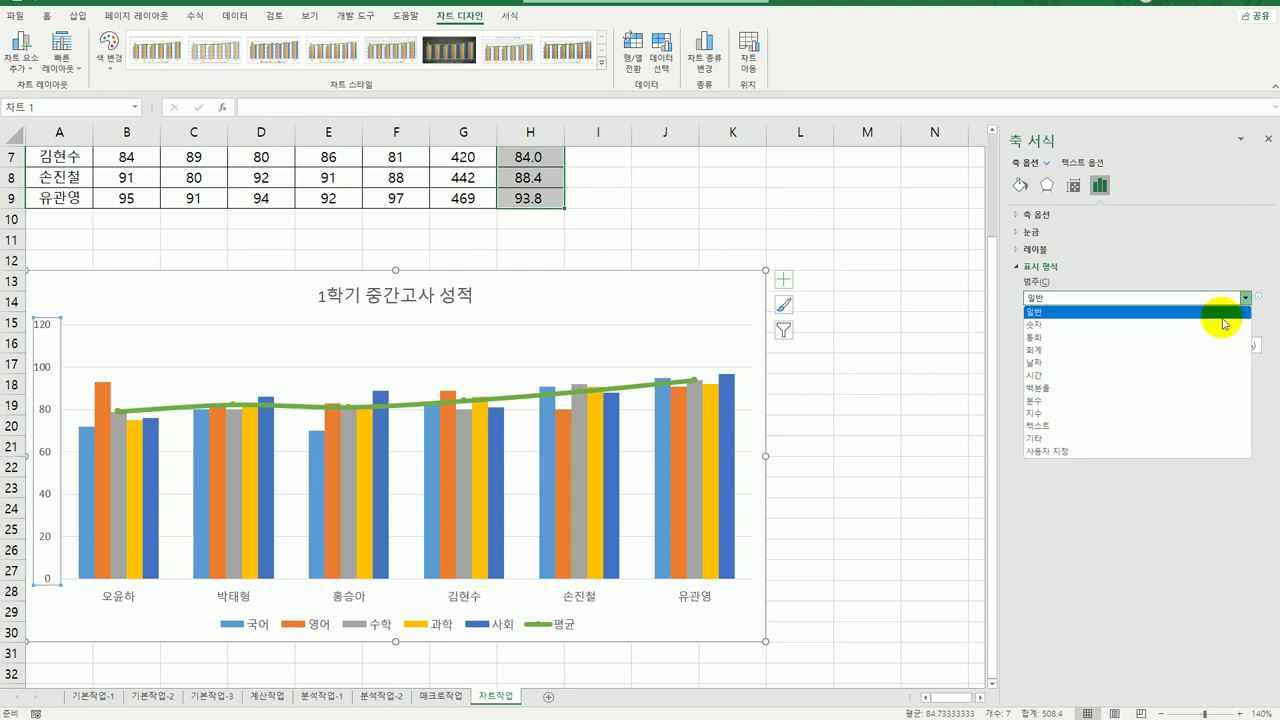
pyautogui.click(1222, 328)
pyautogui.click(1078, 318)
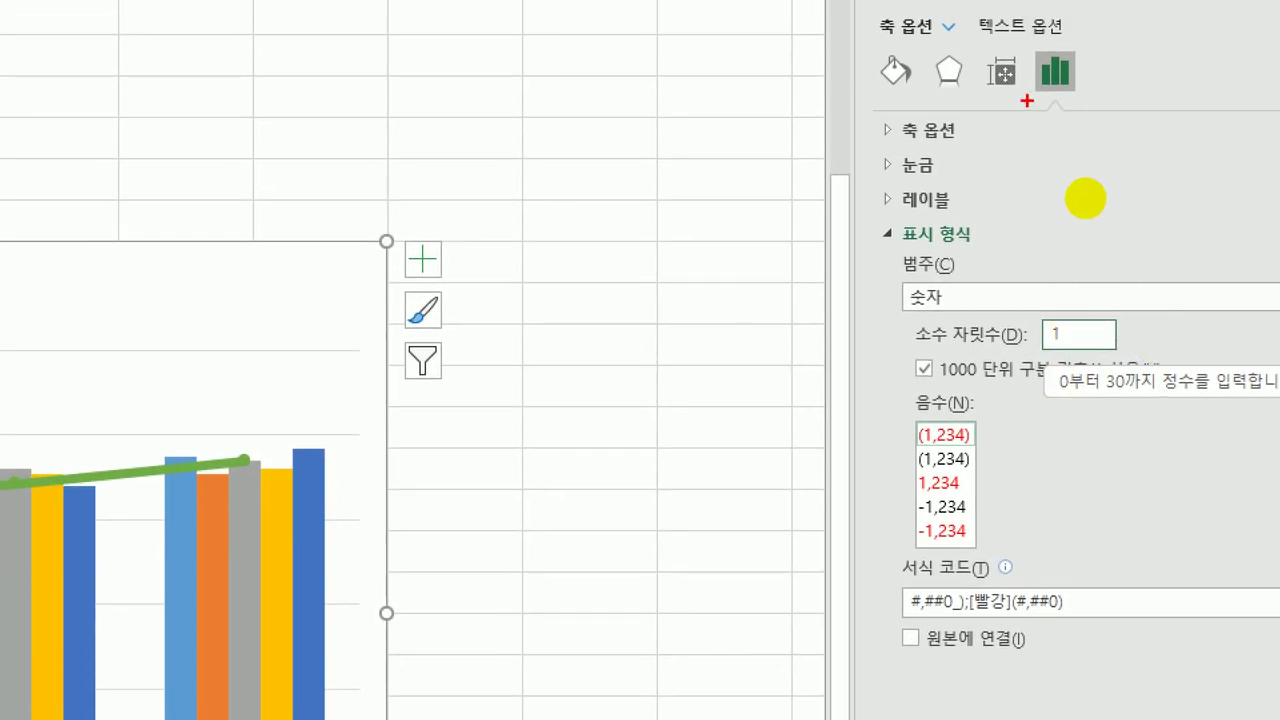
pyautogui.moveTo(1098, 102)
pyautogui.mouseDown()
pyautogui.moveTo(1088, 105)
pyautogui.moveTo(1060, 17)
pyautogui.mouseUp()
pyautogui.moveTo(1103, 158); pyautogui.dragTo(1108, 200)
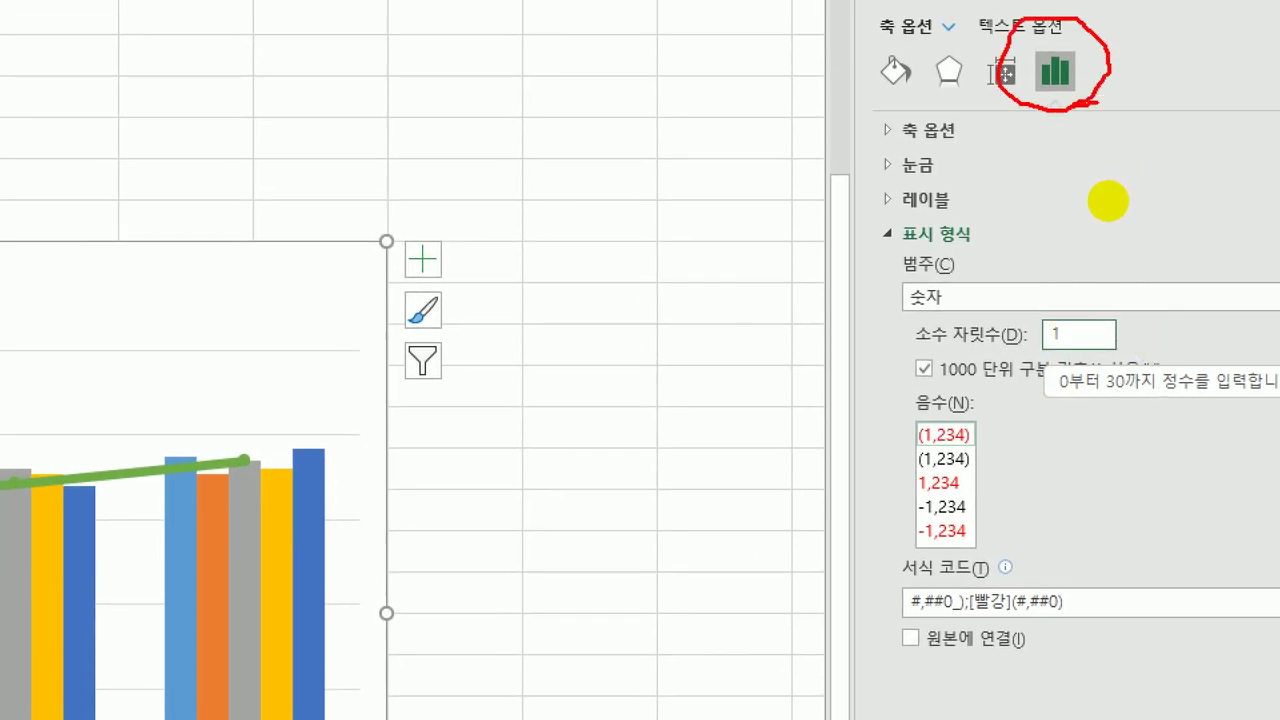
pyautogui.moveTo(1043, 280)
pyautogui.mouseDown()
pyautogui.moveTo(1030, 245)
pyautogui.moveTo(1048, 277)
pyautogui.moveTo(1043, 303)
pyautogui.moveTo(1020, 289)
pyautogui.moveTo(1040, 300)
pyautogui.mouseUp()
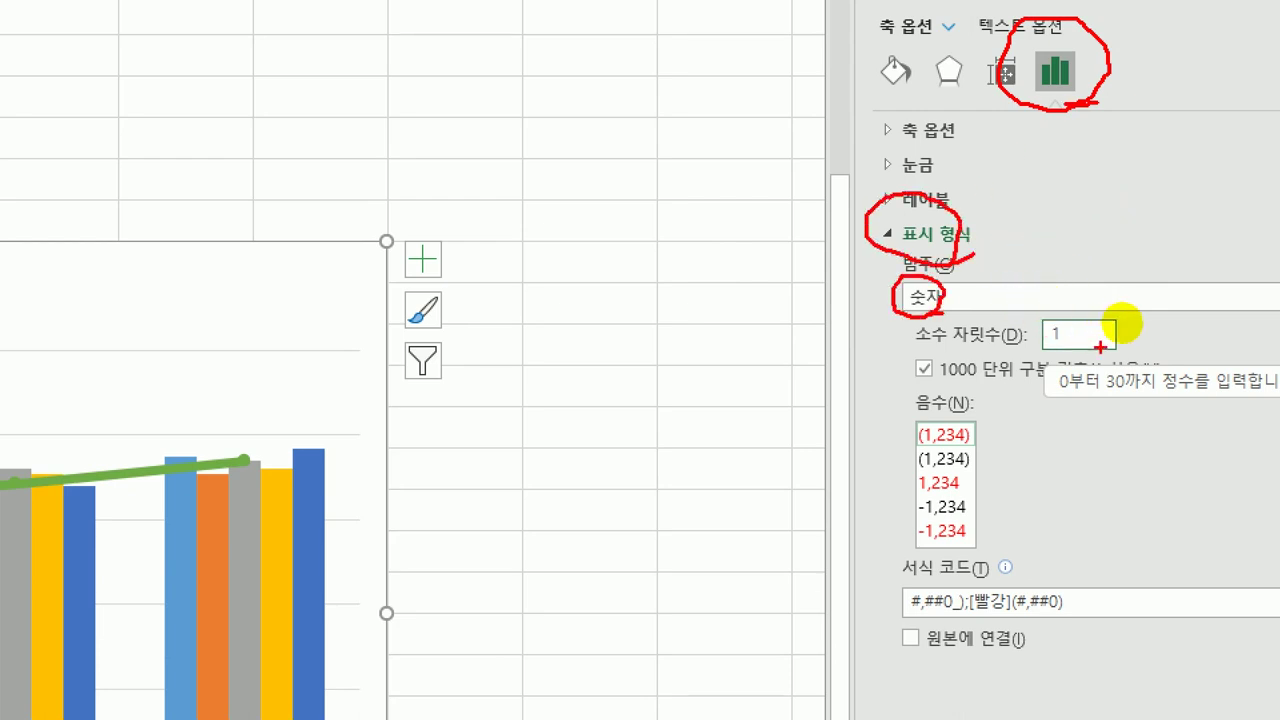
pyautogui.moveTo(1126, 329)
pyautogui.mouseDown()
pyautogui.moveTo(1134, 306)
pyautogui.moveTo(1120, 340)
pyautogui.mouseUp()
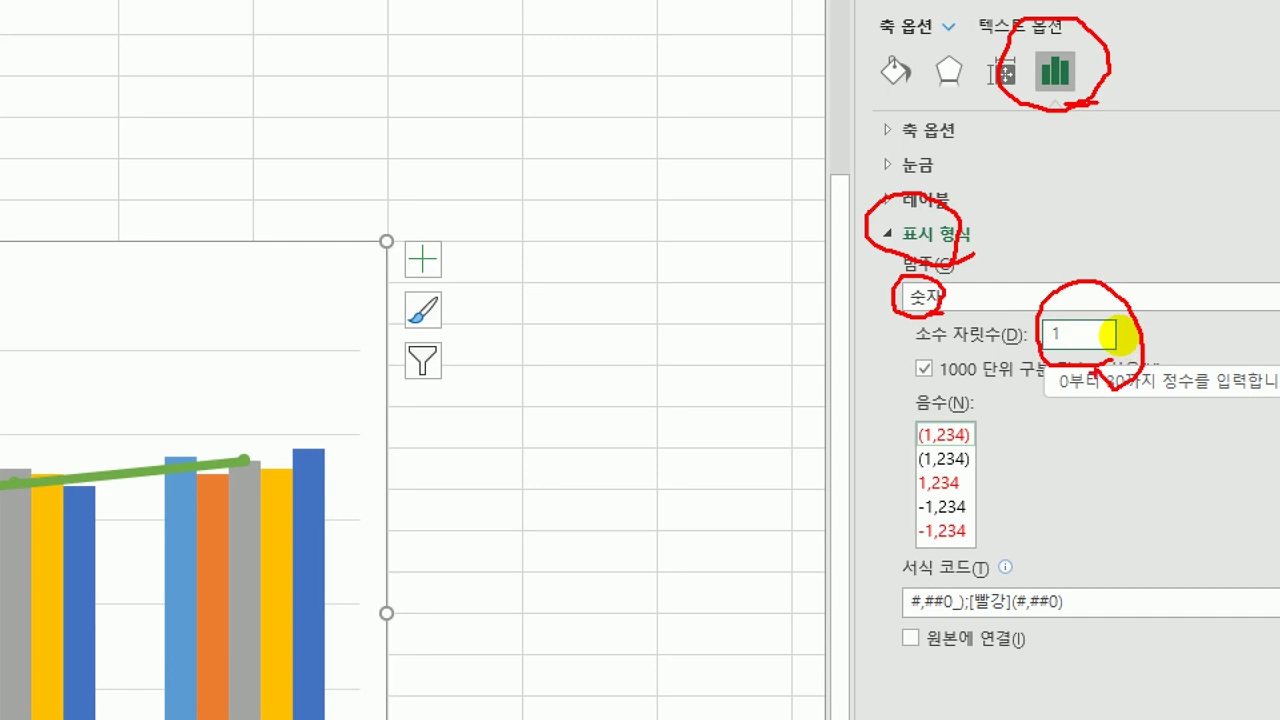
pyautogui.press('Return')
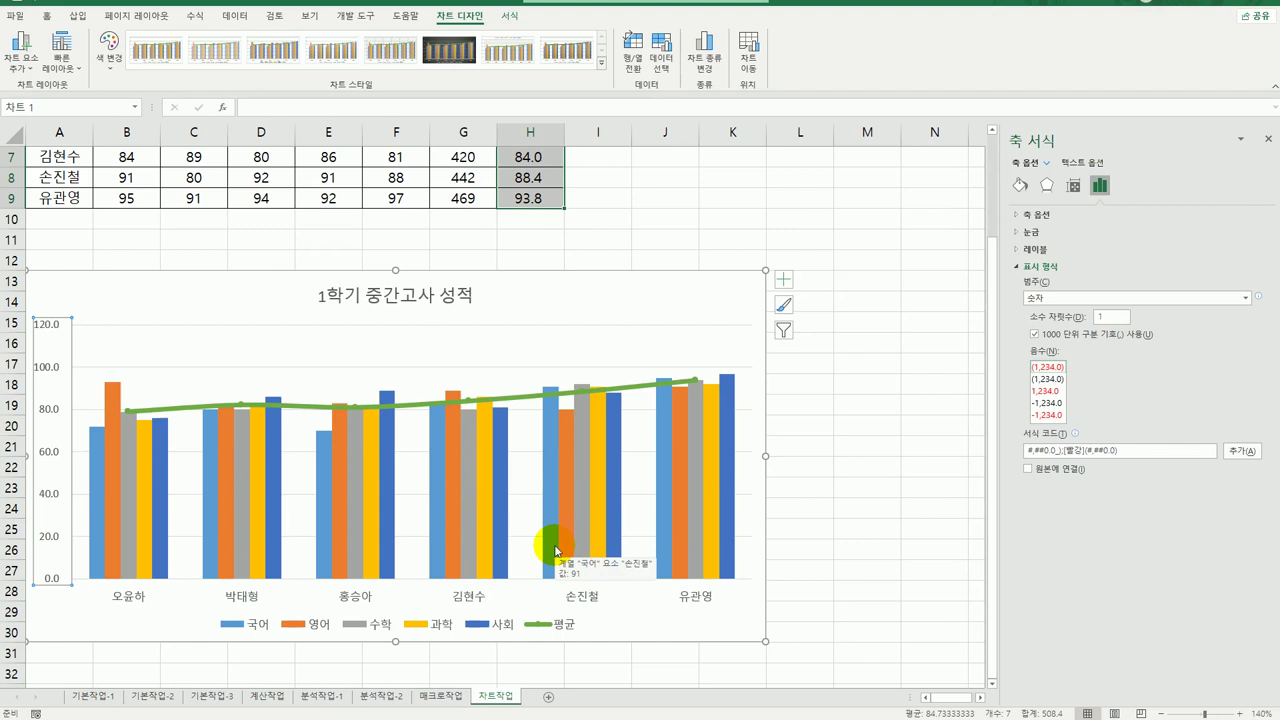
# Add data labels to the 평균 series showing 항목 이름 and 값, positioned at 위쪽.
pyautogui.click(357, 407)
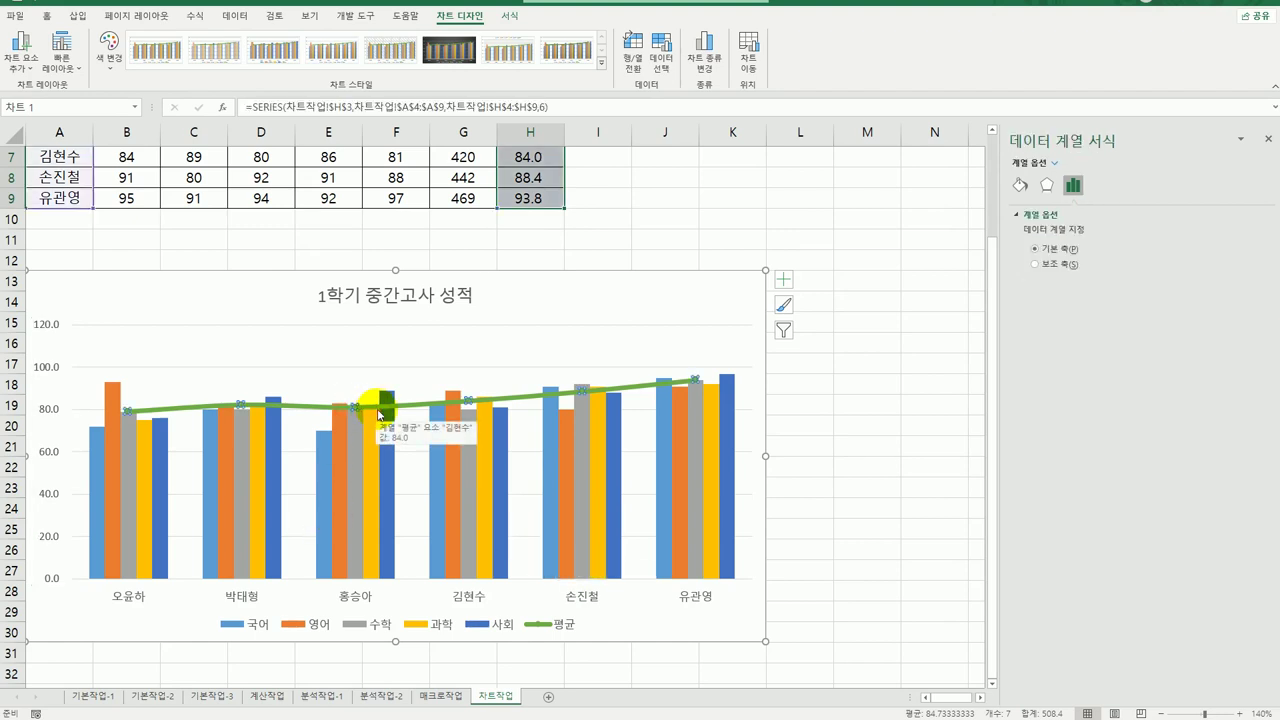
pyautogui.click(785, 282)
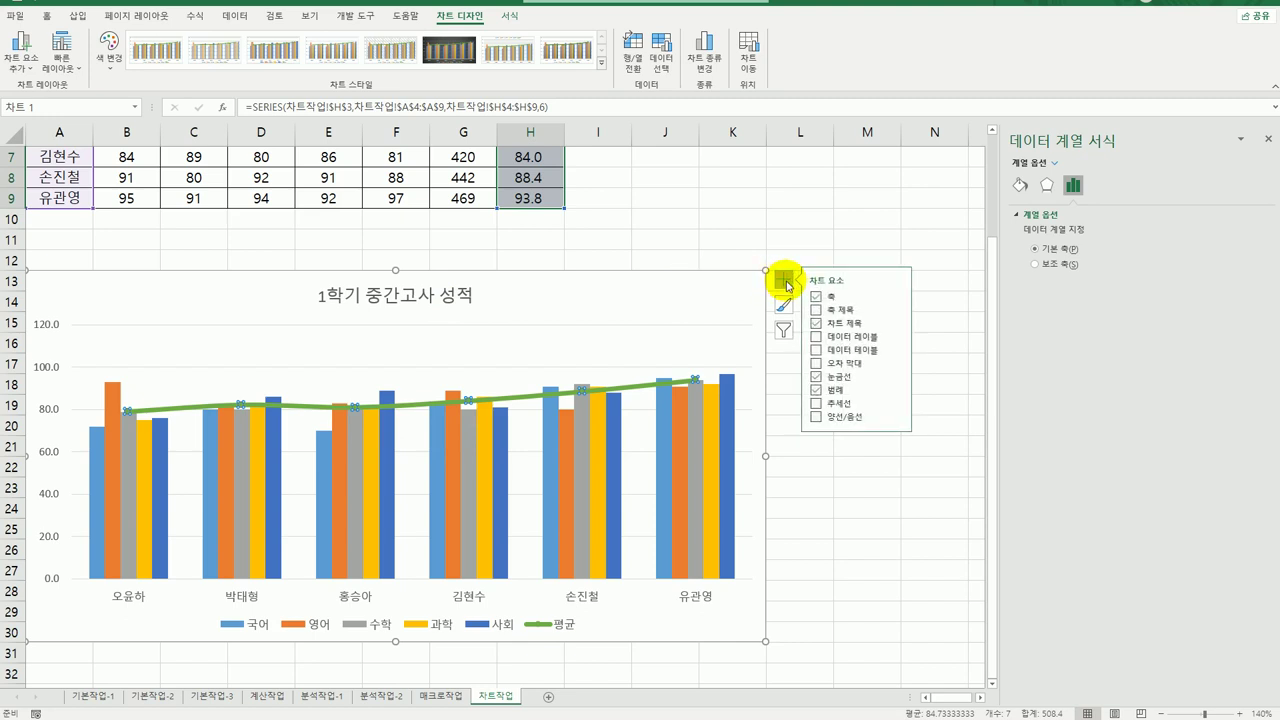
pyautogui.click(897, 337)
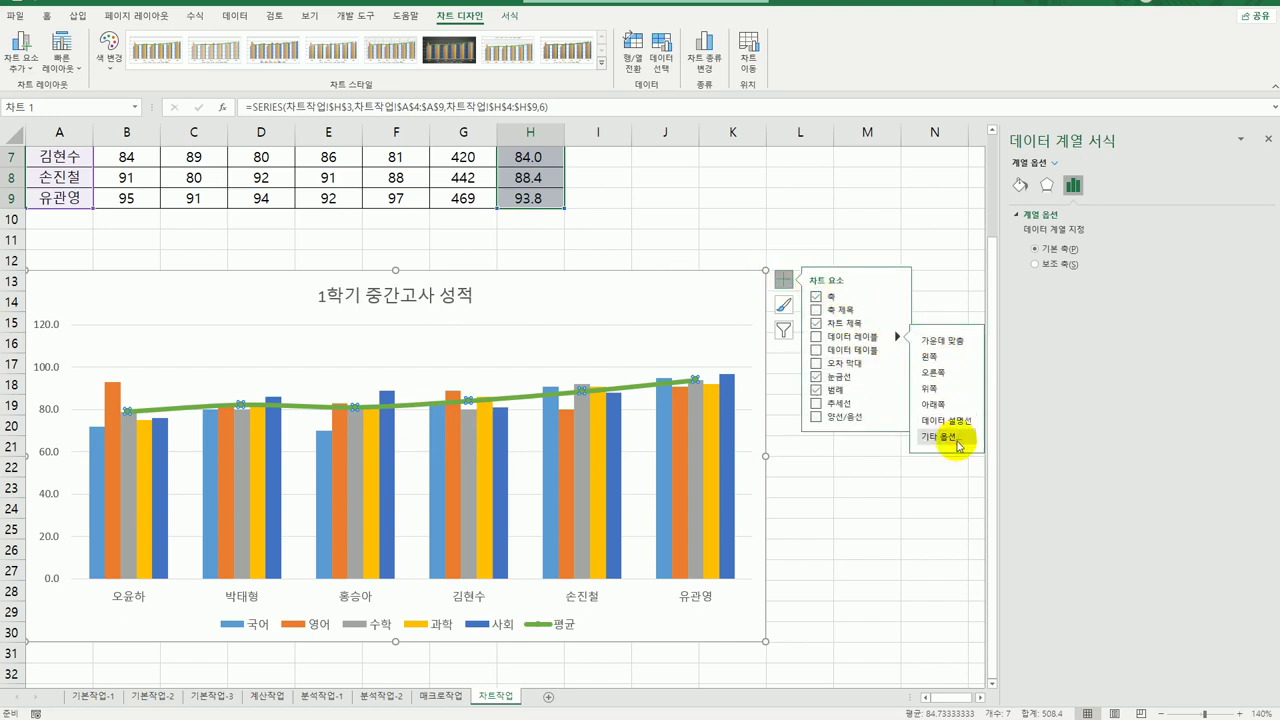
pyautogui.click(942, 437)
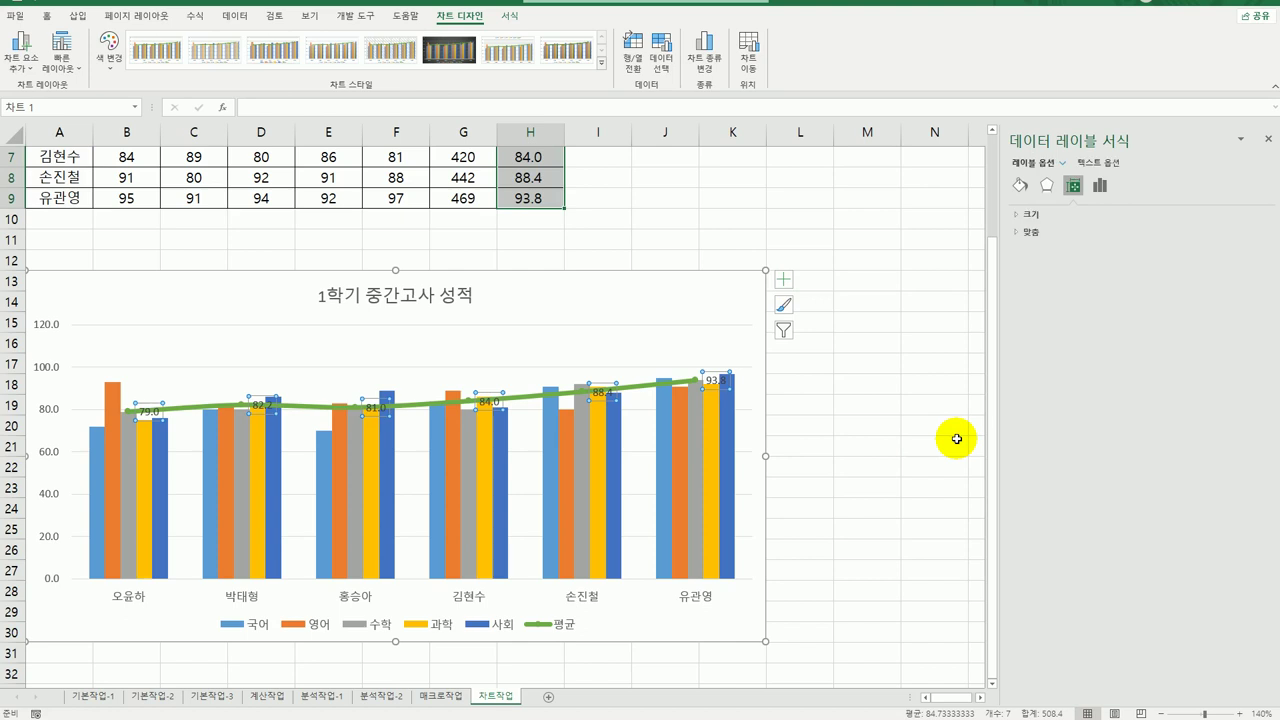
pyautogui.click(1099, 192)
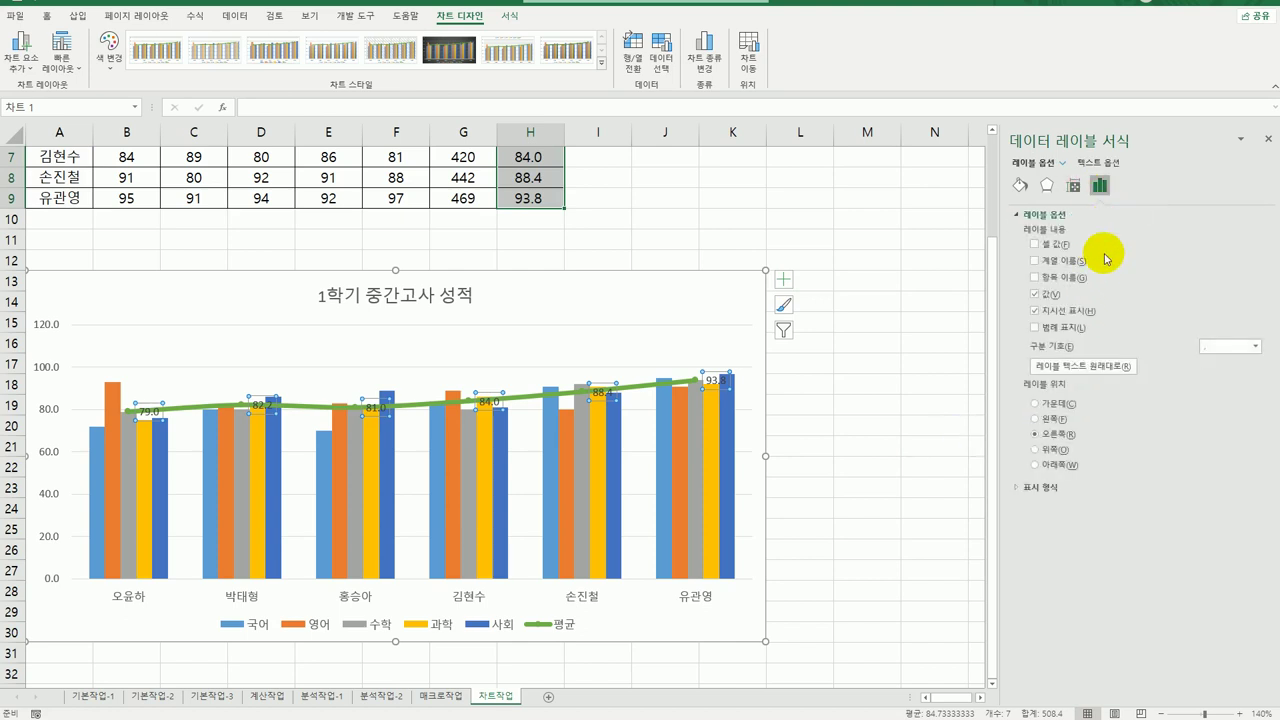
pyautogui.click(1035, 278)
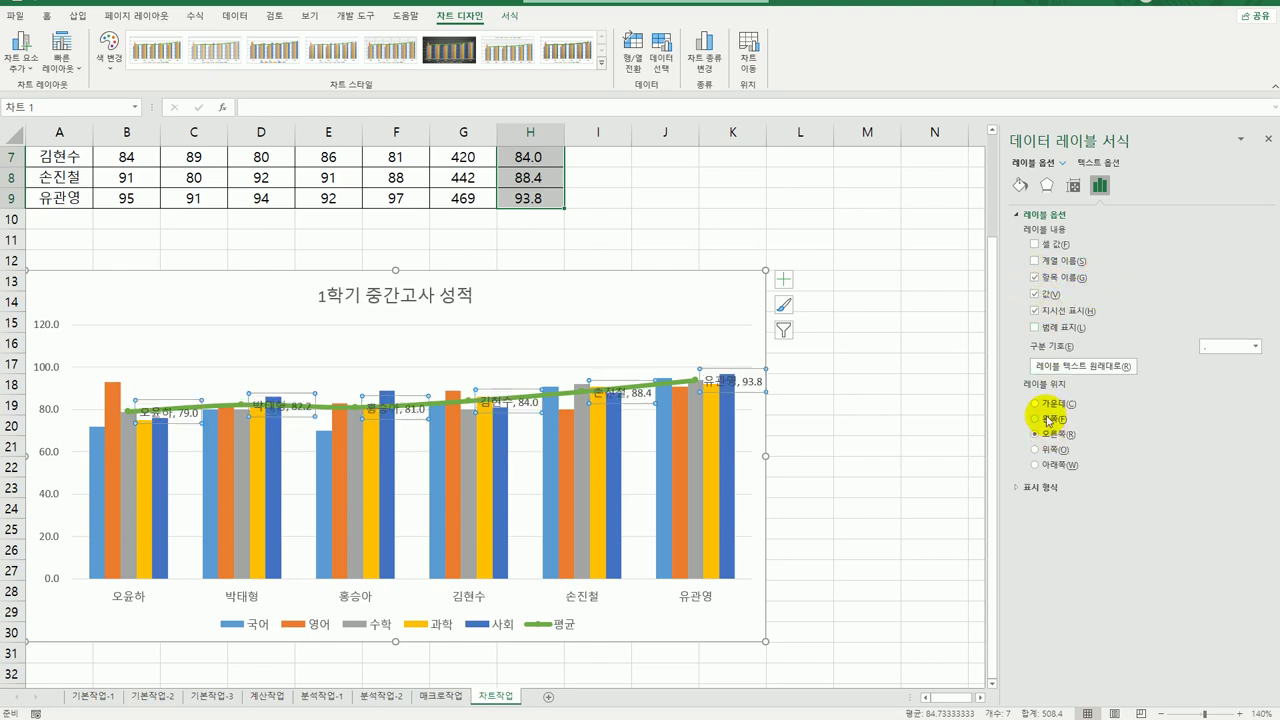
pyautogui.click(1051, 450)
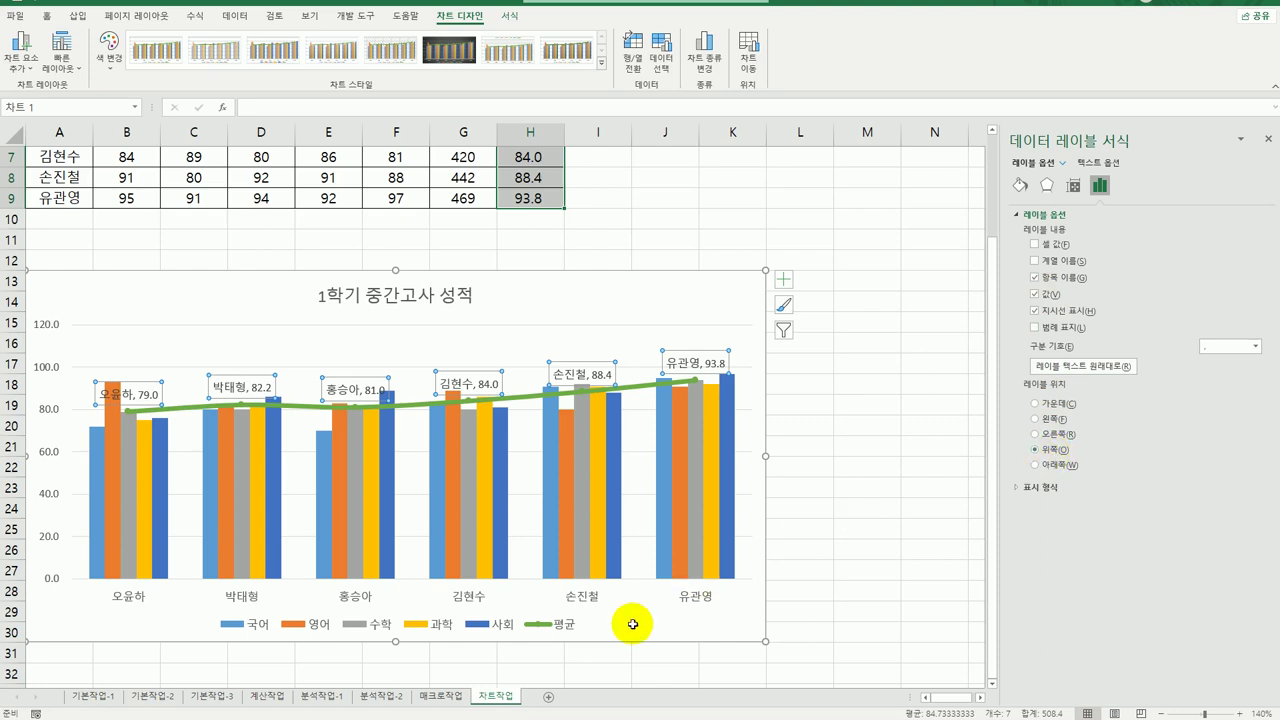
# Place the chart legend at 오른쪽 and apply the shape style 미세 효과 - 파랑, 강조 1 to it.
pyautogui.click(444, 625)
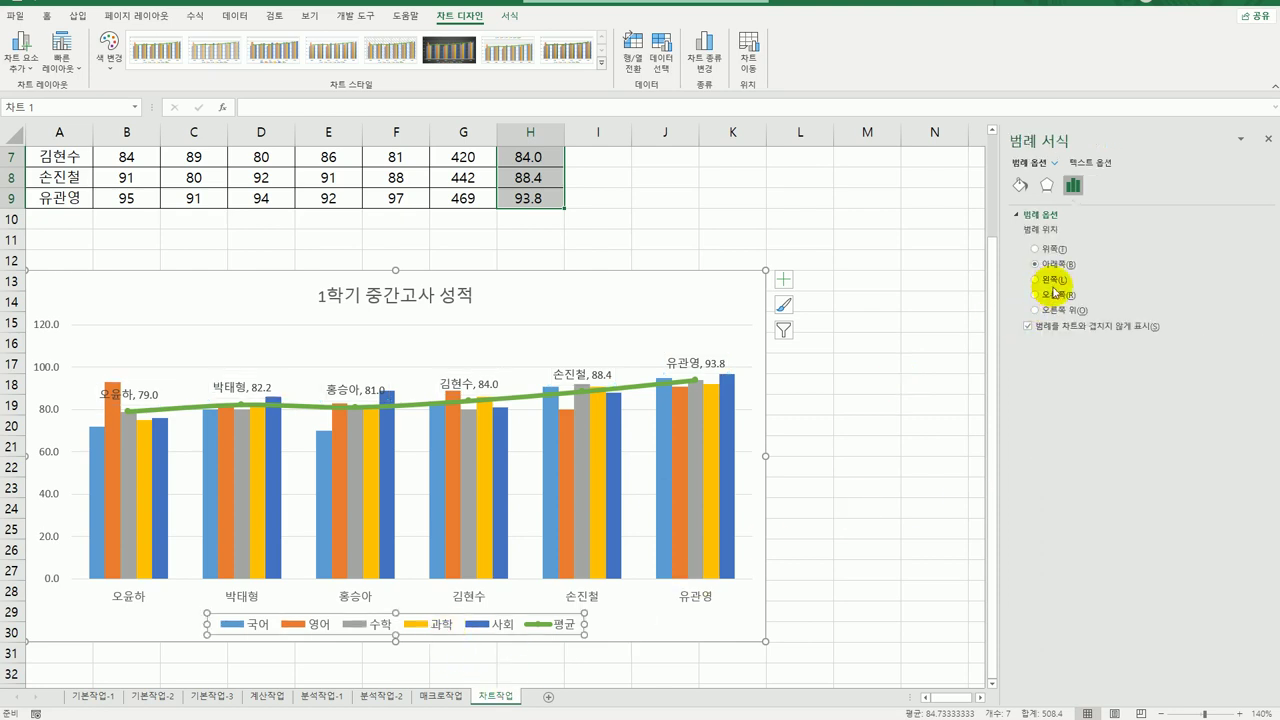
pyautogui.click(1056, 297)
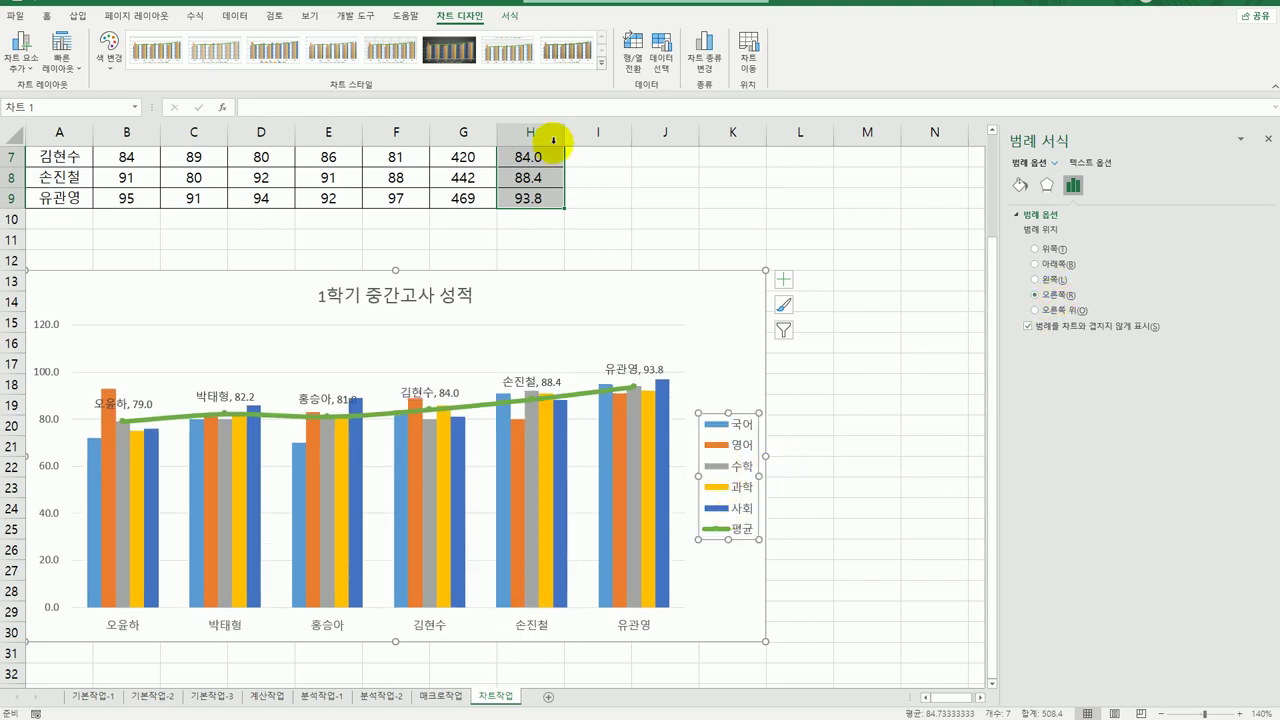
pyautogui.click(507, 18)
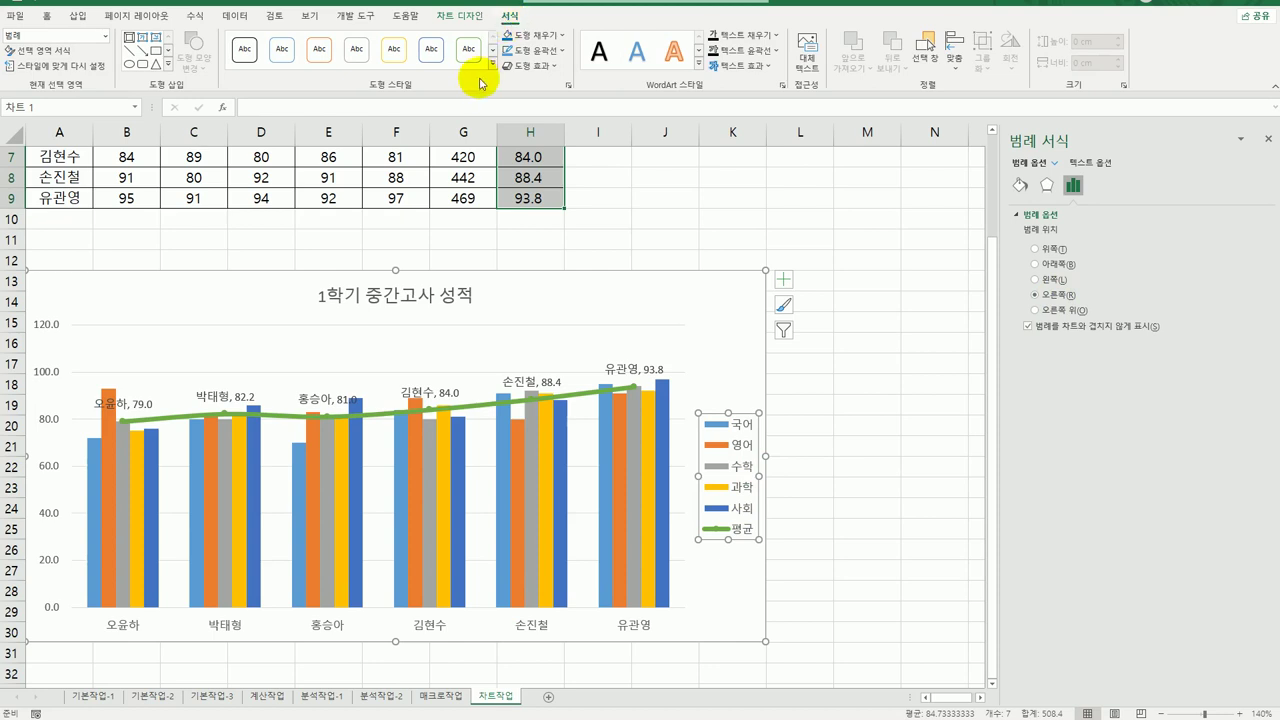
pyautogui.click(492, 64)
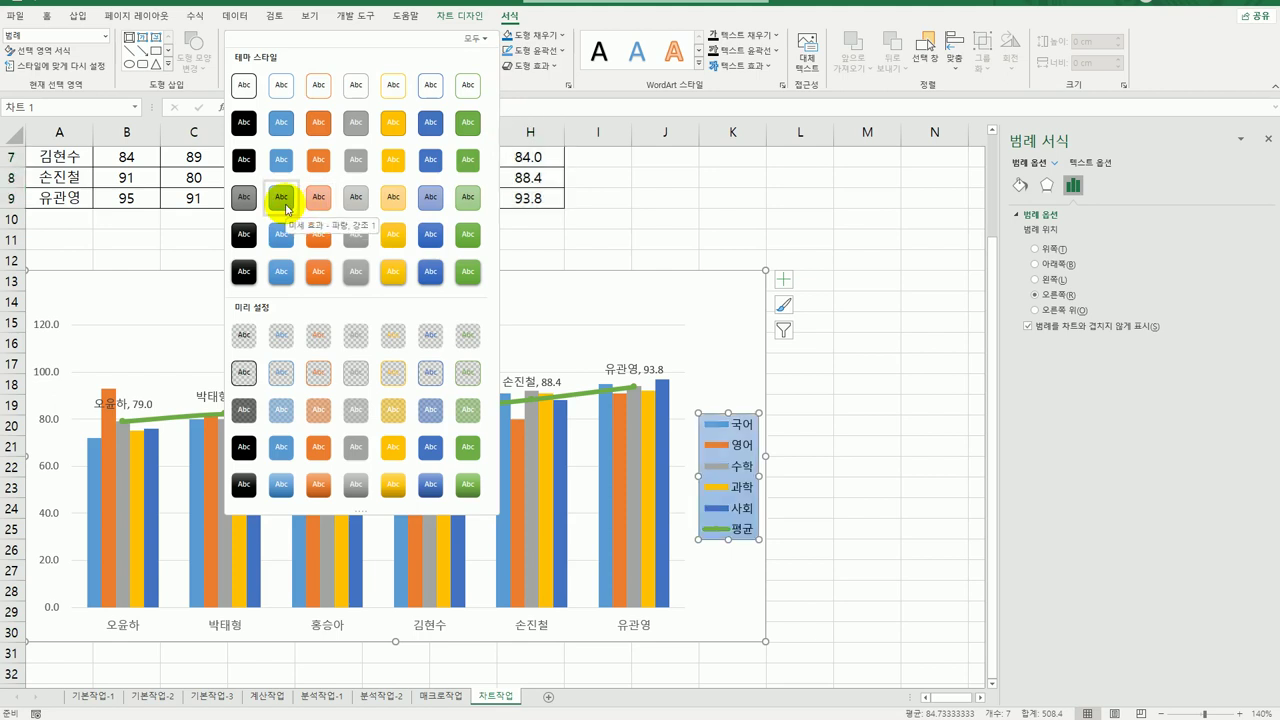
pyautogui.click(285, 204)
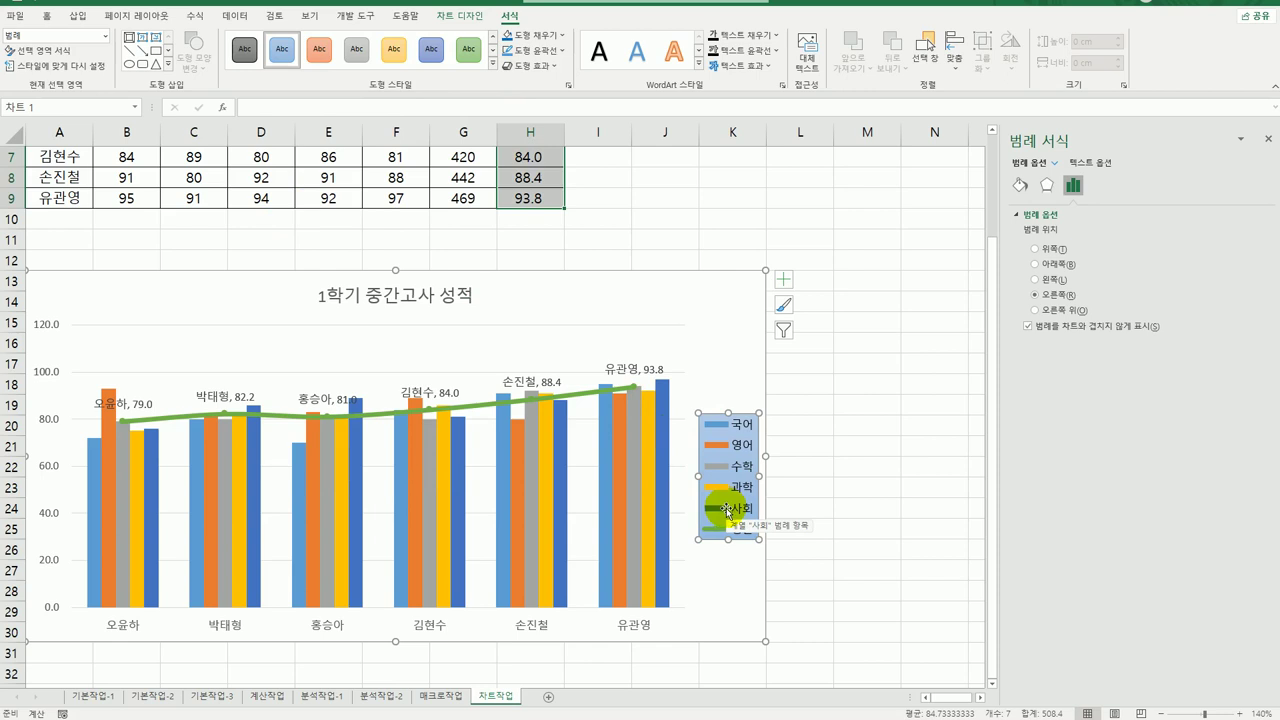
# Turn on the 기본 주 세로 gridlines in the chart and deselect the chart.
pyautogui.click(784, 280)
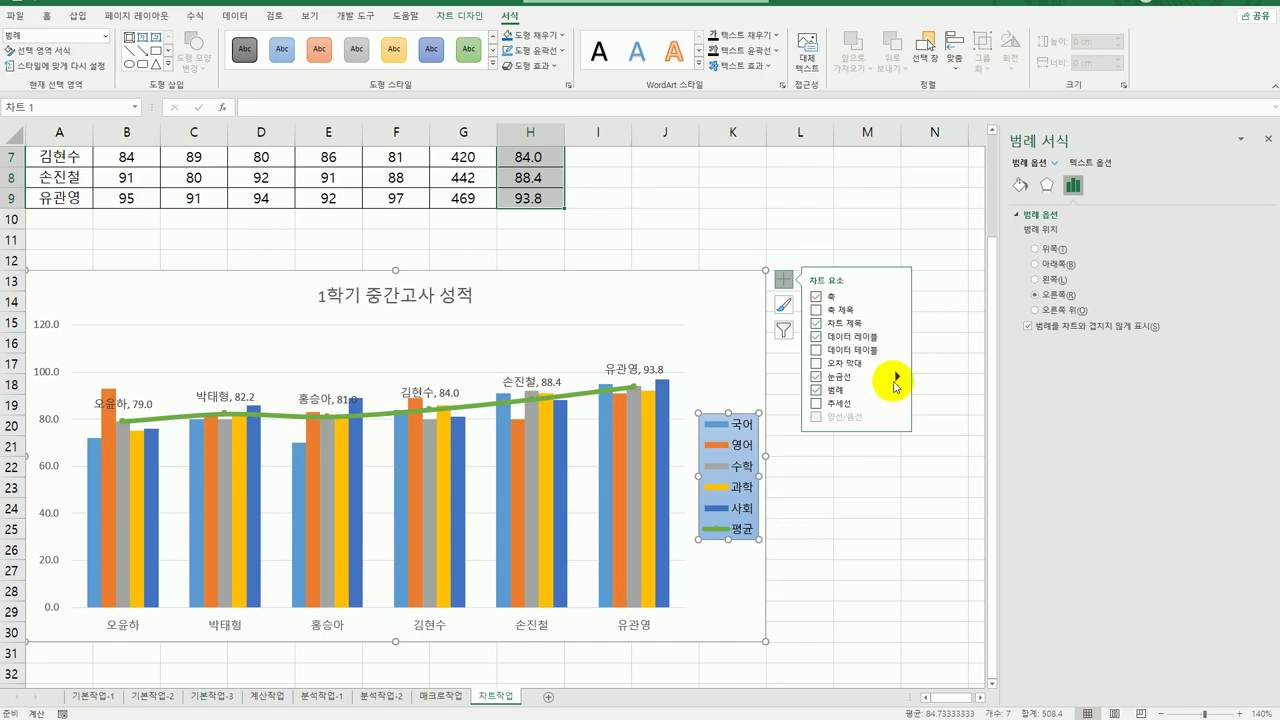
pyautogui.click(897, 377)
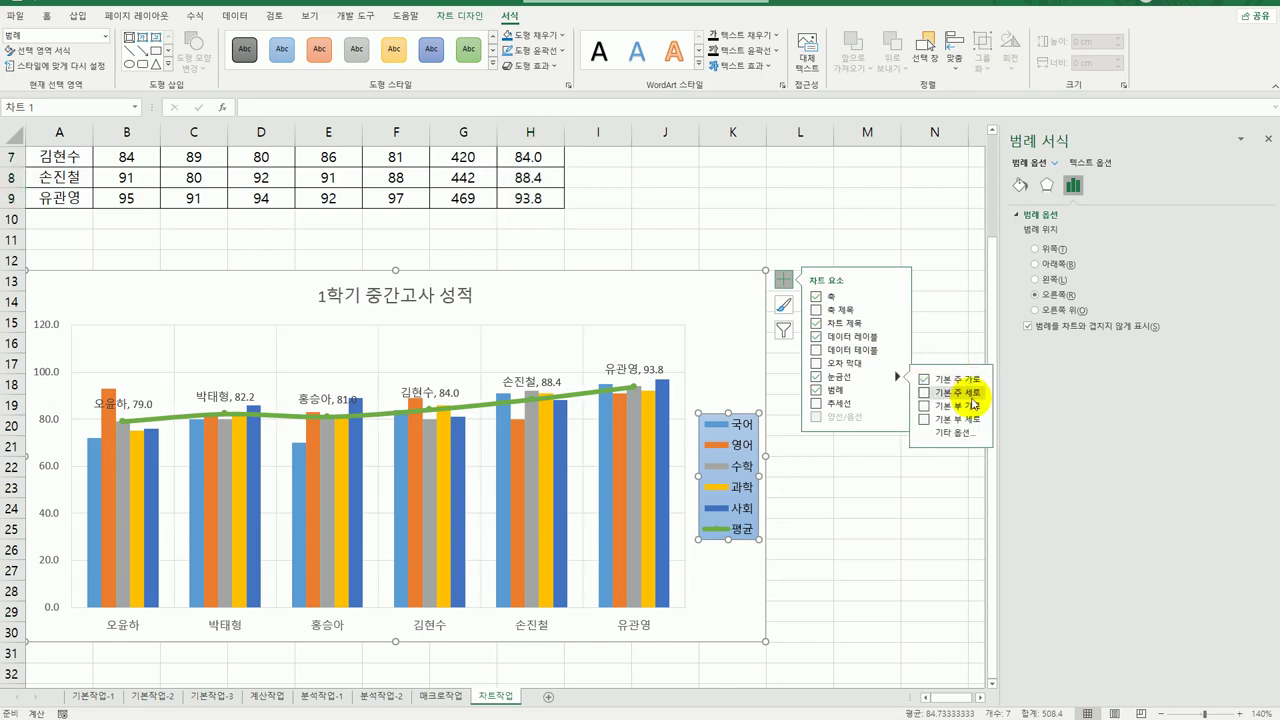
pyautogui.click(972, 395)
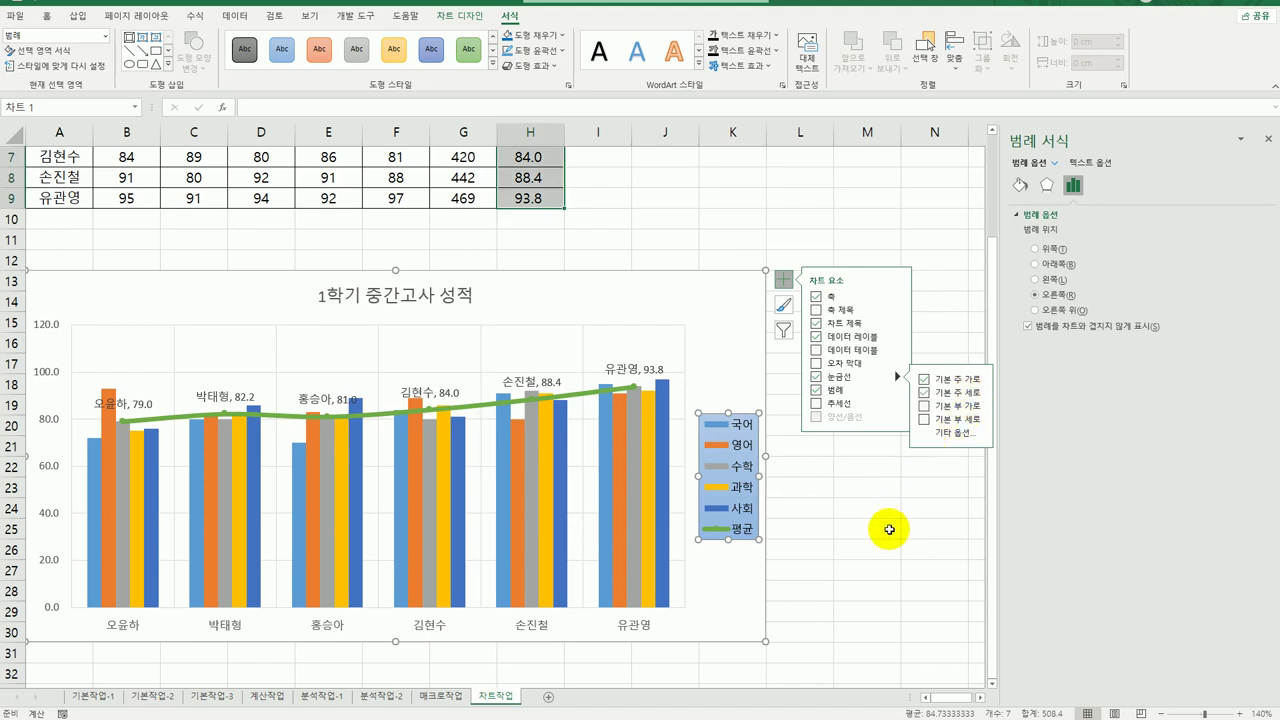
pyautogui.click(889, 530)
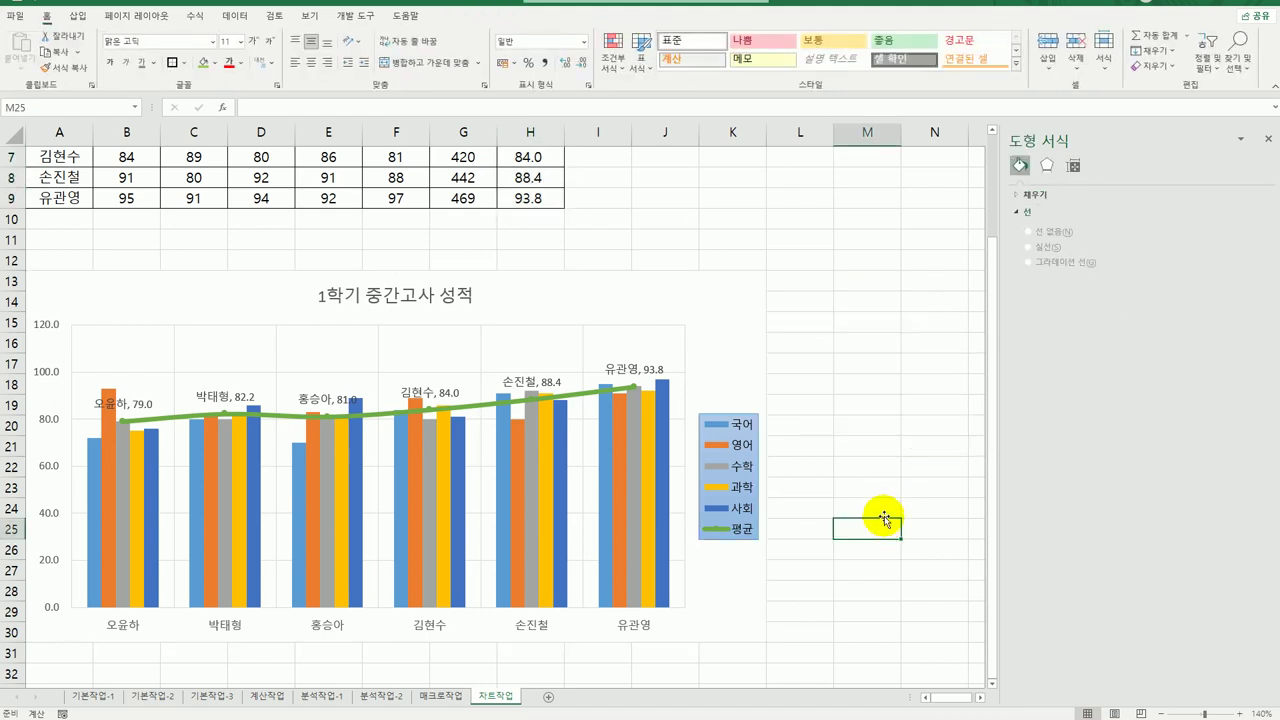
pyautogui.scroll(-1, 891, 515)
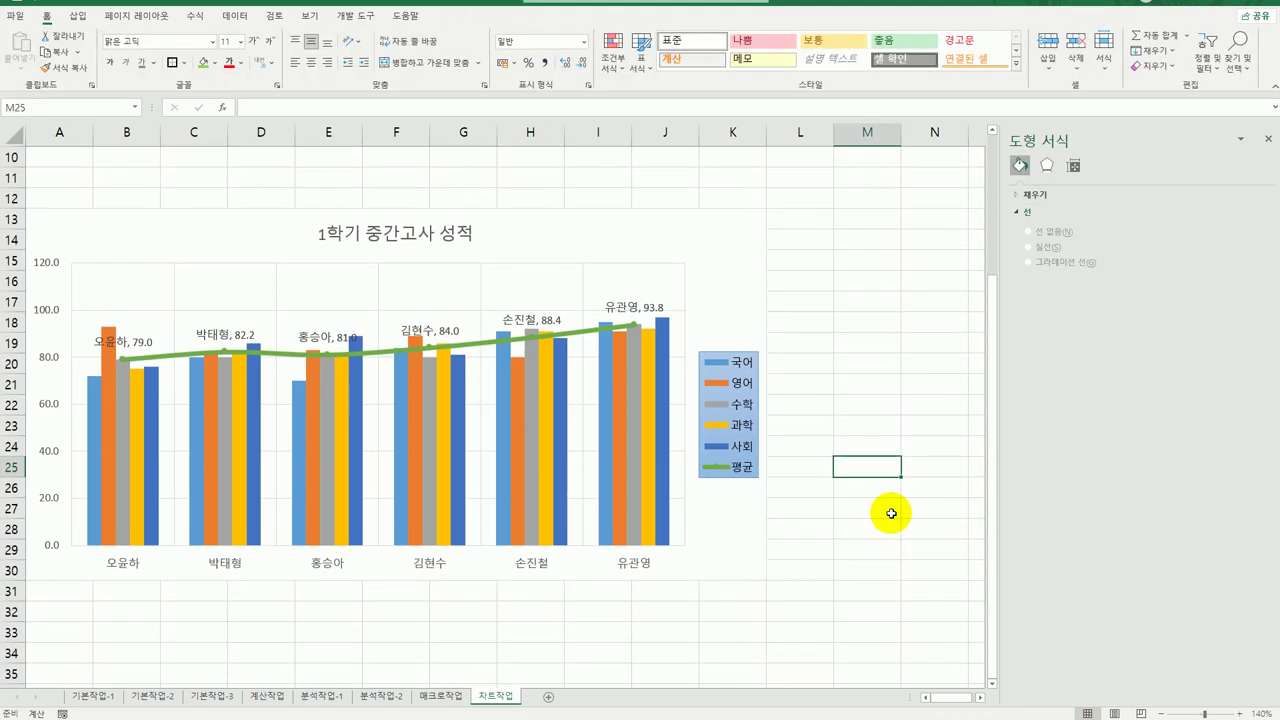